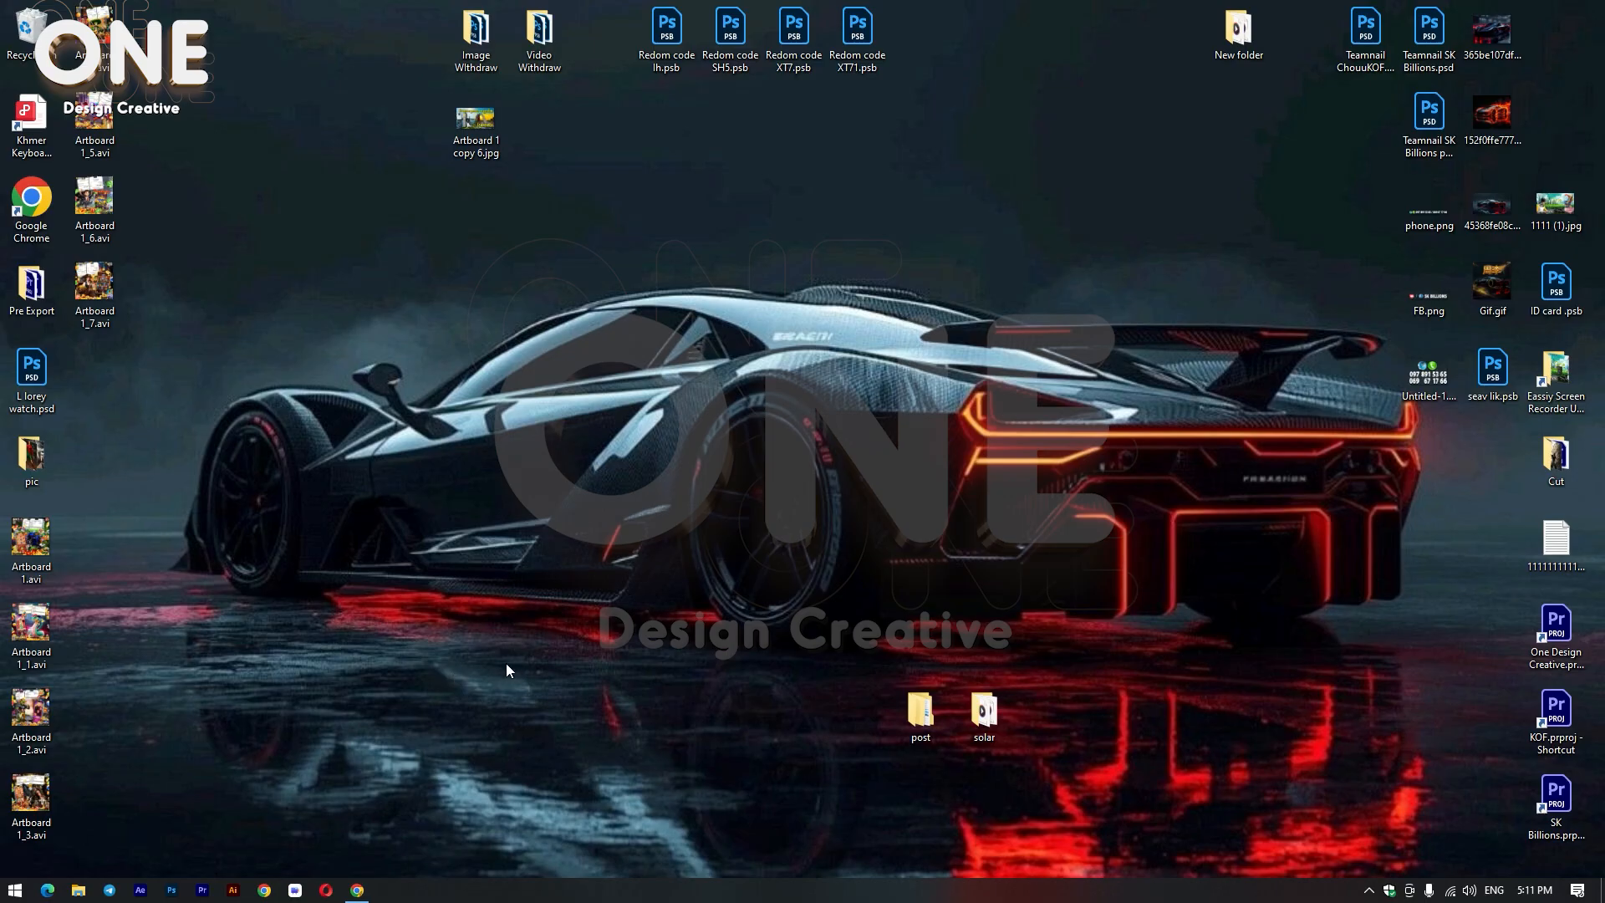
right_click(487, 557)
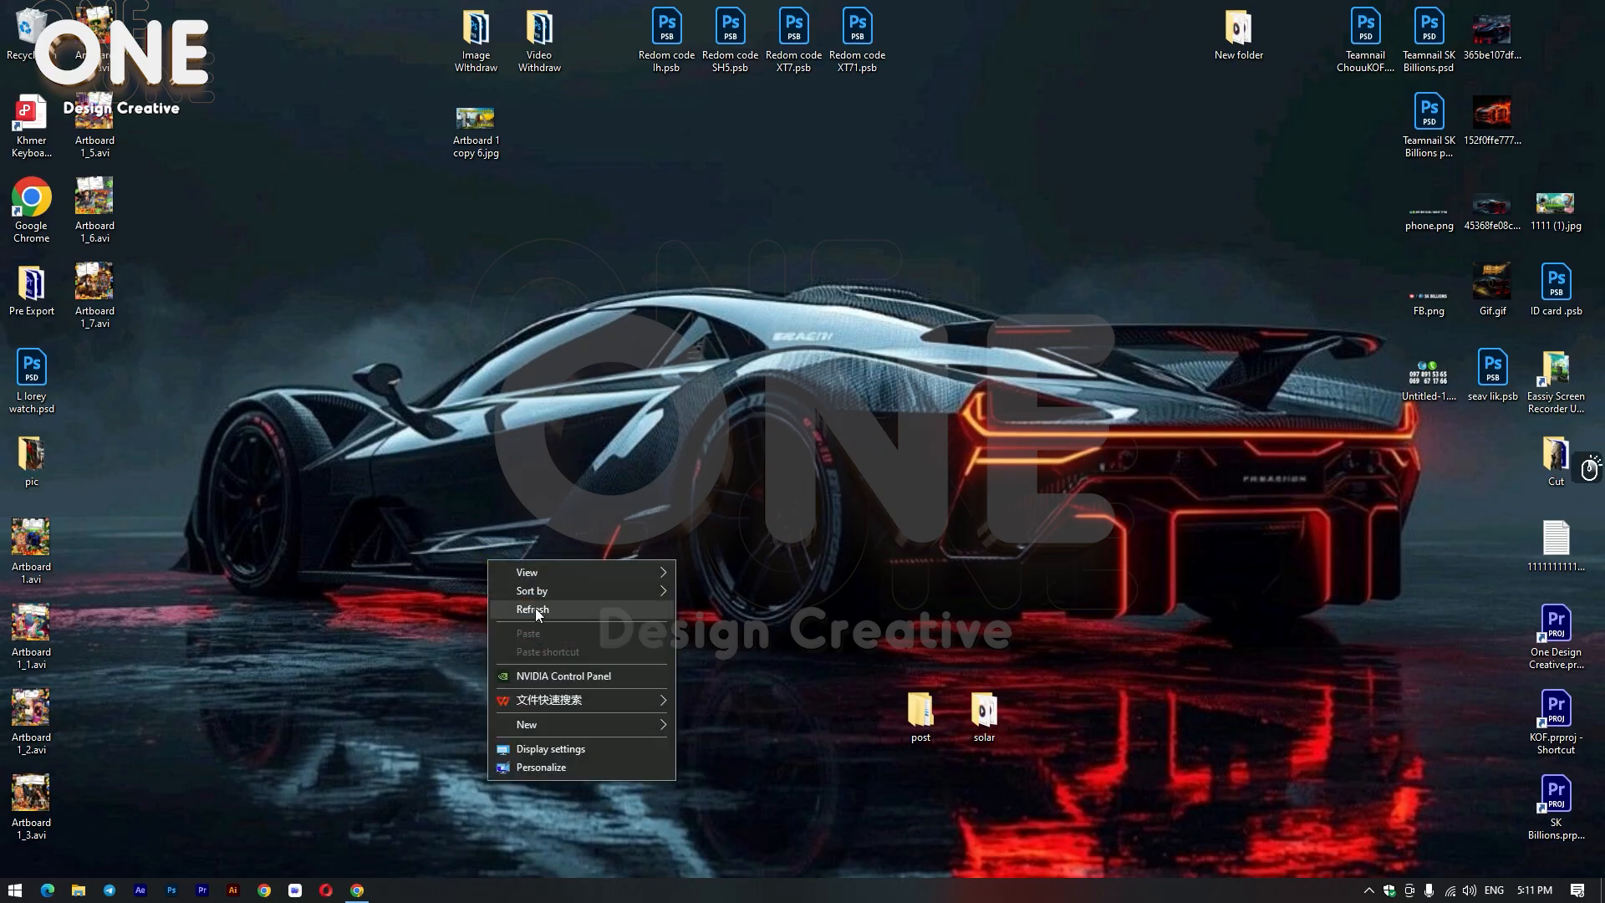
right_click(534, 435)
click(590, 484)
right_click(532, 416)
right_click(519, 367)
click(567, 427)
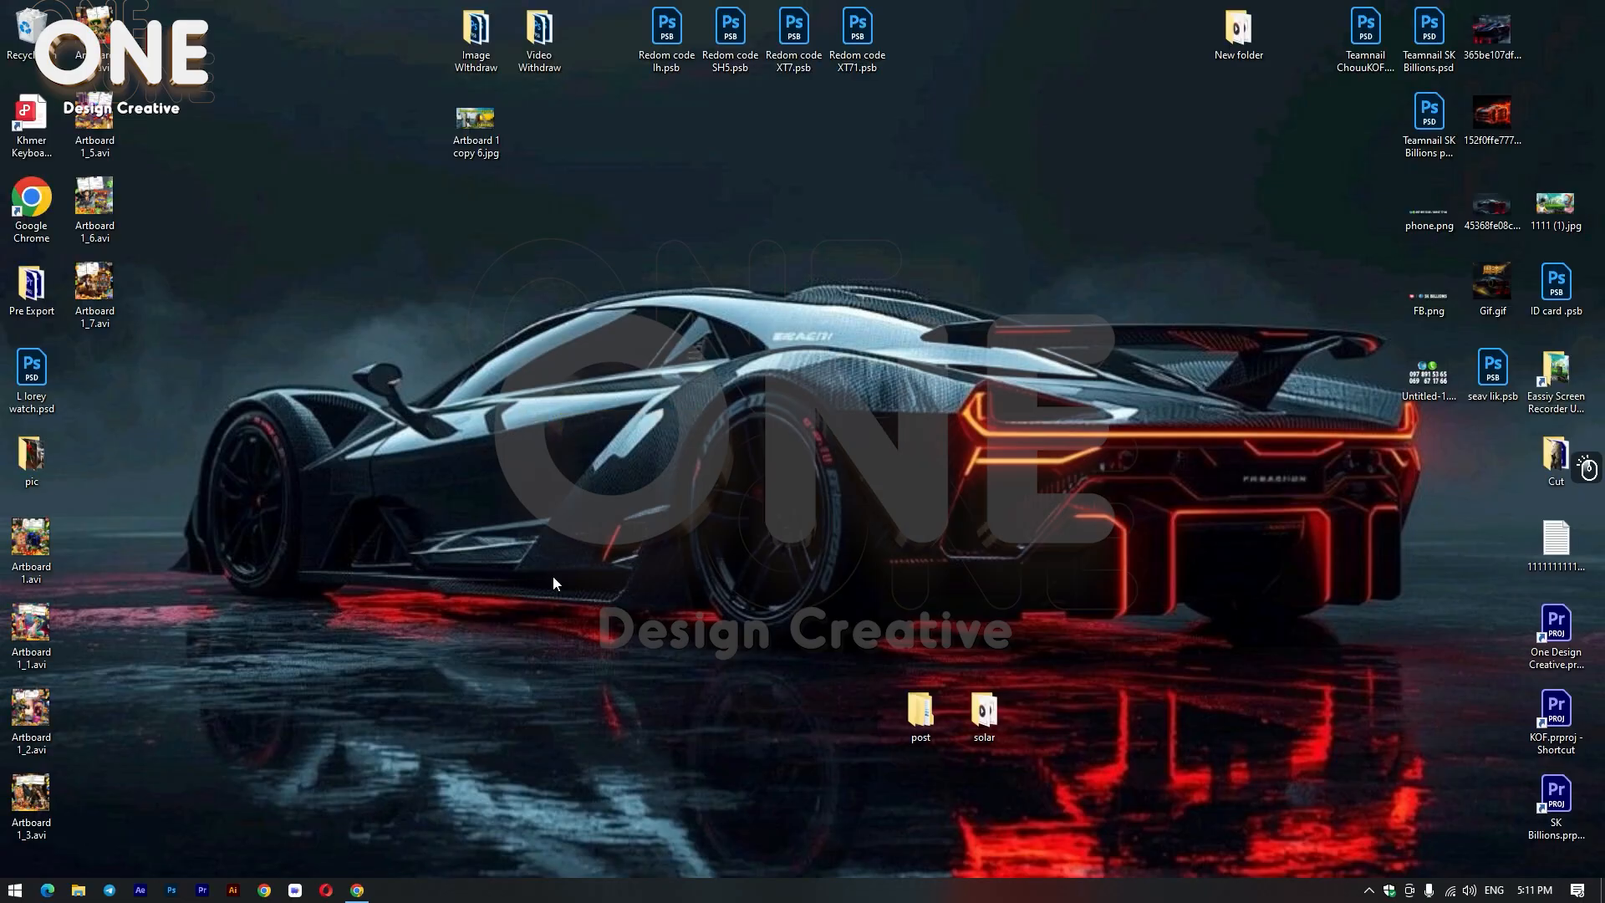
Step: Launch Photoshop by running "photoshop" as a Windows command
key(super+r)
key(Right)
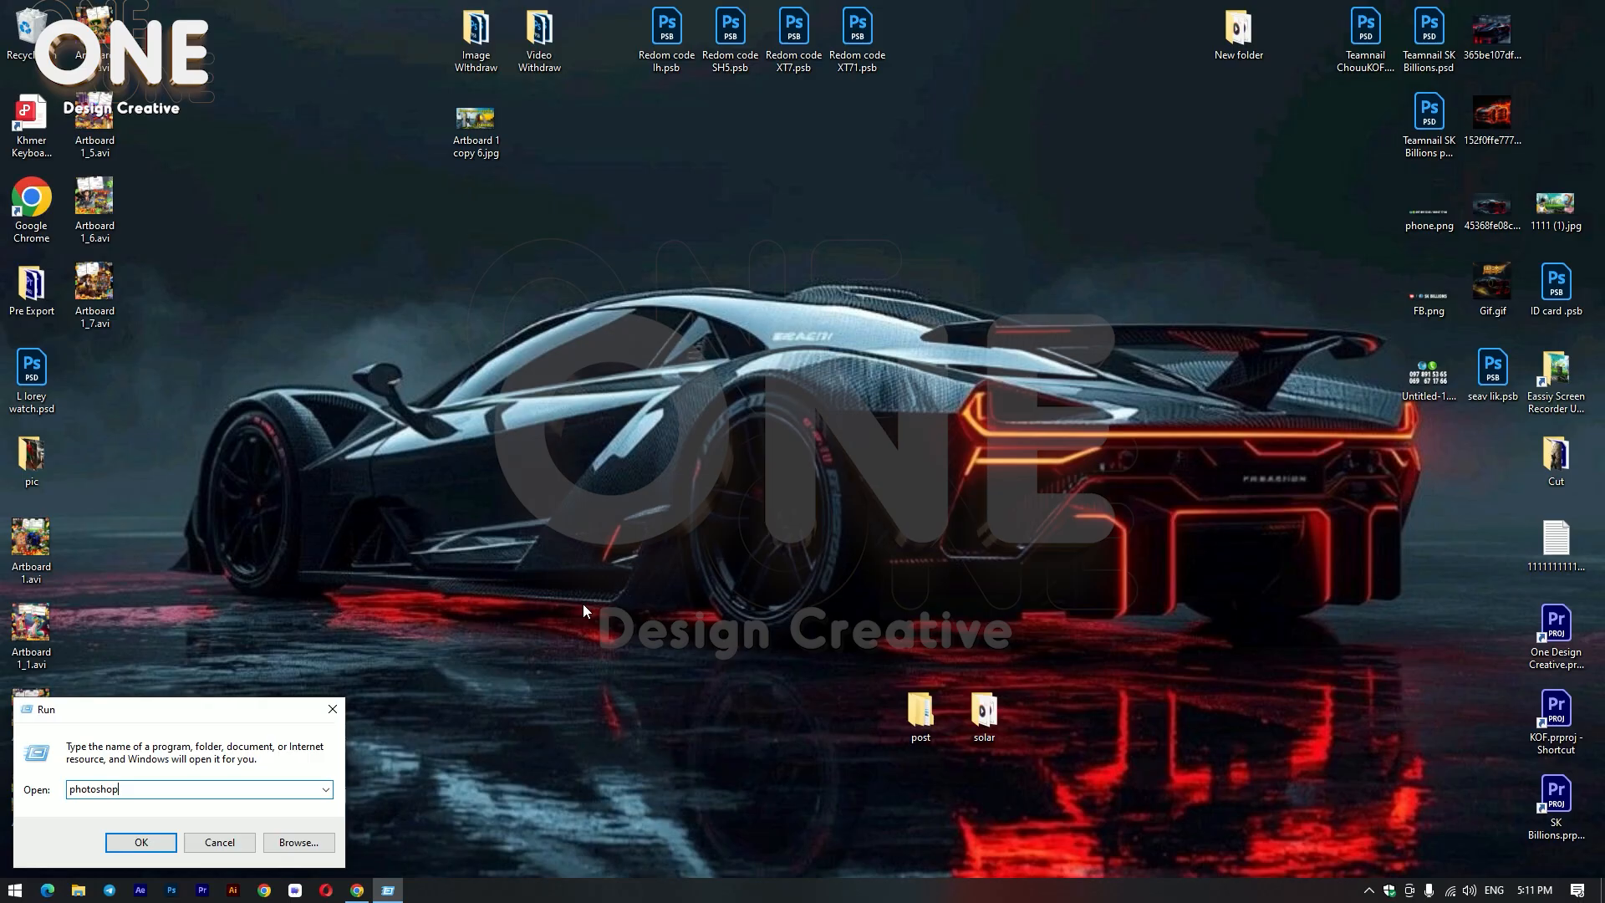
click(142, 842)
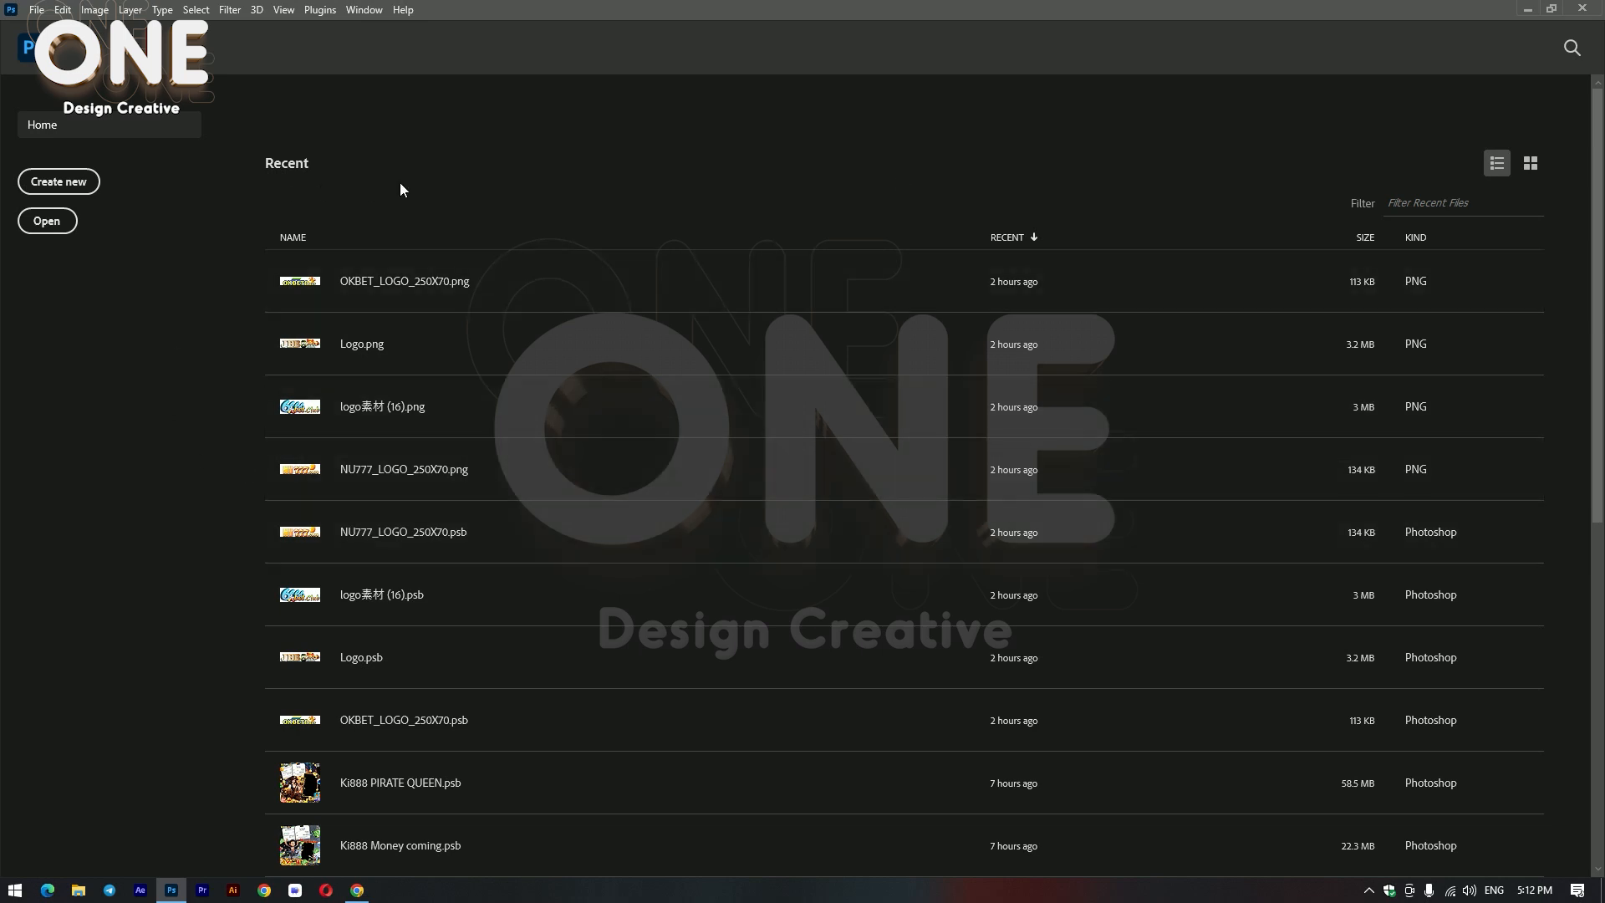
Step: Create a new 1080 x 1080 px artboard document at 300 pixels/inch in RGB Color with transparent background contents
click(52, 182)
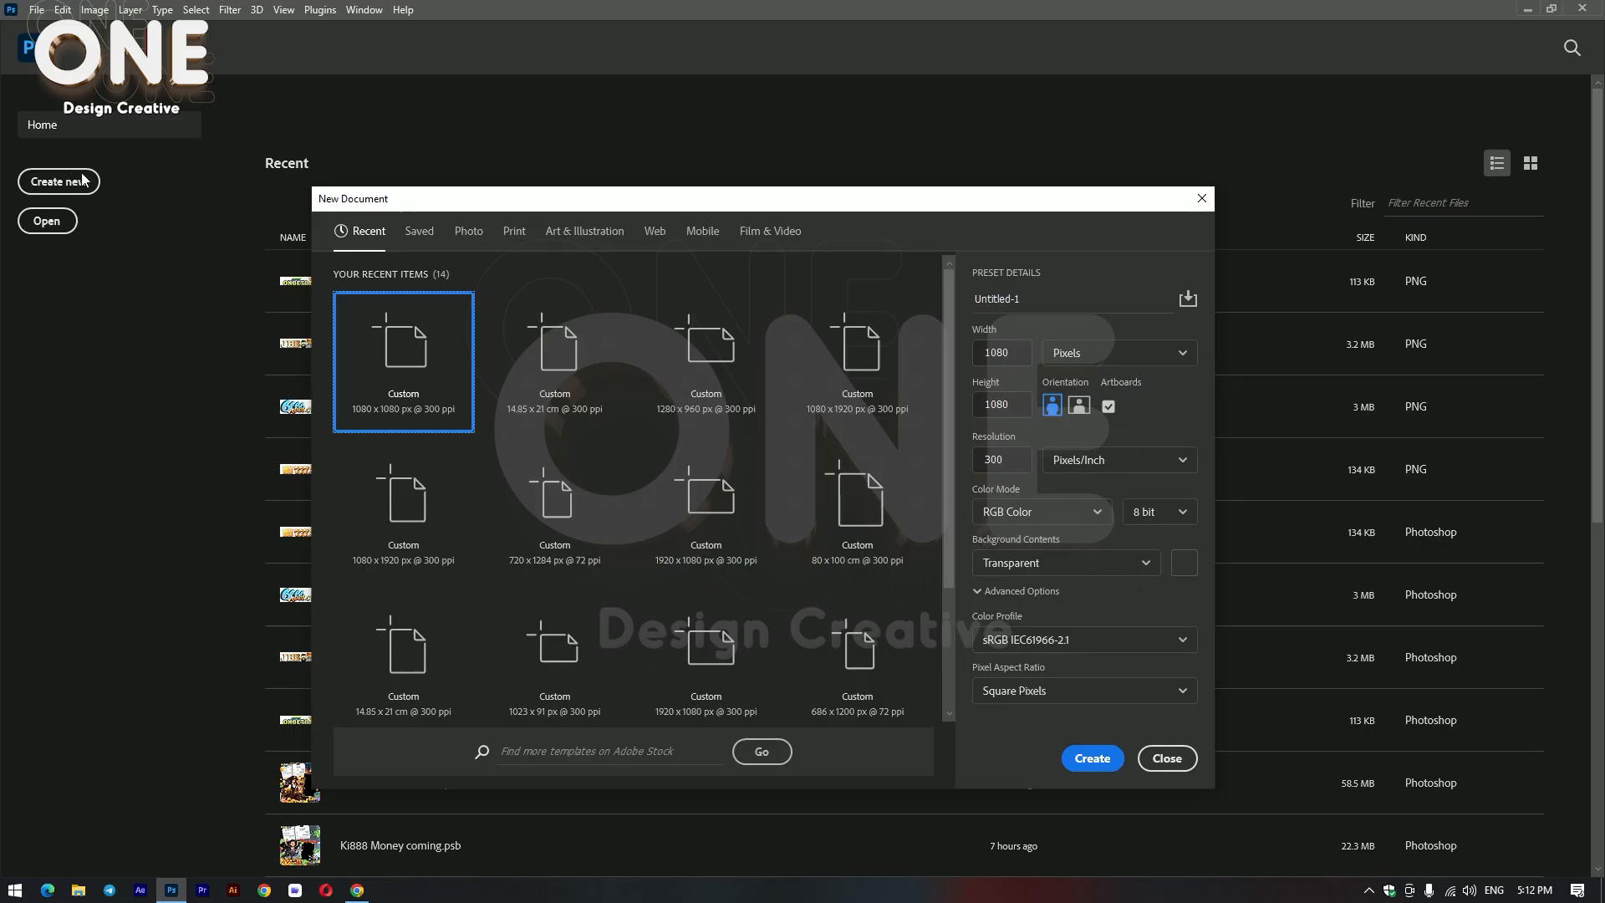
click(1021, 401)
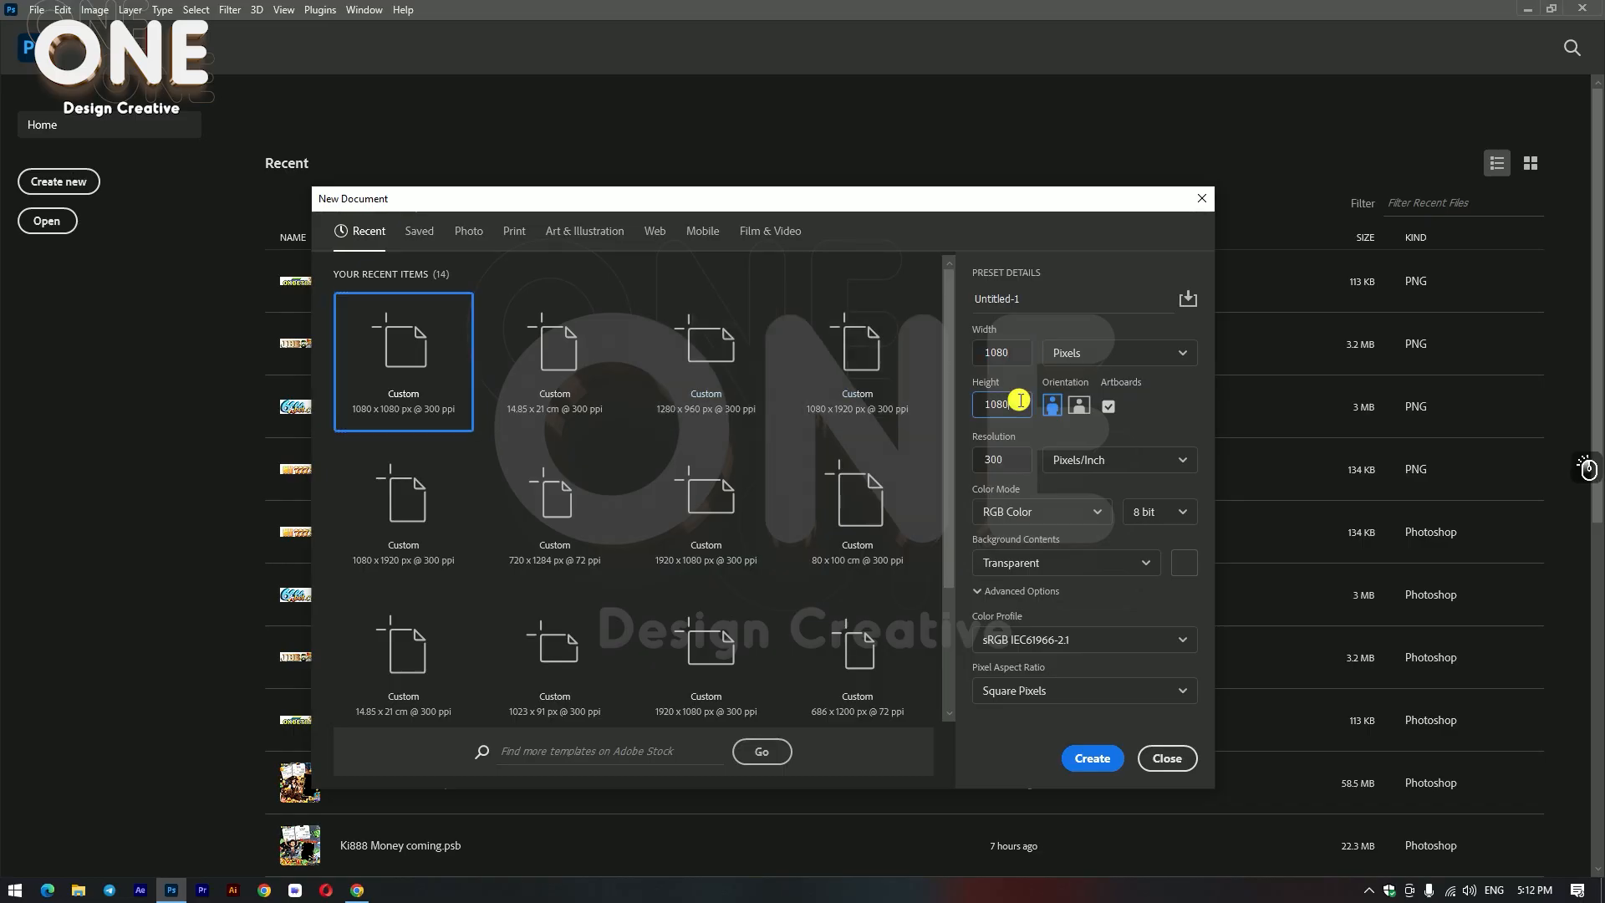
click(1007, 351)
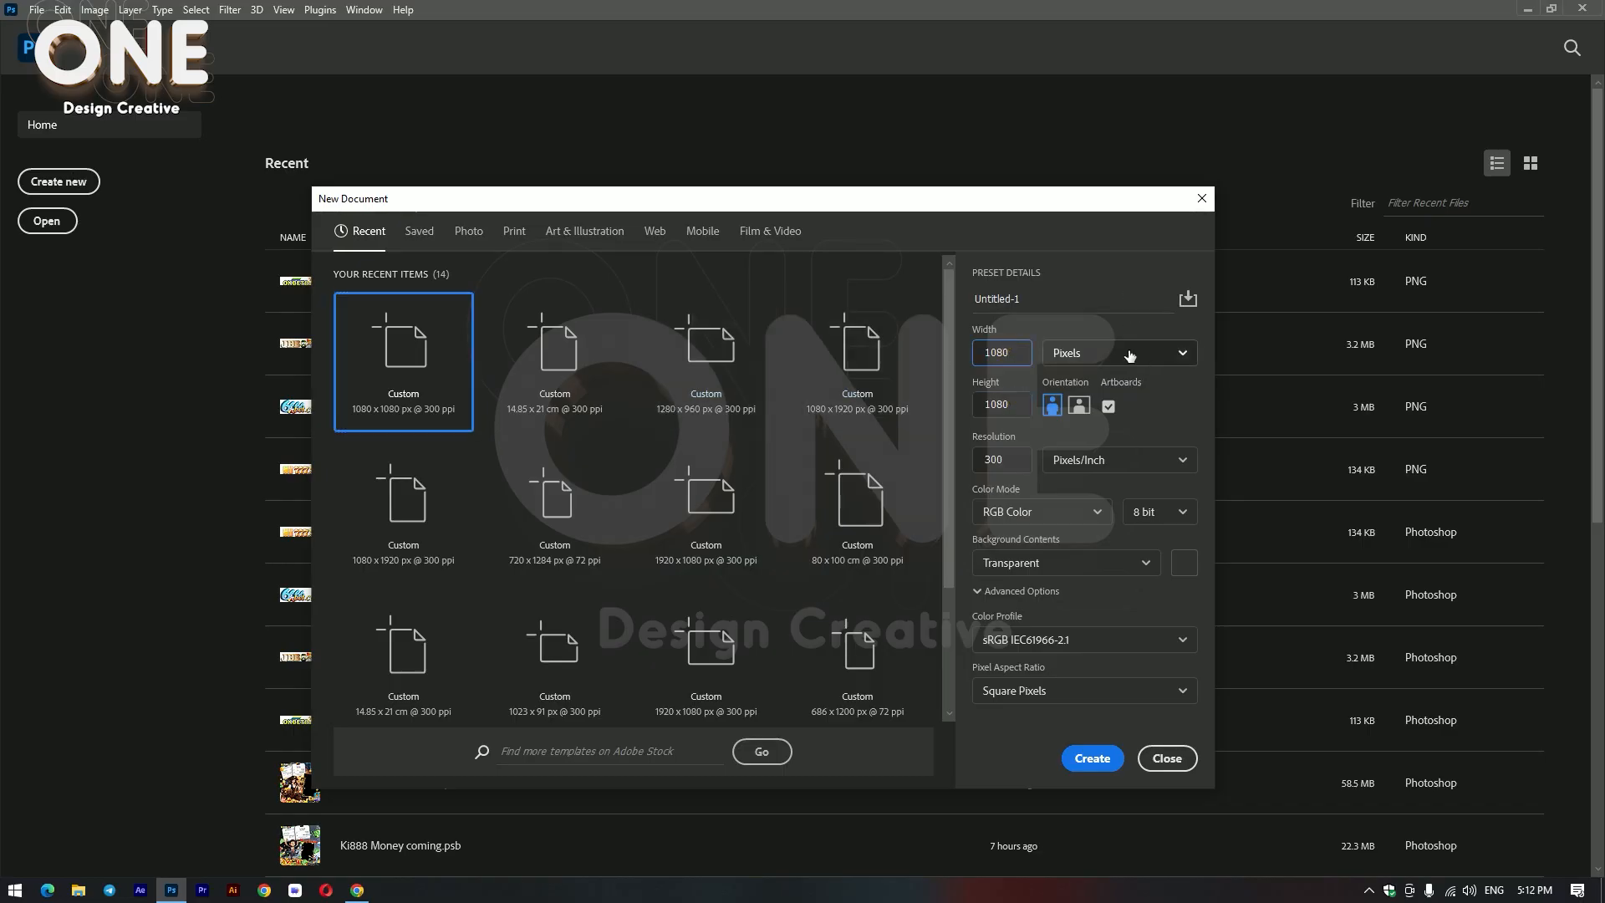
click(1011, 351)
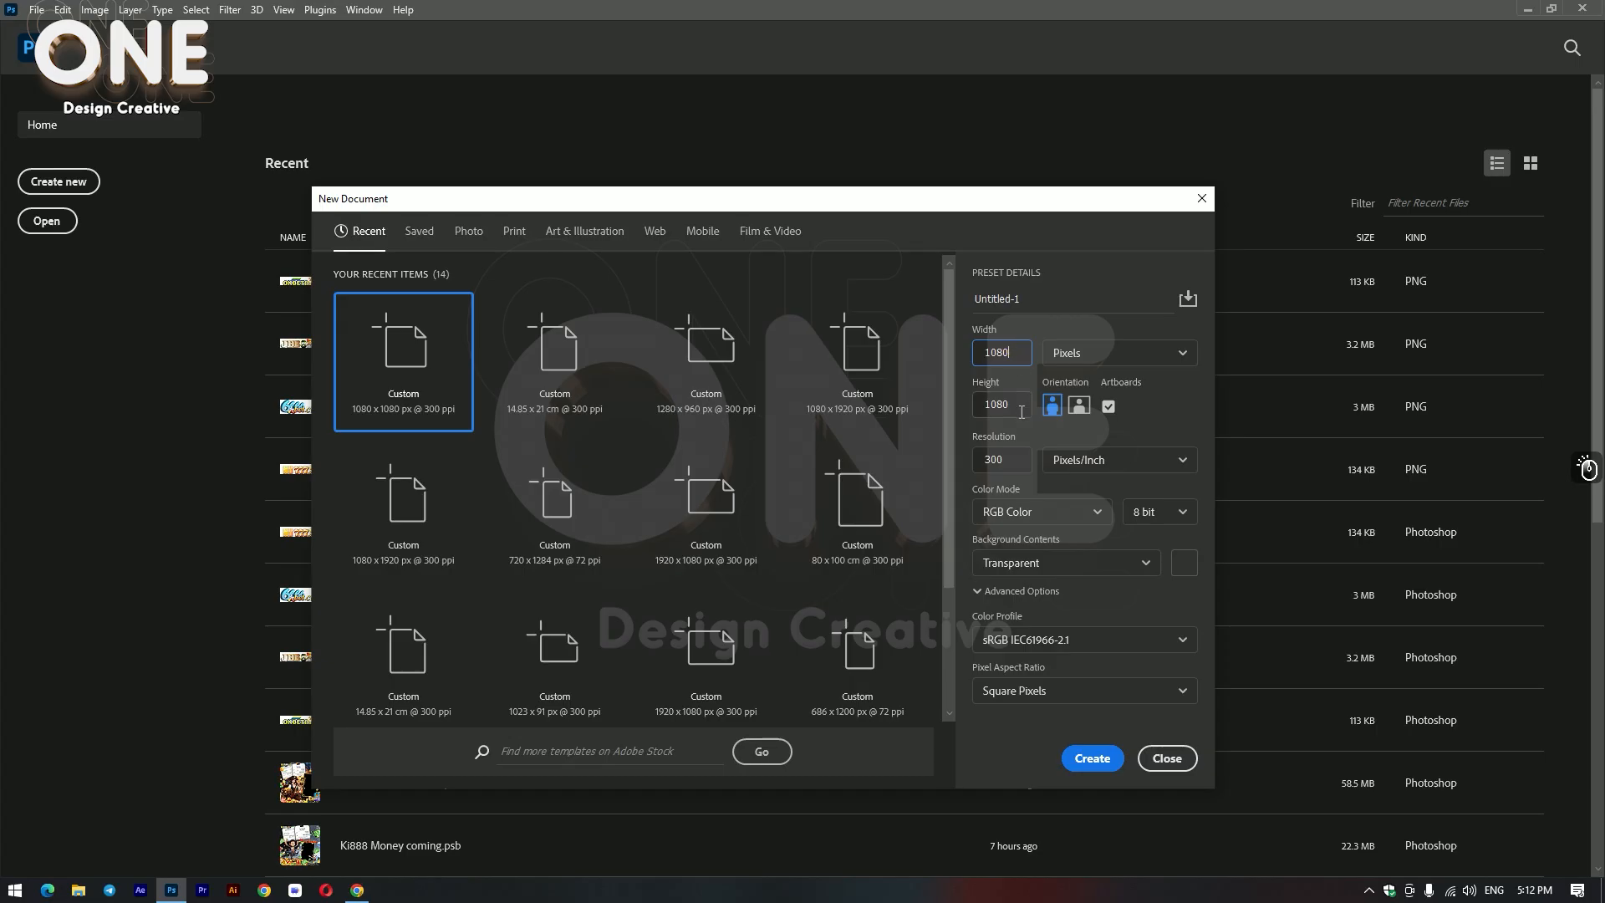
click(1016, 461)
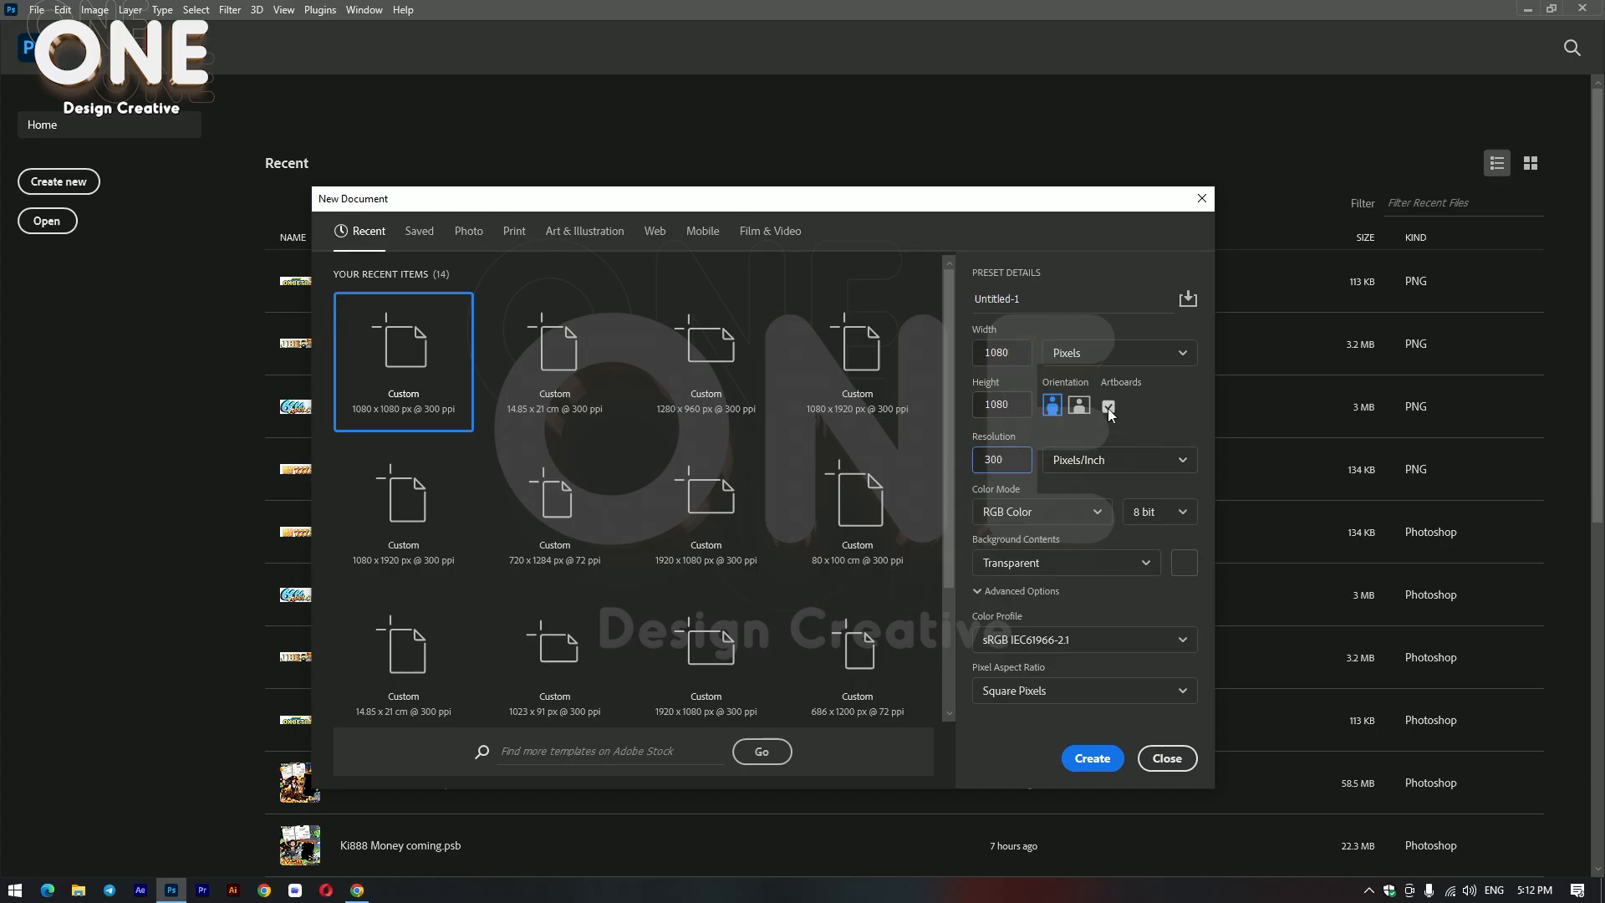
drag(975, 201, 1006, 193)
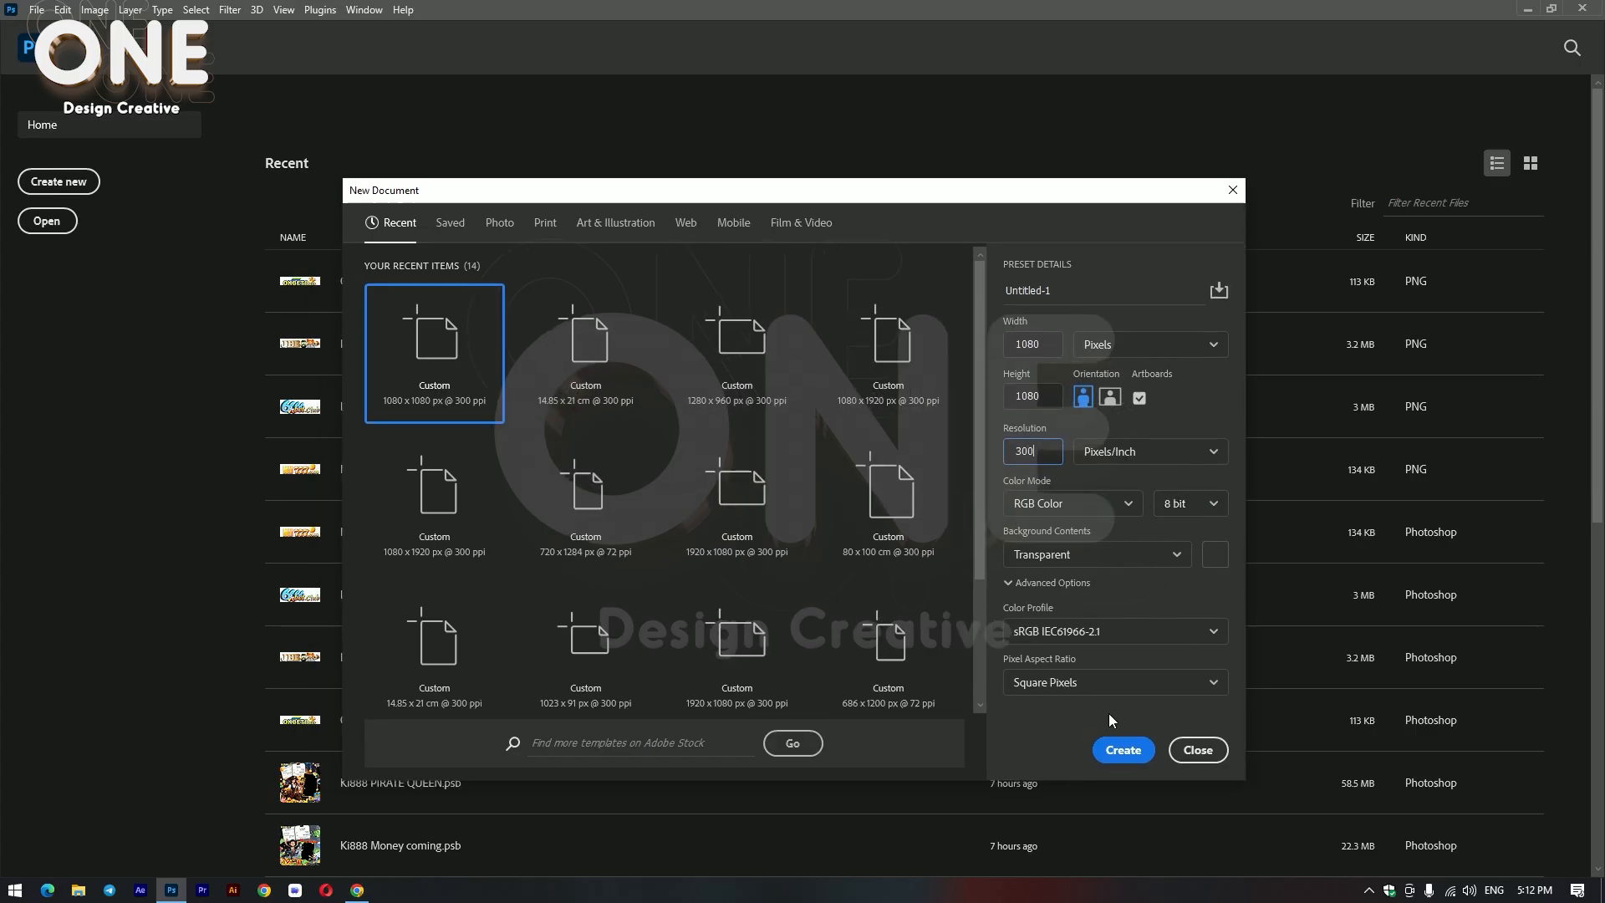
click(1124, 750)
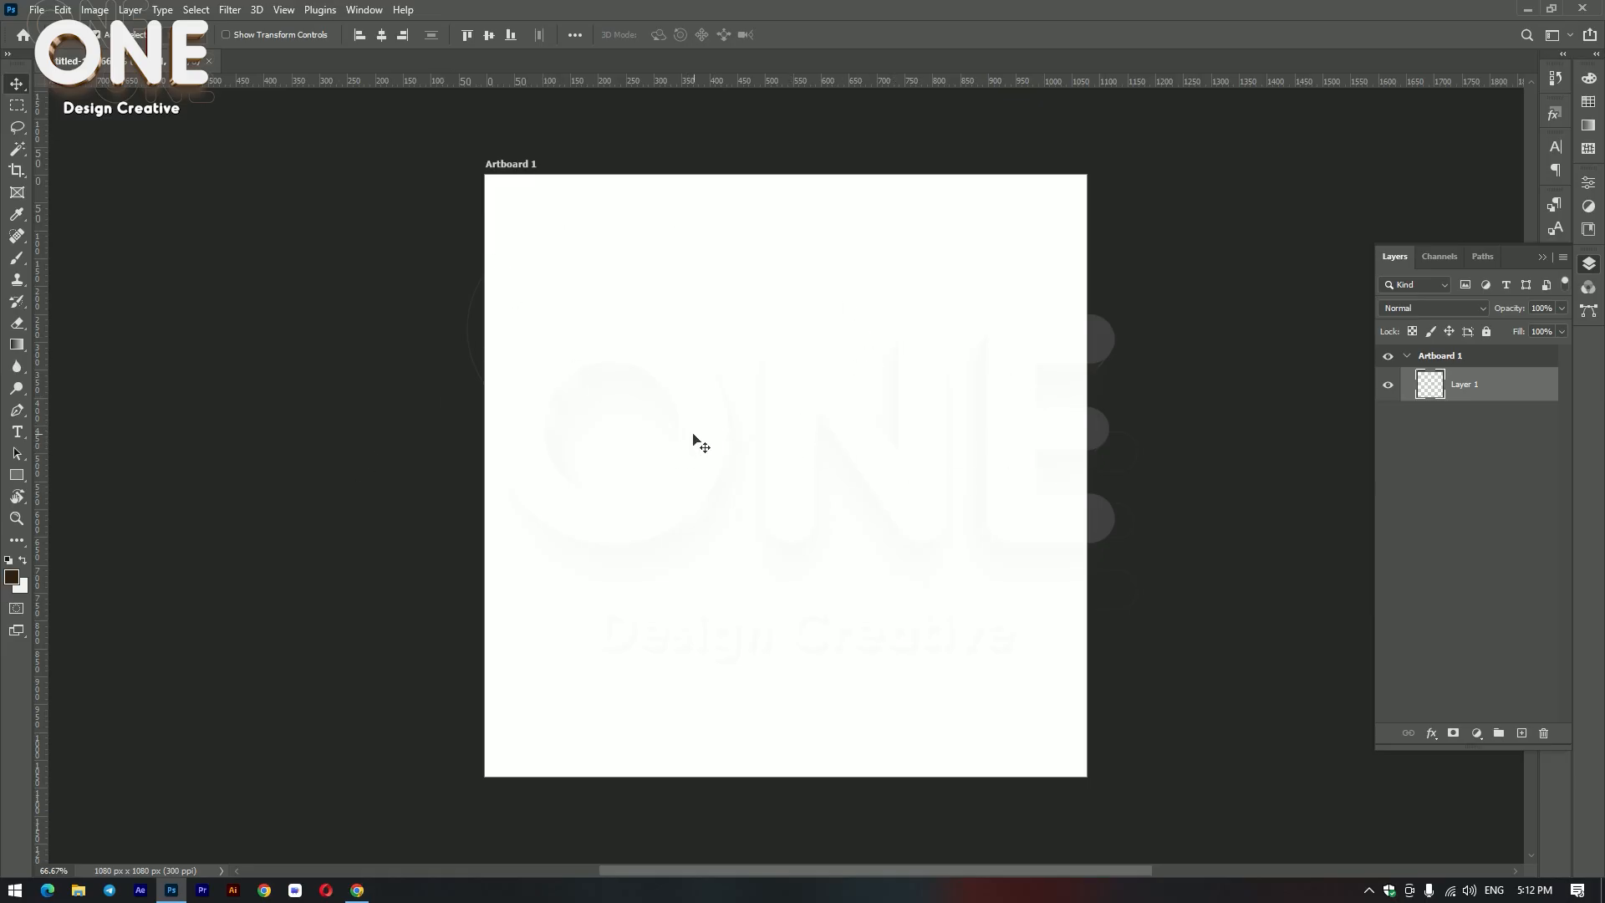
Step: Paste the copied kitchen picture with the wooden cutting board onto the artboard
scroll(283, 365, down, 1)
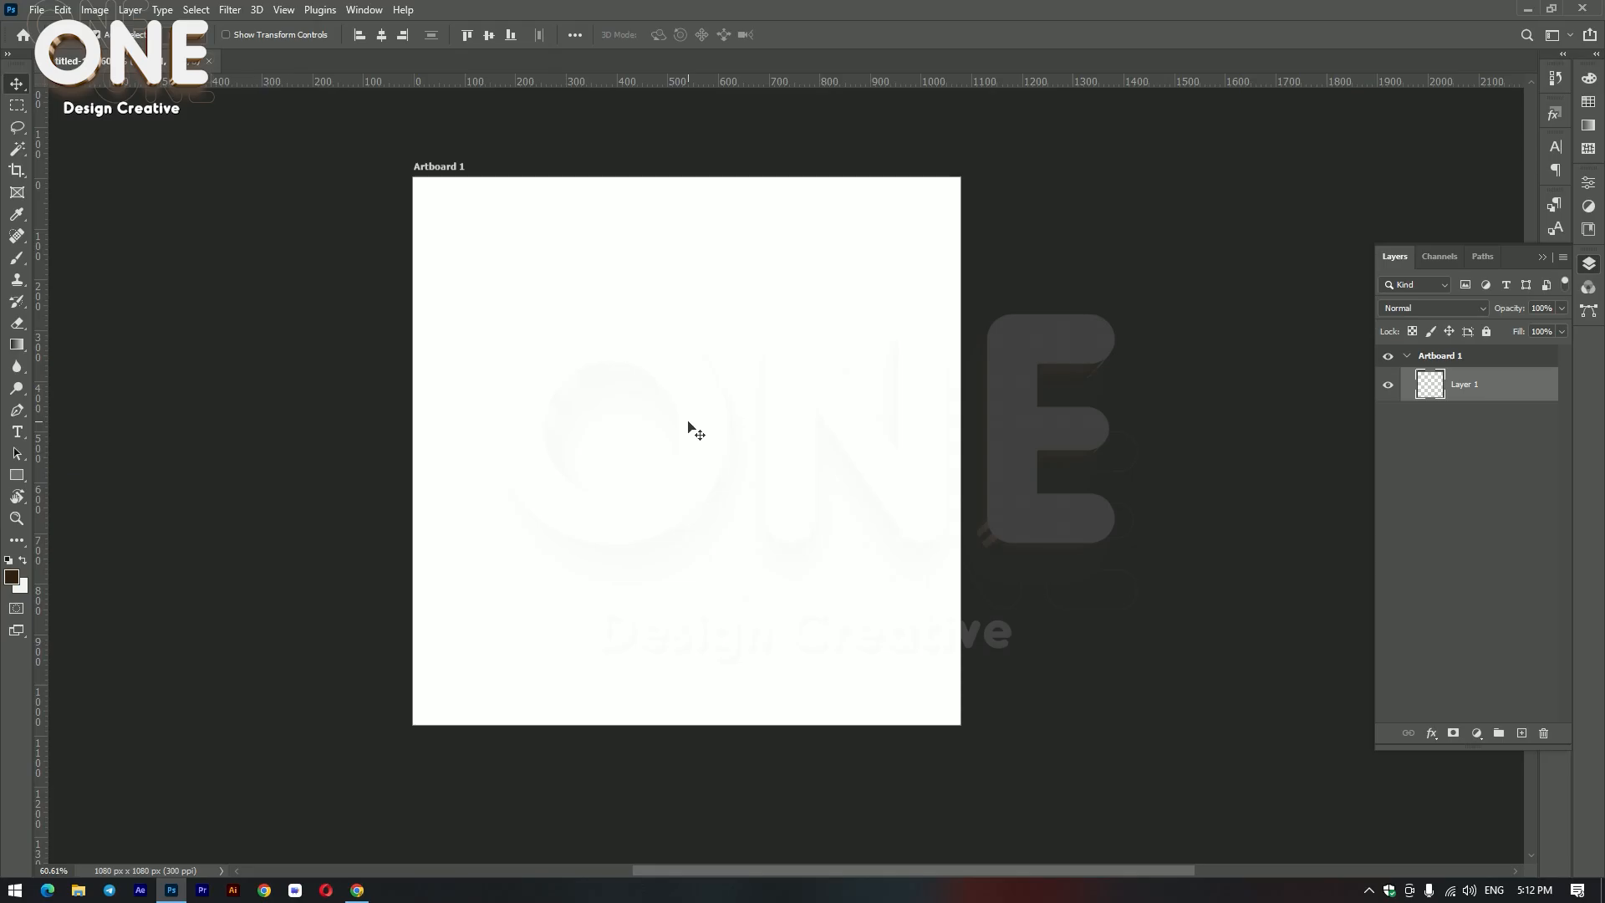
right_click(659, 333)
click(641, 433)
key(ctrl+v)
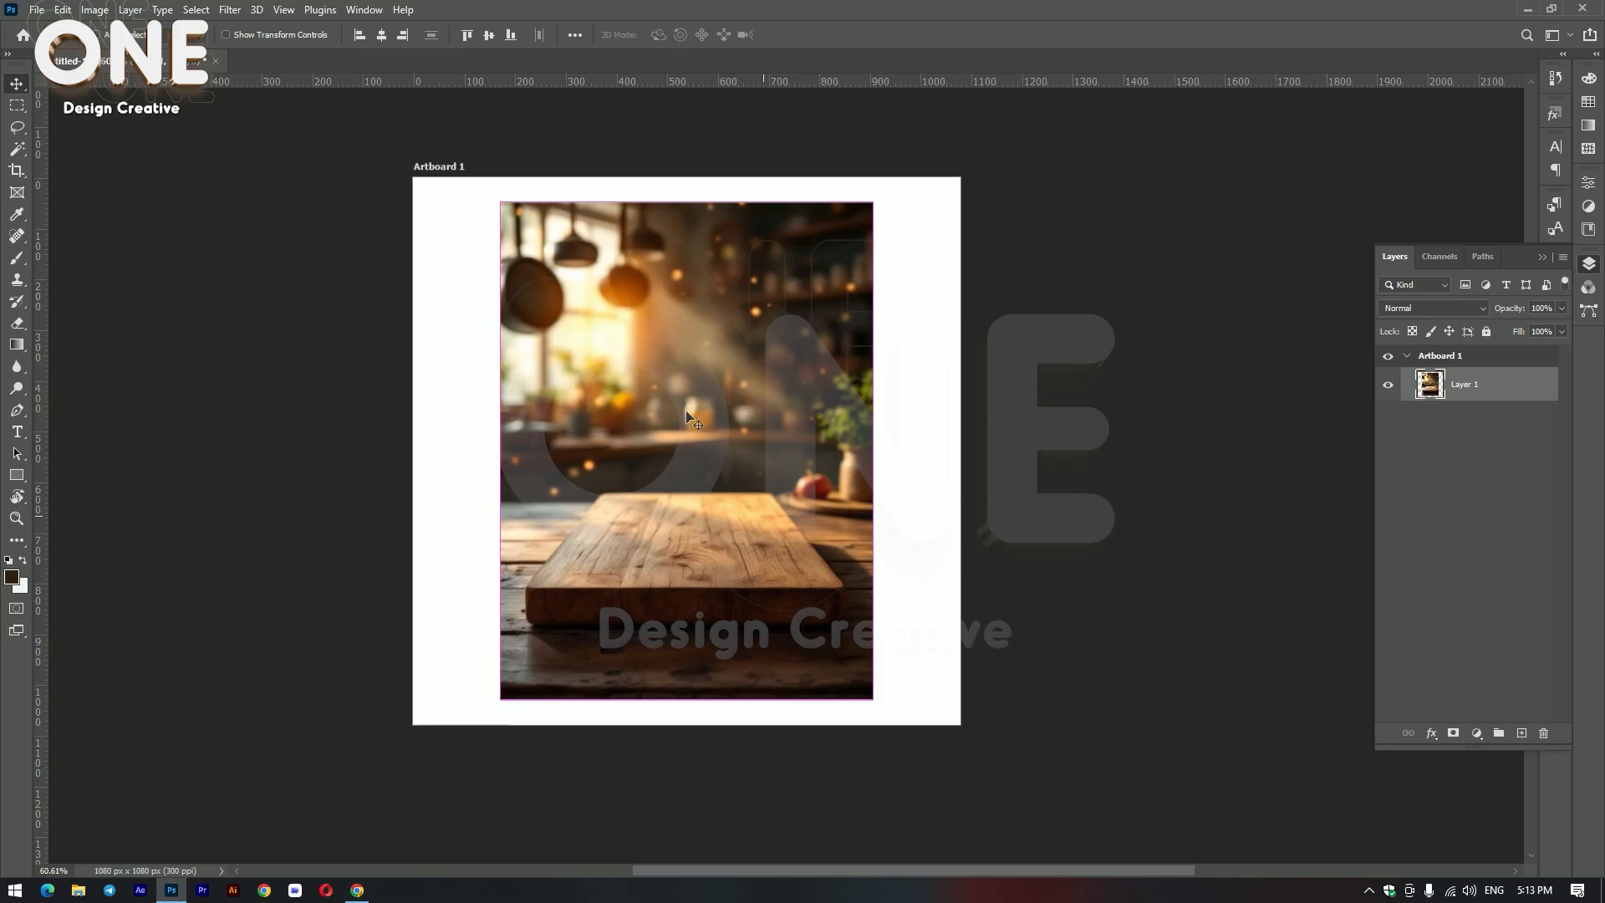
key(ctrl+t)
drag(1033, 381, 1028, 495)
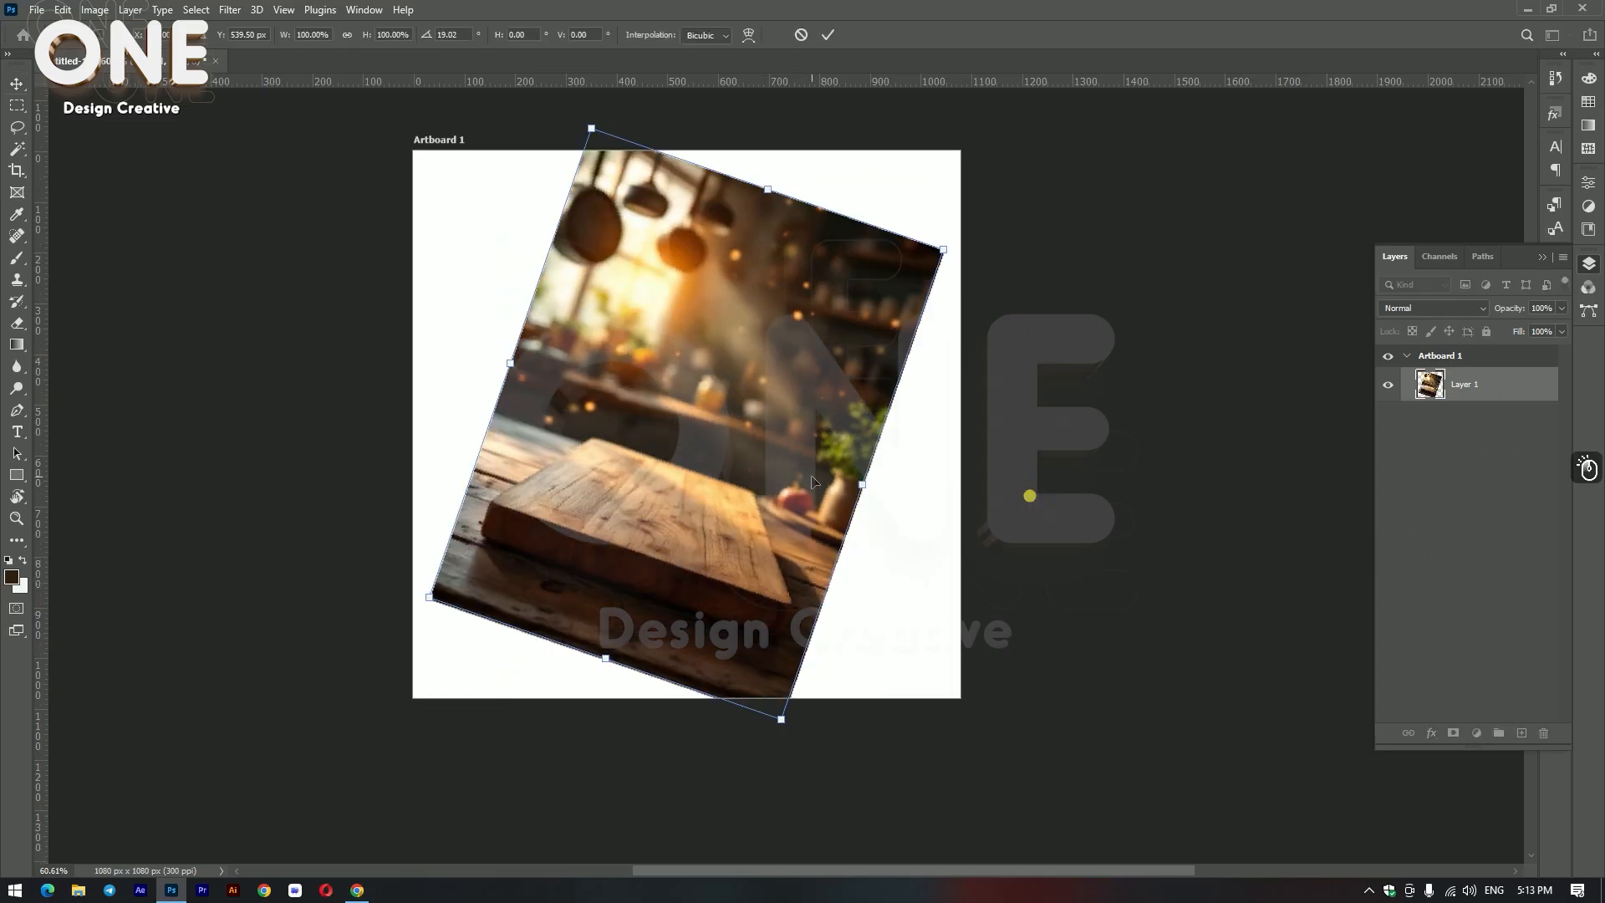
key(ctrl+z)
double_click(728, 425)
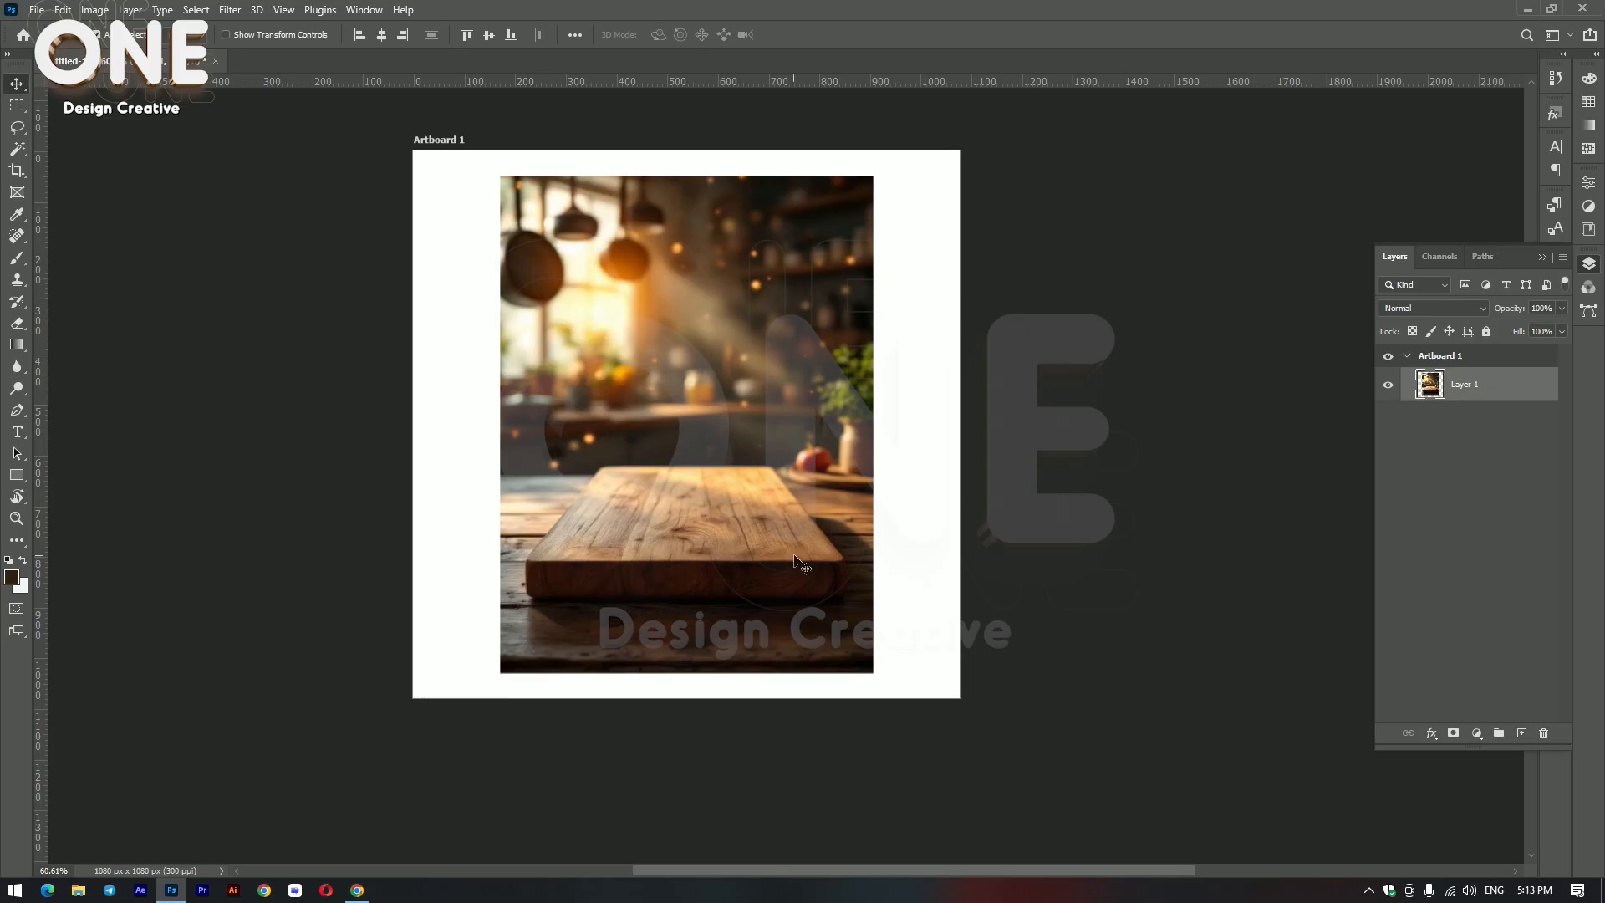
Step: Convert the kitchen picture layer to a smart object and enlarge it to fill the whole artboard
right_click(1490, 390)
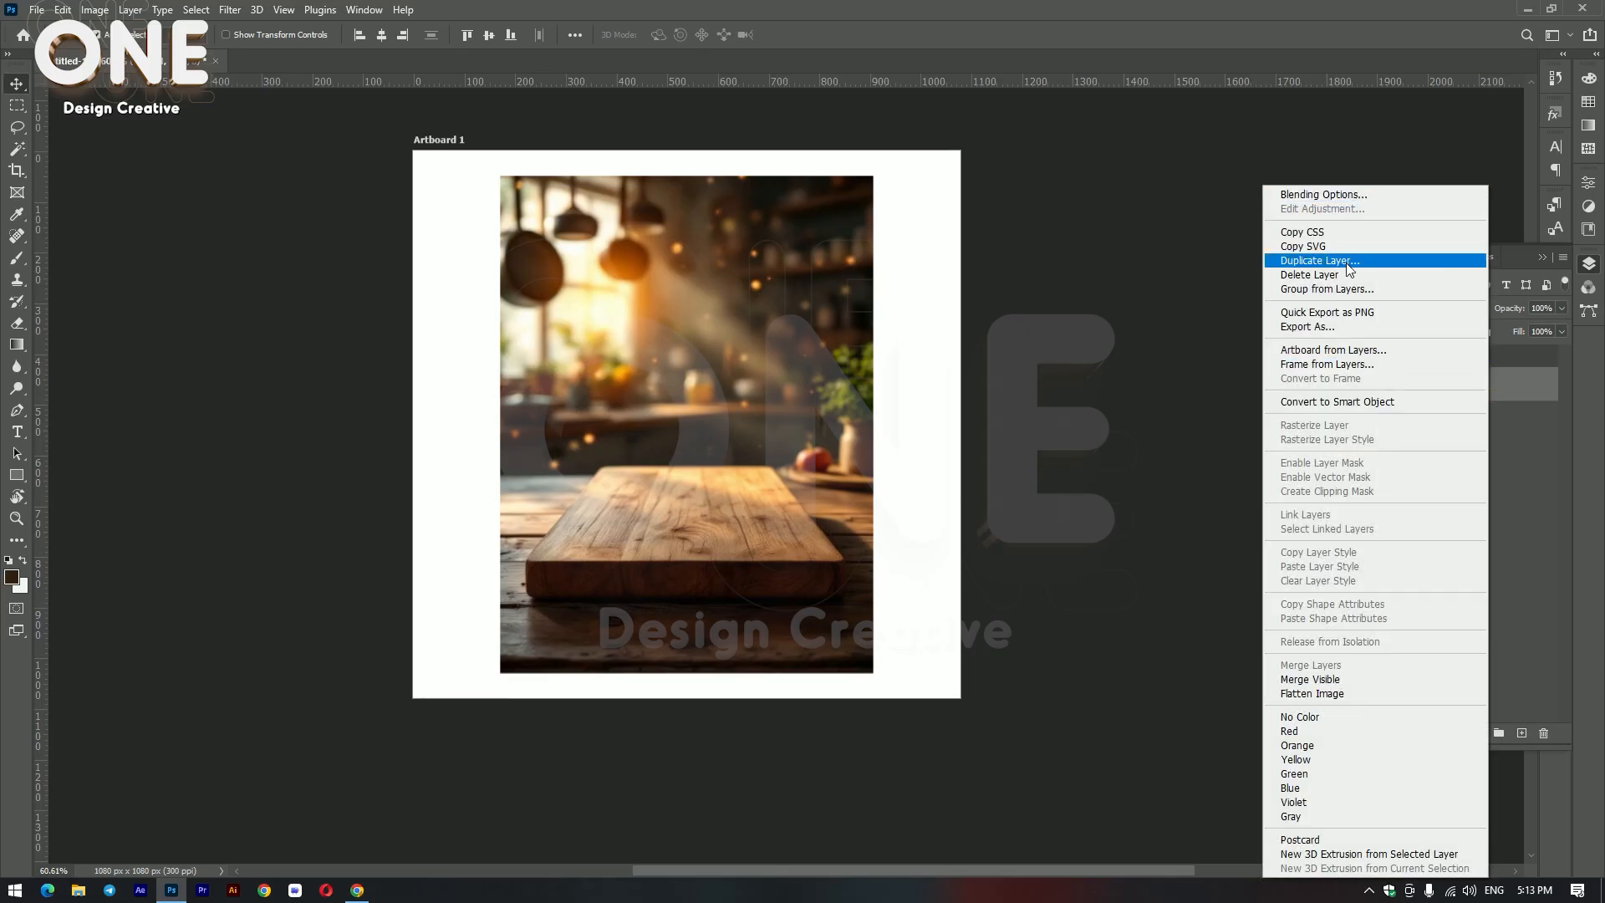
click(1333, 403)
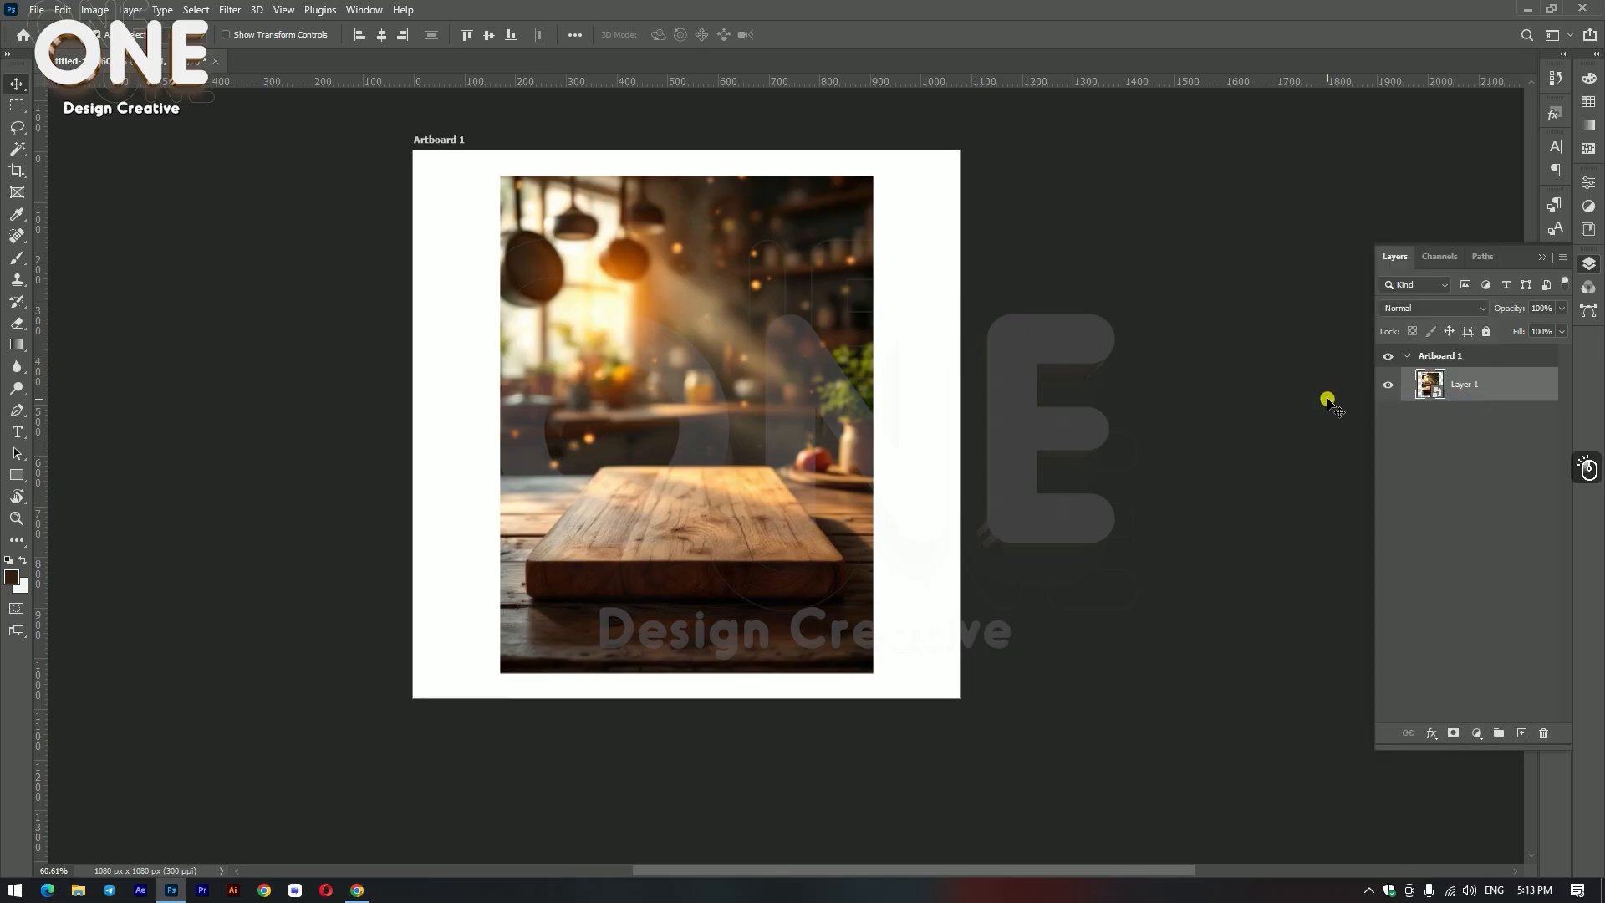
scroll(865, 499, down, 2)
key(ctrl+t)
drag(813, 586, 896, 662)
drag(770, 507, 770, 502)
key(Return)
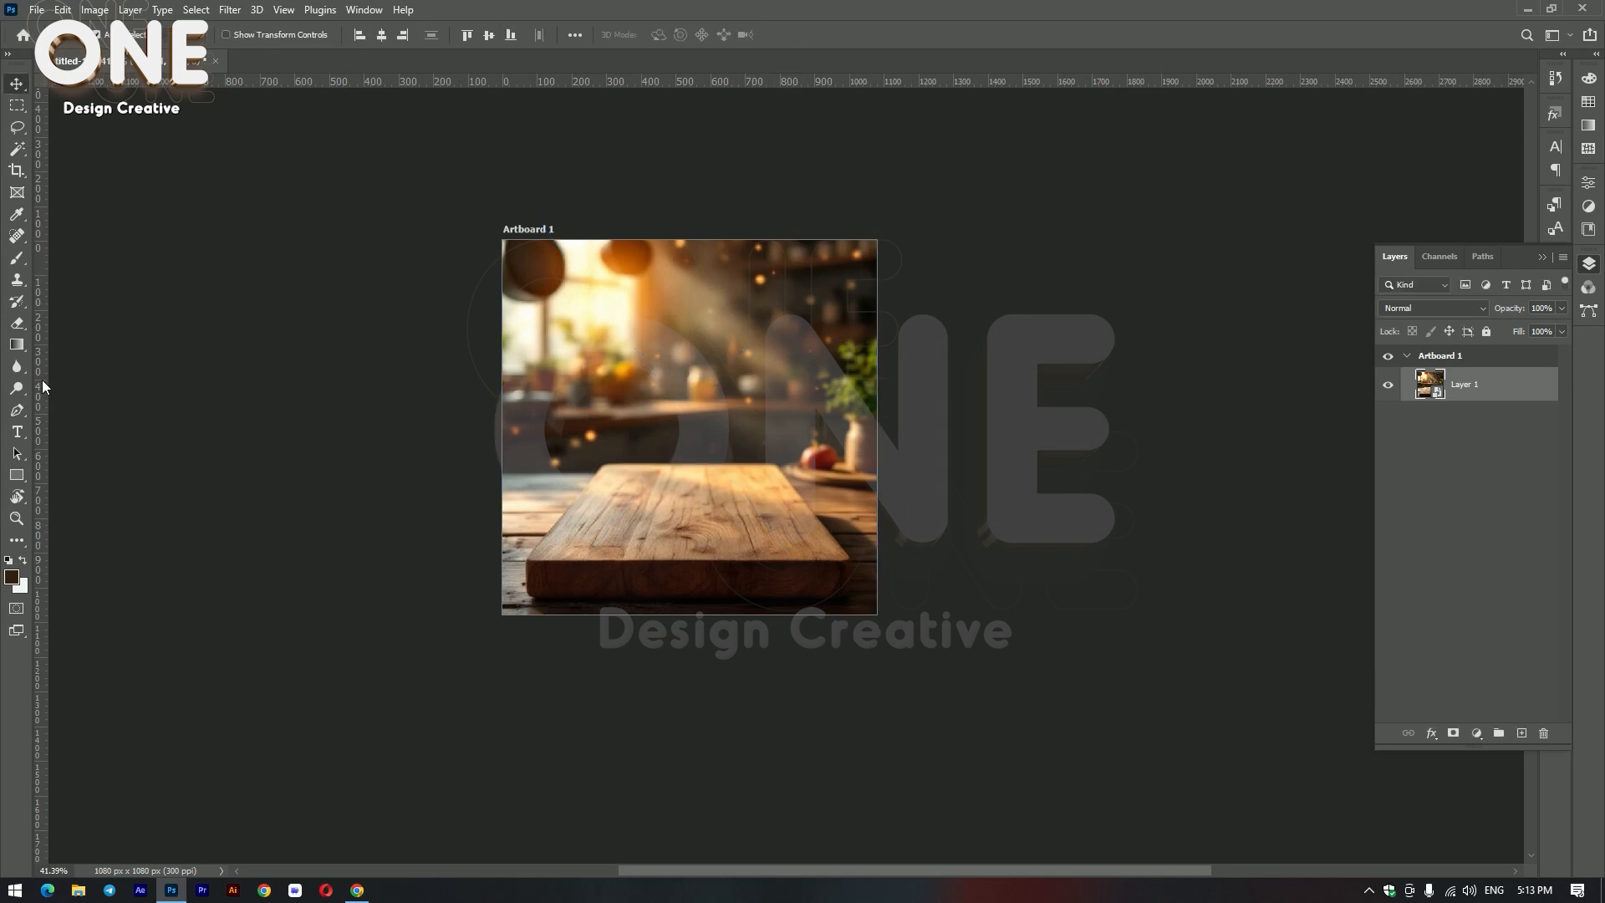
Step: Draw a rectangle of about 1124 x 1108 px covering the whole artboard above the kitchen picture
click(17, 475)
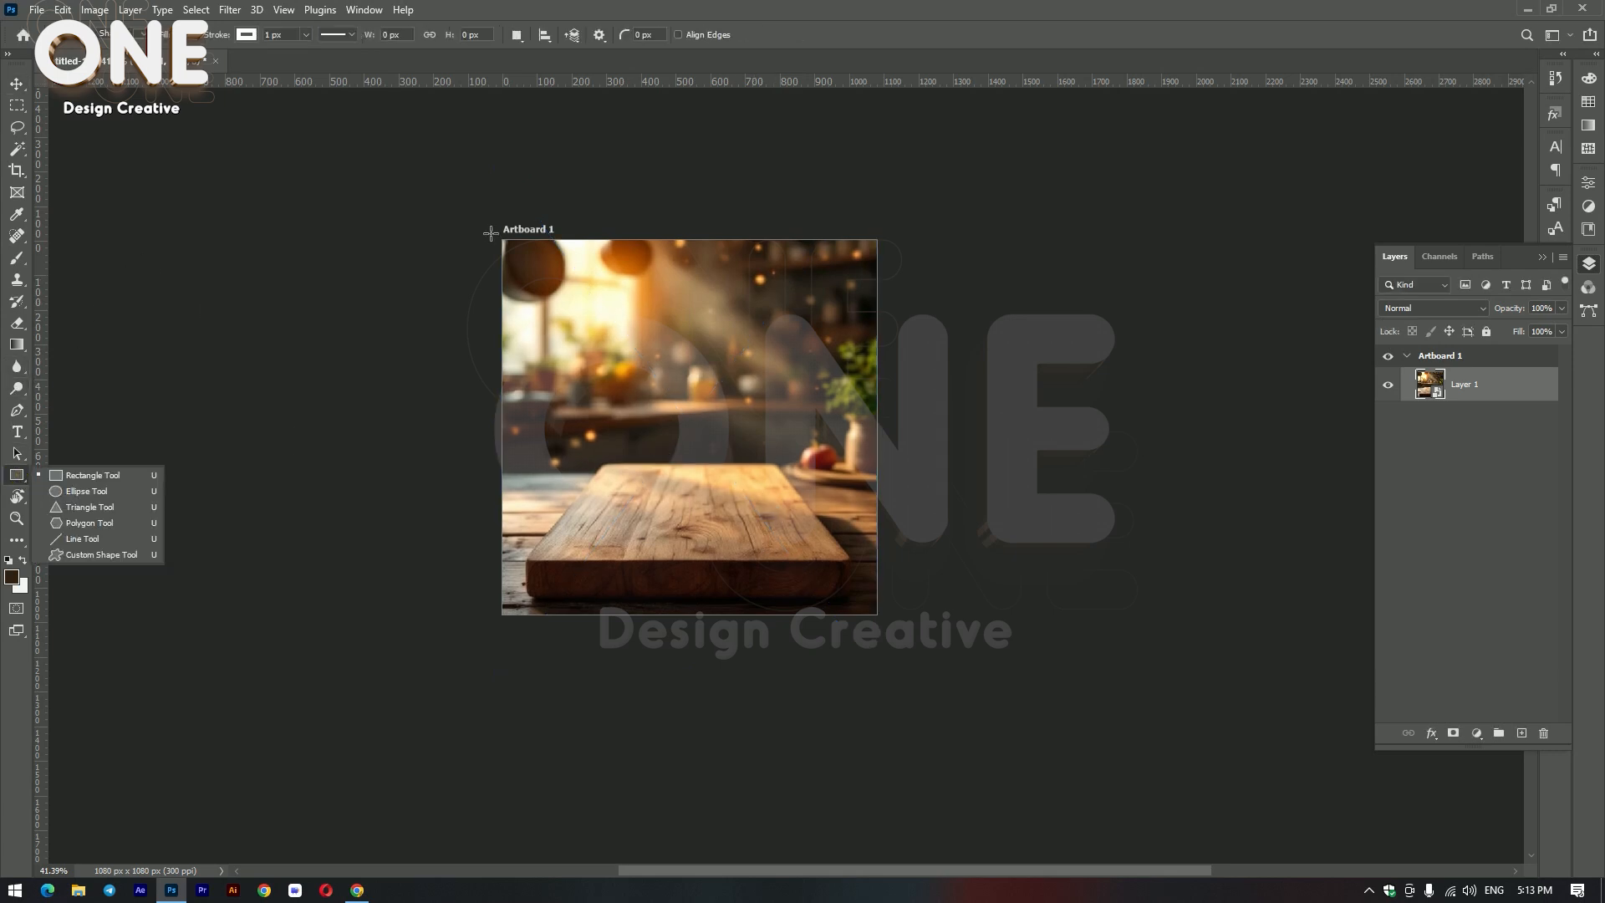
drag(497, 233, 884, 618)
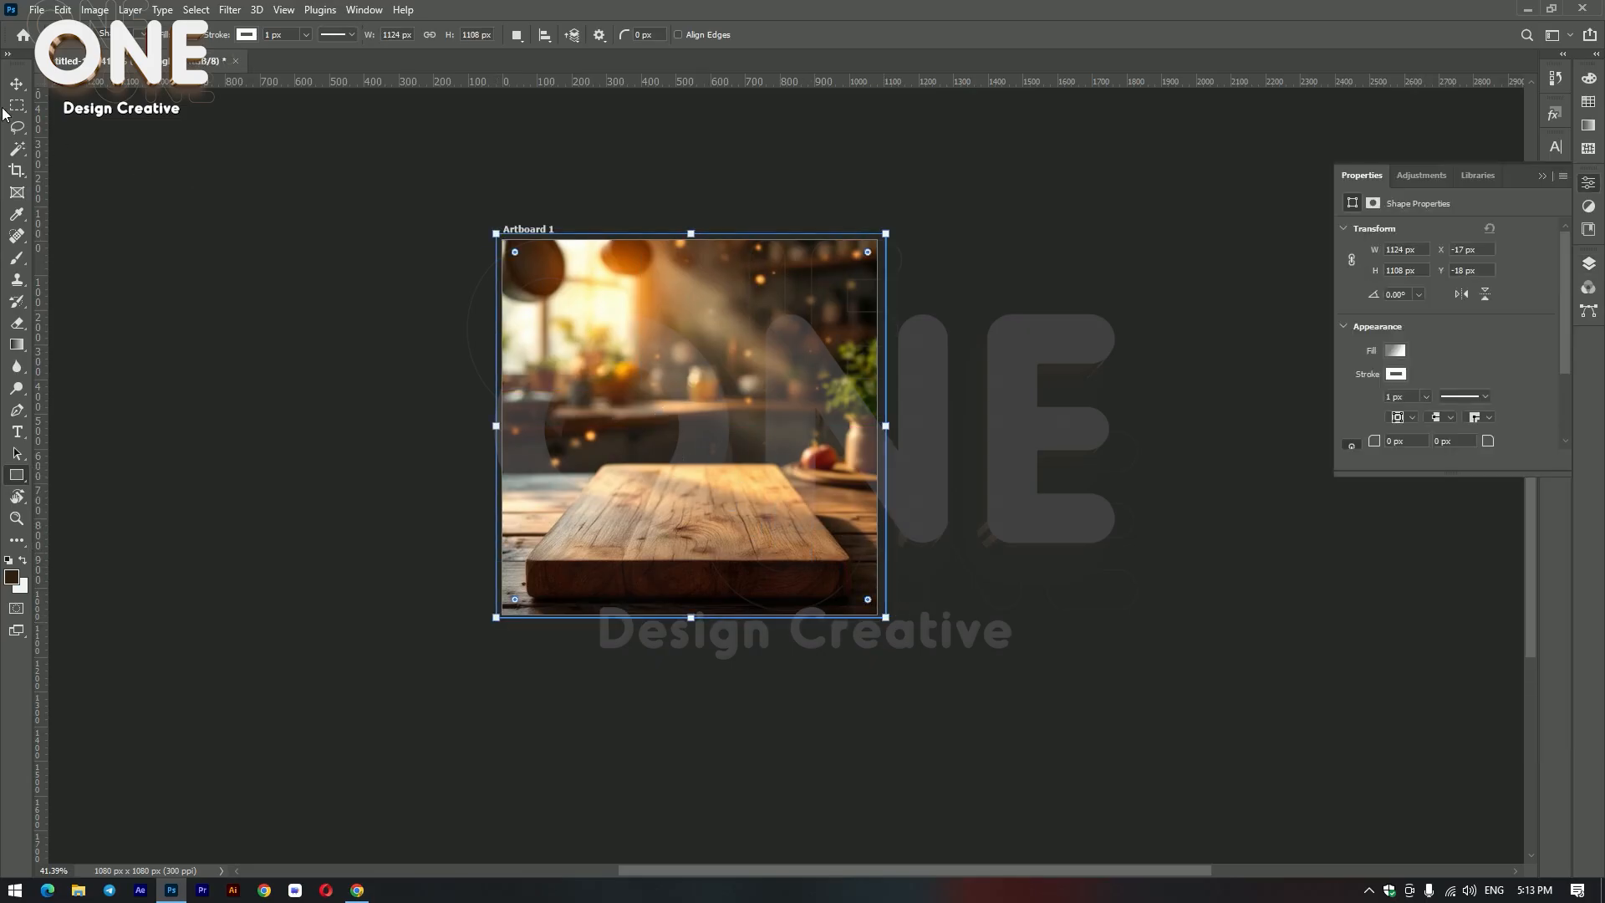
click(15, 83)
click(680, 476)
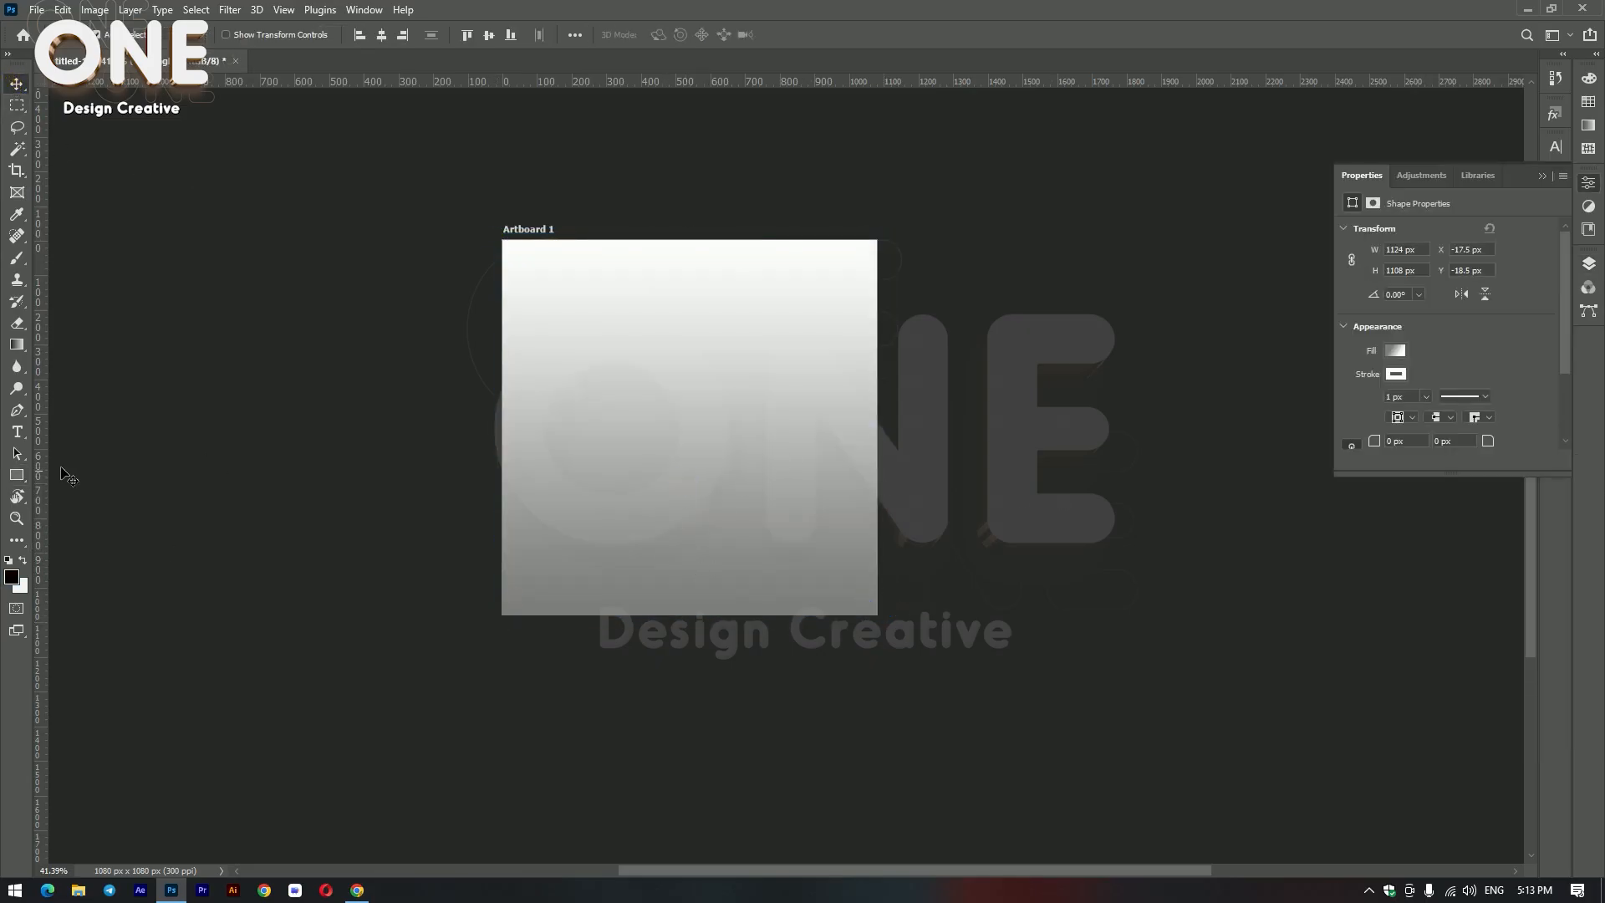
Step: Change the rectangle's gradient fill to solid black 000000
click(16, 473)
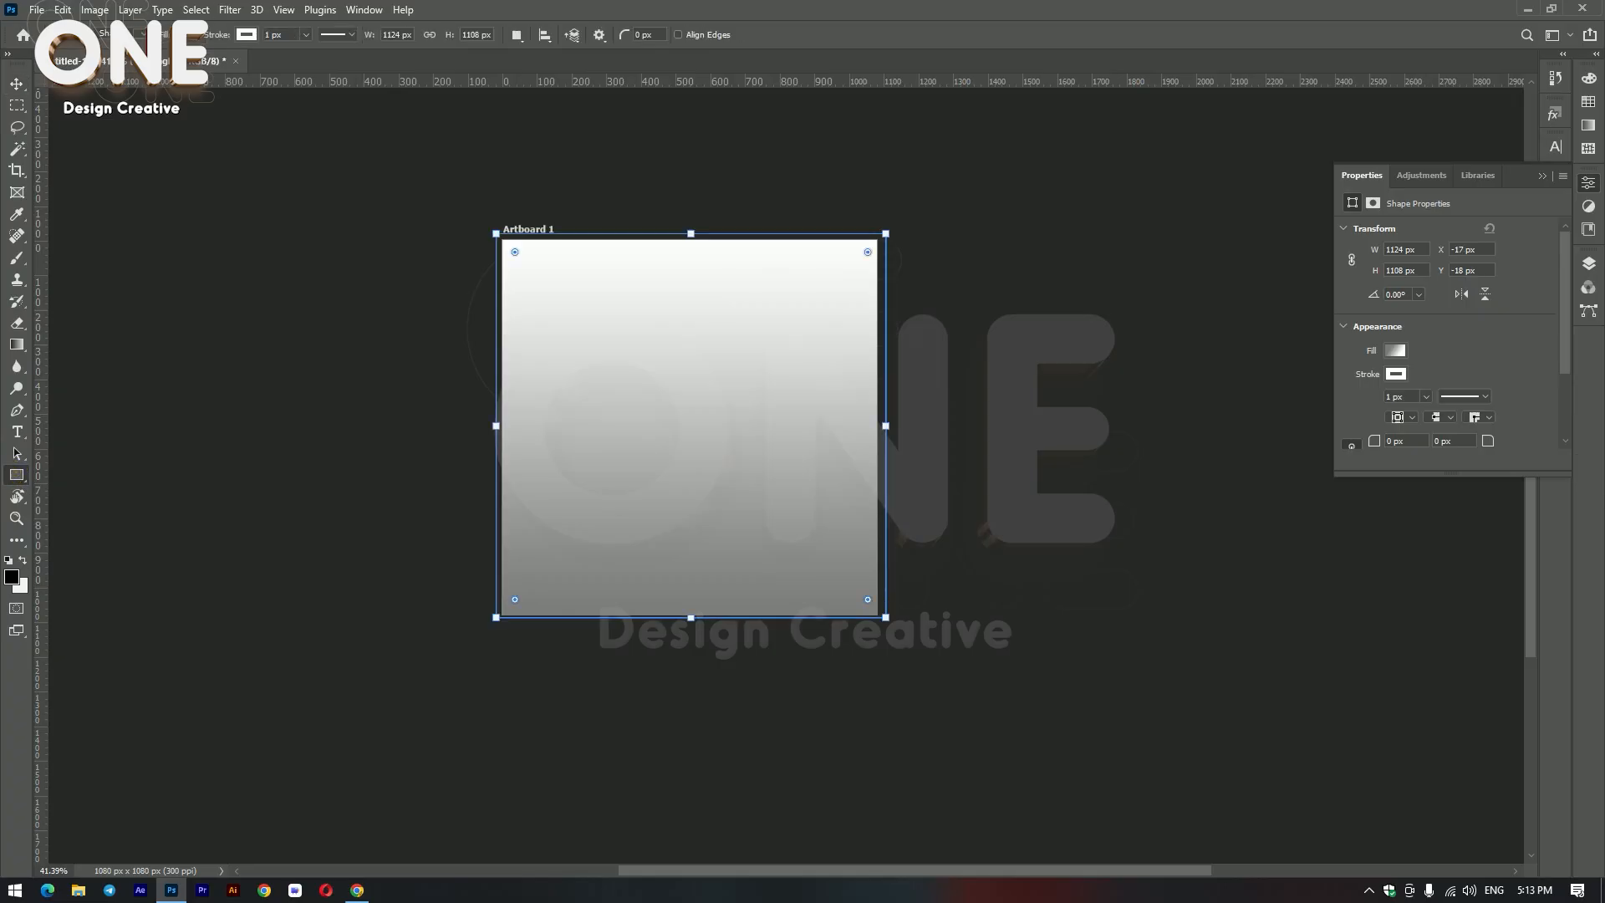
click(179, 35)
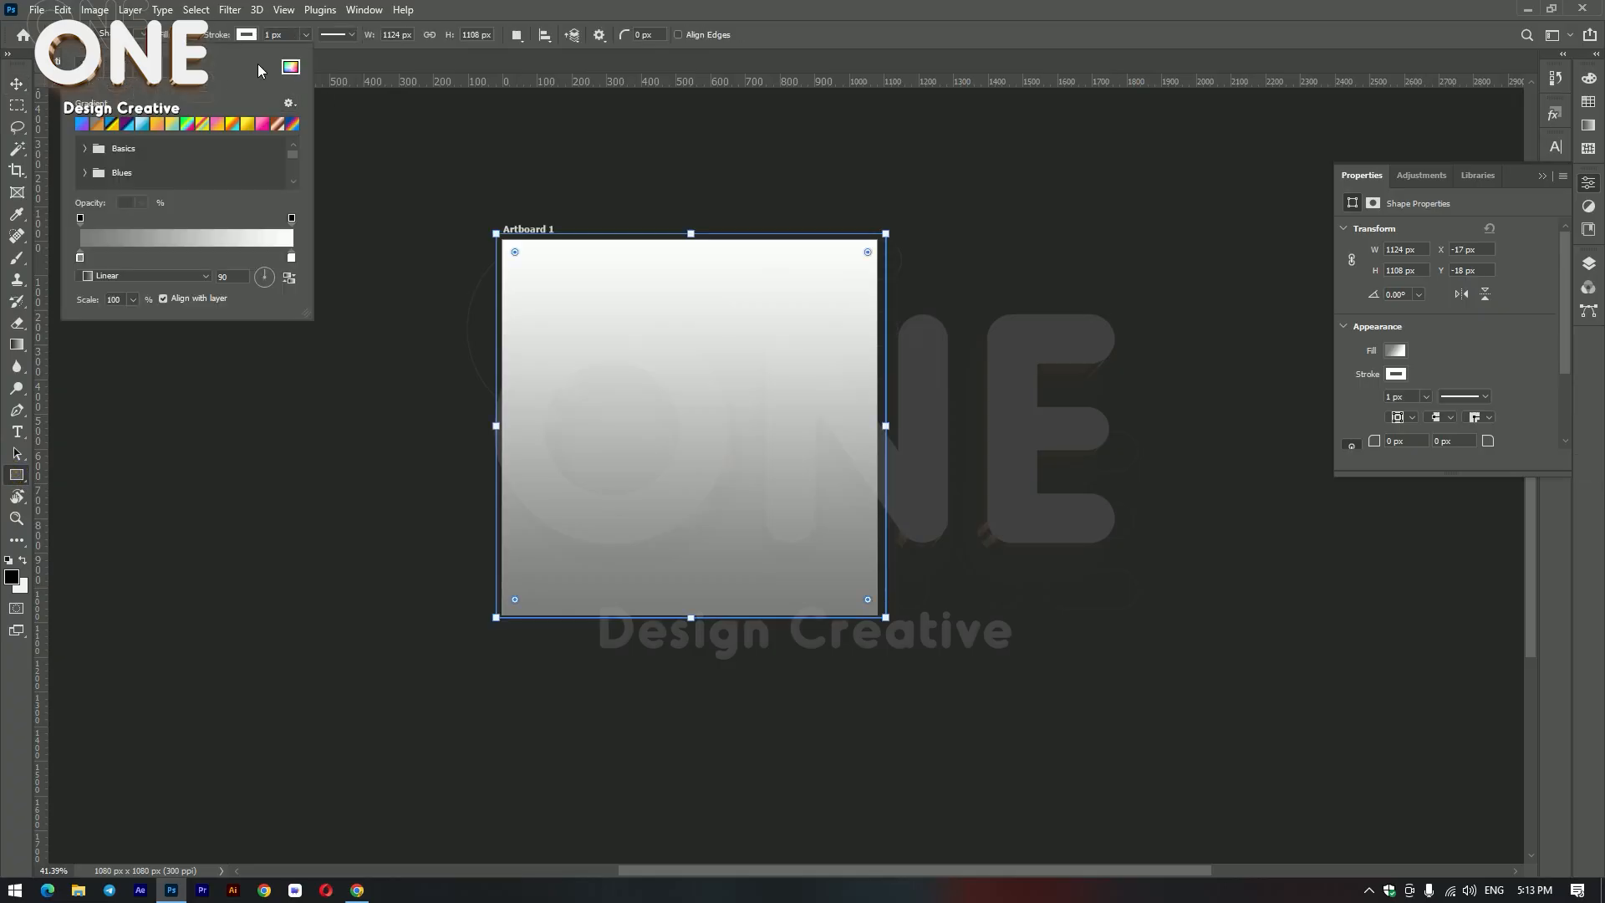
click(290, 69)
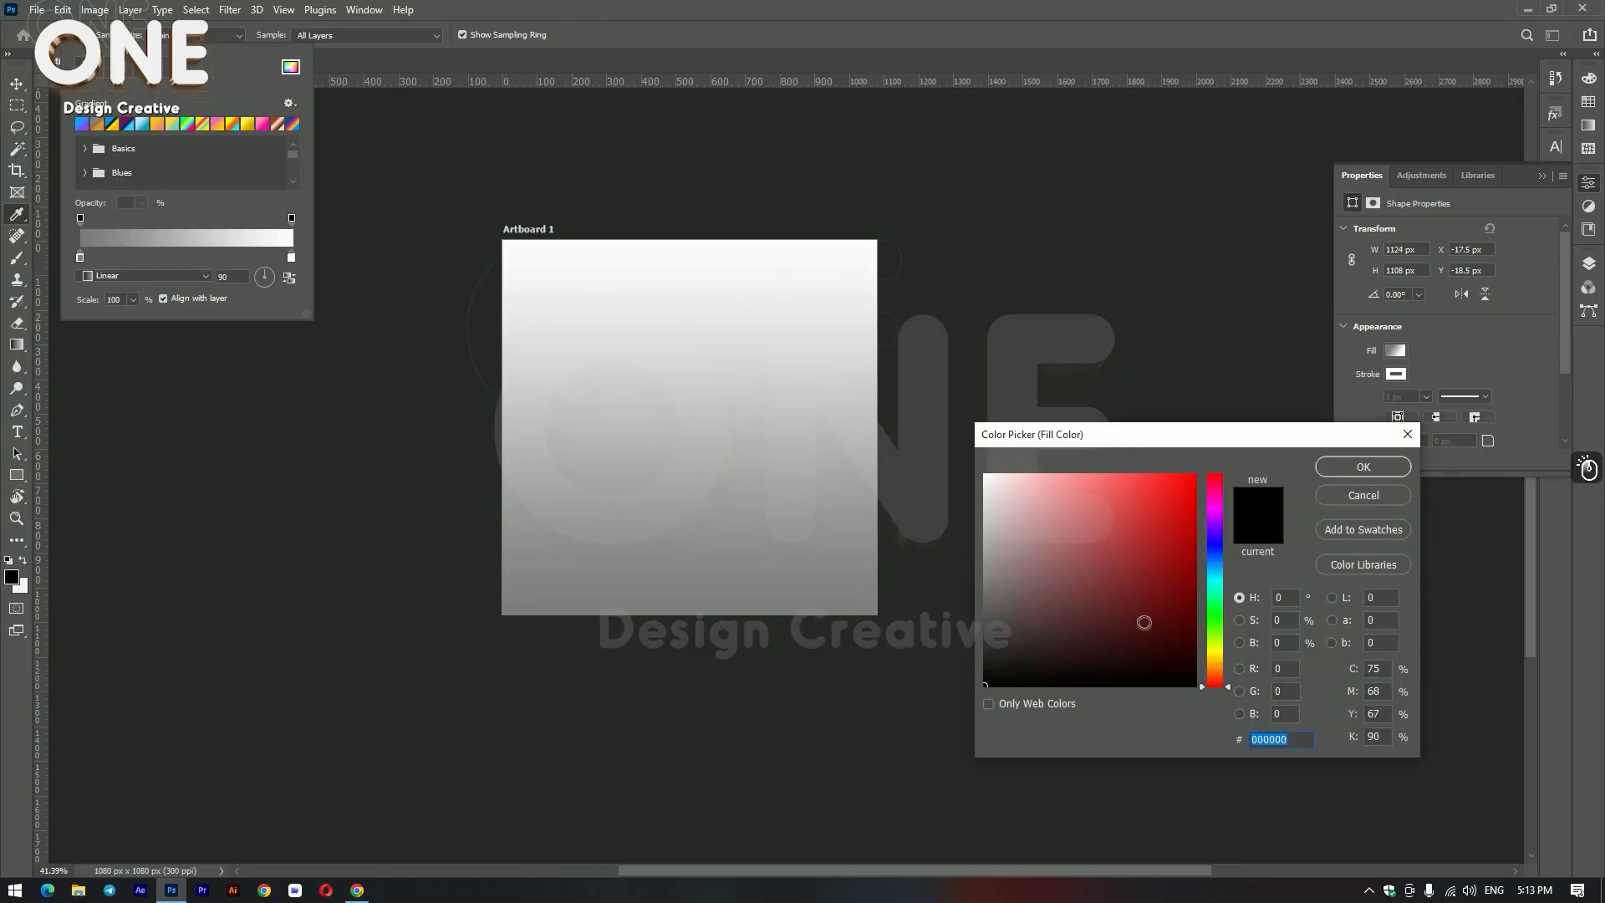
click(1356, 468)
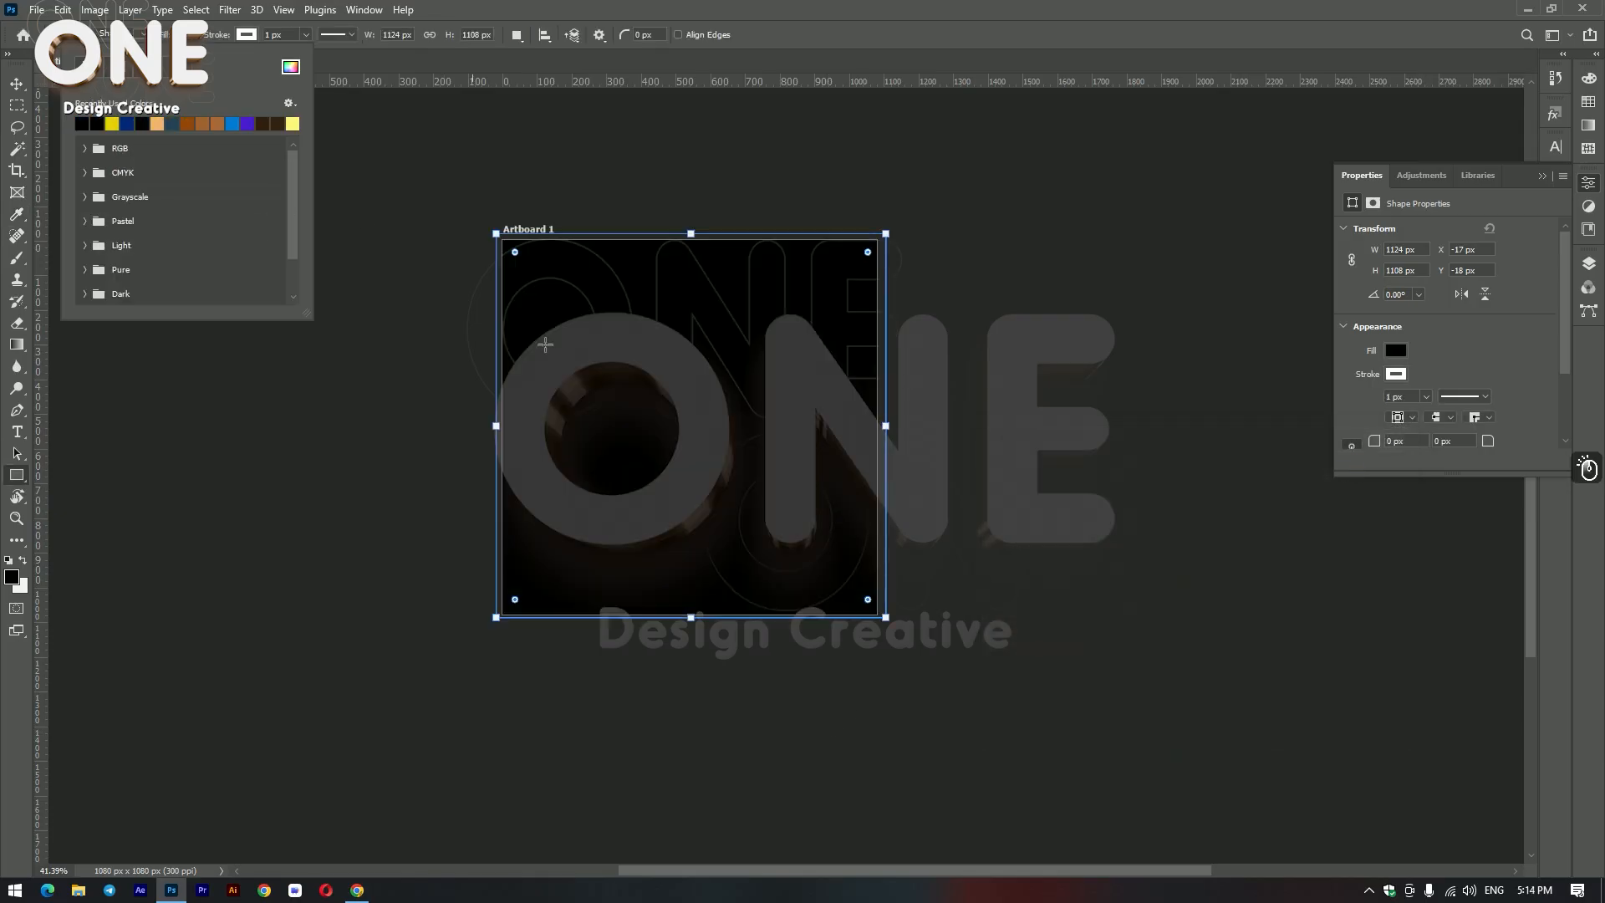
click(856, 7)
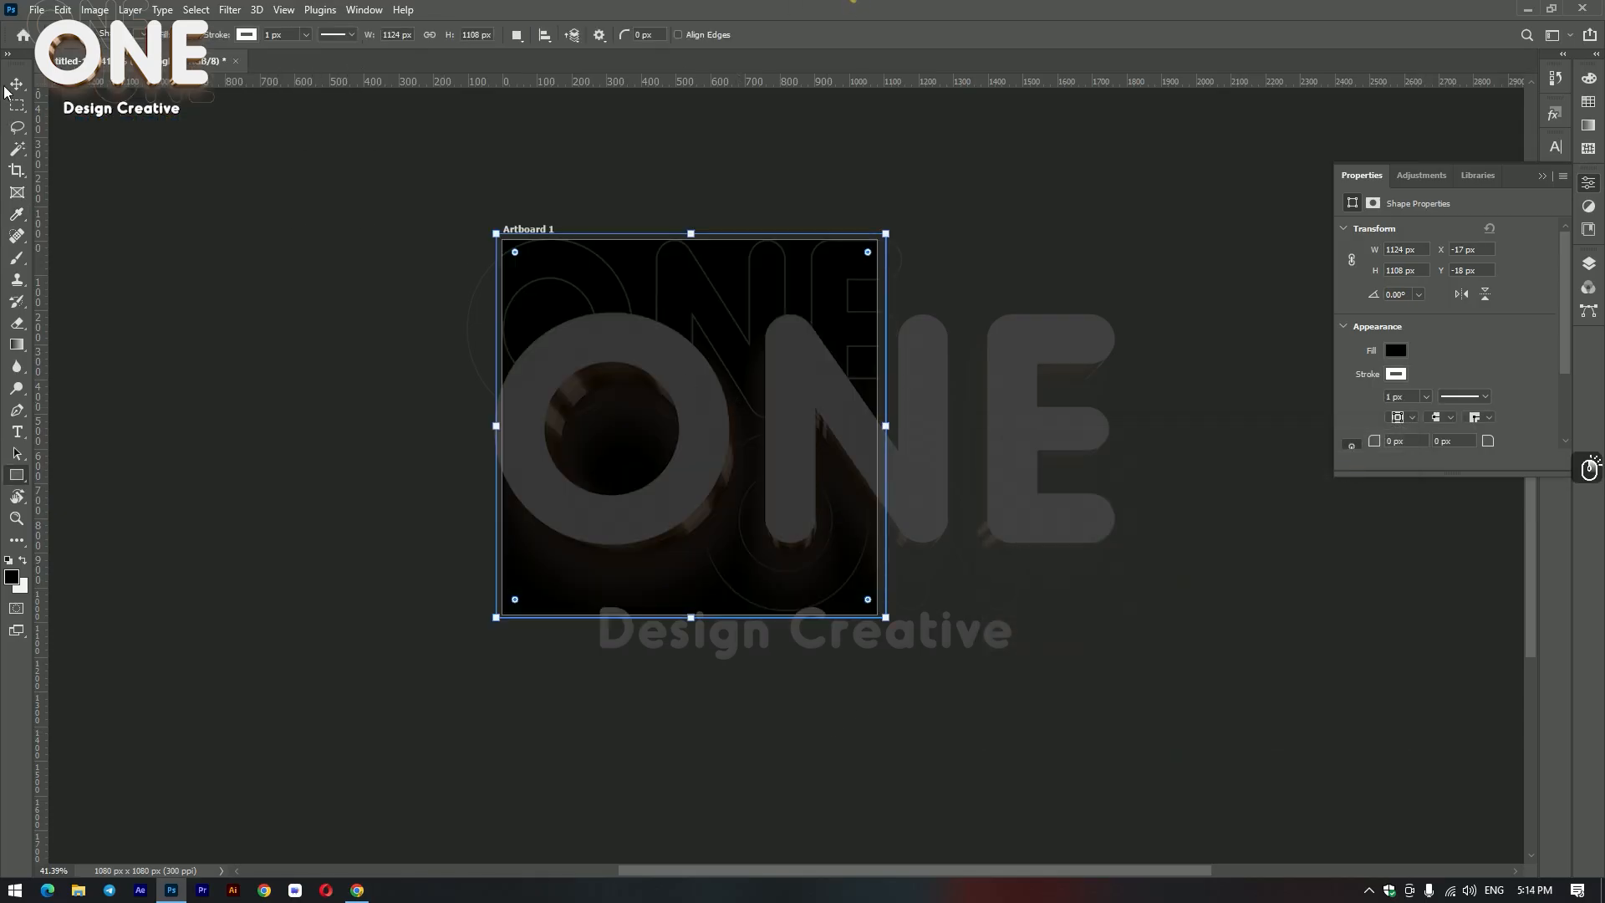
click(13, 86)
click(994, 182)
click(712, 403)
click(691, 398)
click(728, 469)
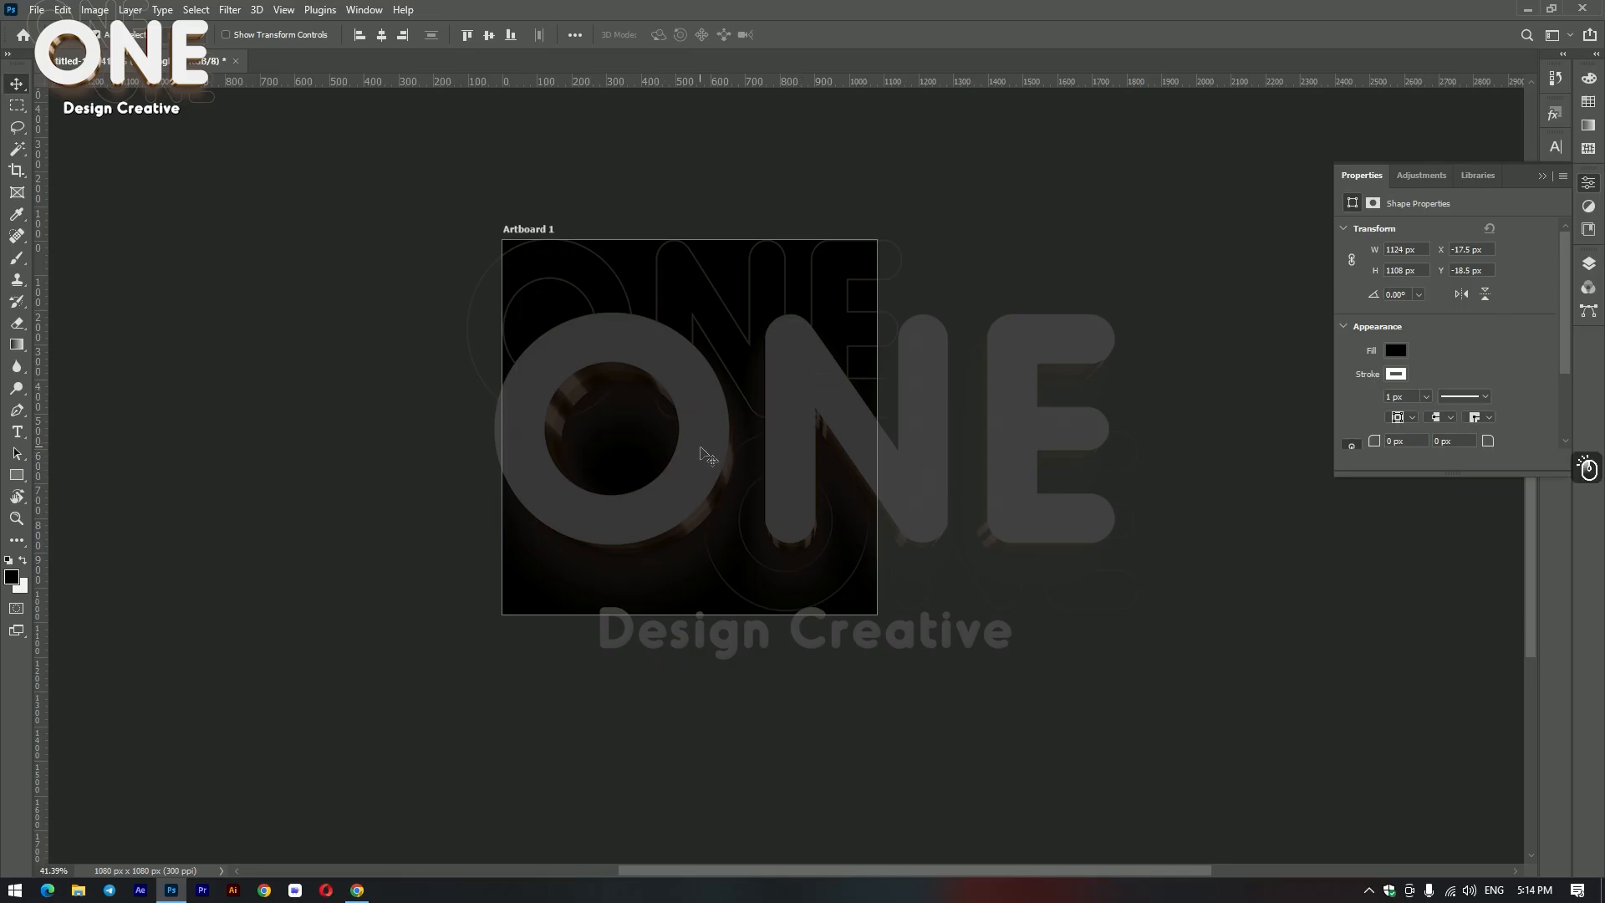
Step: Set the black rectangle layer's opacity to 75% to darken the kitchen background
click(1585, 268)
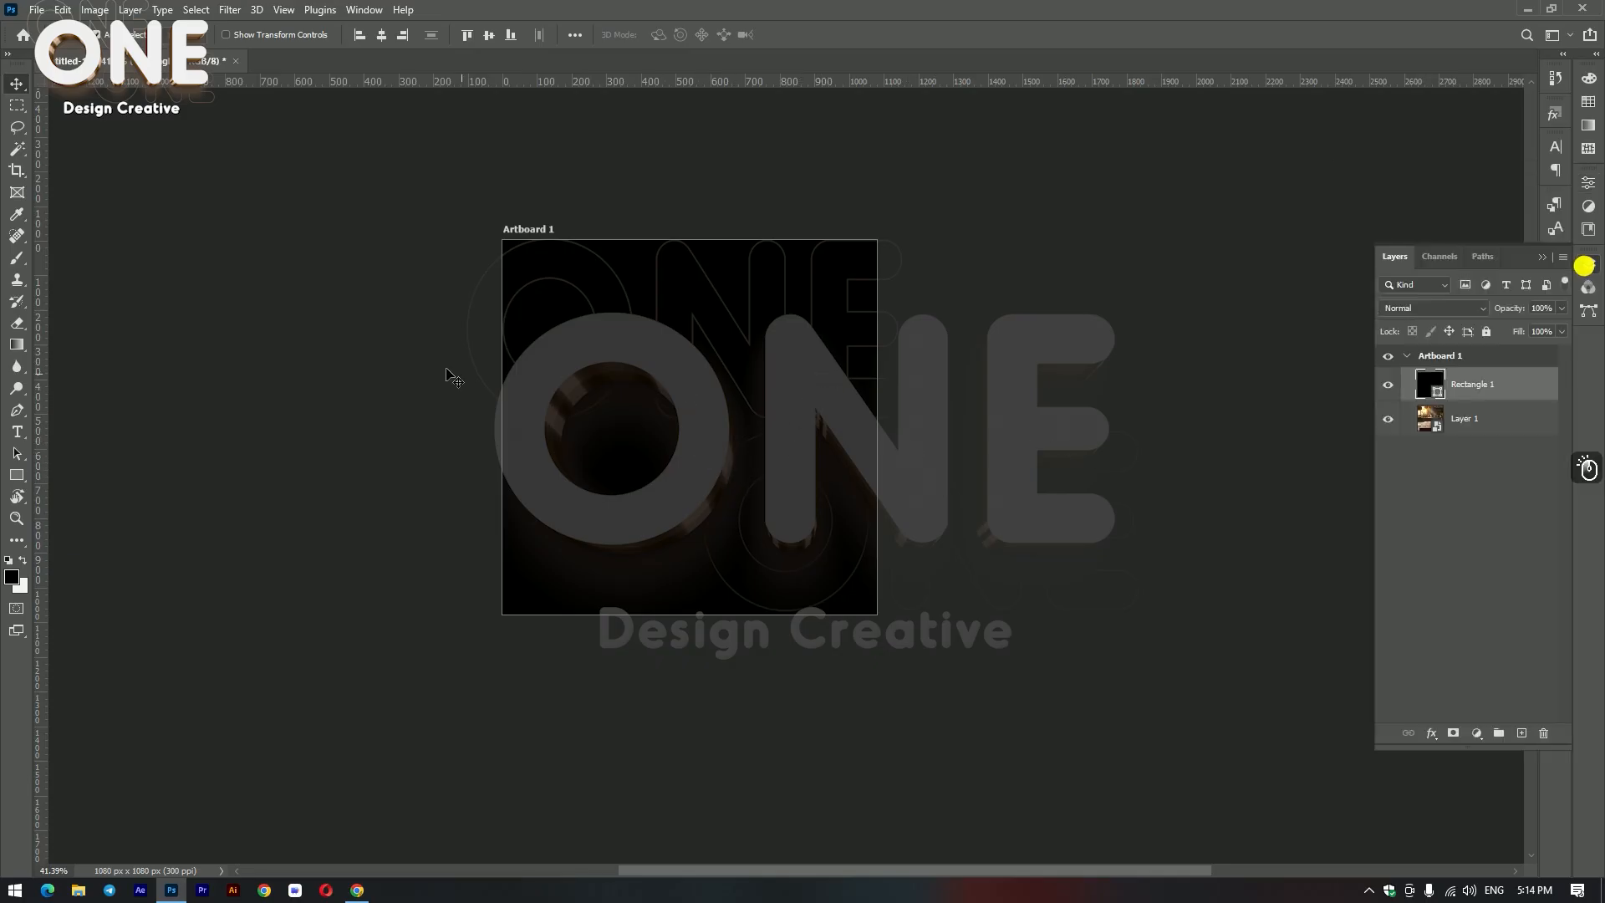
click(1547, 308)
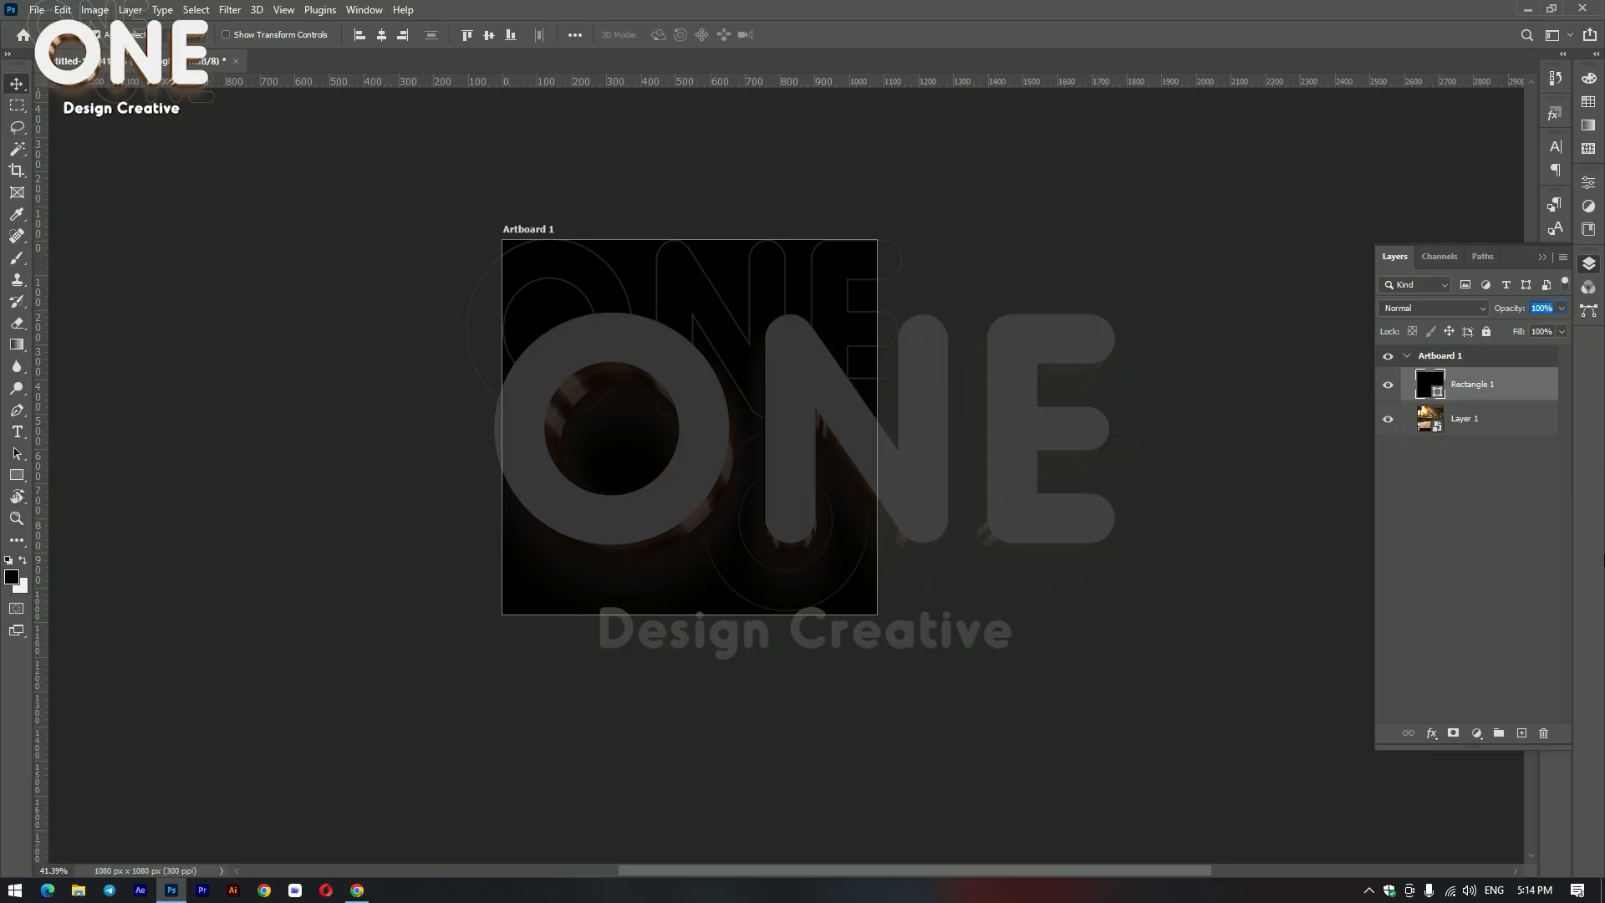
text(25)
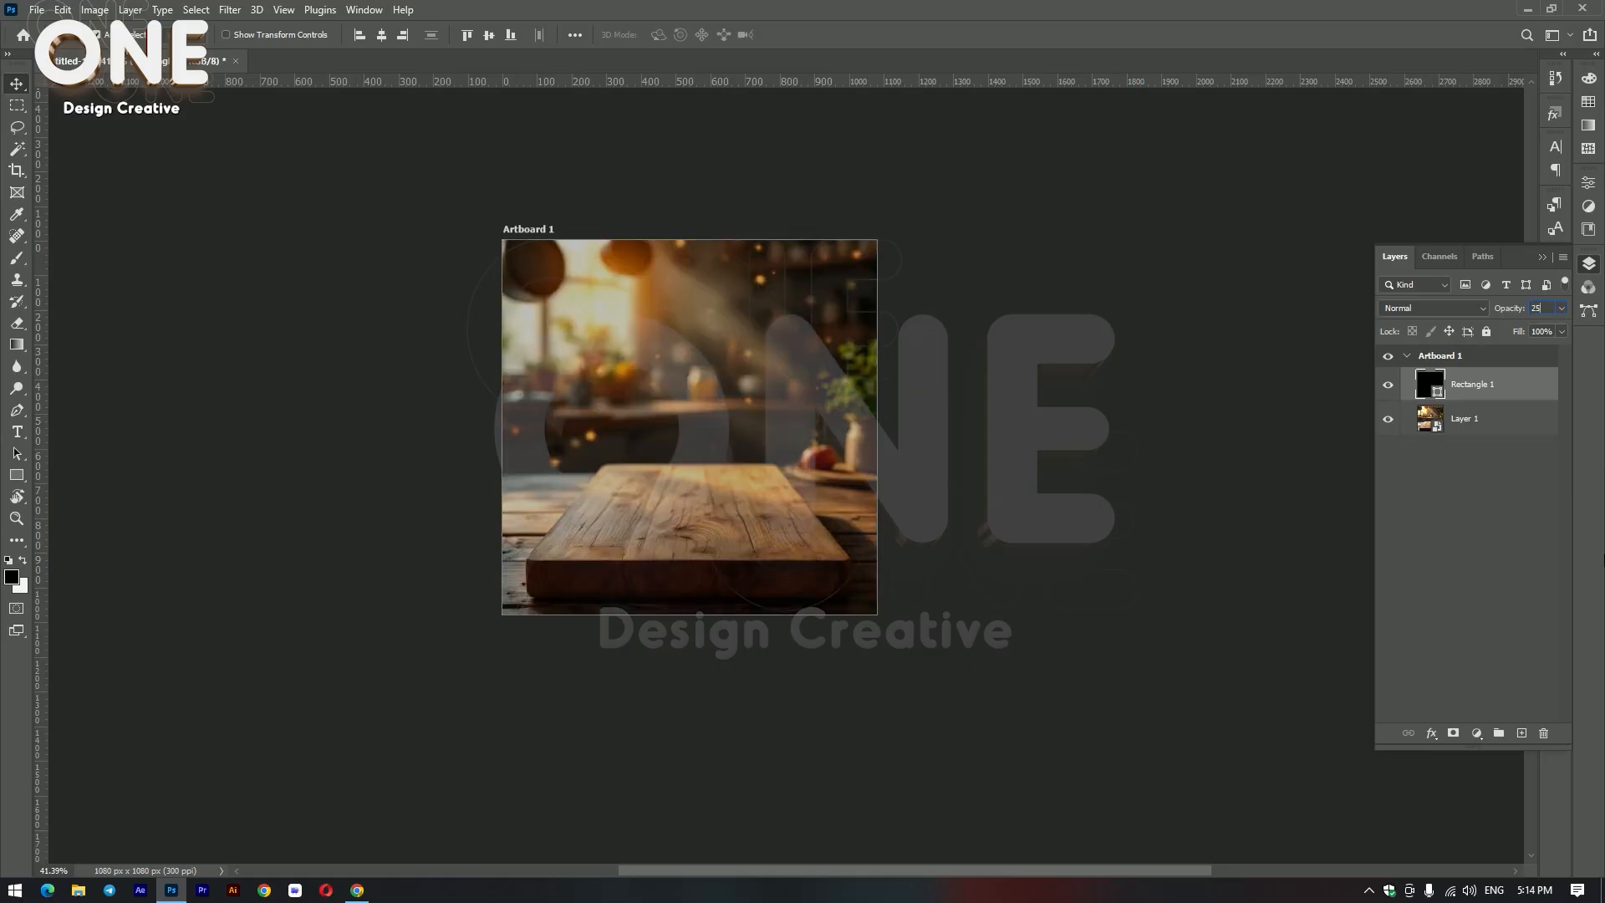
click(1549, 308)
text(75)
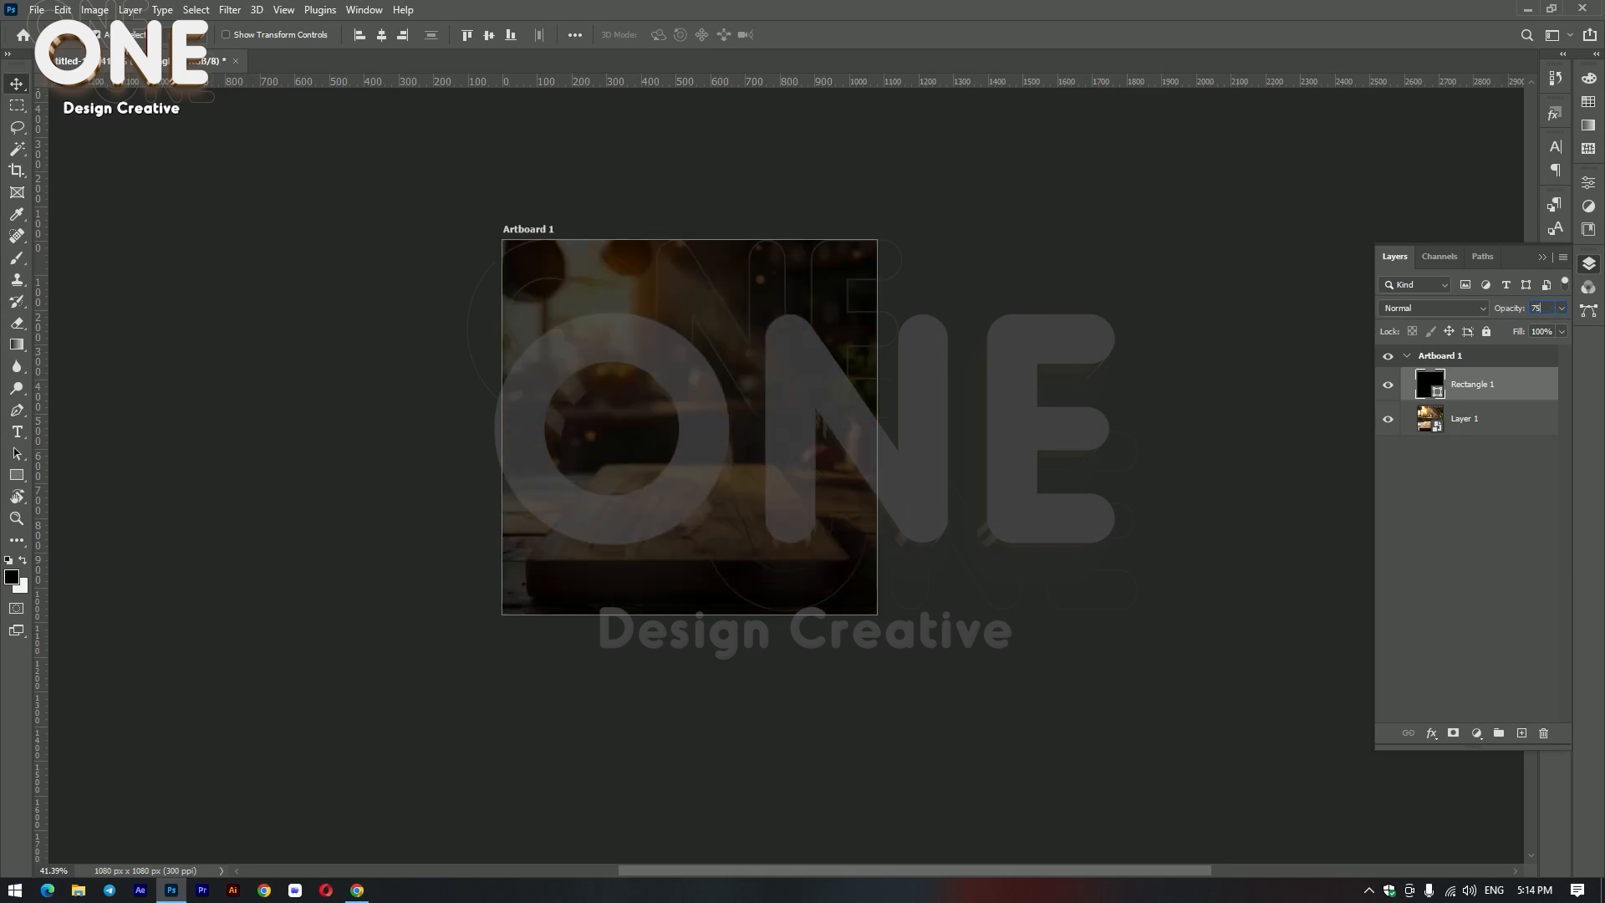
click(965, 484)
Step: Paste the copied pizza picture, place it near the artboard's centre and enlarge it to cover most of the artboard's width
scroll(928, 535, up, 2)
drag(923, 384, 910, 450)
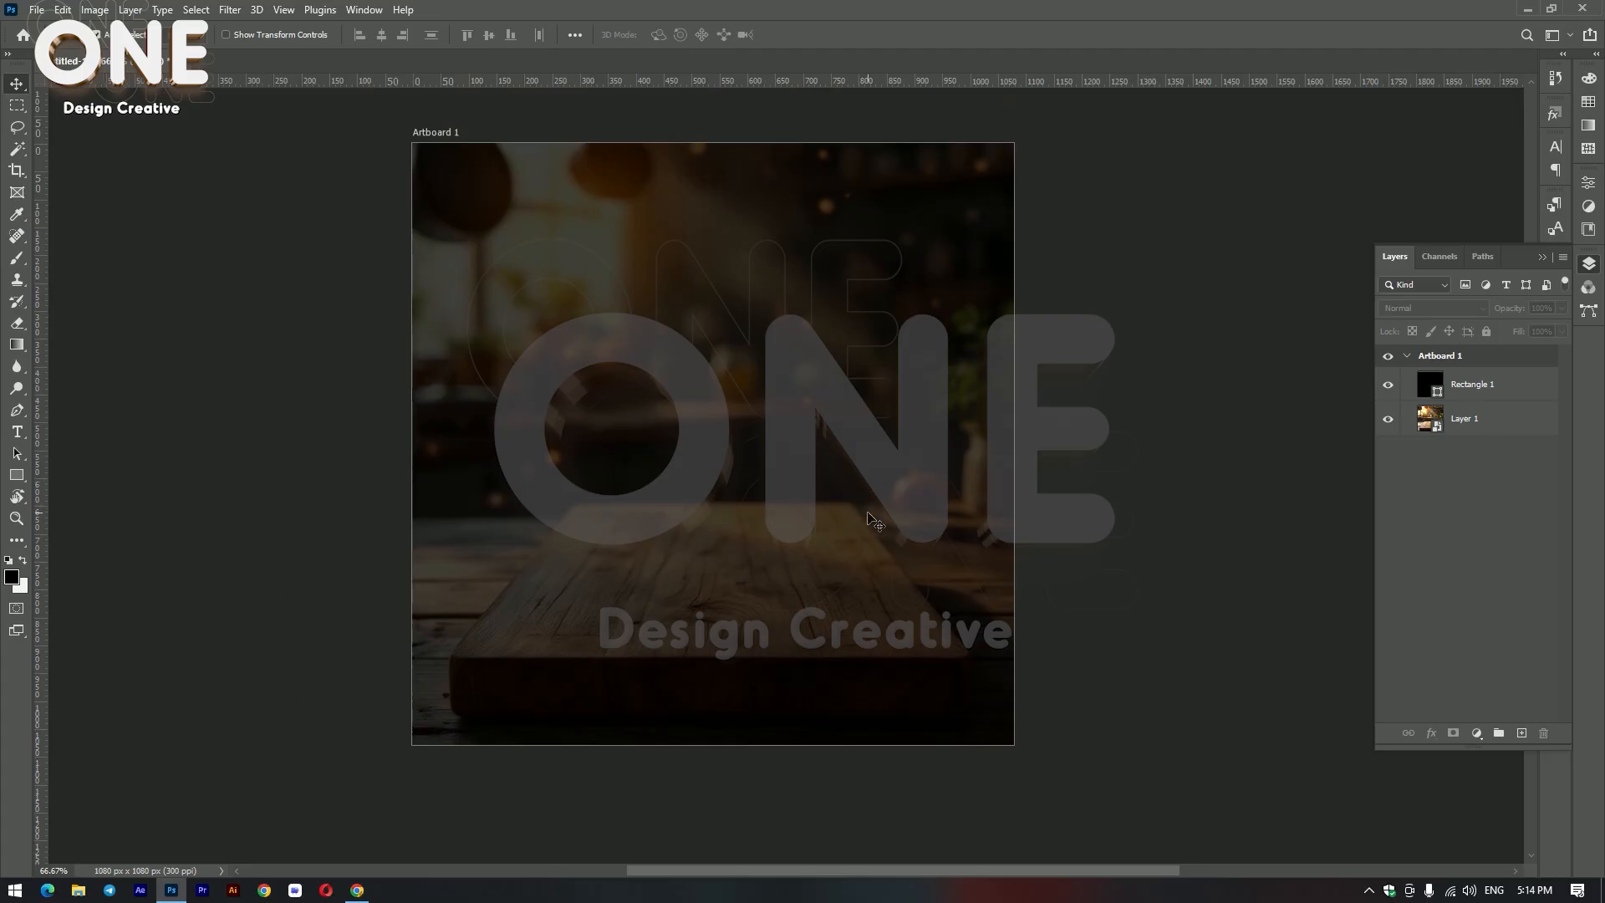
key(ctrl+v)
drag(761, 541, 773, 493)
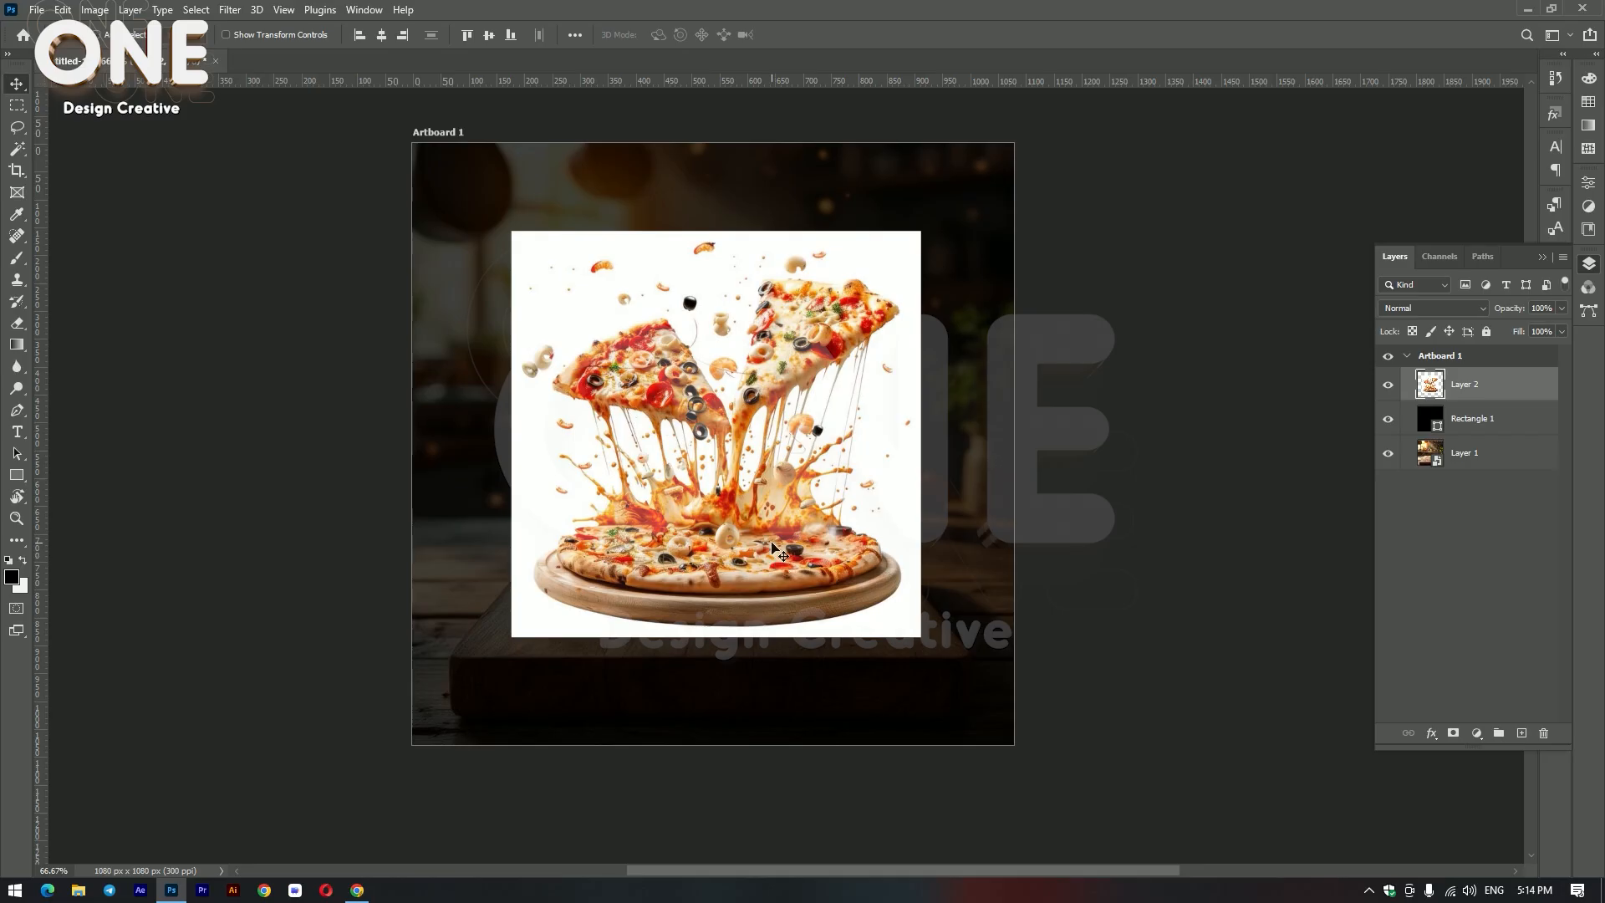
key(ctrl+t)
drag(917, 638, 961, 673)
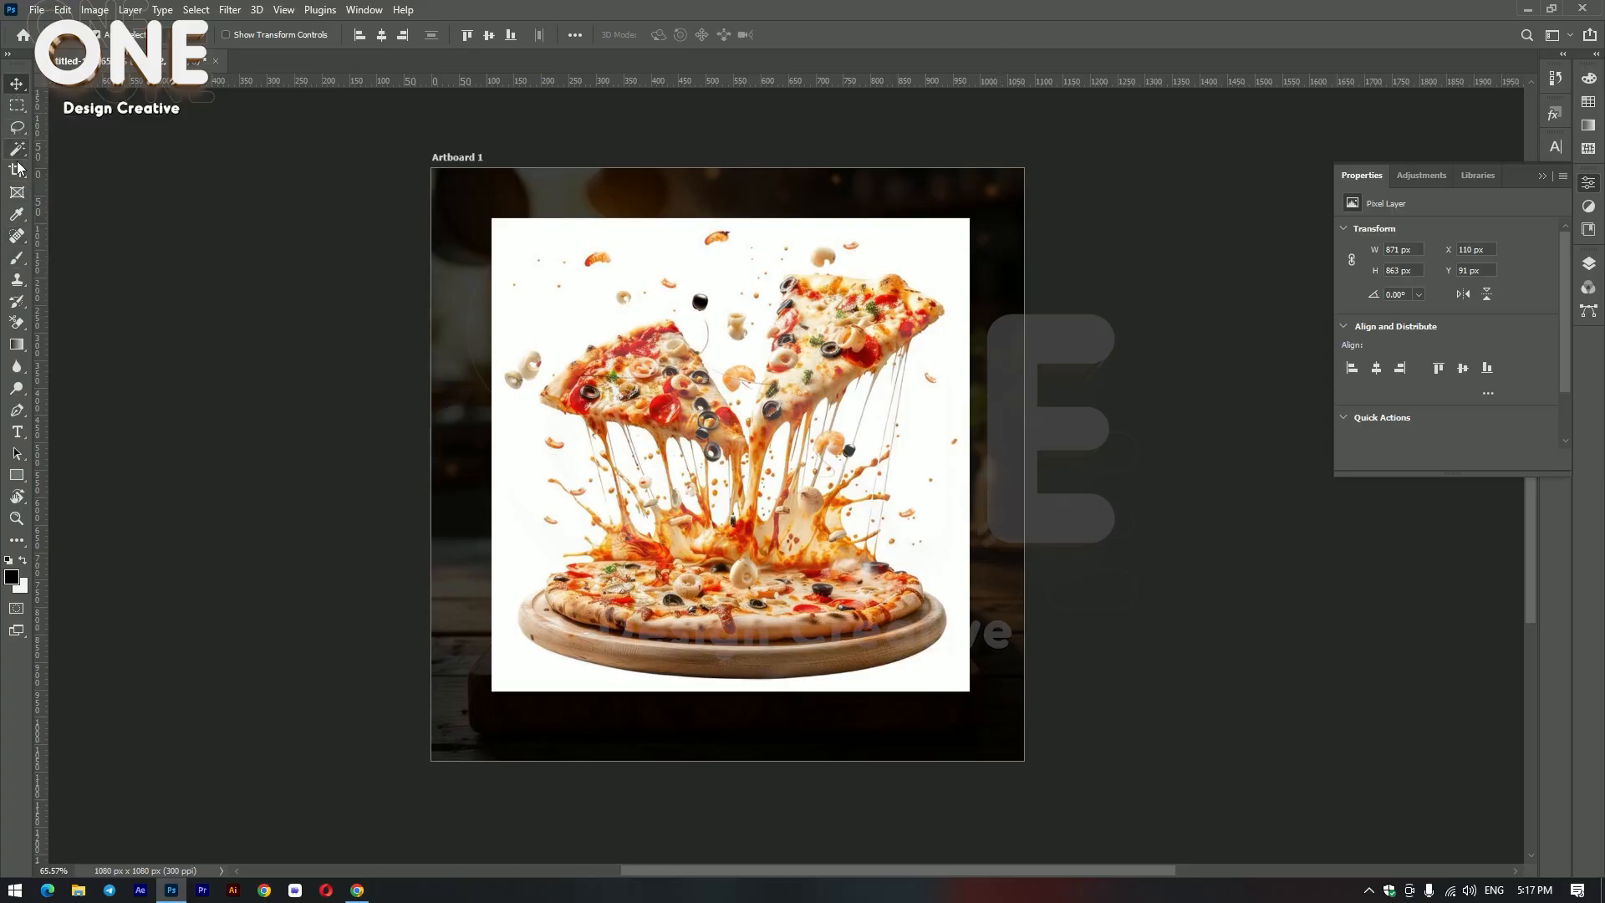
Step: Erase the pizza picture's white background with the Magic Eraser and move the cut-out pizza down to the artboard's lower edge
drag(17, 321, 106, 356)
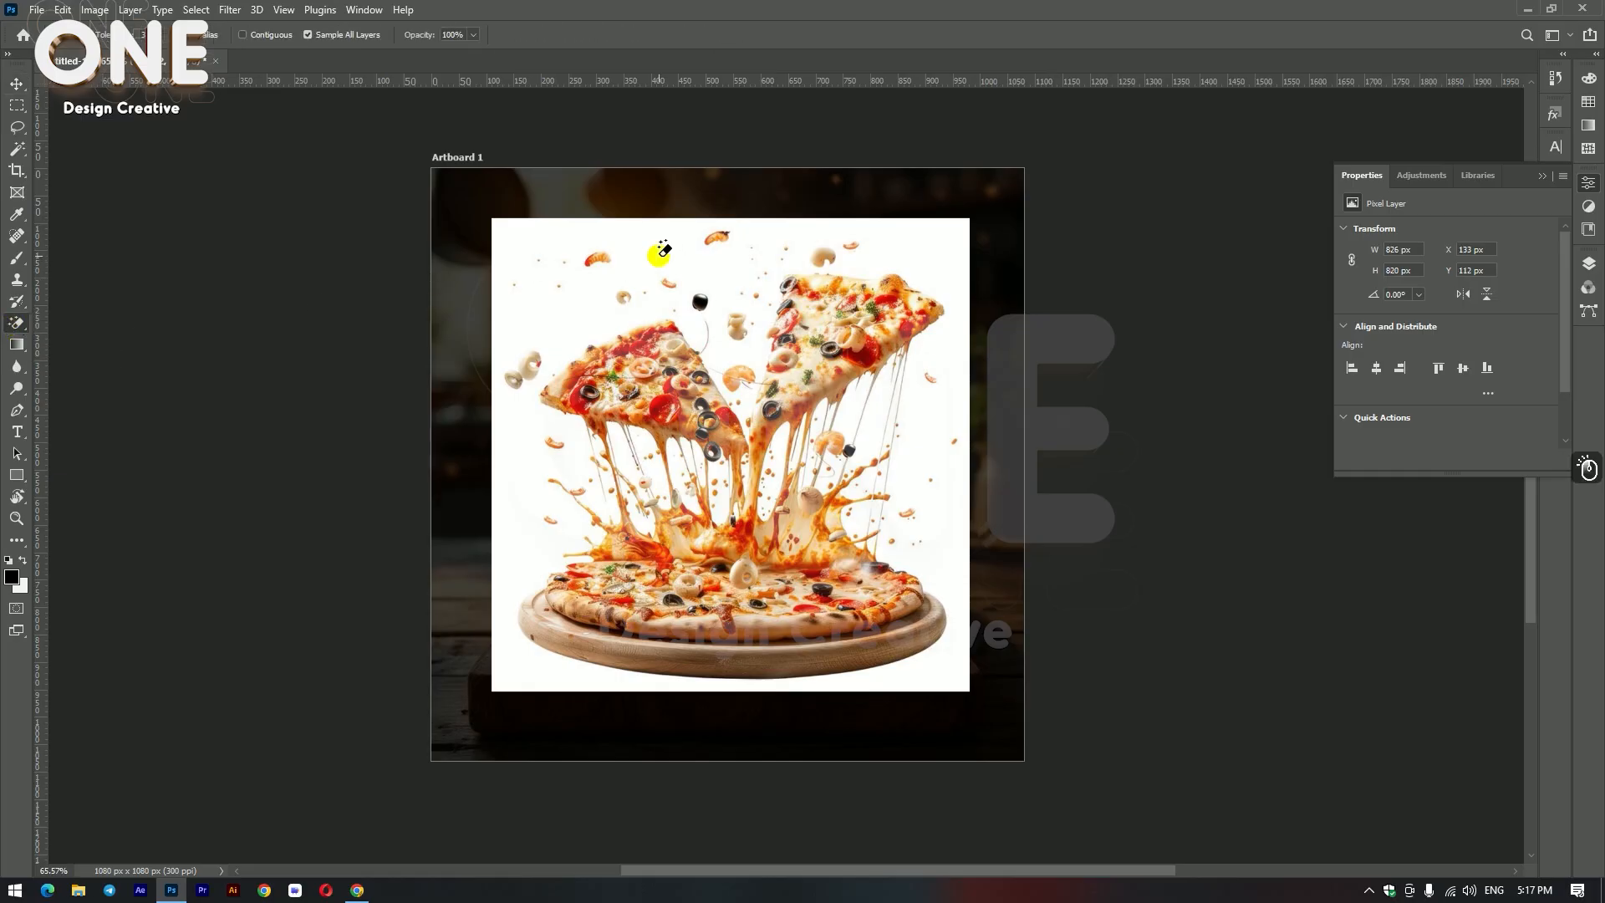
click(666, 250)
click(17, 84)
drag(749, 612, 759, 738)
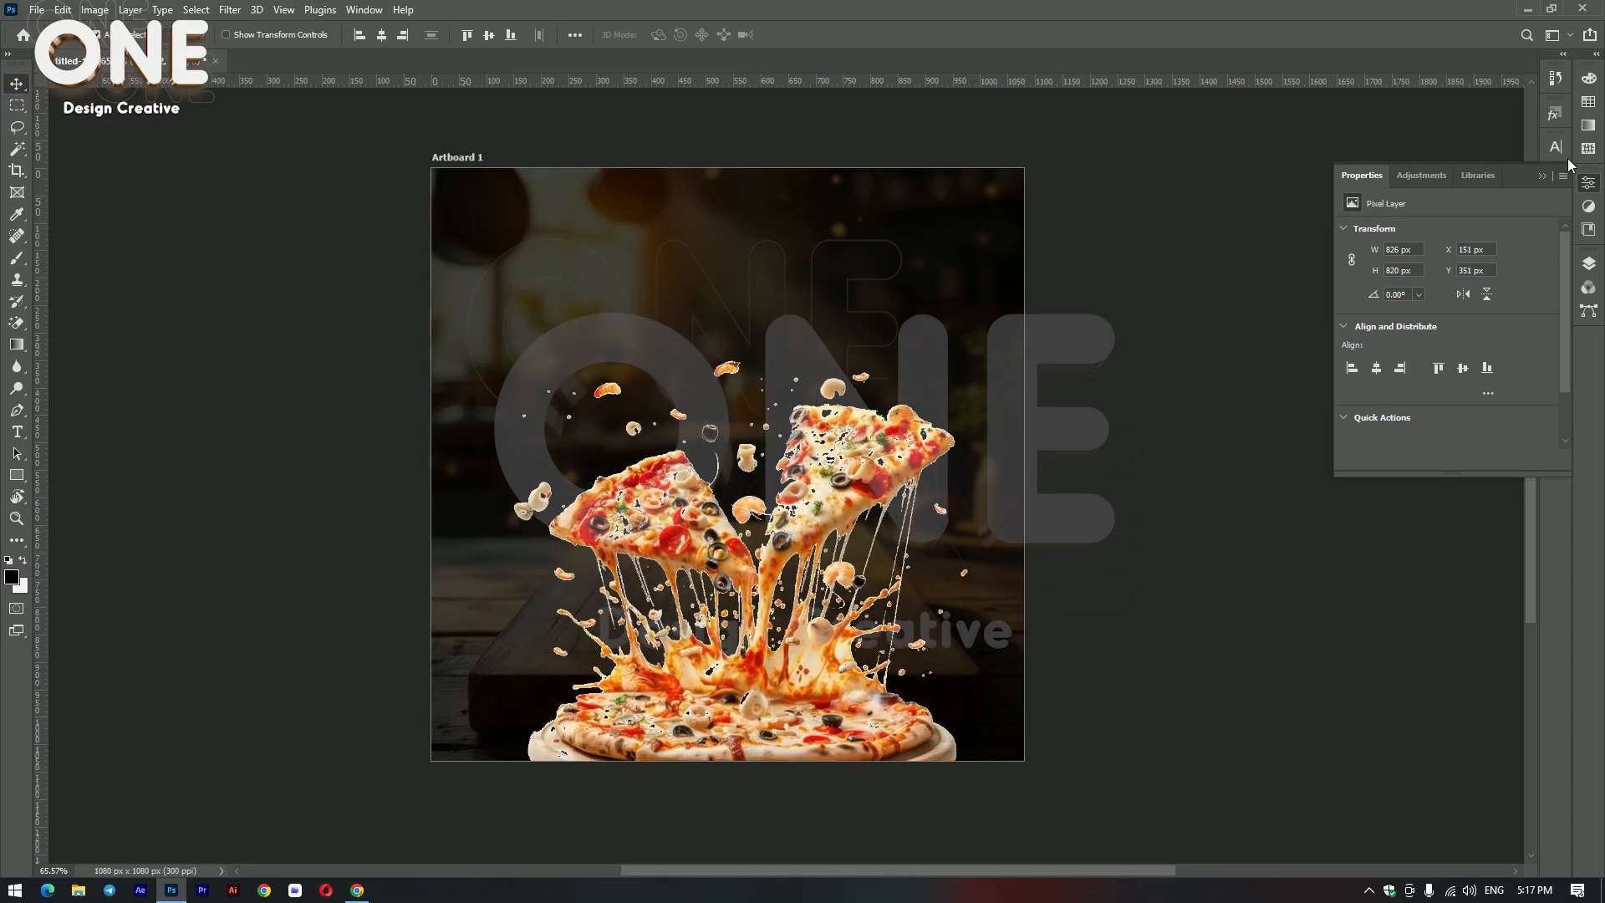
Step: Set the cut-out pizza layer's opacity to 30%
click(1542, 175)
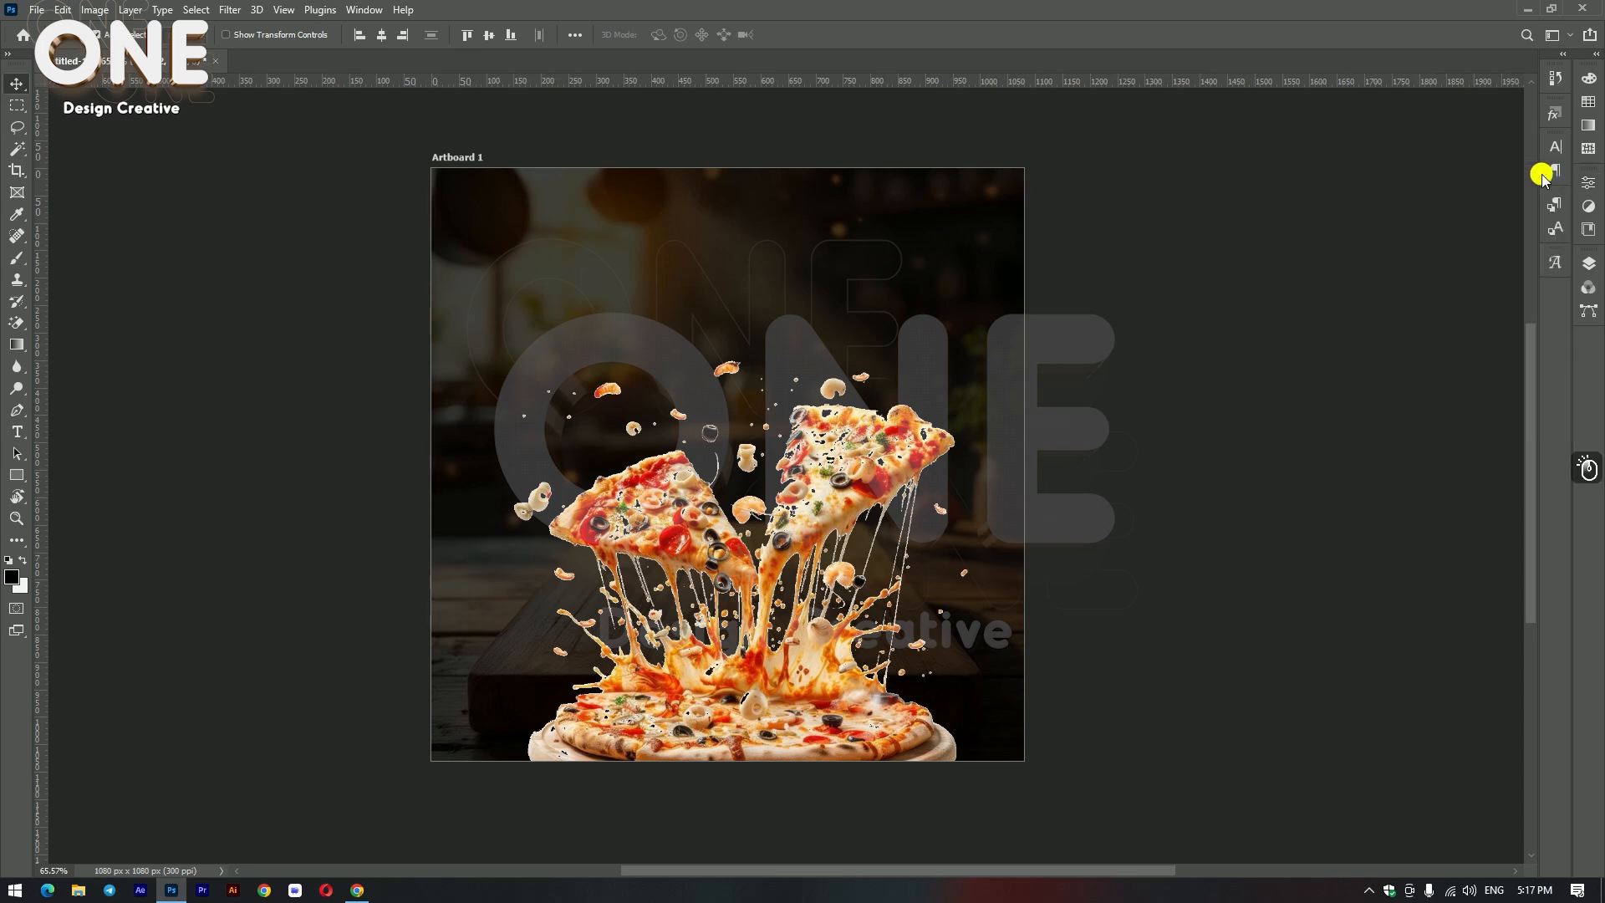
click(1588, 265)
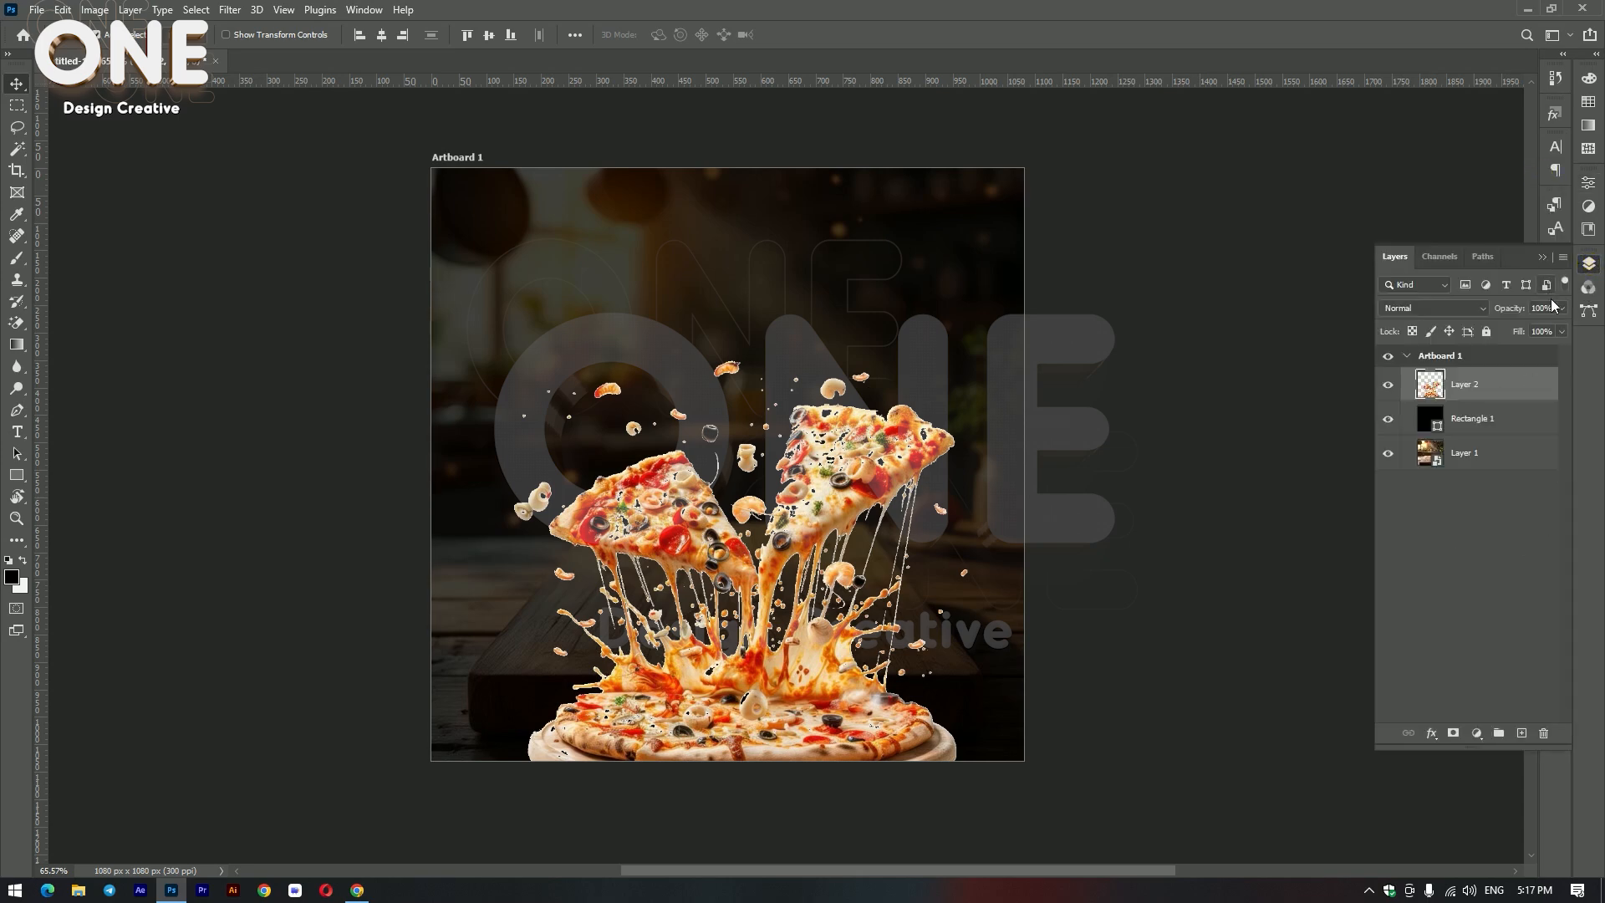
key(5)
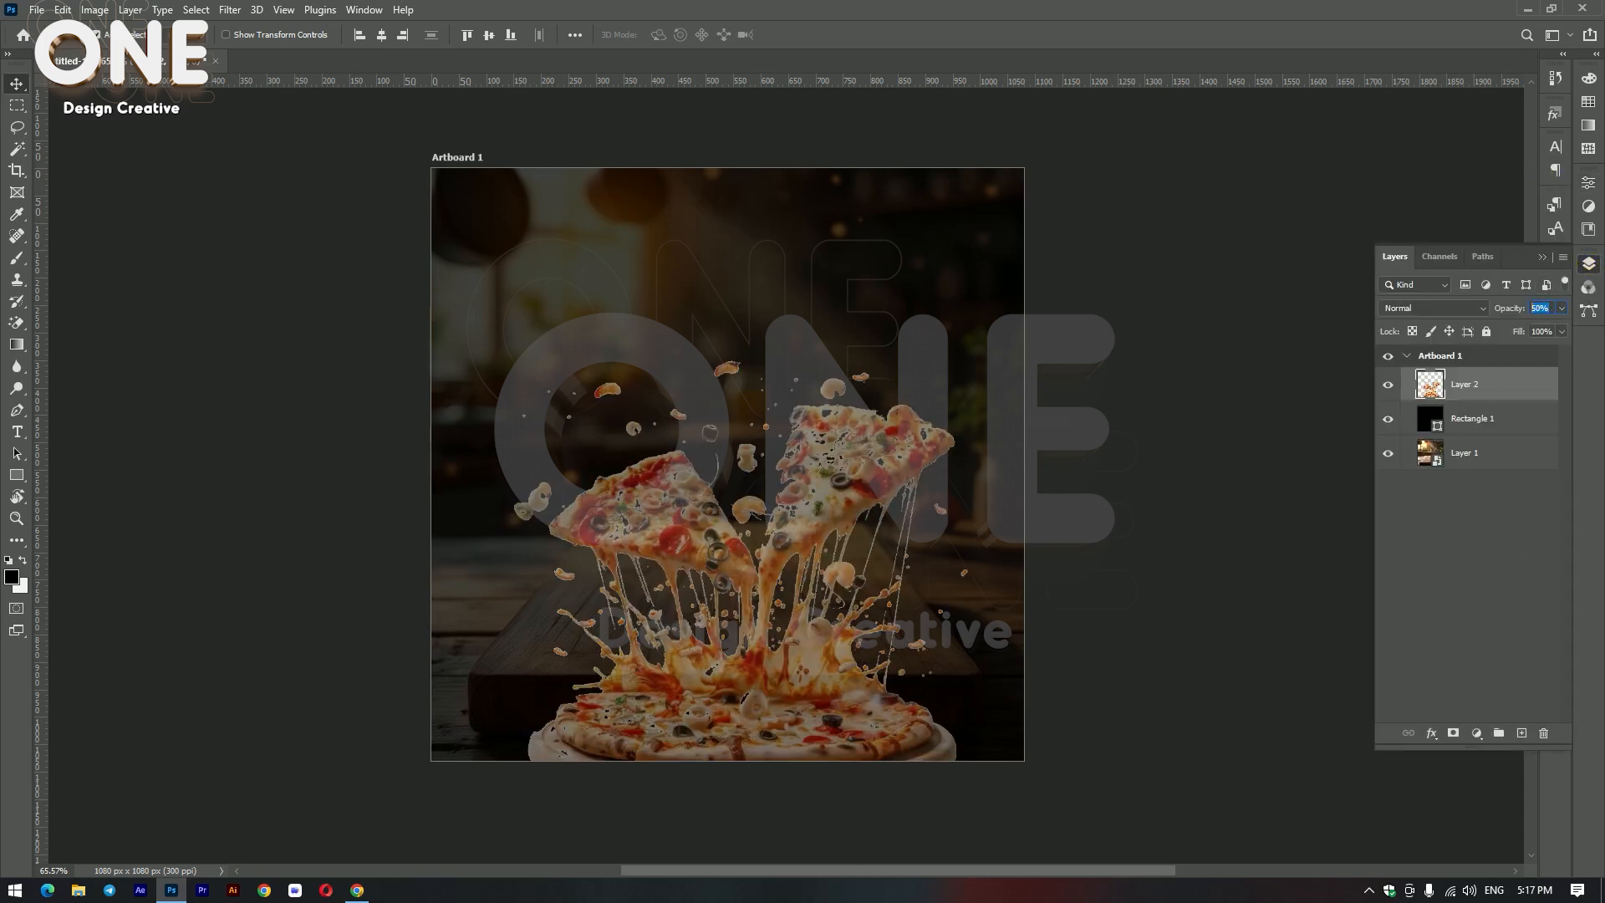
text(0)
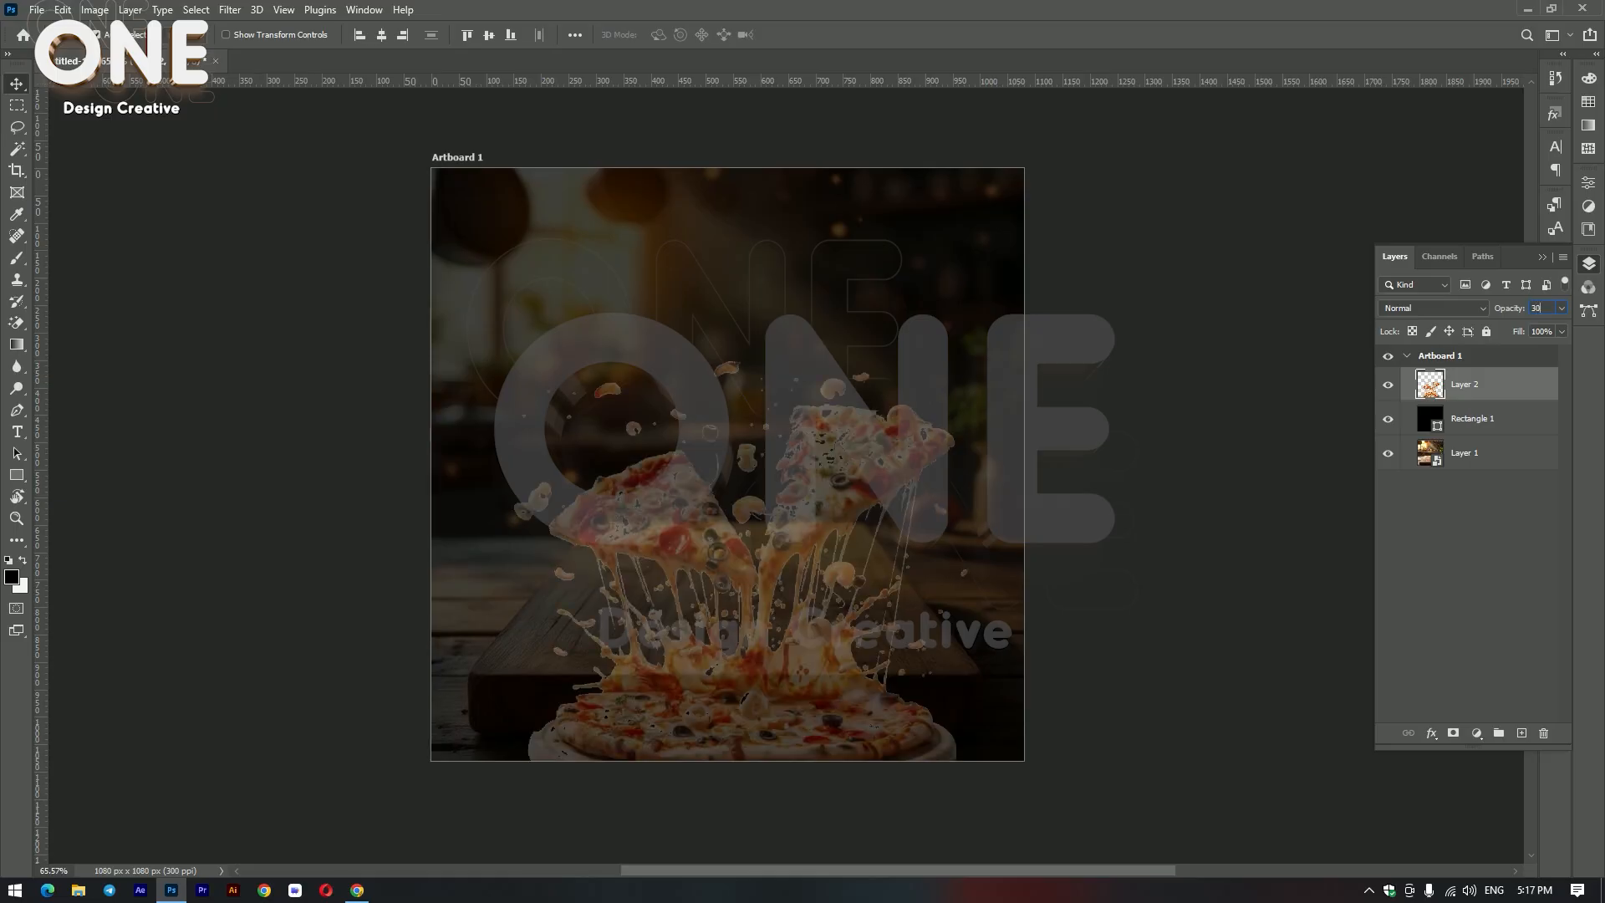
Step: Move, enlarge and tilt the faded pizza counterclockwise so it runs off the artboard's lower right corner
click(16, 85)
drag(807, 705, 947, 695)
key(ctrl+t)
scroll(701, 483, down, 3)
drag(1062, 762, 1225, 730)
key(Return)
scroll(1079, 590, up, 4)
scroll(844, 521, down, 4)
scroll(765, 526, up, 3)
scroll(870, 535, down, 4)
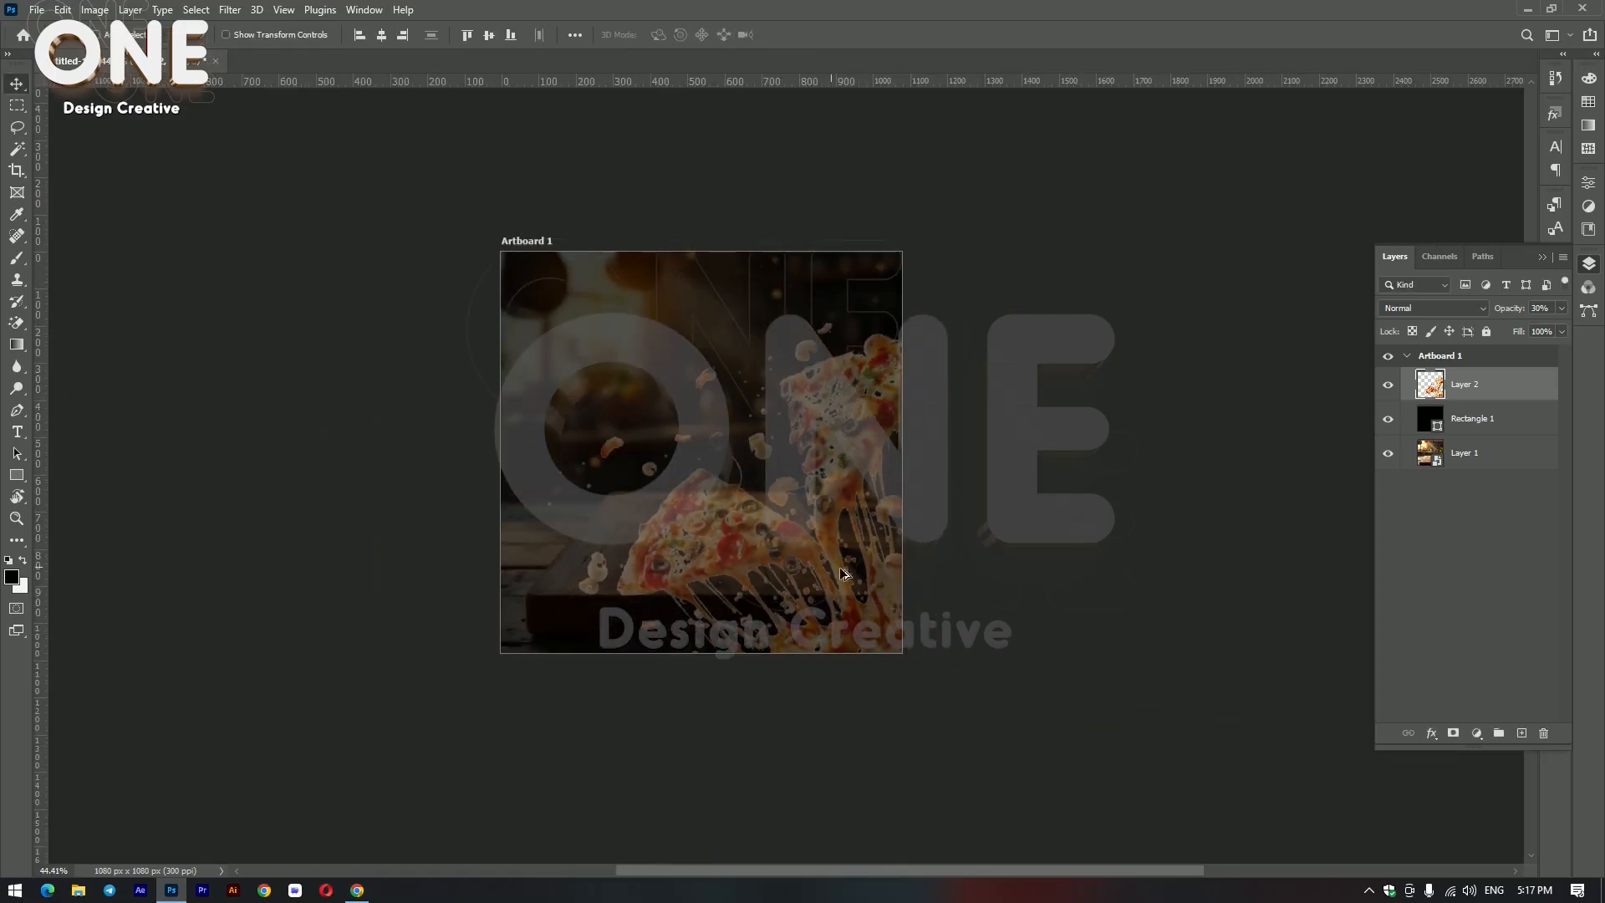
scroll(740, 428, up, 4)
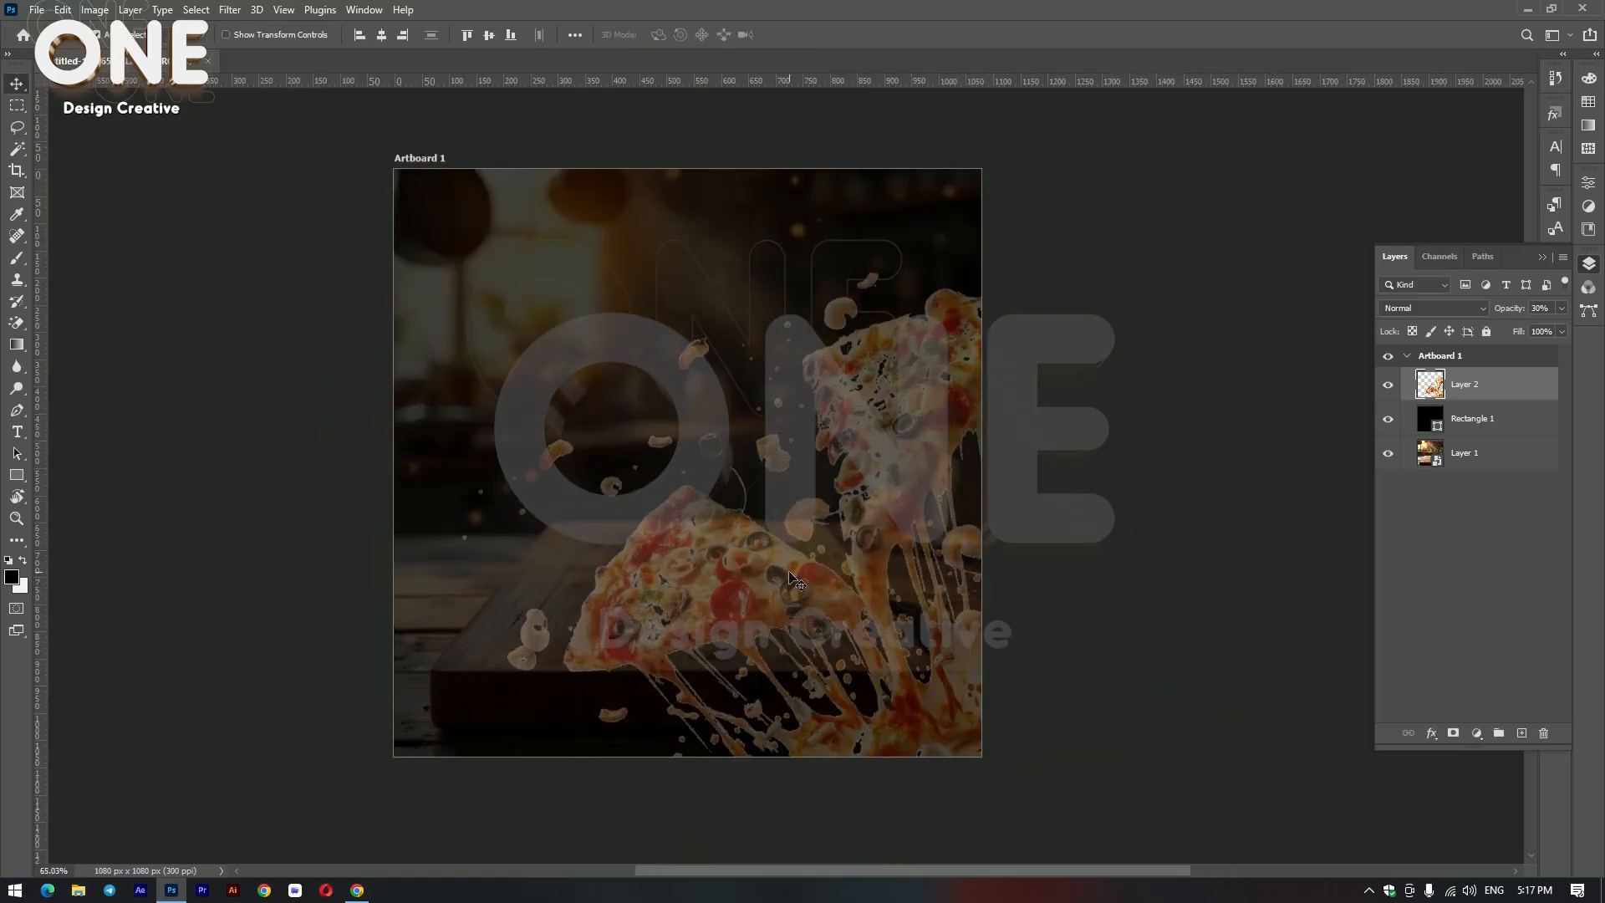
Step: Draw a square about 330 px wide near the artboard's upper middle, round its corners and rotate it 45° into a diamond
drag(17, 474, 94, 478)
drag(556, 305, 735, 484)
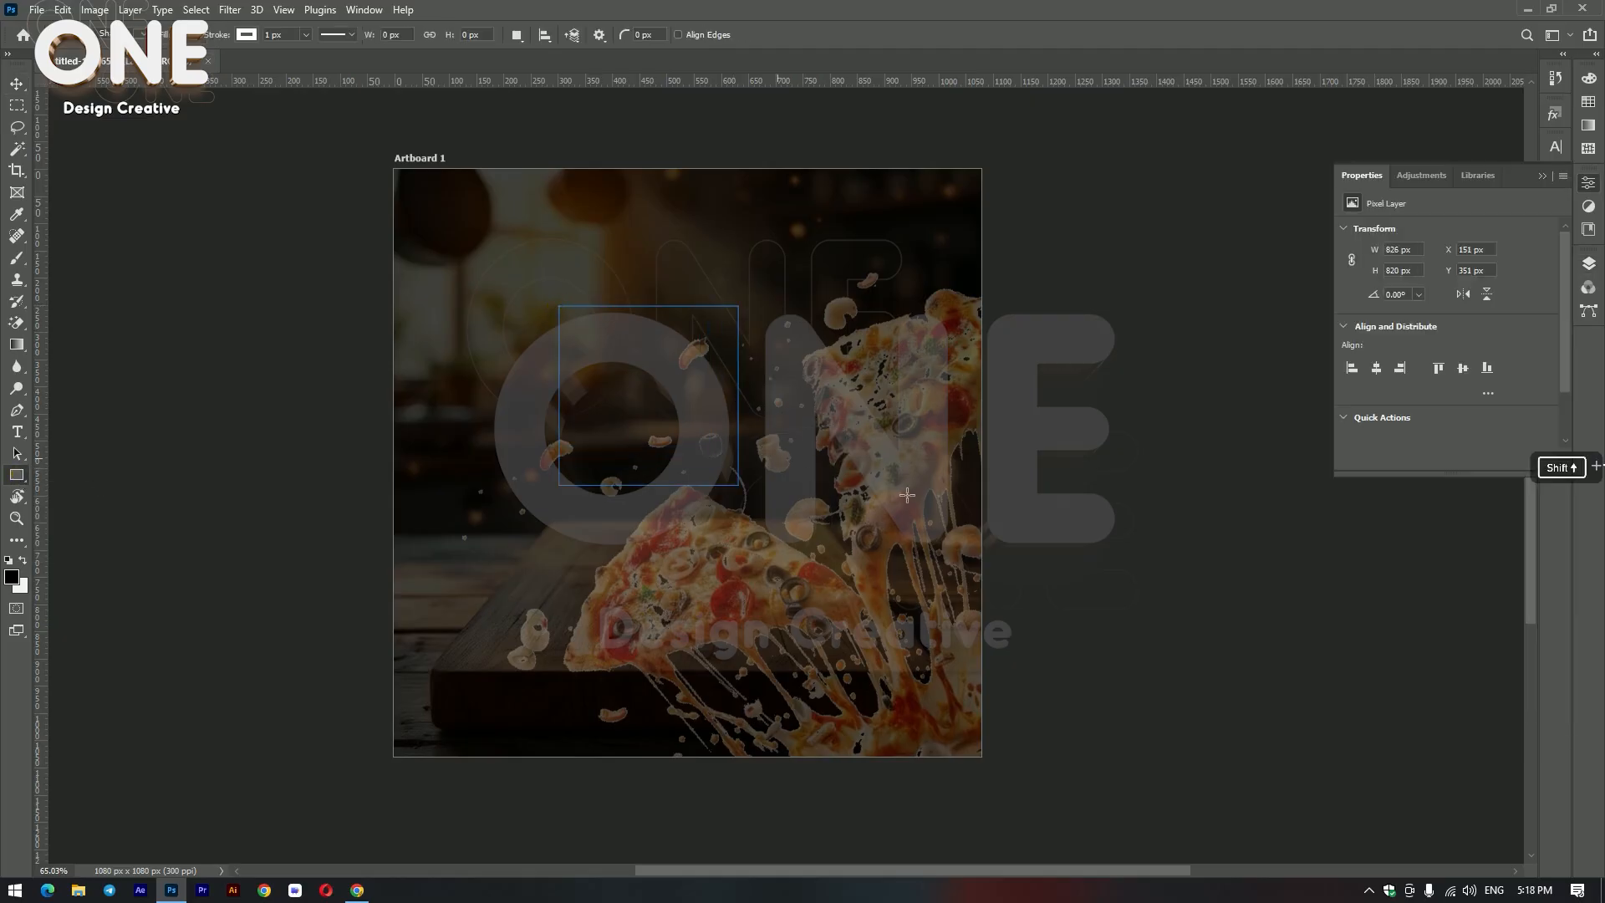
scroll(717, 318, up, 2)
drag(722, 323, 722, 325)
key(v)
key(ctrl+t)
drag(806, 292, 936, 443)
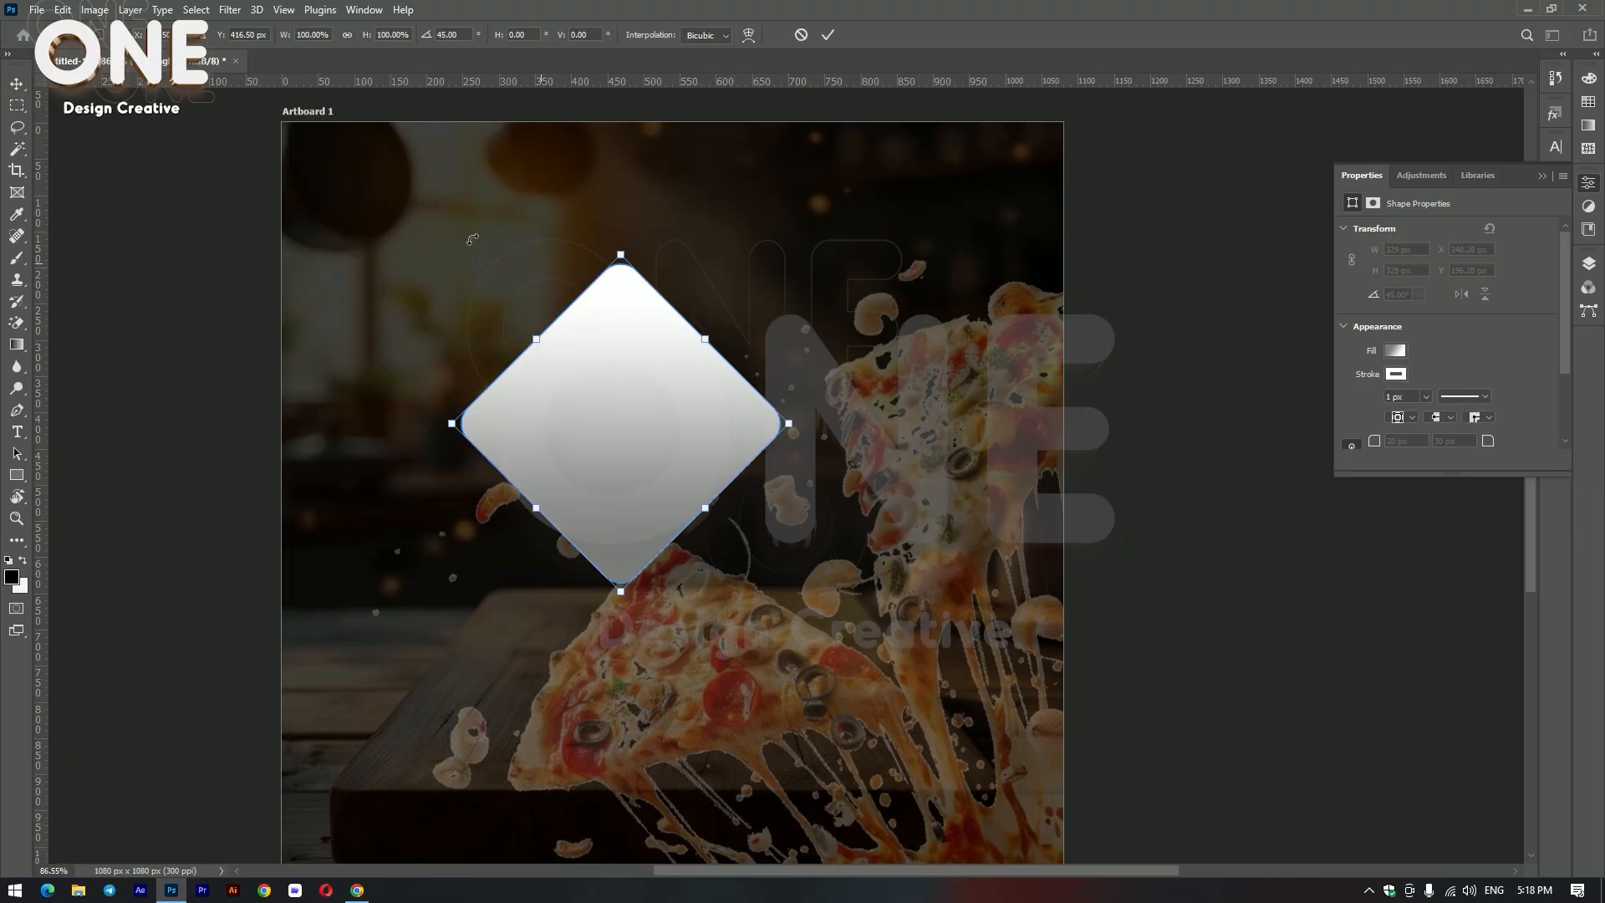
Step: Shrink the diamond to about 237 px side length and move it up into the artboard's upper middle
click(17, 85)
scroll(847, 408, down, 3)
click(1204, 602)
drag(673, 441, 661, 383)
key(ctrl+t)
drag(758, 484, 723, 450)
key(Return)
Step: Duplicate the diamond to its right and enlarge the copy until it extends past the artboard's right edge
drag(664, 374, 850, 378)
key(ctrl+t)
drag(909, 456, 876, 453)
key(Return)
Step: Enlarge the left diamond to about 107% and place it beside the large diamond's upper left side with a narrow gap
drag(670, 389, 670, 390)
key(ctrl+t)
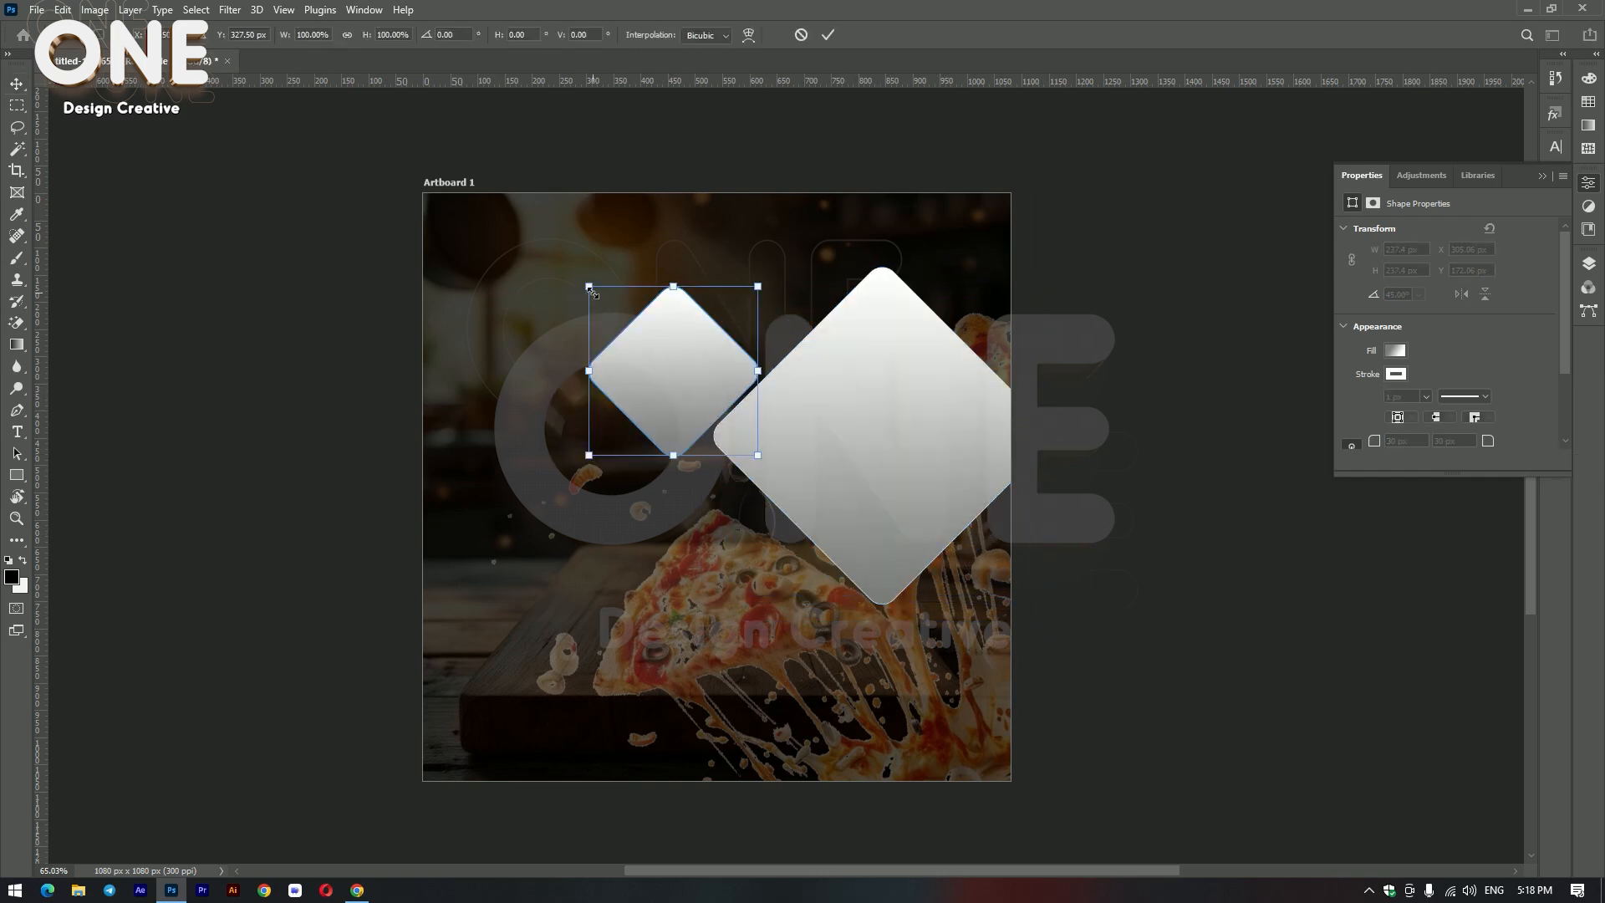
drag(590, 288, 534, 261)
drag(668, 385, 662, 405)
drag(752, 265, 749, 297)
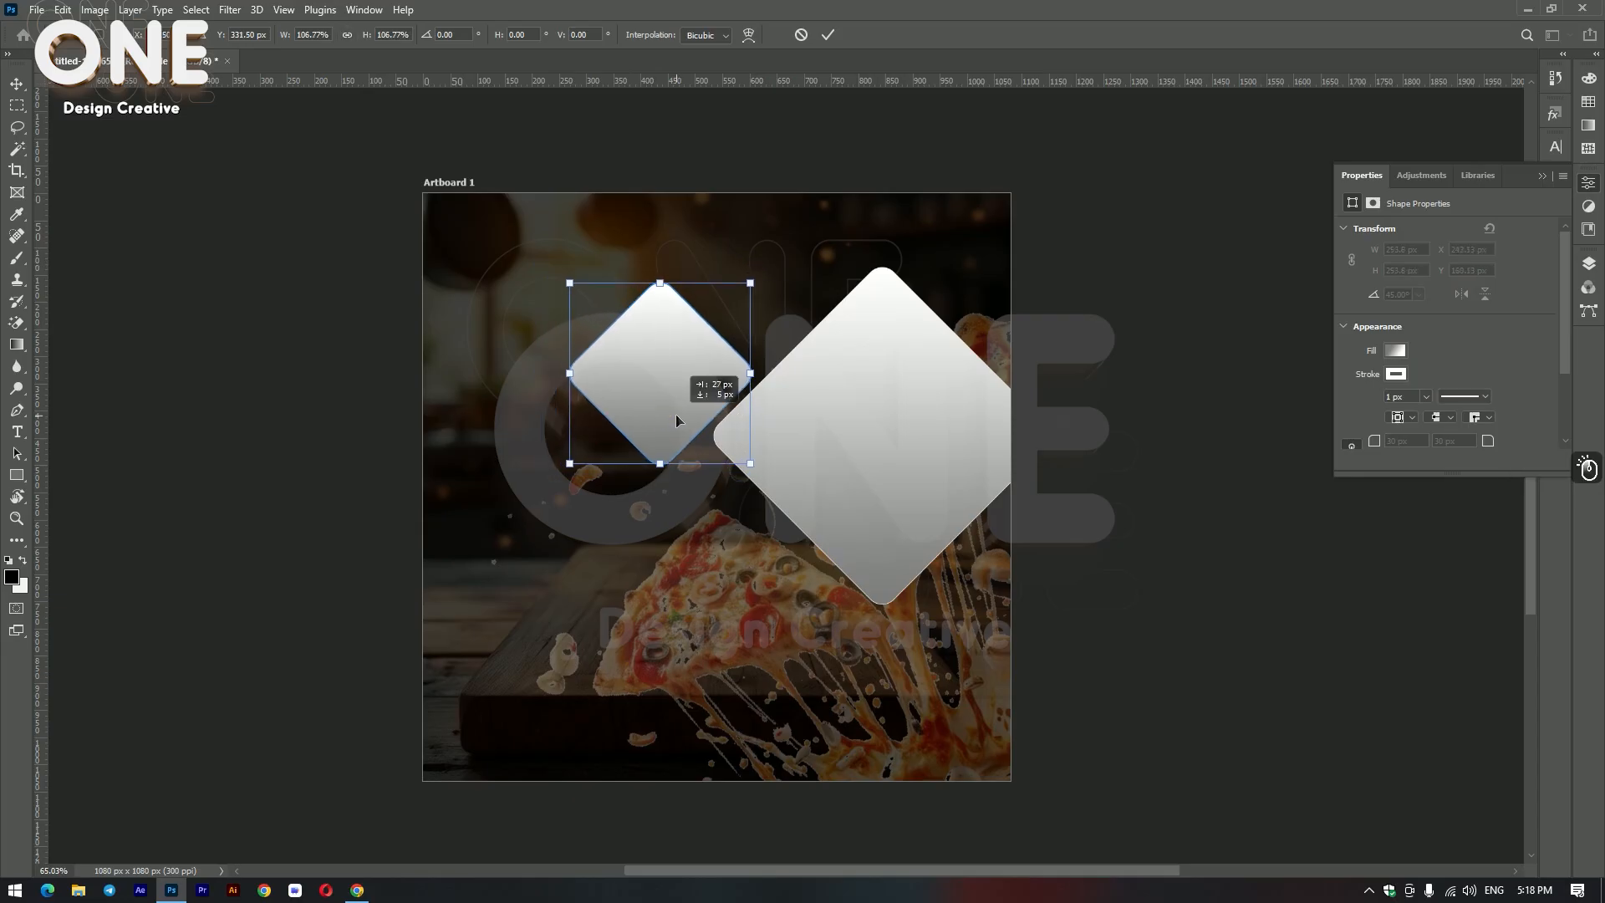
key(Return)
Step: Duplicate the left diamond below itself, nudge the copy left and up, and shrink it to fit beside the large diamond
drag(675, 414, 697, 549)
key(Left)
key(Left)
key(Left)
key(Left)
key(Up)
key(Up)
key(Up)
key(Up)
key(ctrl+t)
drag(793, 633, 777, 617)
Step: Duplicate the lower diamond to its upper left, scale the copy to about 75% and nudge it into the gap beside the other two
drag(717, 553, 548, 482)
key(Return)
key(ctrl+t)
drag(624, 552, 604, 483)
key(Right)
key(Right)
key(Right)
key(Right)
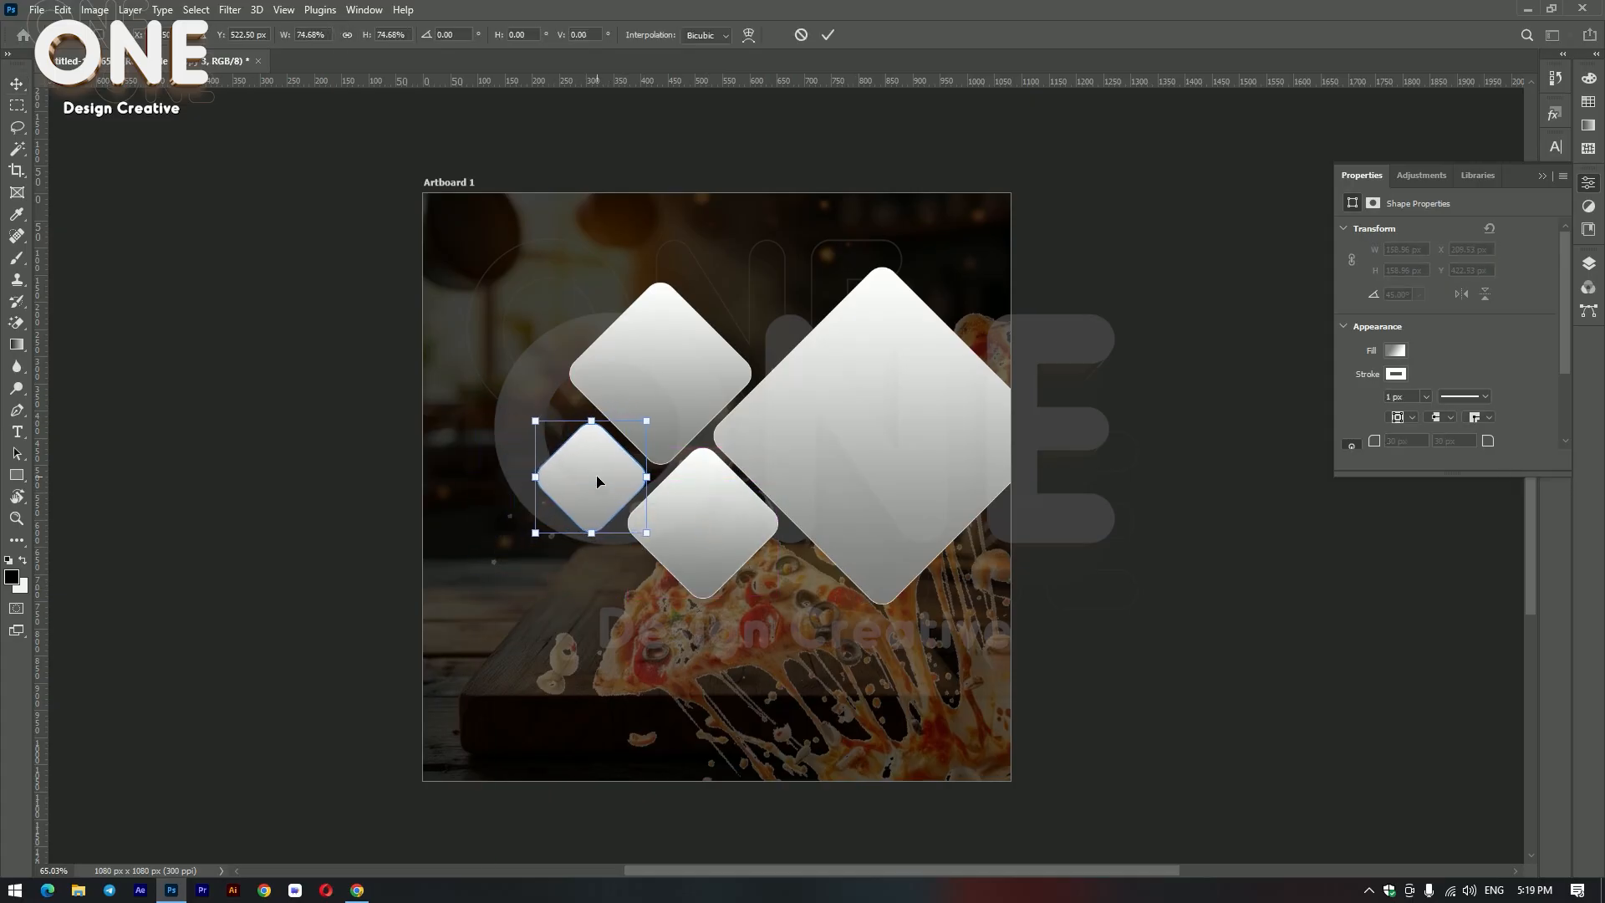
key(Up)
key(Up)
key(Up)
key(Return)
Step: Select all four diamonds, scale them up together and position the group across the artboard, with the large one cut by the right edge
click(698, 548)
shift+click(594, 488)
shift+click(666, 377)
shift+click(888, 429)
key(ctrl+t)
drag(537, 603, 455, 657)
drag(1051, 657, 1096, 686)
drag(946, 549, 945, 534)
key(Return)
scroll(867, 530, down, 1)
scroll(1055, 628, up, 1)
click(1215, 711)
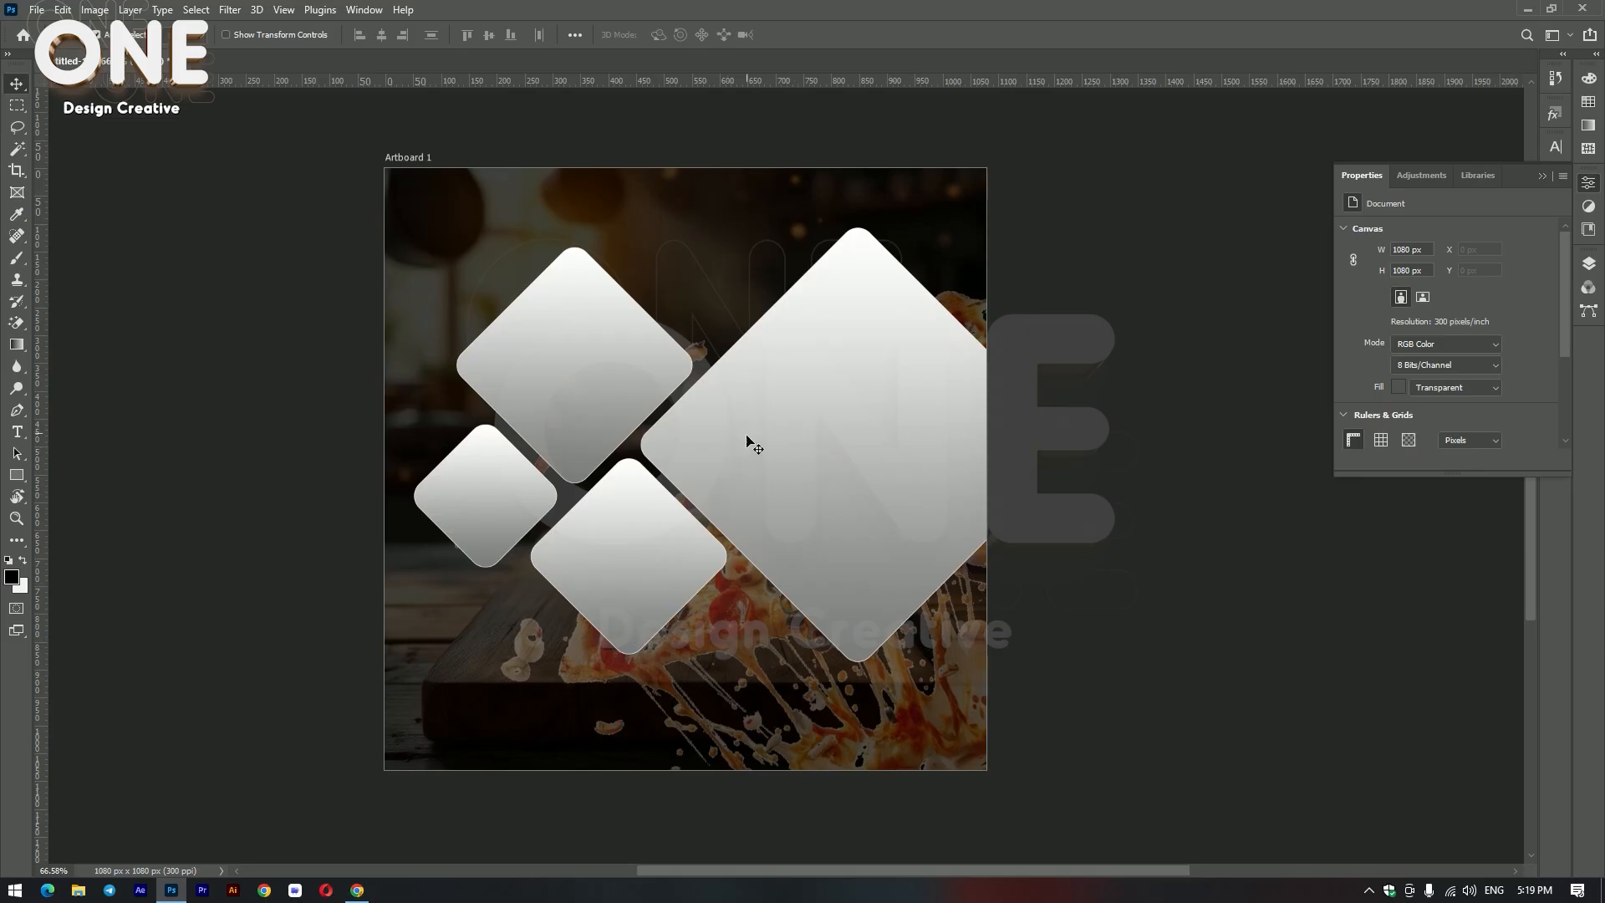
Step: Paste the copied burger picture, shrink it to about 496 x 497 px and place it over the upper left diamond
click(584, 415)
key(ctrl+v)
click(742, 645)
drag(723, 545, 746, 538)
key(ctrl+t)
drag(1075, 826, 843, 589)
drag(709, 478, 524, 340)
drag(663, 463, 704, 505)
key(Return)
Step: Move the burger layer directly above the upper left diamond's layer and clip it to that diamond
click(576, 381)
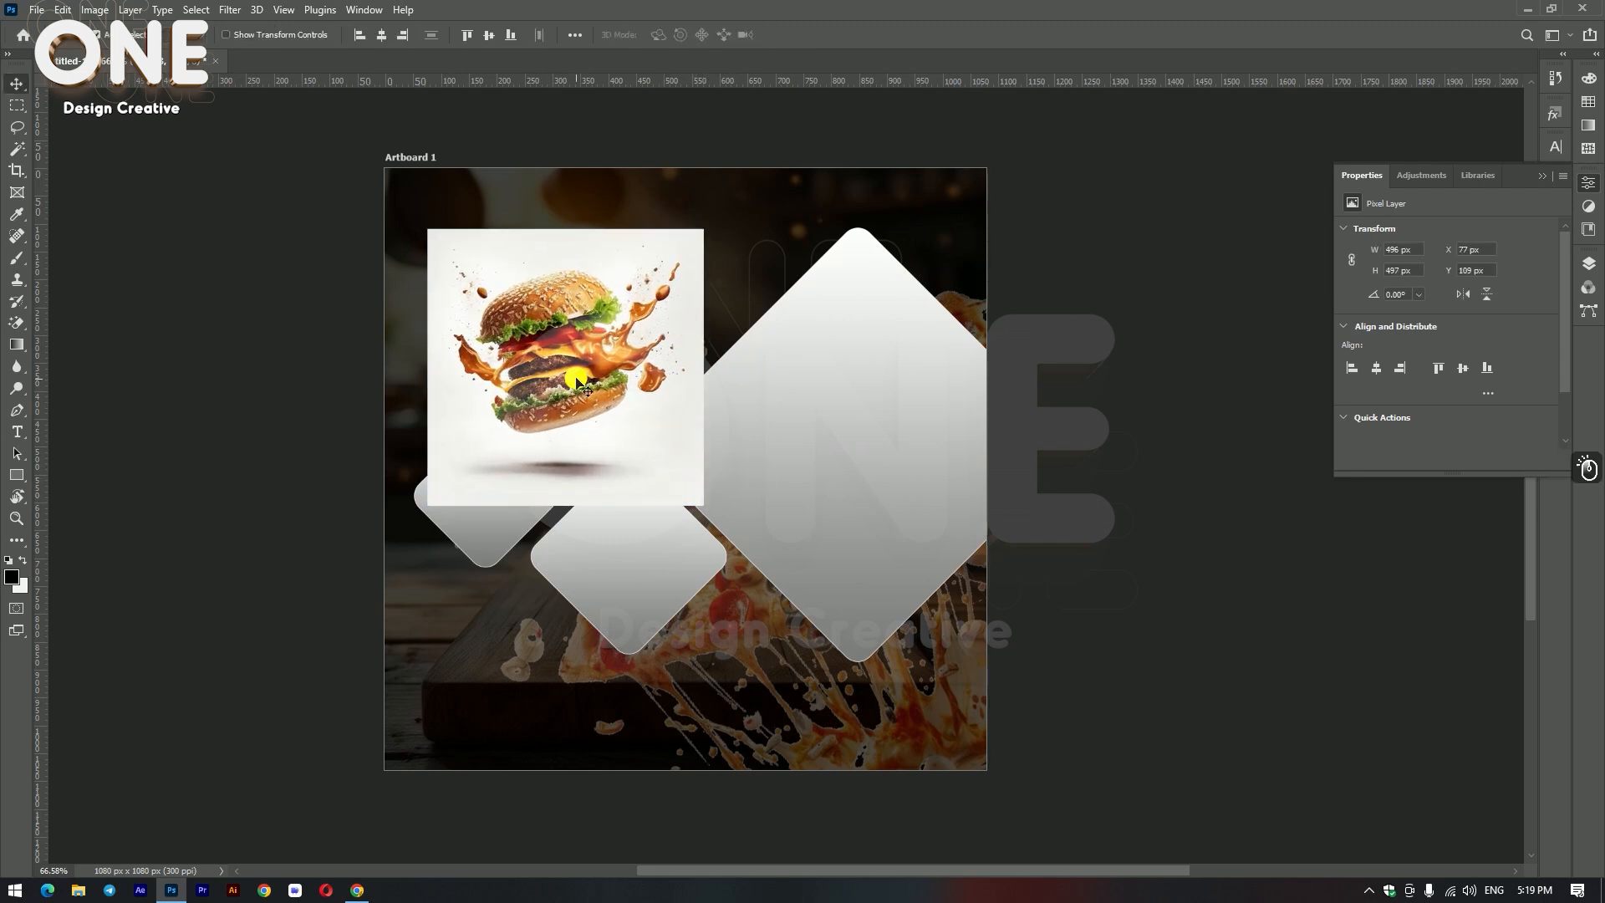
click(1588, 183)
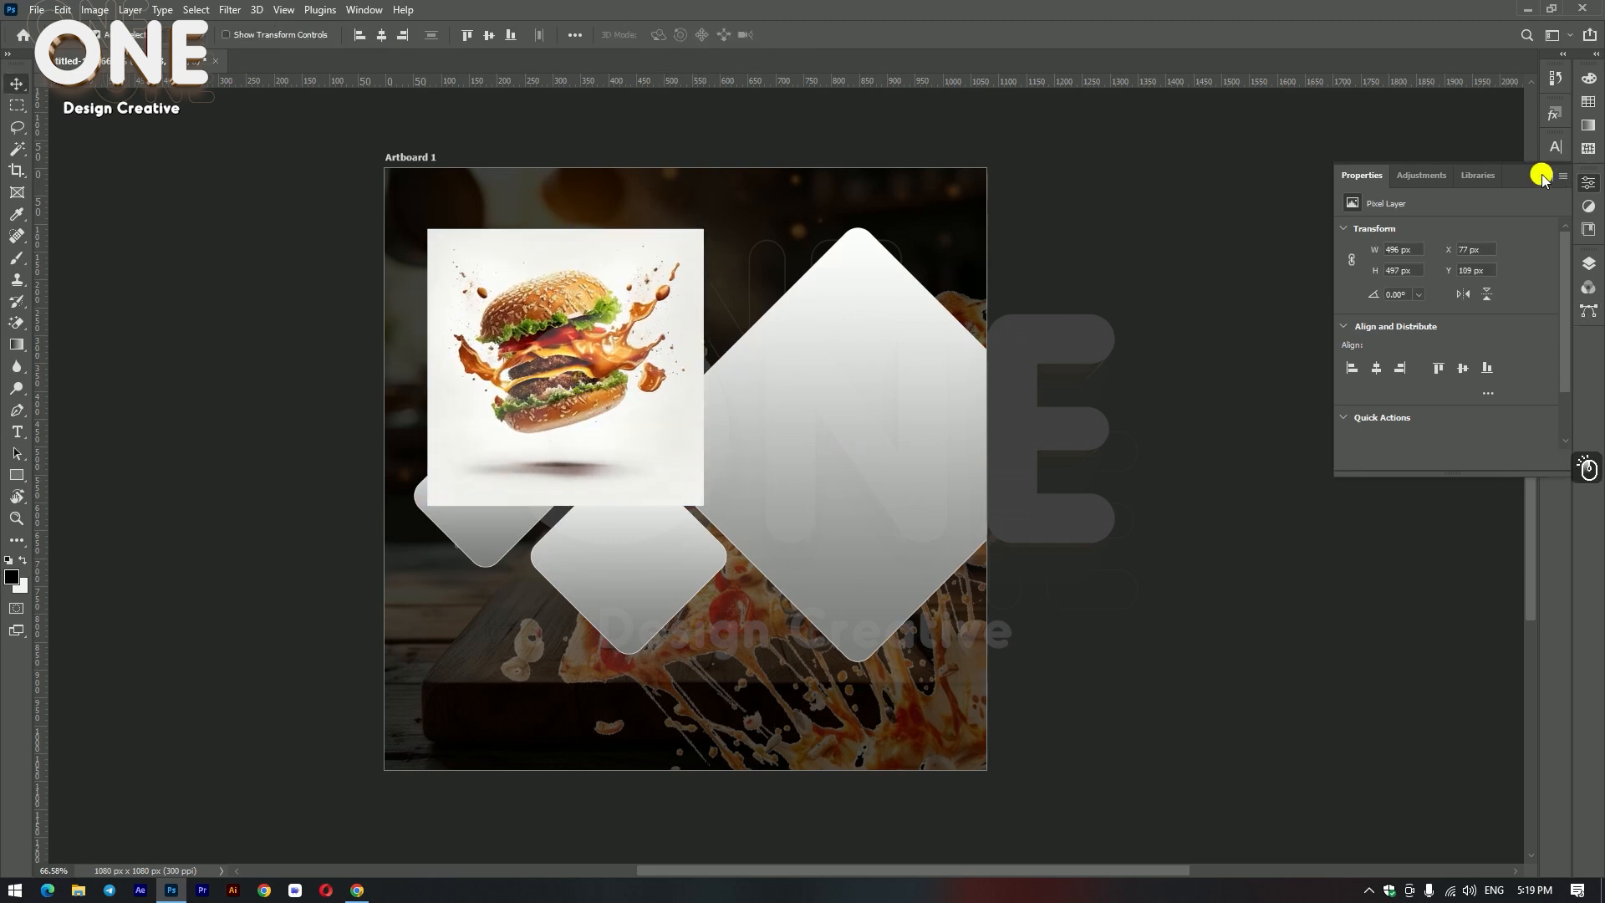
click(1588, 261)
drag(622, 373, 570, 373)
click(673, 369)
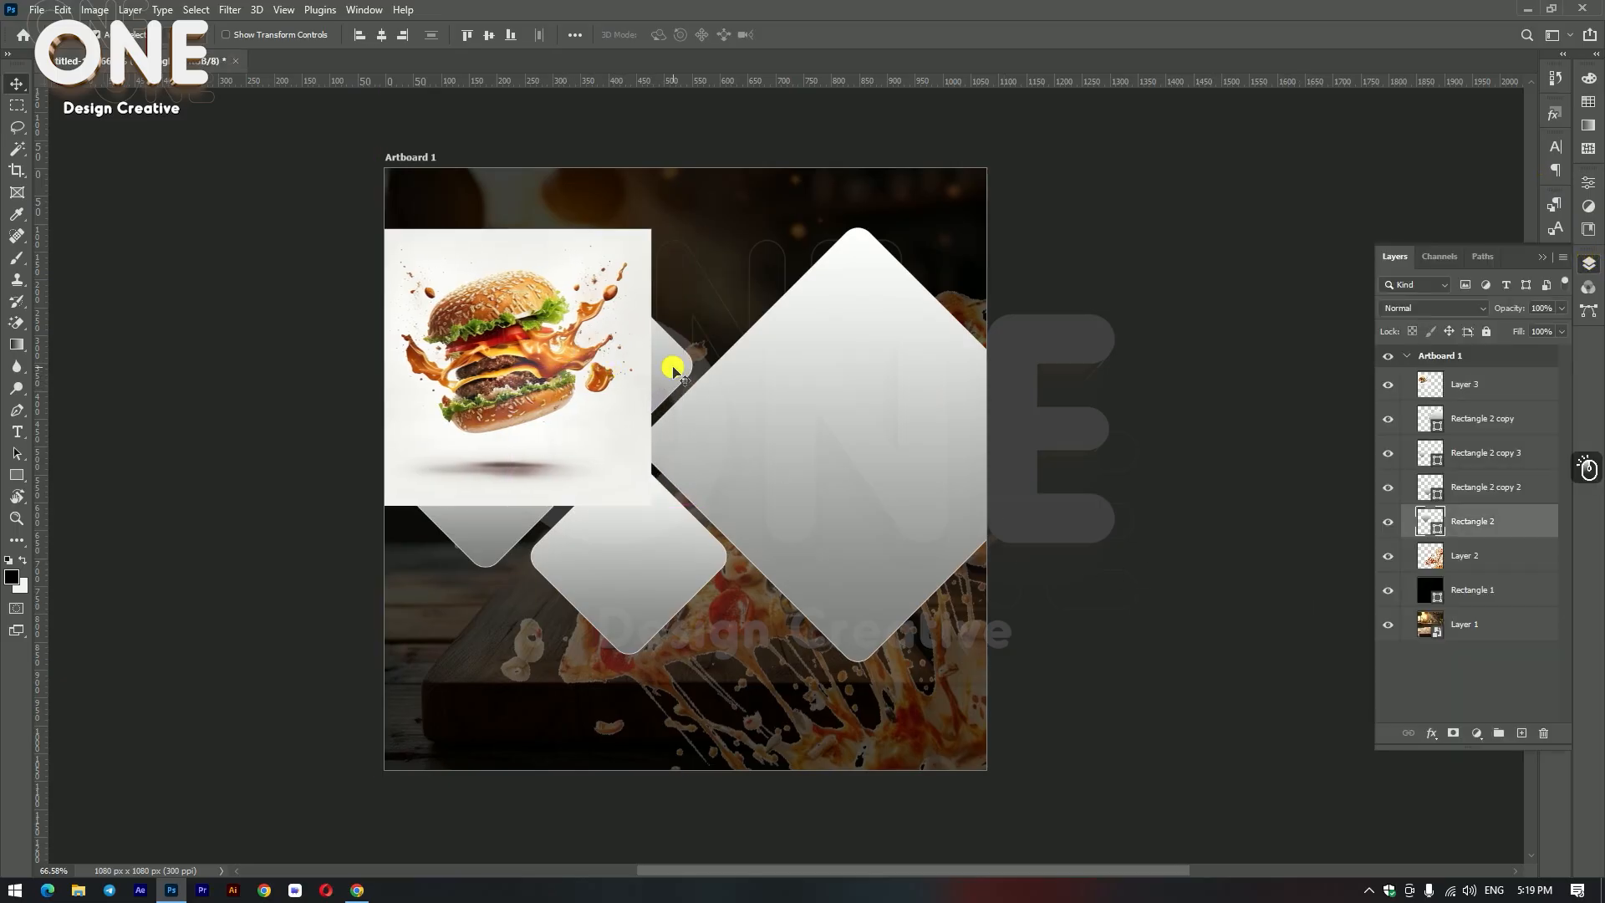
drag(1497, 384, 1511, 525)
drag(558, 338, 610, 338)
right_click(1496, 489)
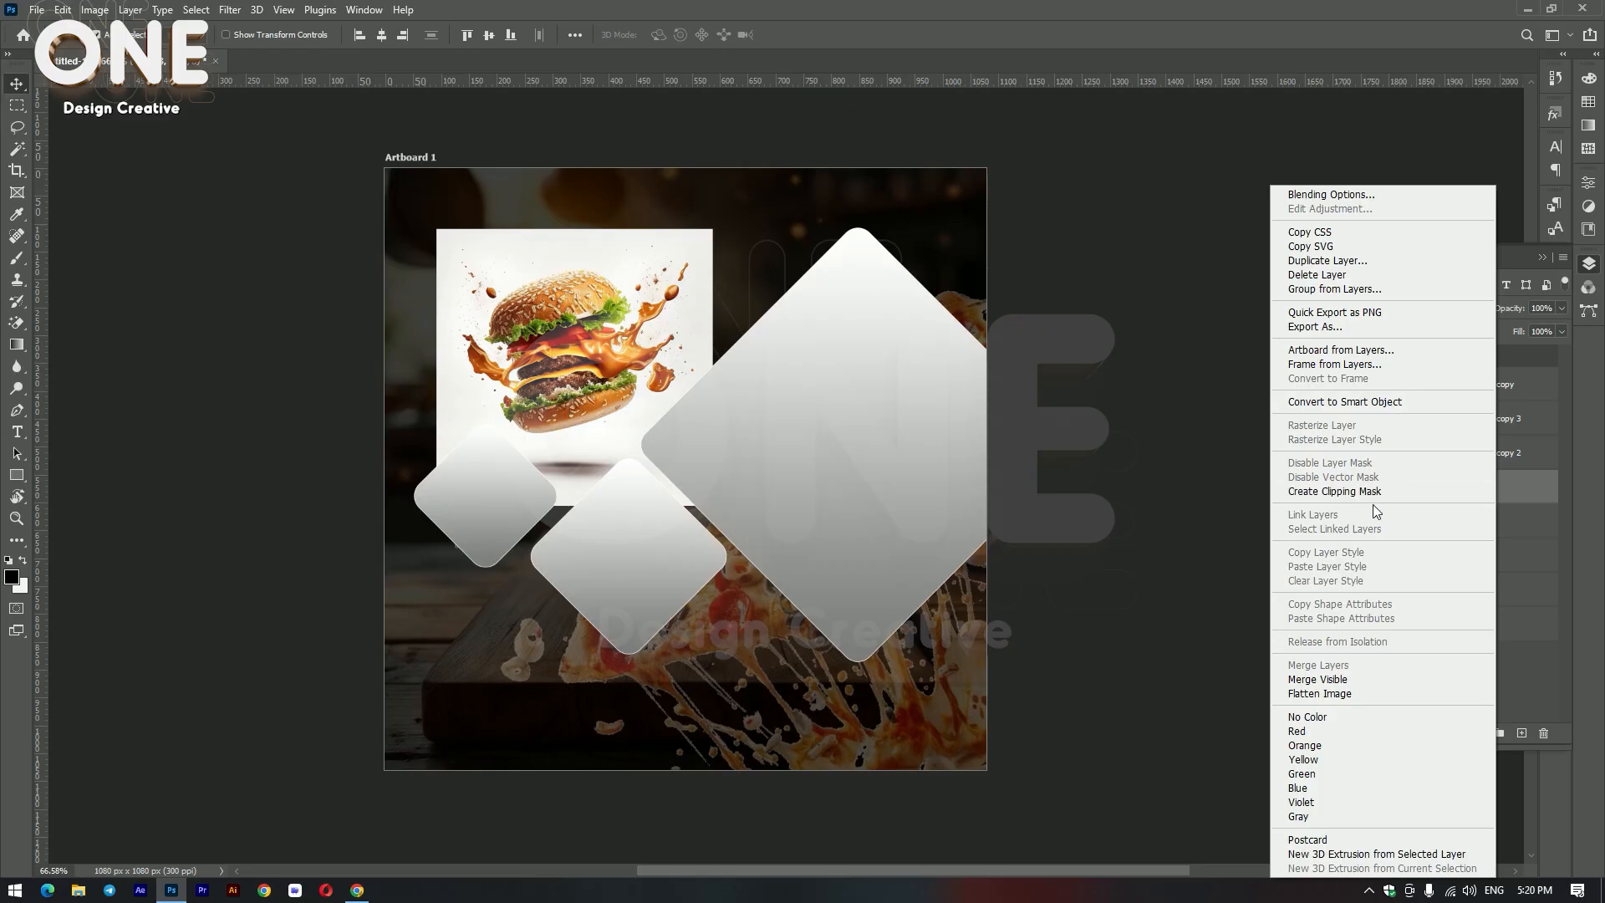
click(1371, 491)
Step: Scale down the clipped burger picture slightly and centre the burger inside its diamond
scroll(429, 369, up, 2)
drag(648, 370, 661, 381)
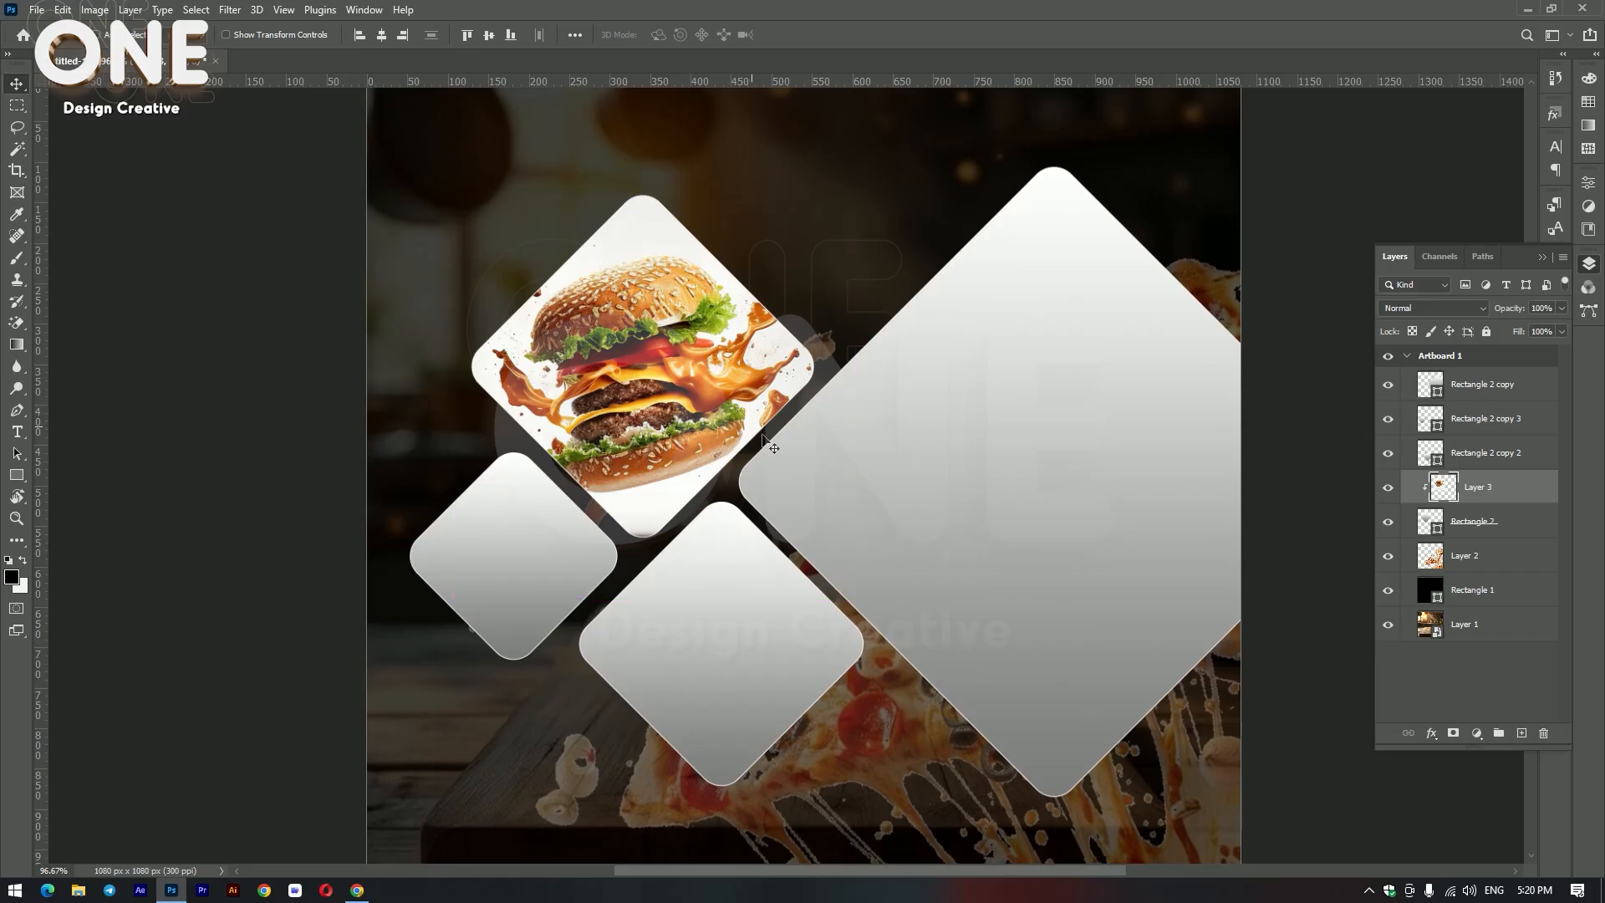
key(ctrl+t)
drag(852, 600, 833, 577)
drag(664, 453, 660, 422)
key(Return)
scroll(661, 422, down, 4)
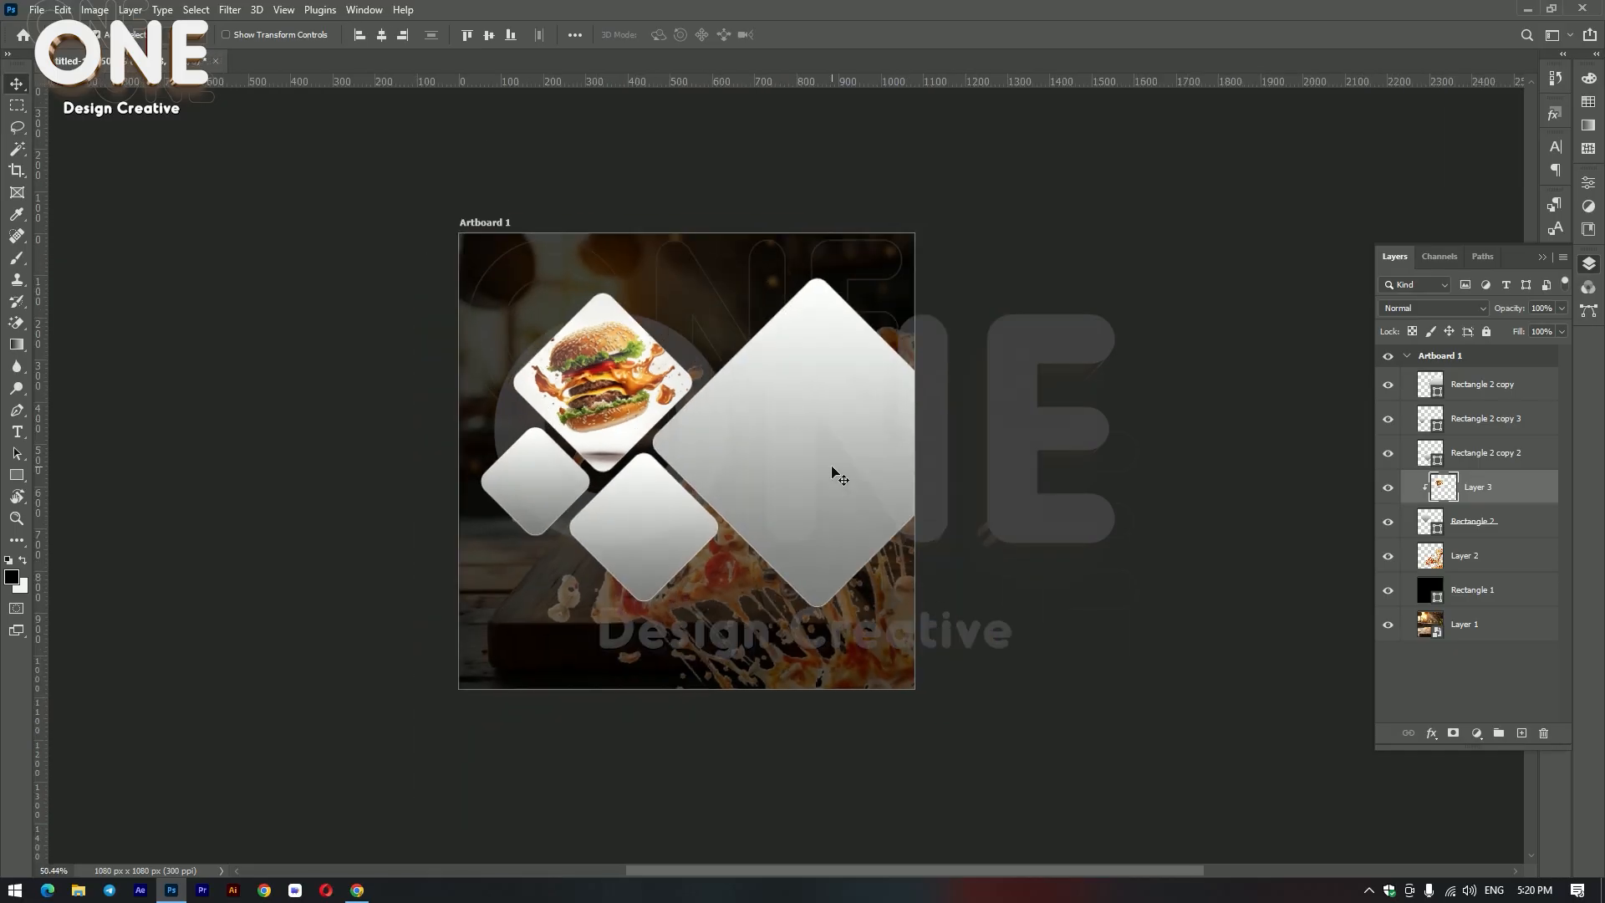
Step: Paste the copied pizza, burger and fries picture above the large diamond, enlarge it to about 125% and position it over the diamond
click(835, 469)
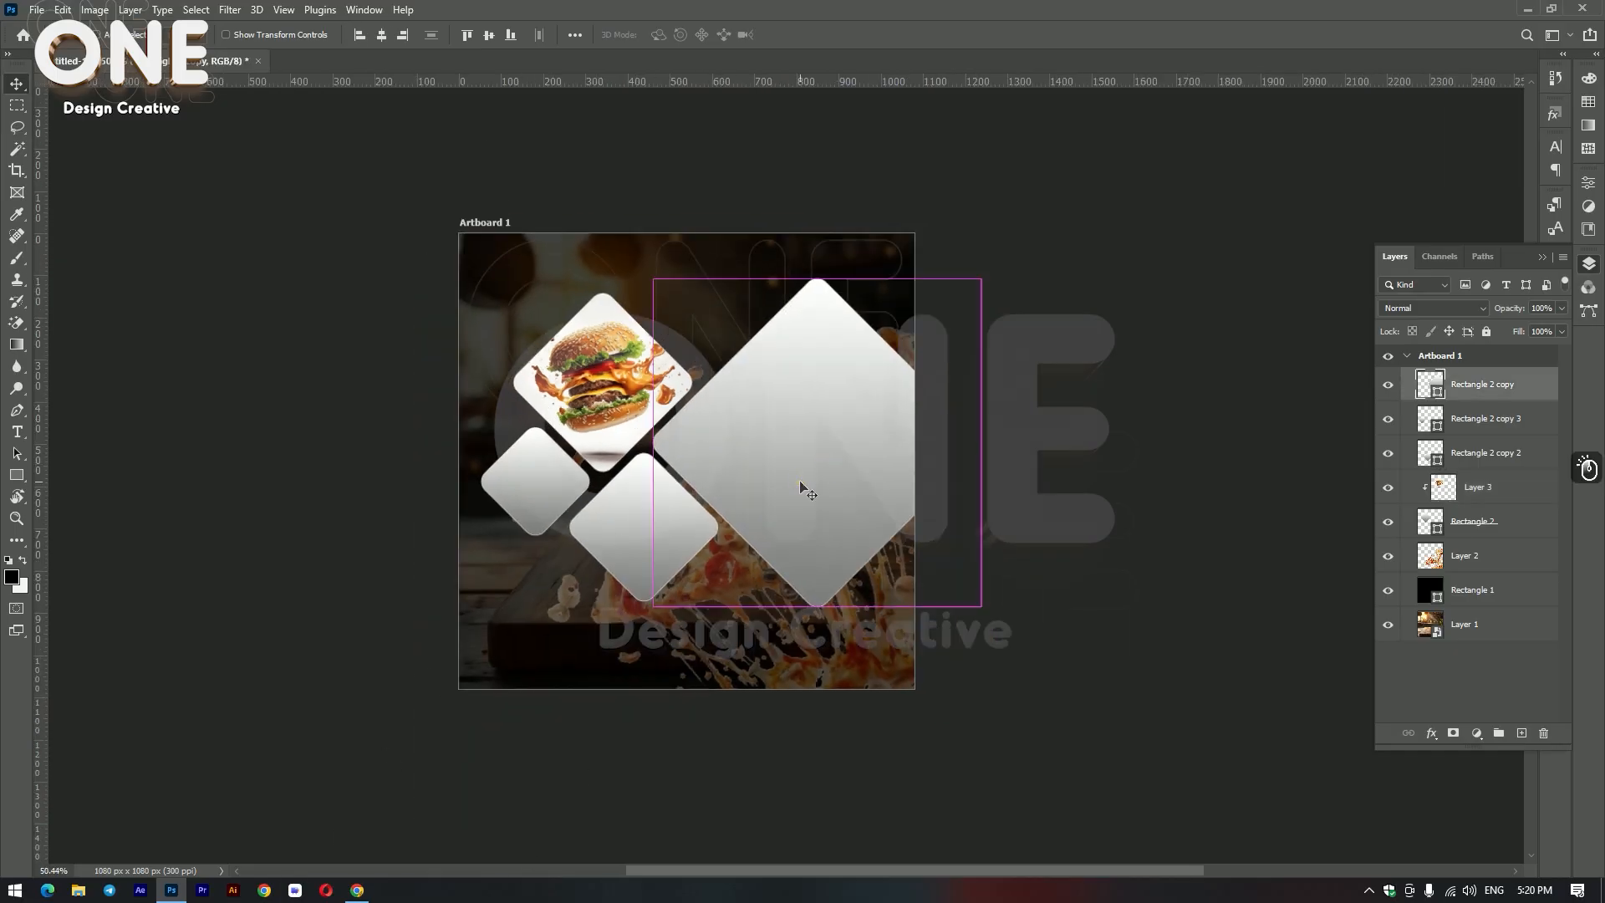
key(ctrl+v)
scroll(841, 502, up, 3)
drag(624, 527, 776, 500)
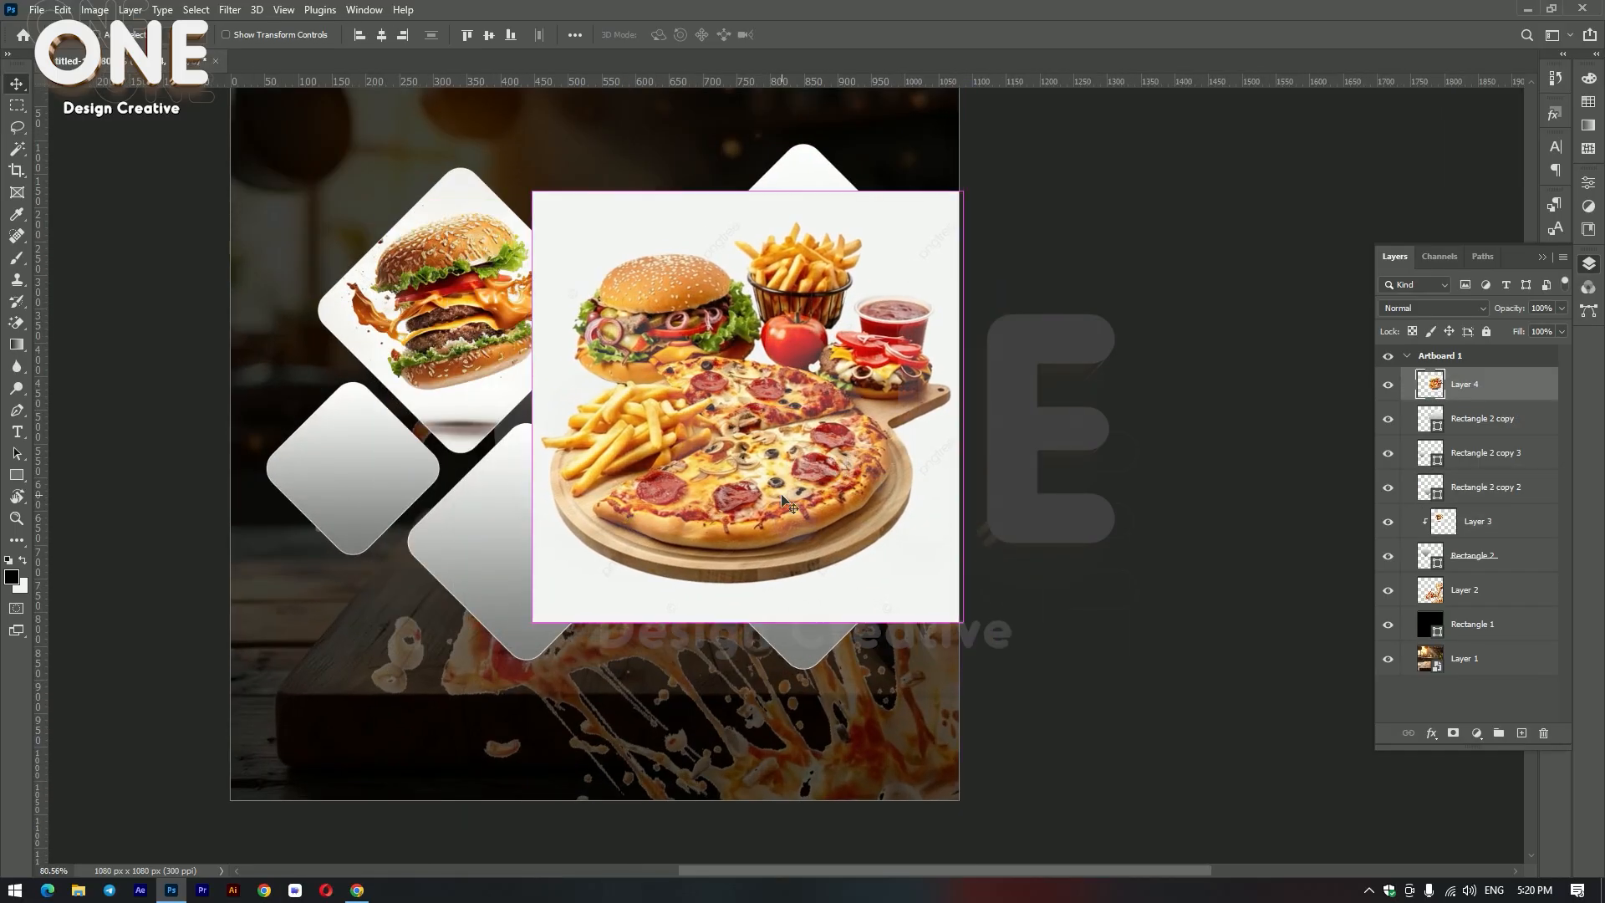
key(ctrl+t)
drag(963, 623, 1031, 681)
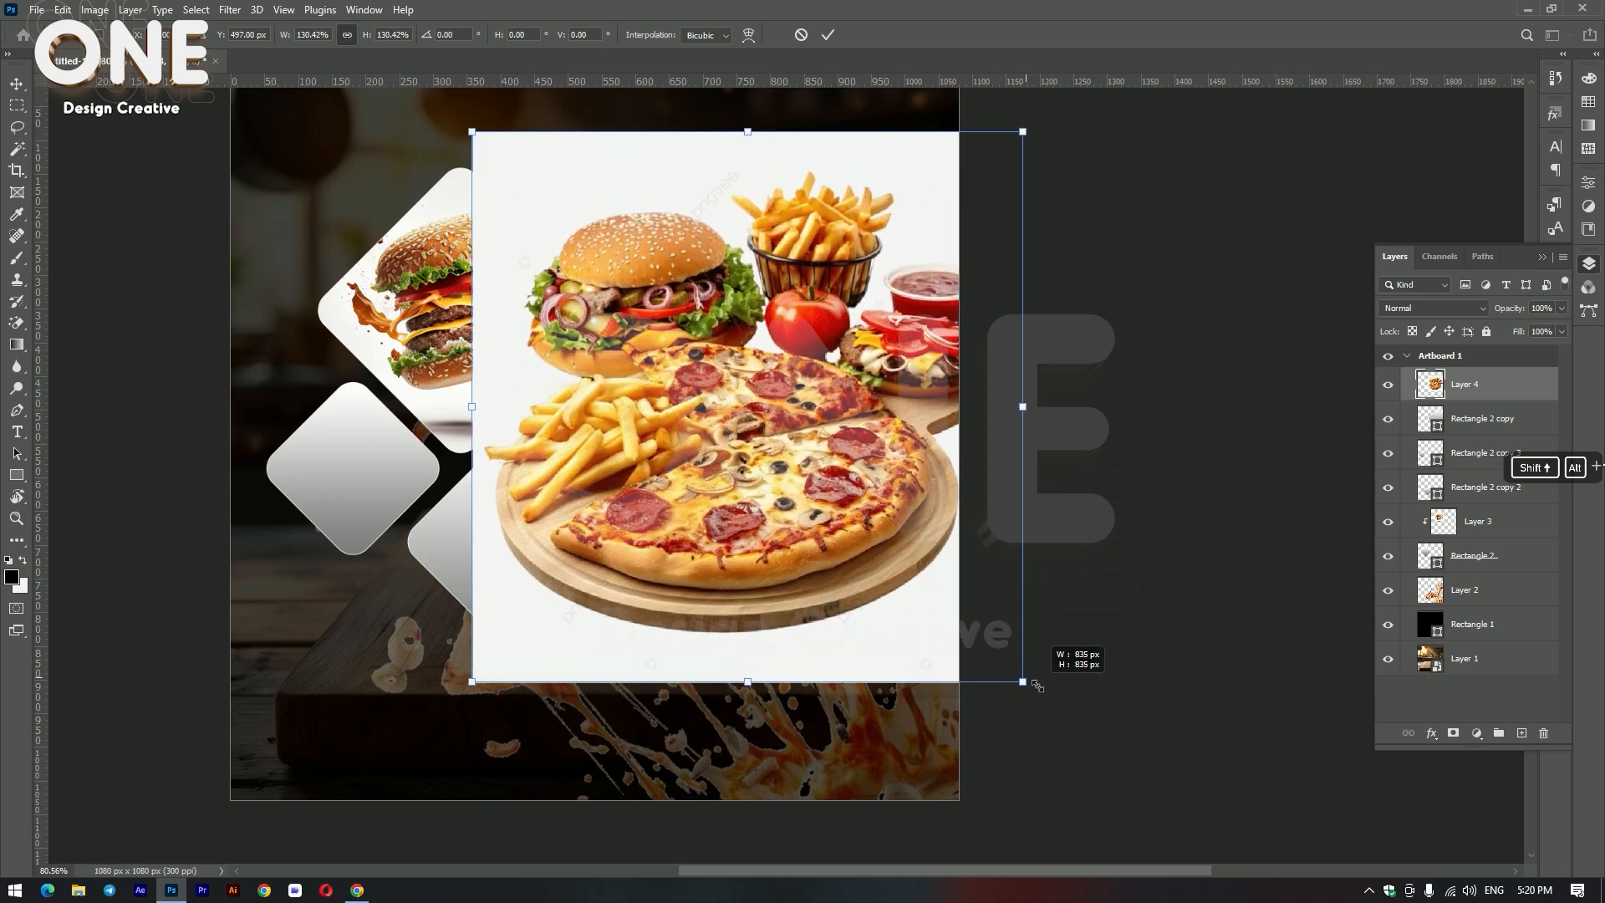
drag(710, 520, 826, 519)
drag(1121, 687, 1096, 662)
drag(700, 482, 682, 489)
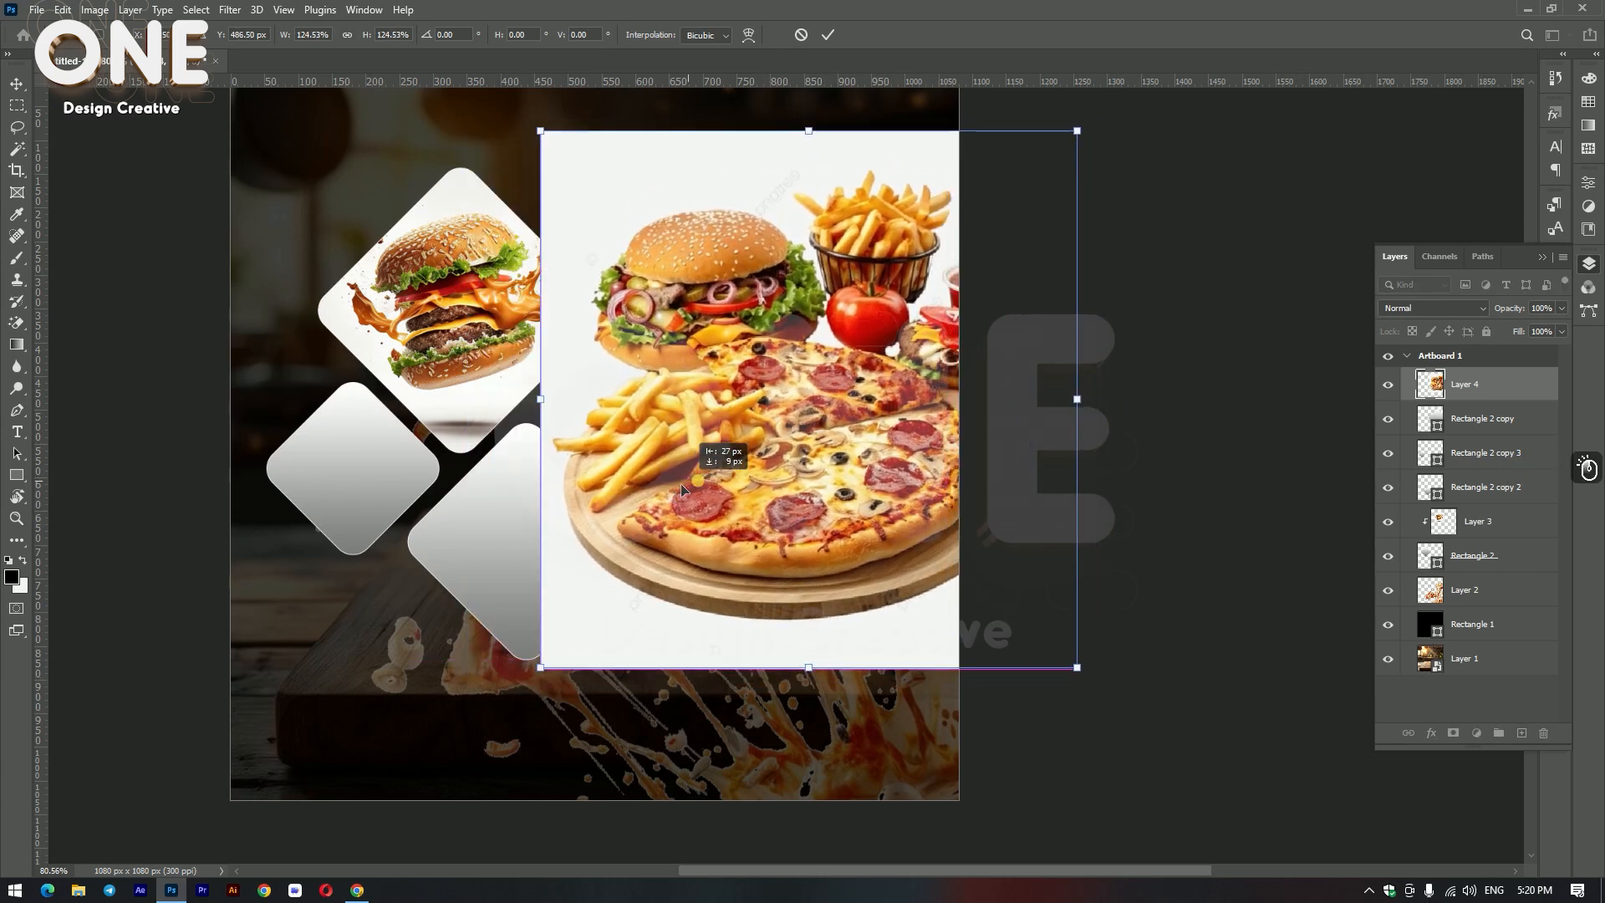
double_click(756, 407)
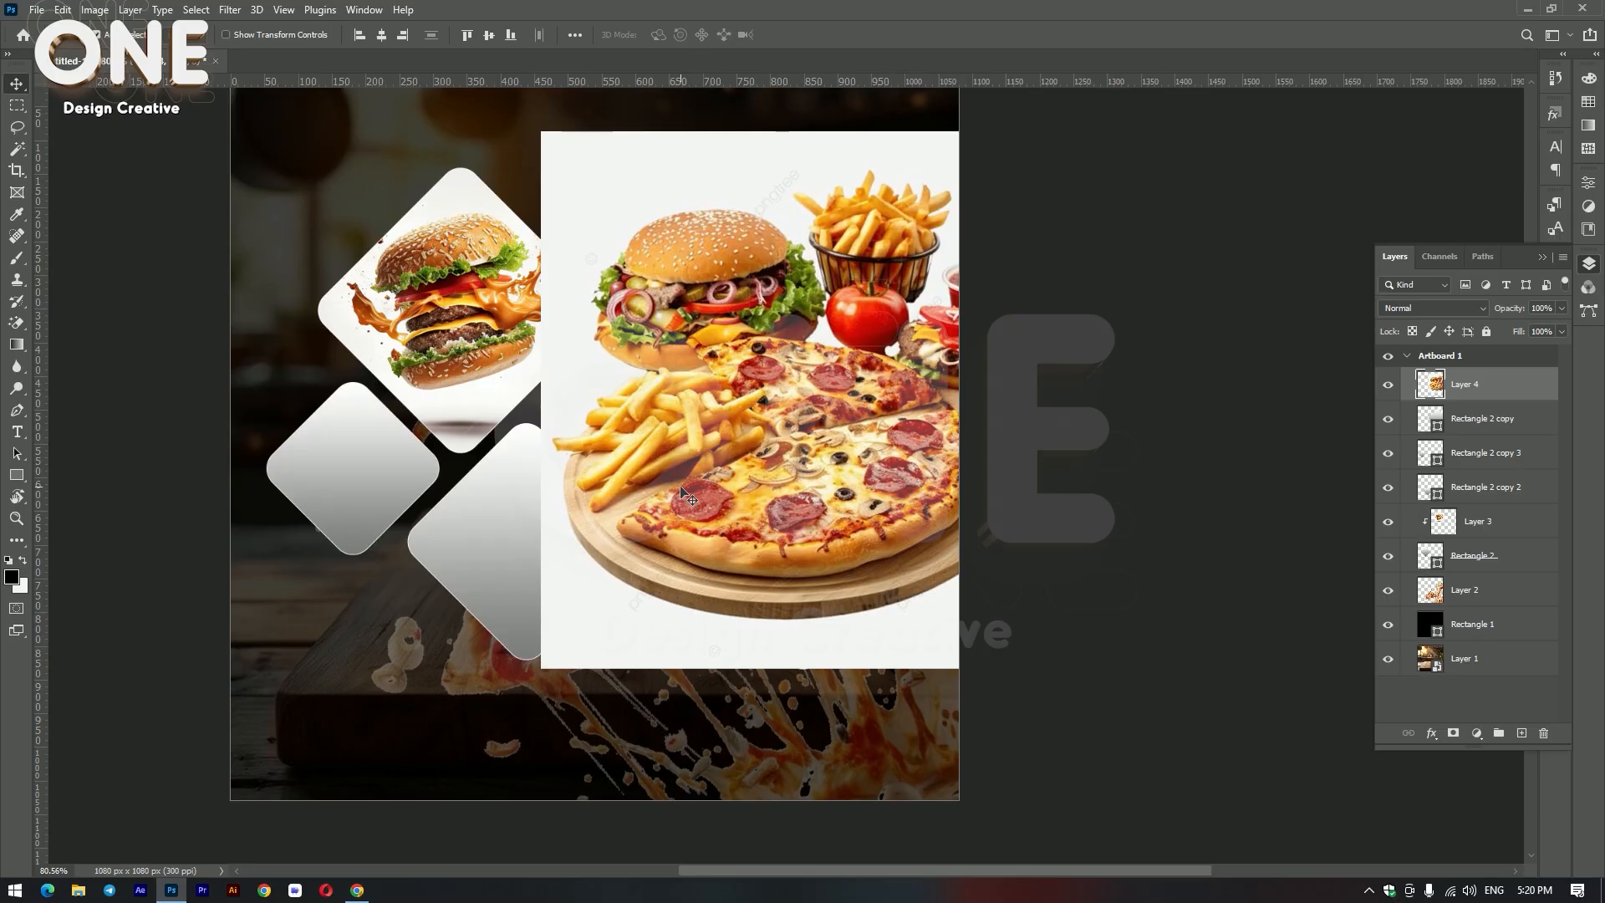
Step: Clip the pizza, burger and fries picture to the large diamond and adjust its position inside the shape
right_click(1500, 381)
click(1331, 492)
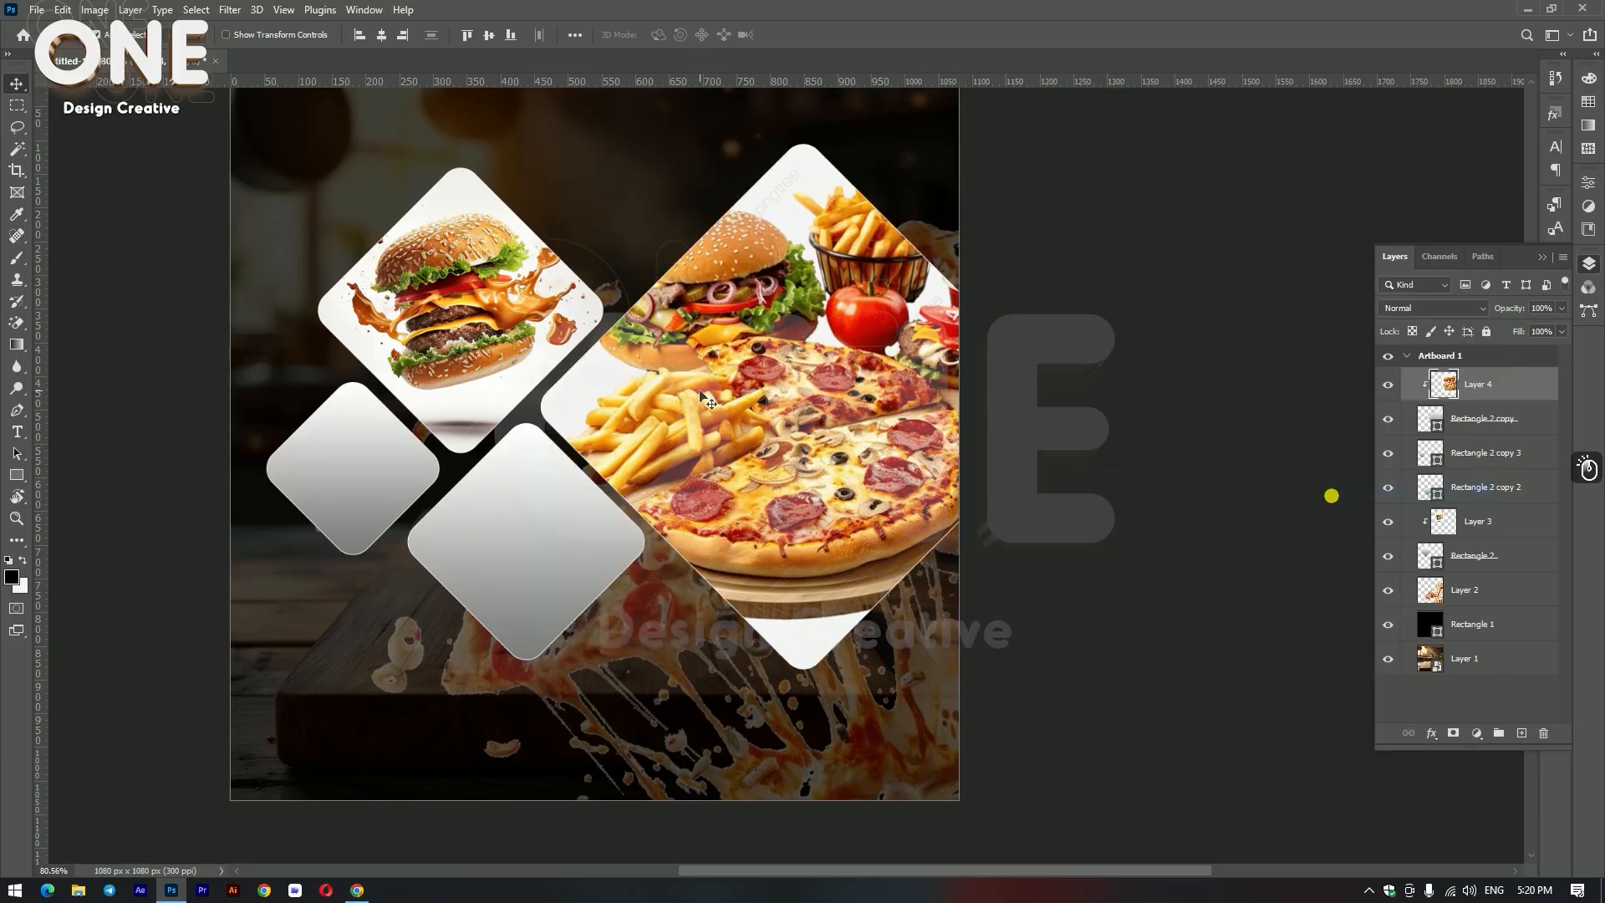
drag(807, 458, 846, 439)
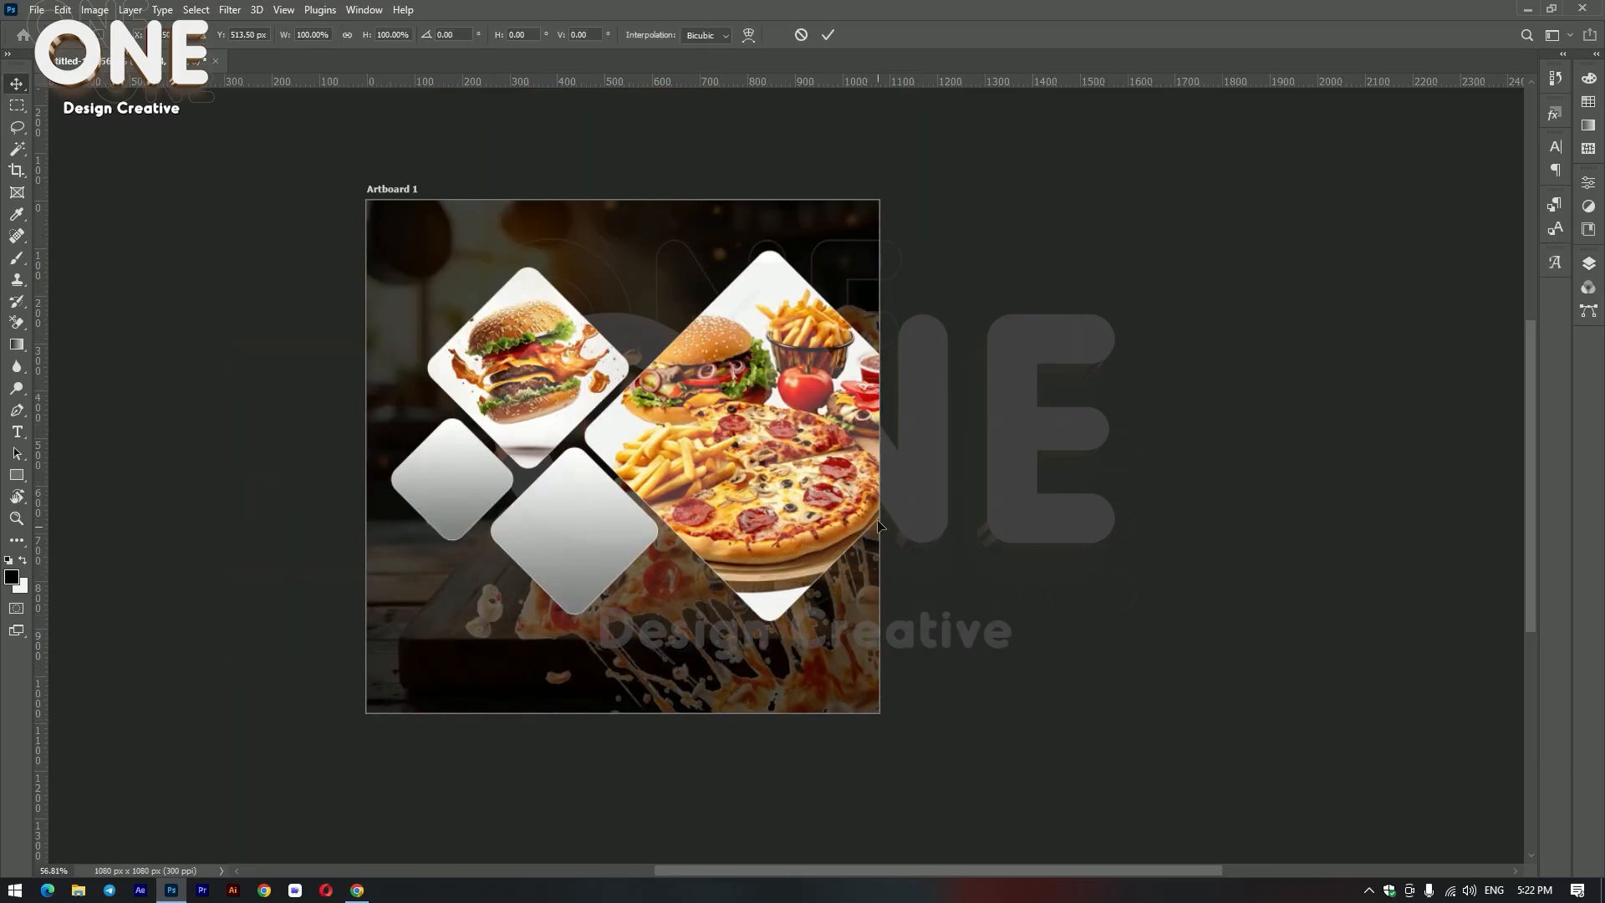
Step: Scale the clipped pizza, burger and fries picture down to about 59% within the large diamond
drag(944, 627, 858, 558)
key(Return)
scroll(905, 506, up, 2)
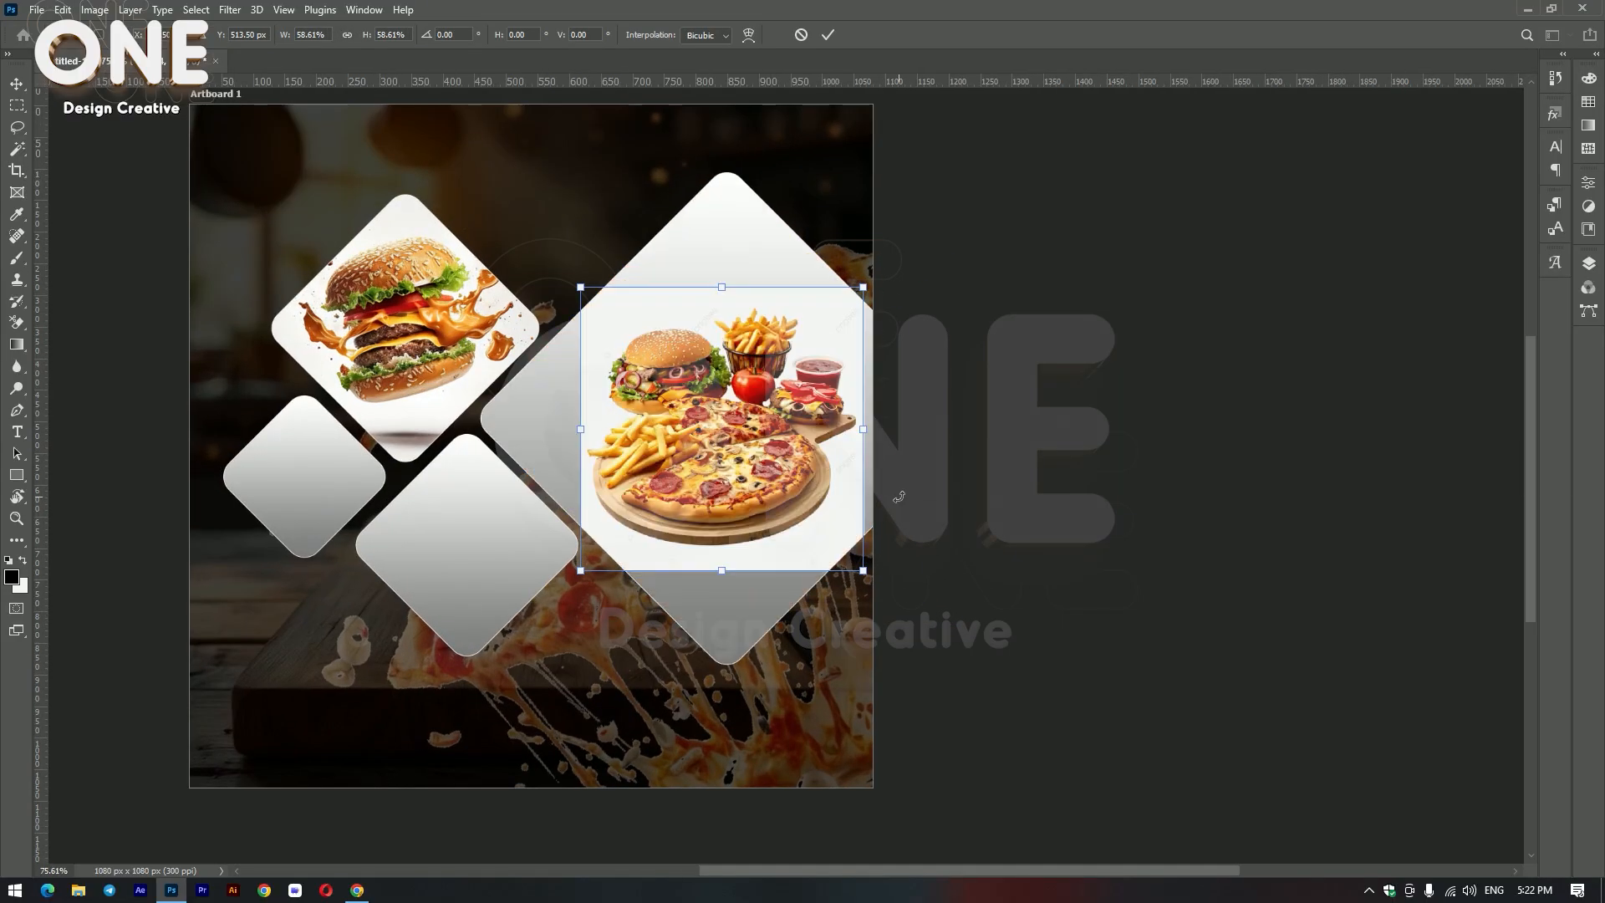
scroll(833, 466, up, 2)
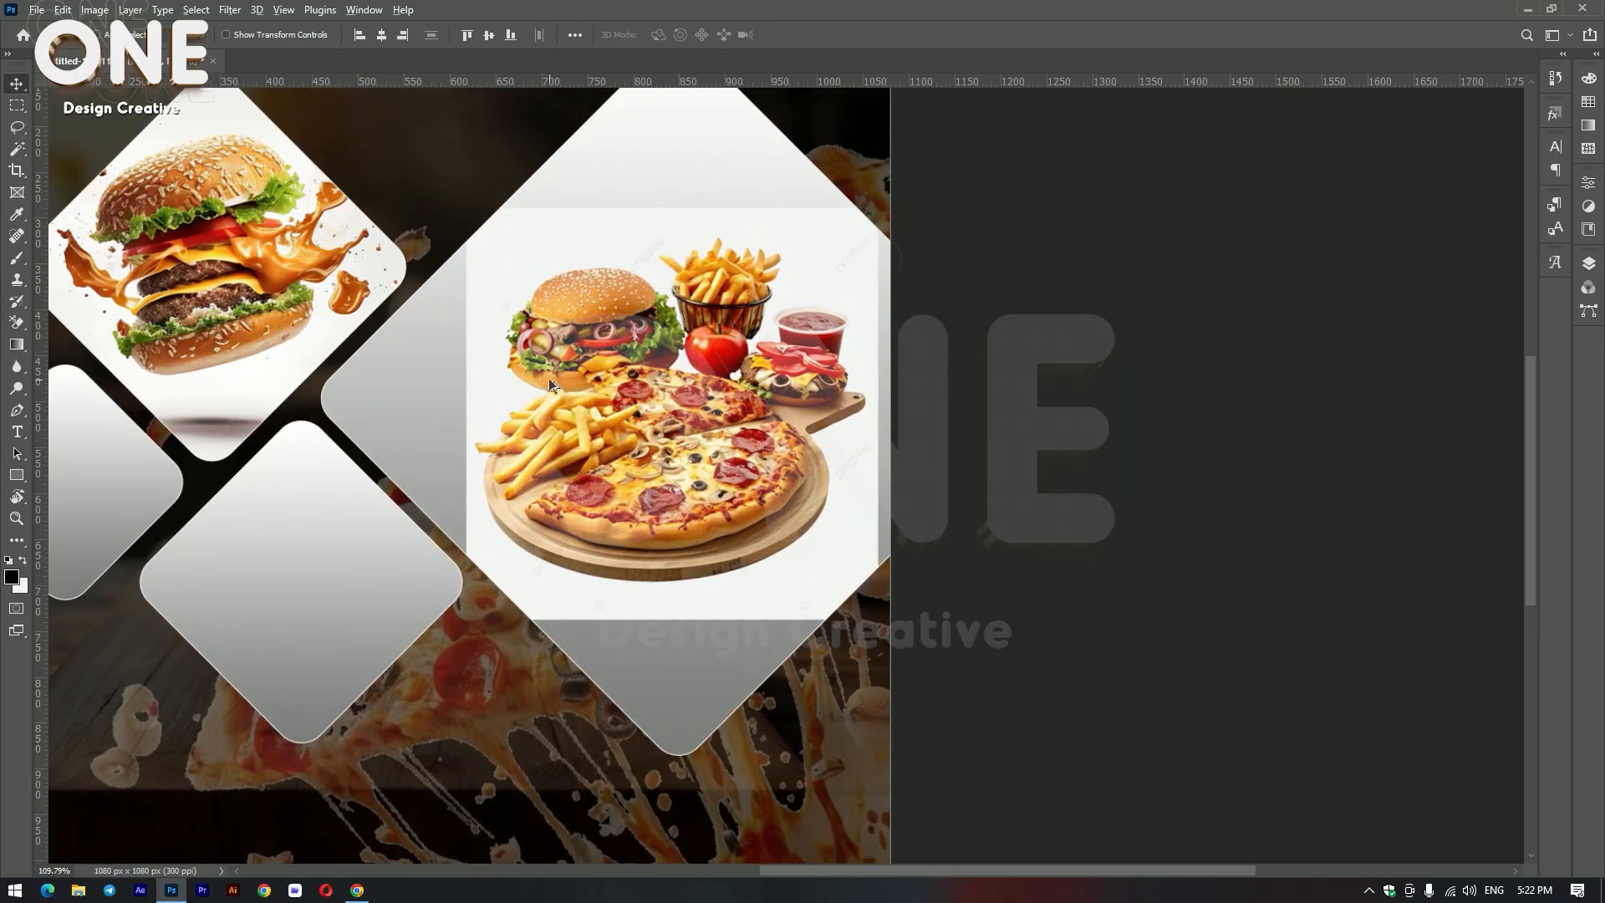
scroll(719, 445, down, 2)
scroll(757, 451, up, 2)
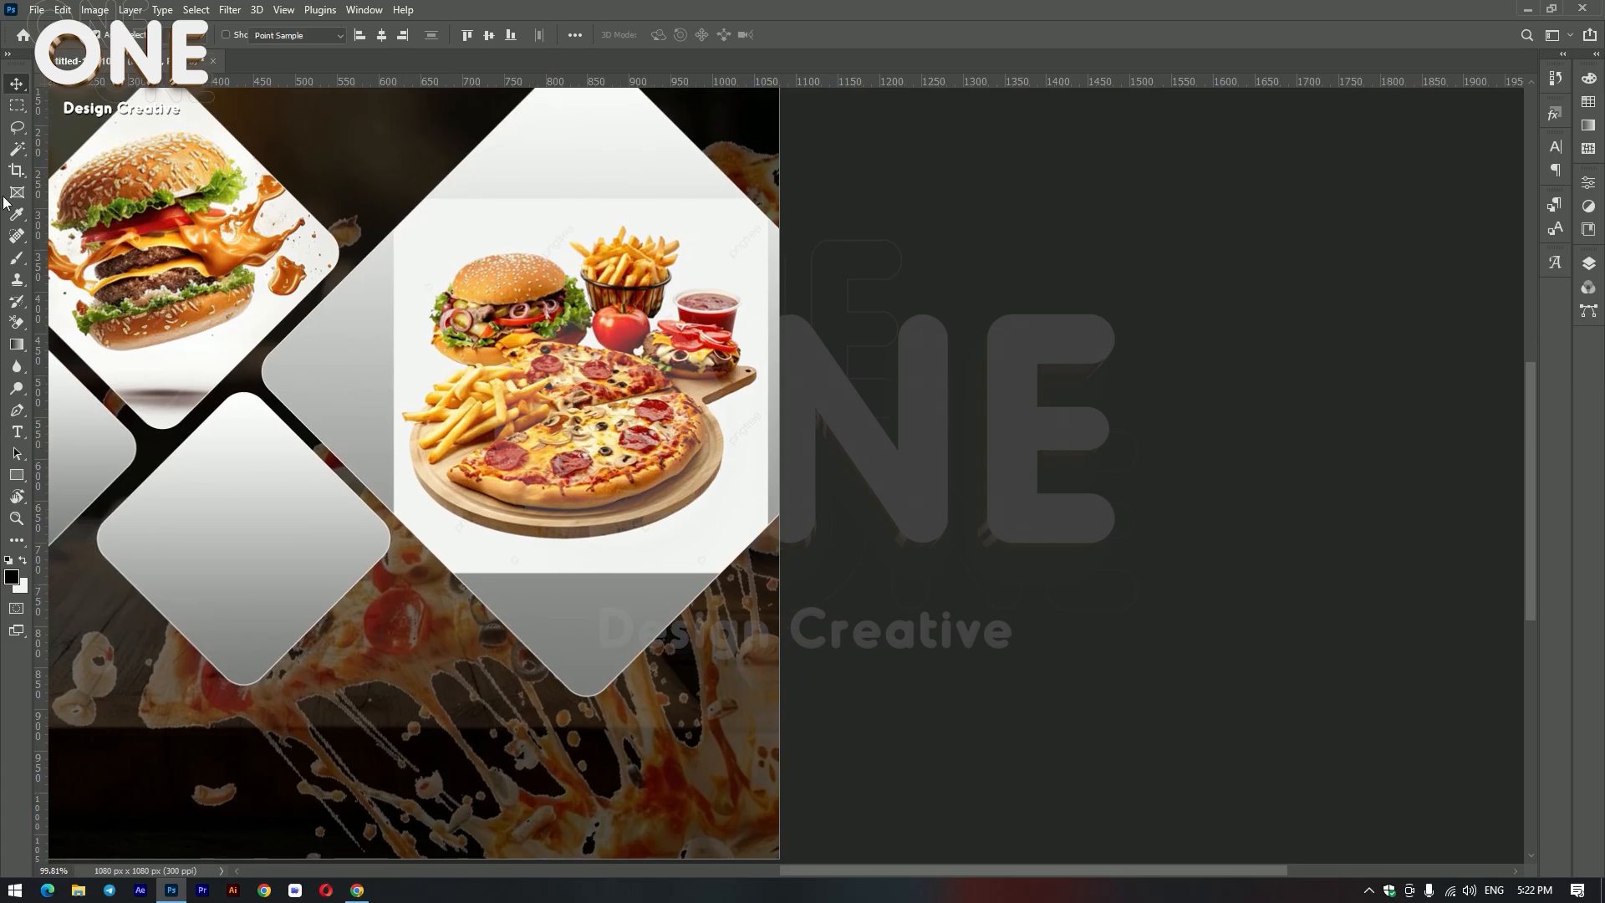
Step: Select the food picture's white background with the Magic Wand, delete it and clear the selection
click(17, 149)
click(465, 229)
scroll(638, 398, up, 2)
scroll(602, 553, down, 1)
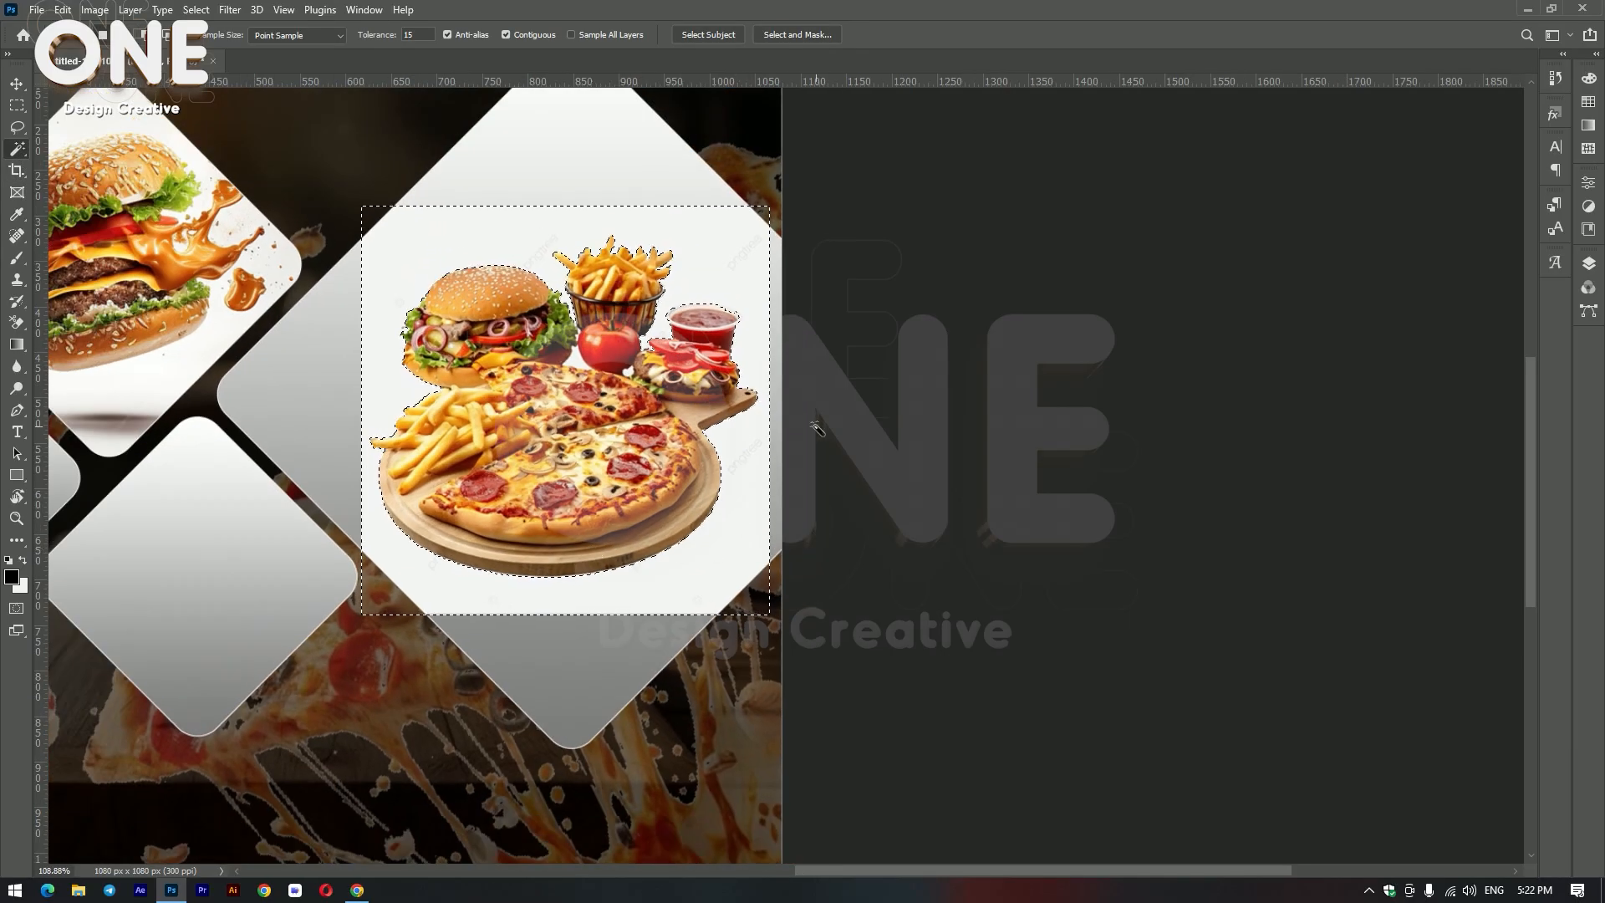
key(ctrl+d)
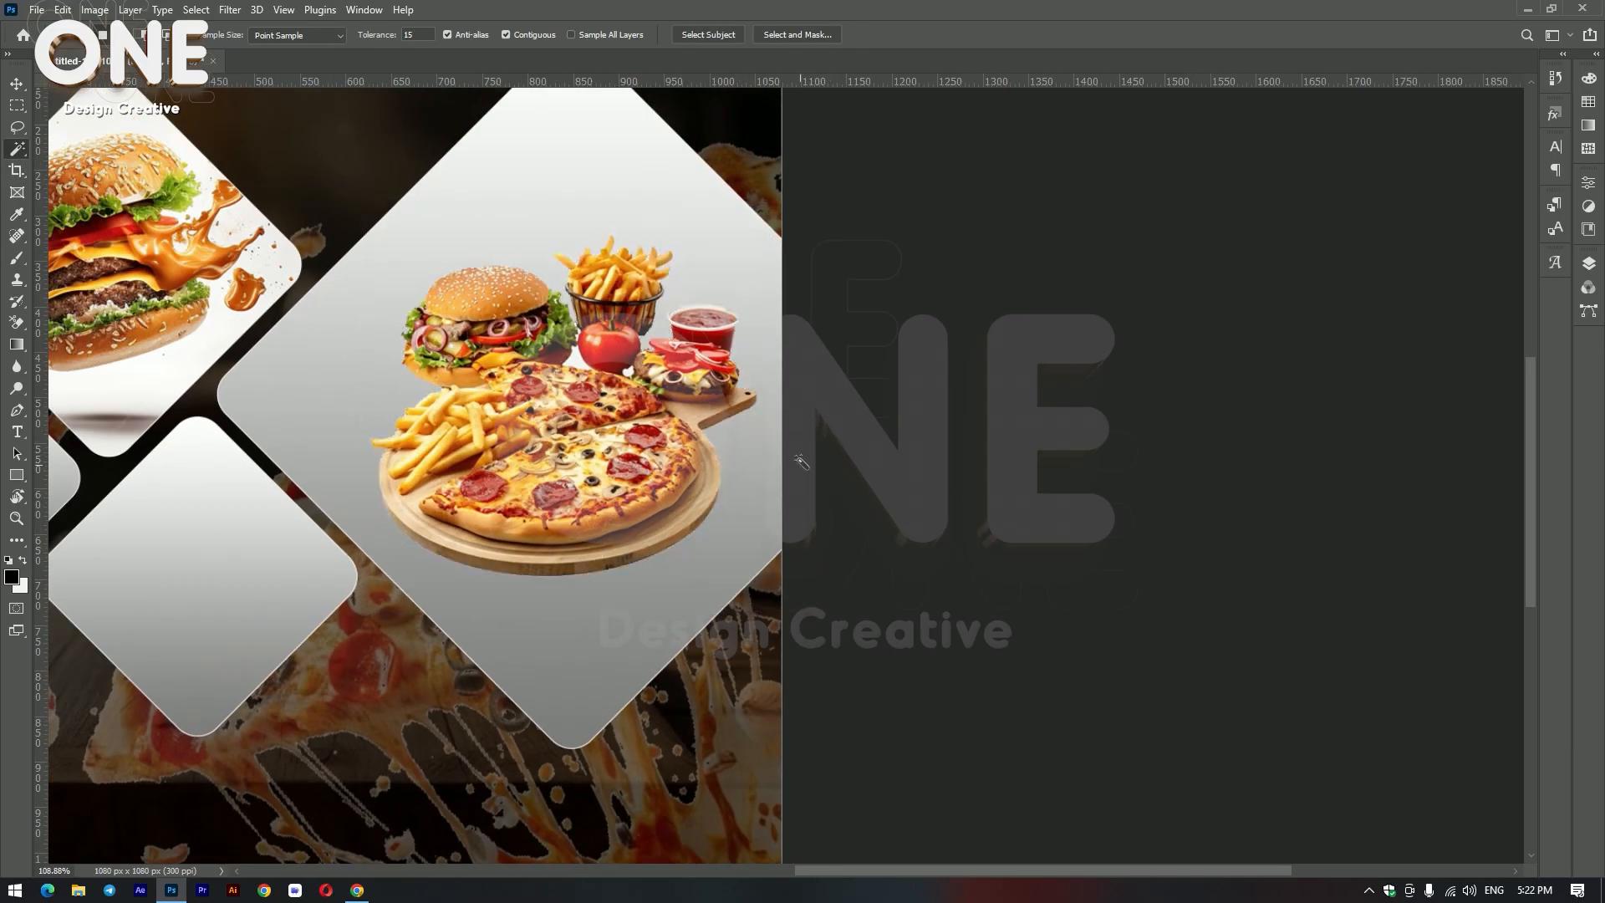
Step: Enlarge the cut-out pizza, burger and fries and move them slightly upward within the large diamond
click(17, 85)
scroll(590, 473, down, 4)
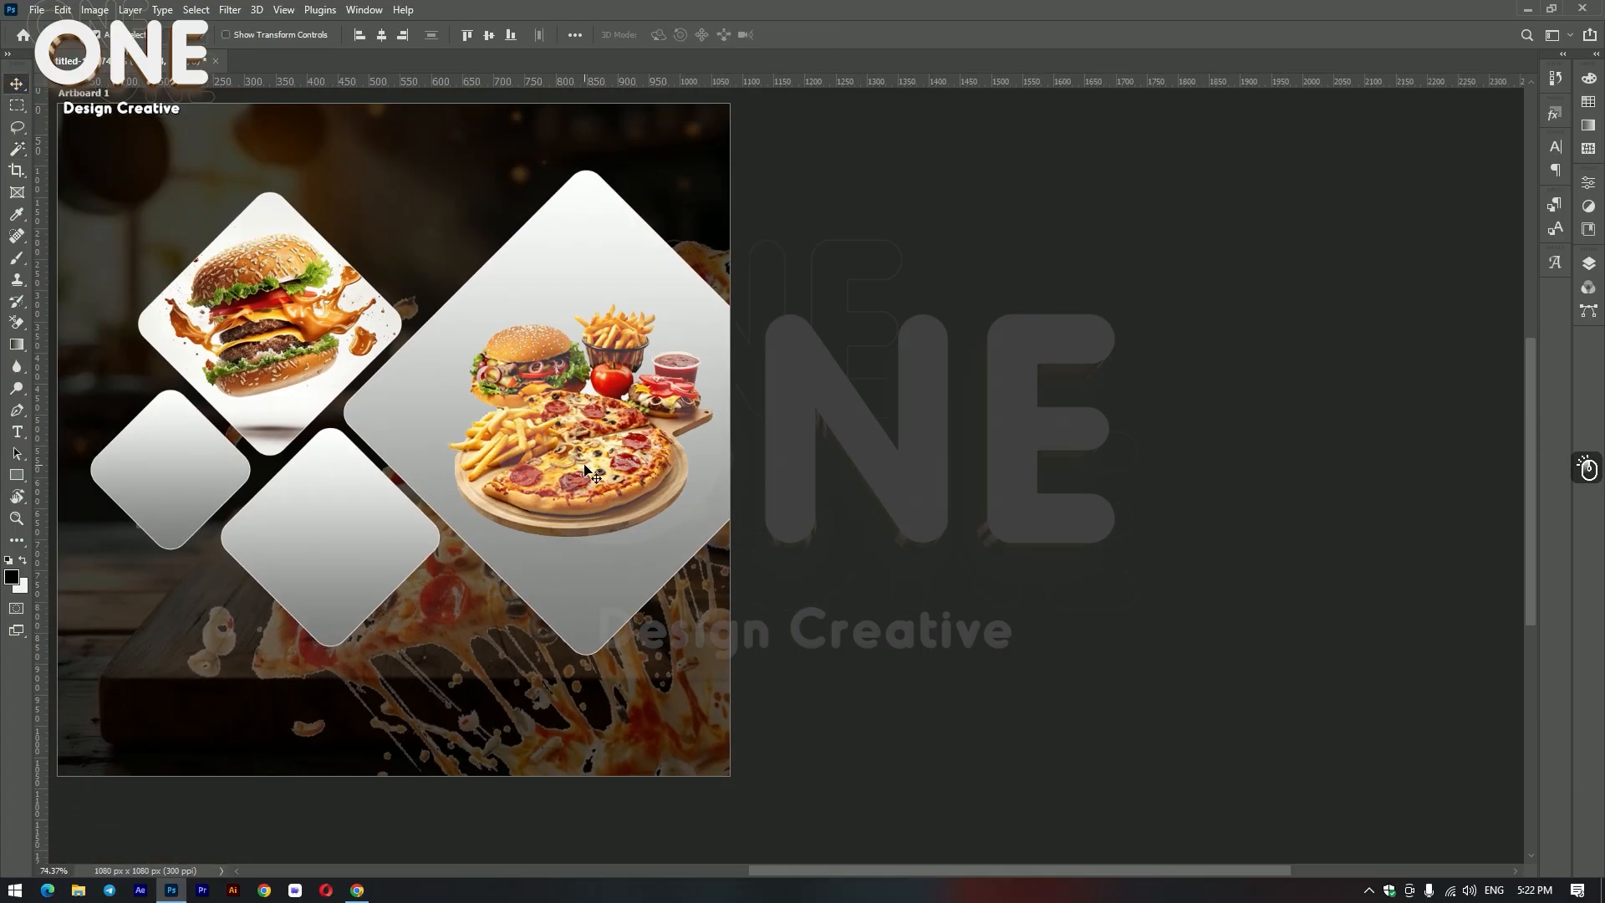
key(ctrl+t)
drag(710, 530, 740, 573)
key(Return)
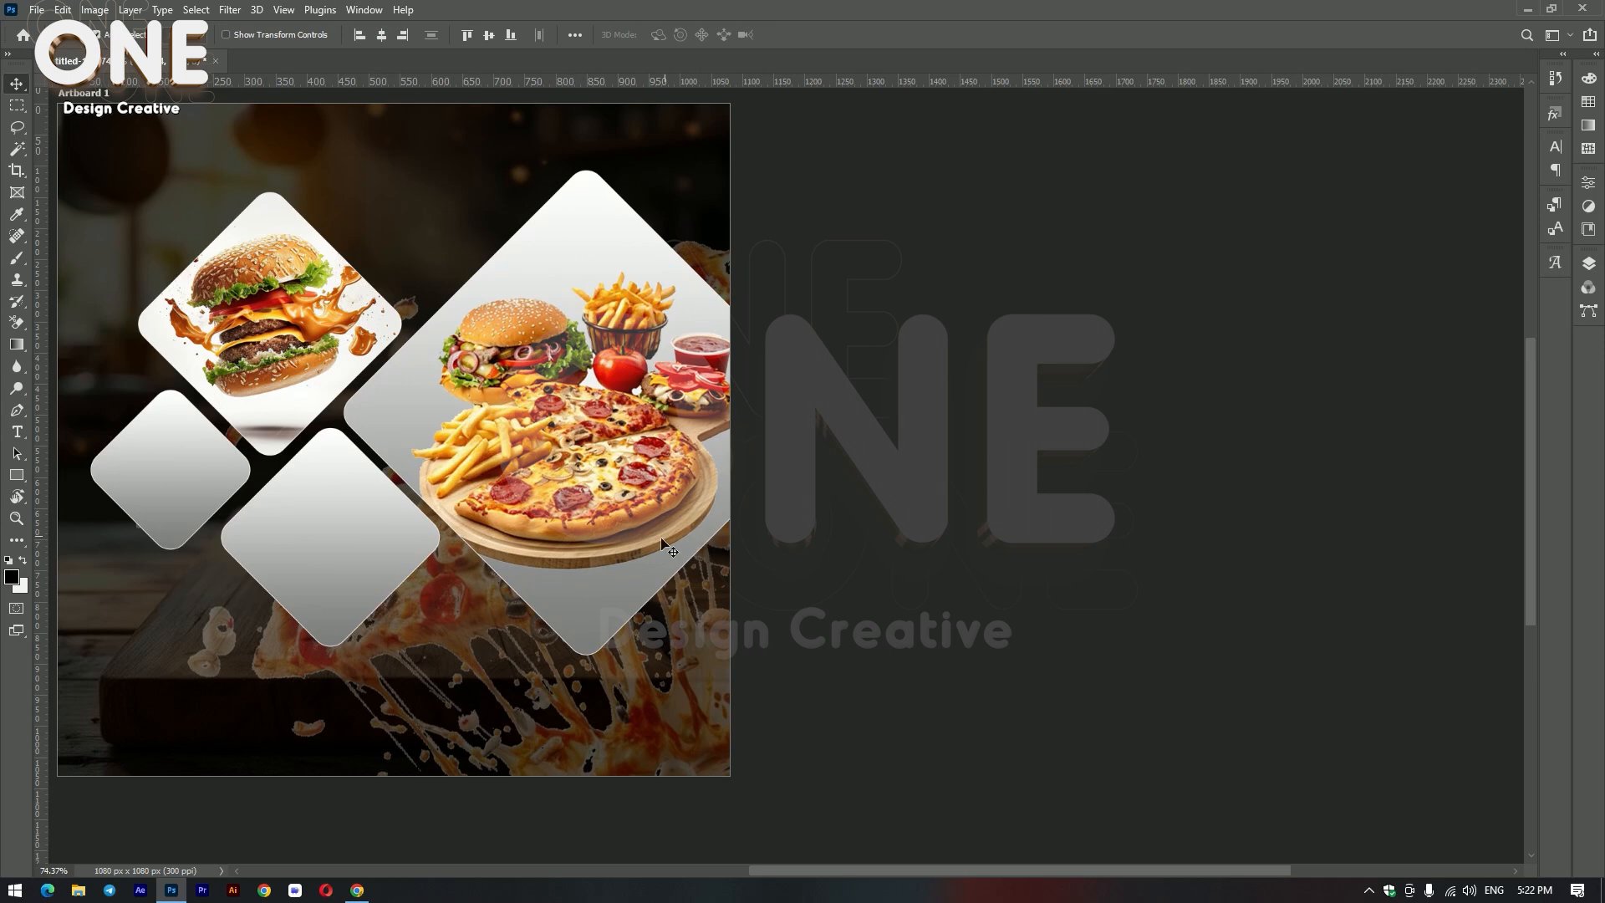
drag(624, 470, 618, 447)
click(953, 550)
drag(889, 510, 989, 534)
scroll(735, 486, up, 1)
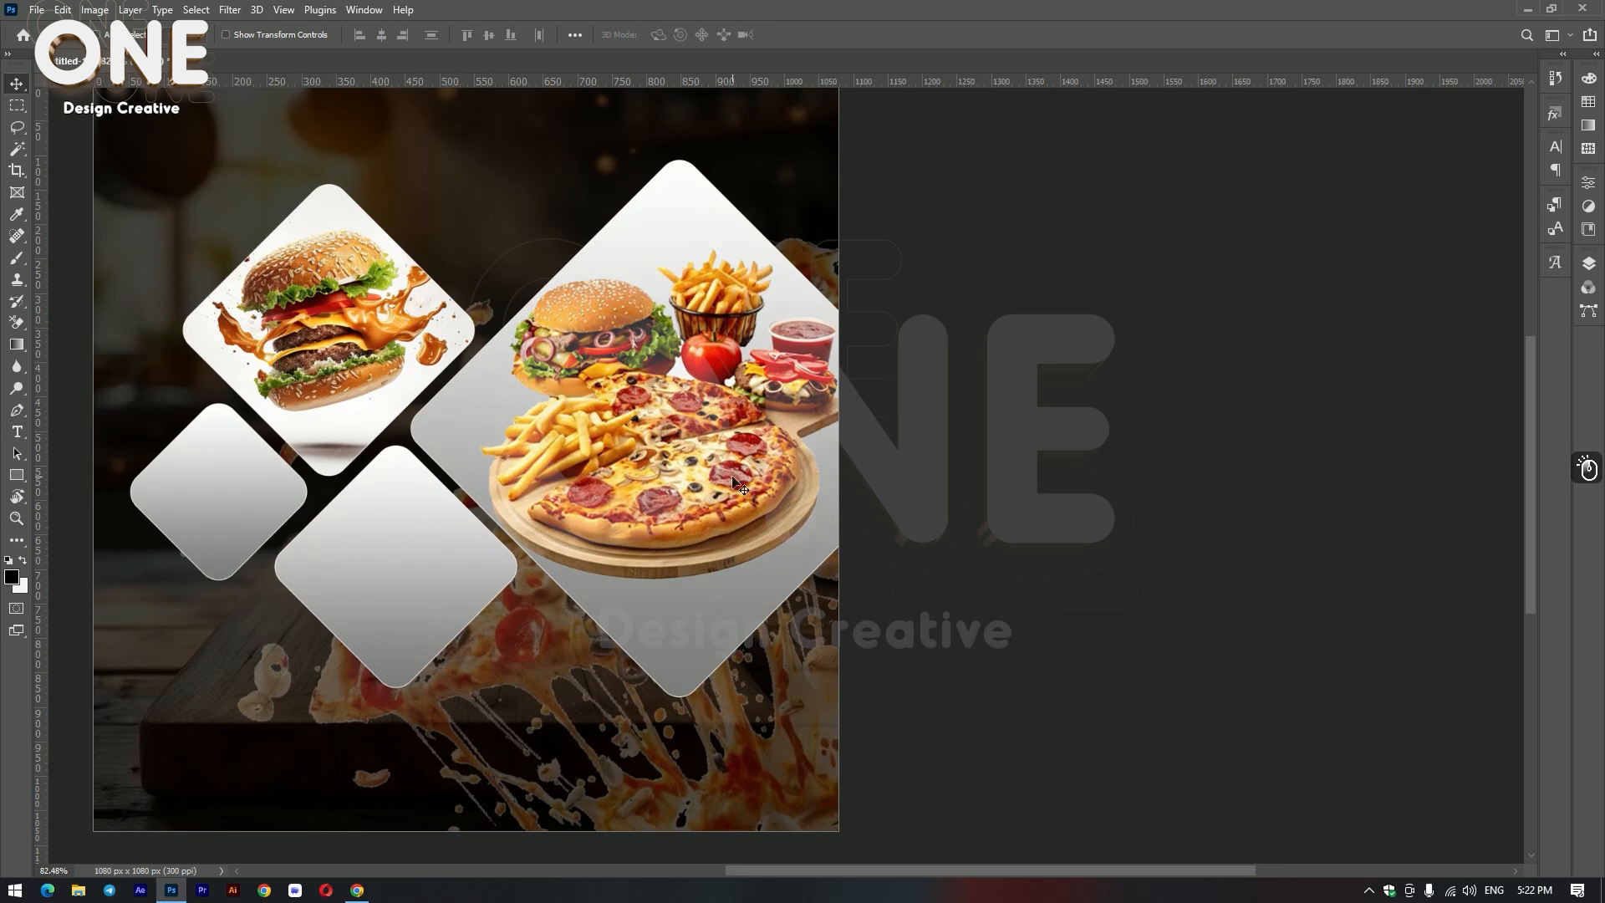
Step: Paste the red chili pepper picture and scale it down over the smallest diamond
scroll(789, 514, down, 1)
click(408, 516)
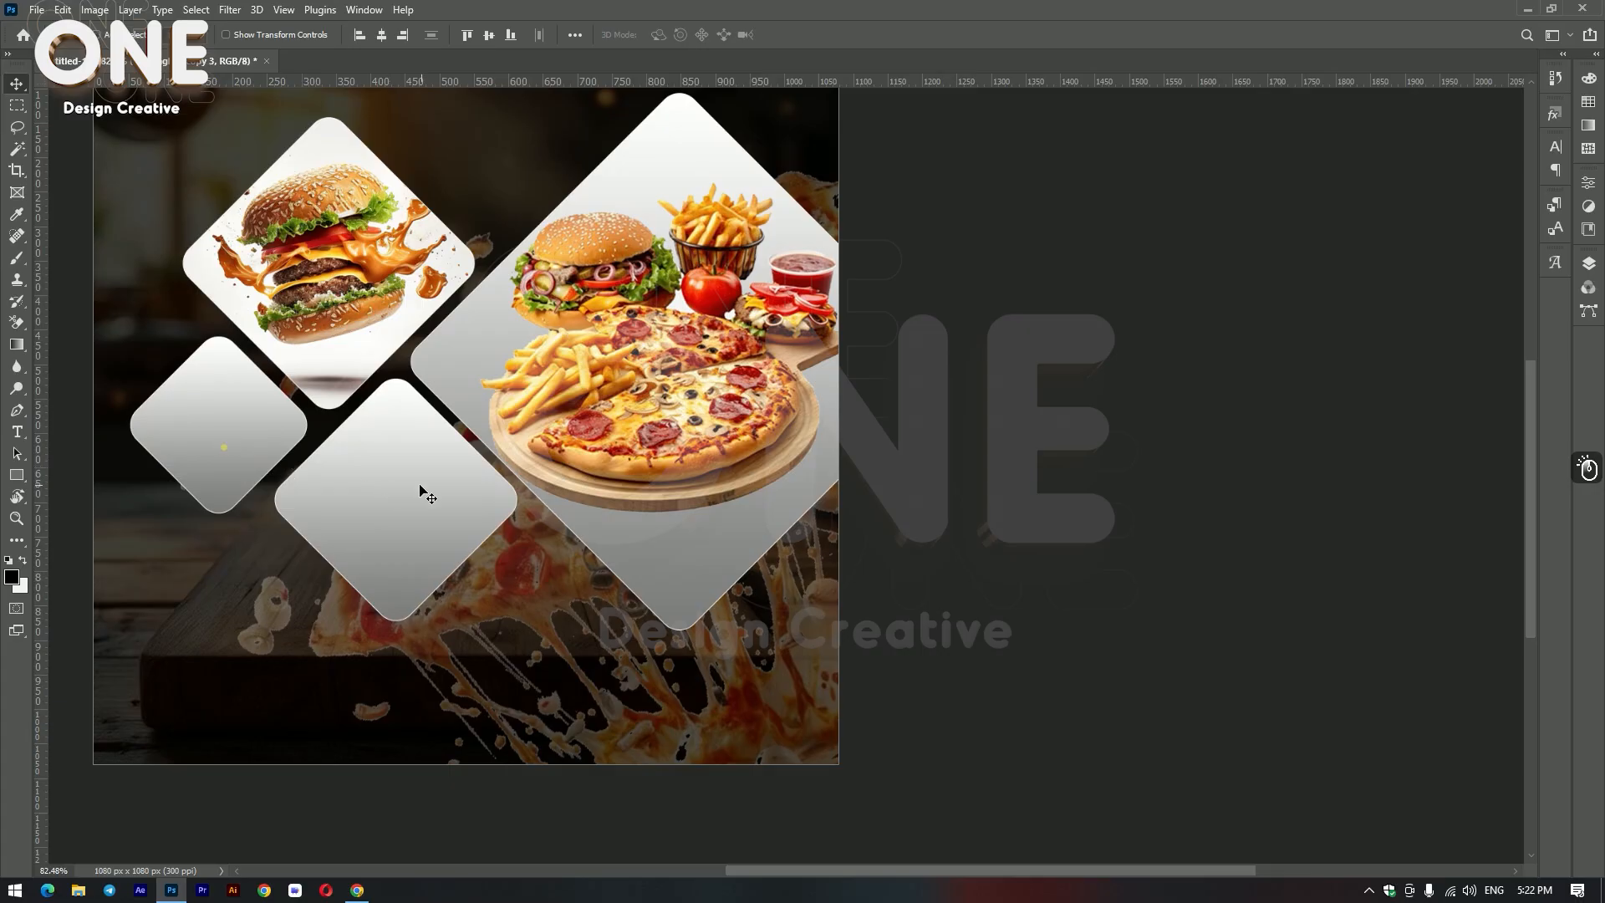
key(ctrl+v)
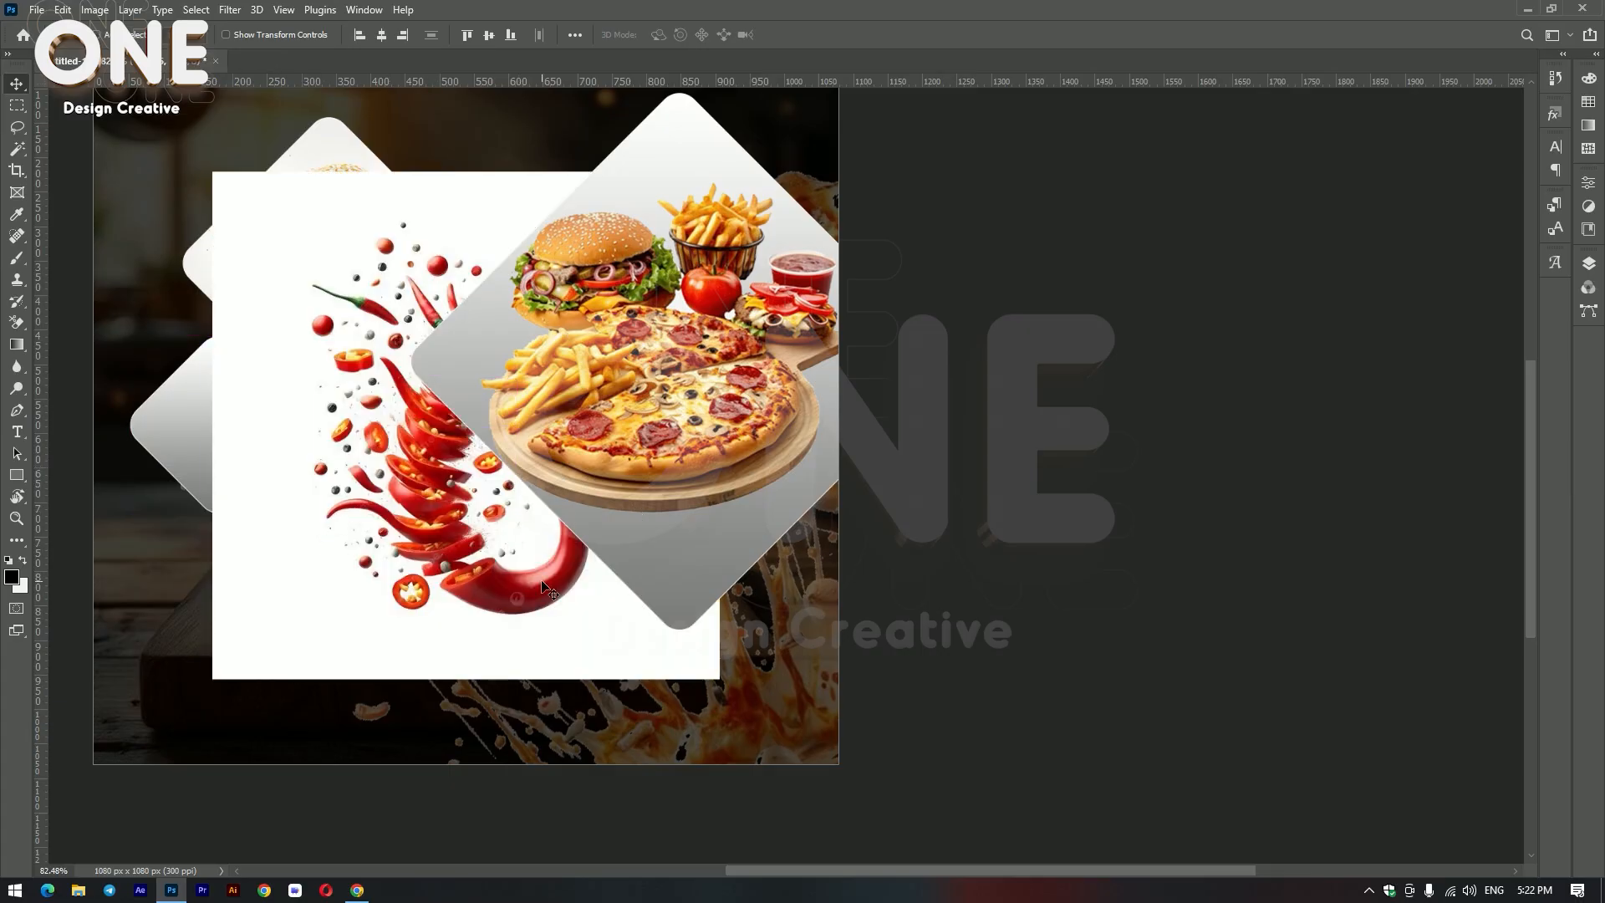
key(ctrl+t)
drag(718, 678, 195, 467)
key(Return)
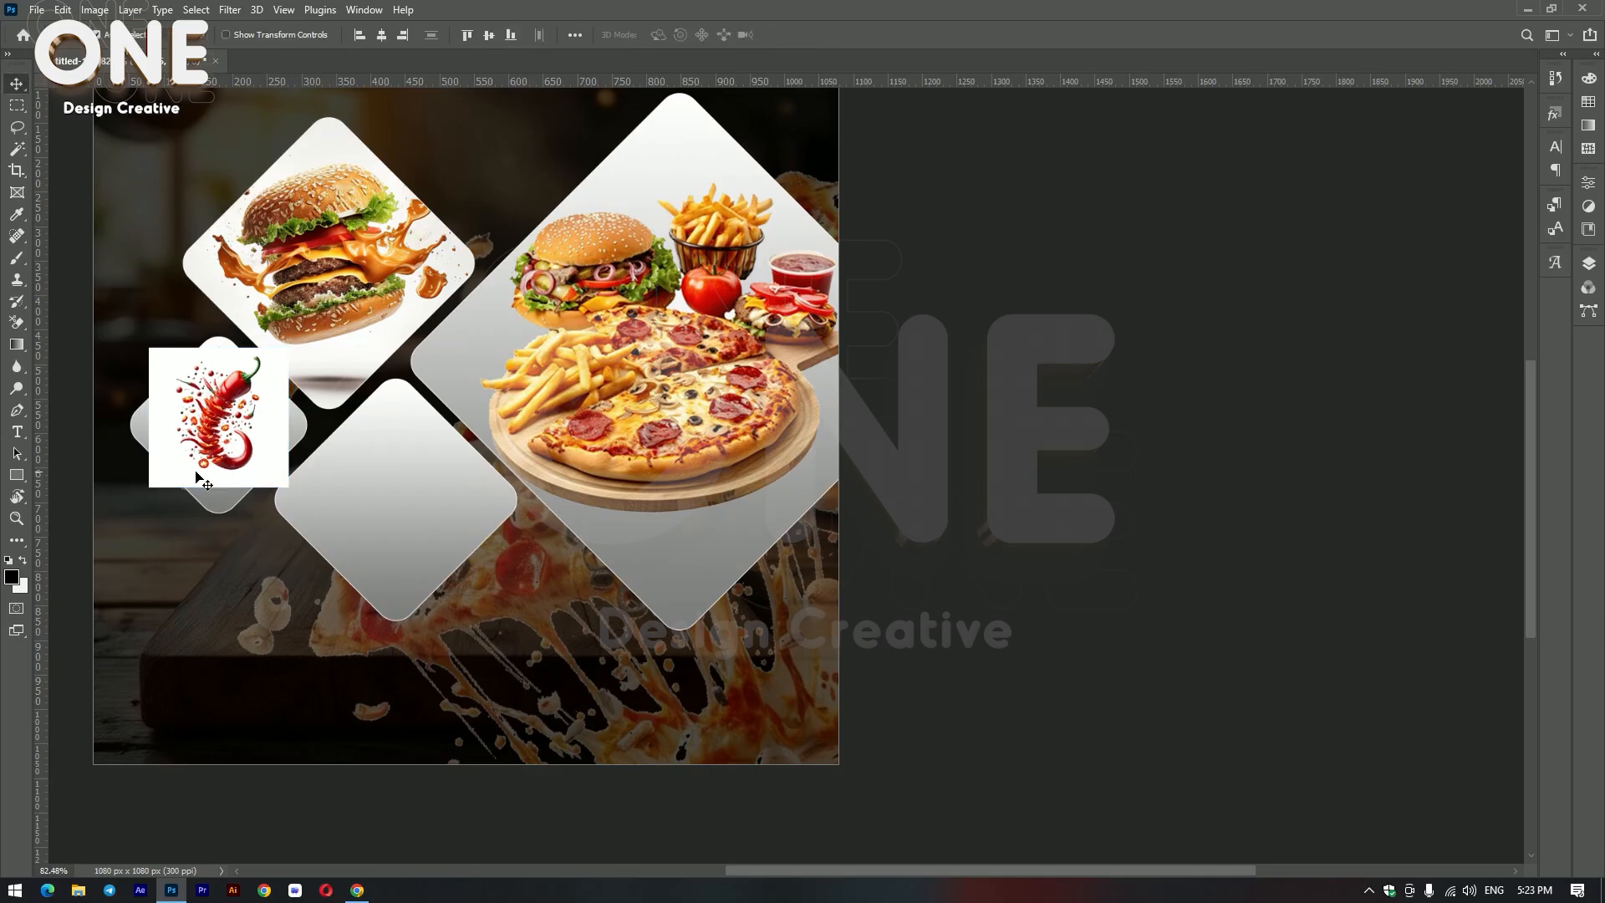
Step: Erase the chili picture's white background with the Background Eraser, using Discontiguous limits
click(1589, 188)
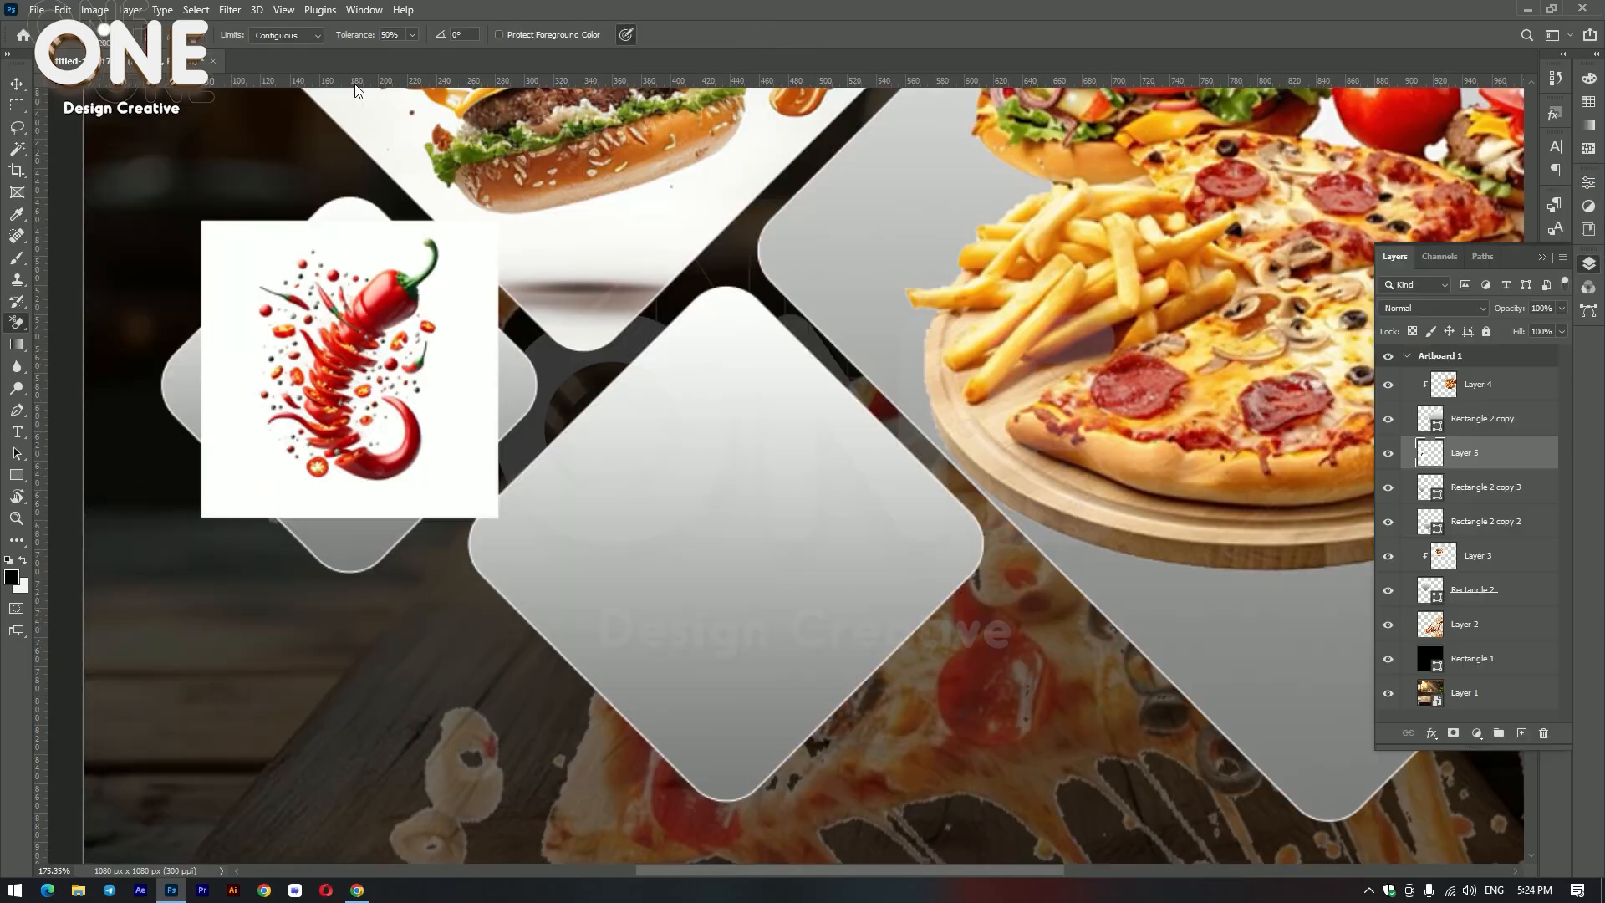
click(316, 35)
click(290, 52)
drag(236, 252, 209, 561)
mouse_move(481, 274)
mouse_down()
mouse_move(459, 243)
mouse_move(494, 574)
mouse_up()
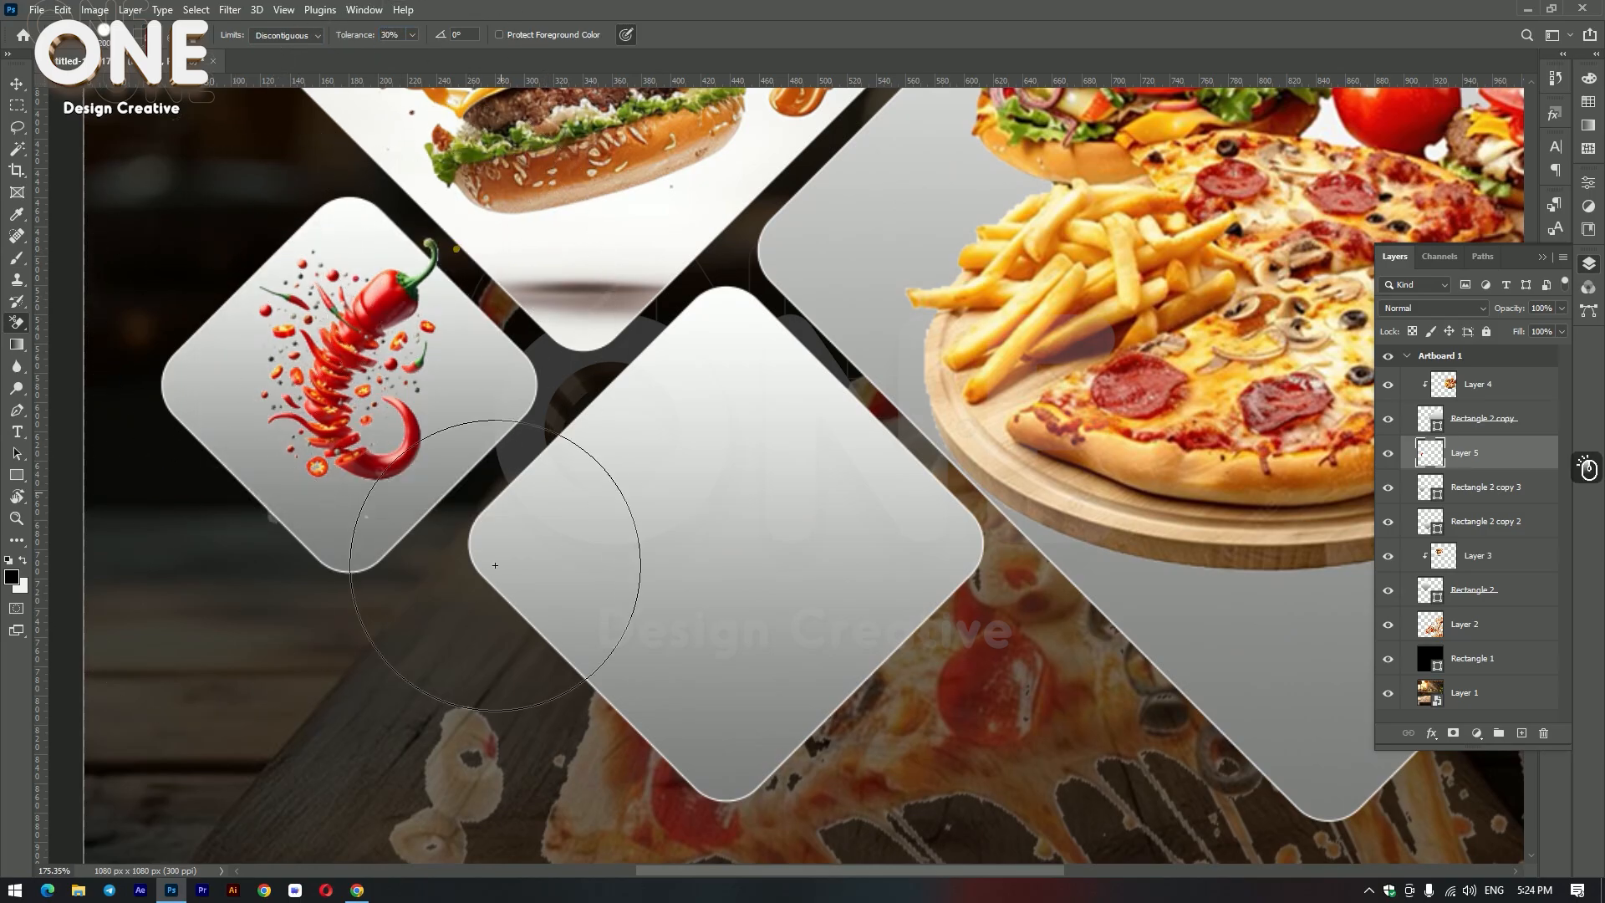
scroll(690, 474, down, 1)
scroll(363, 427, up, 3)
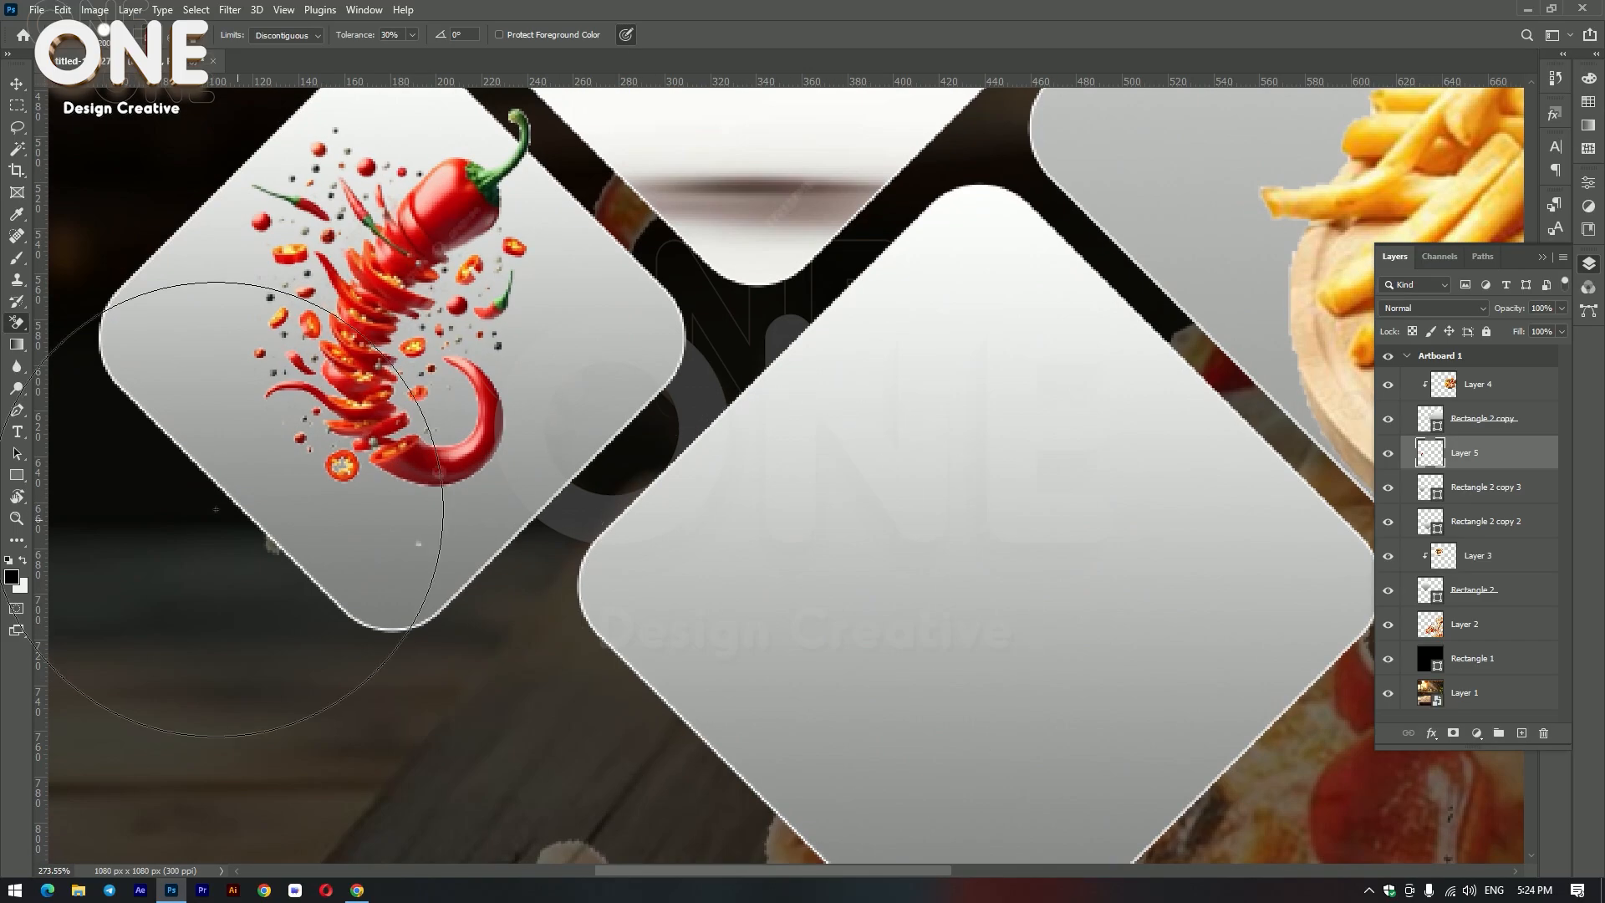
Step: Move the cut-out chili pepper slightly to centre it within the small diamond
click(16, 84)
scroll(368, 376, down, 3)
drag(377, 295, 364, 319)
scroll(311, 321, down, 5)
scroll(541, 391, up, 2)
drag(760, 353, 761, 404)
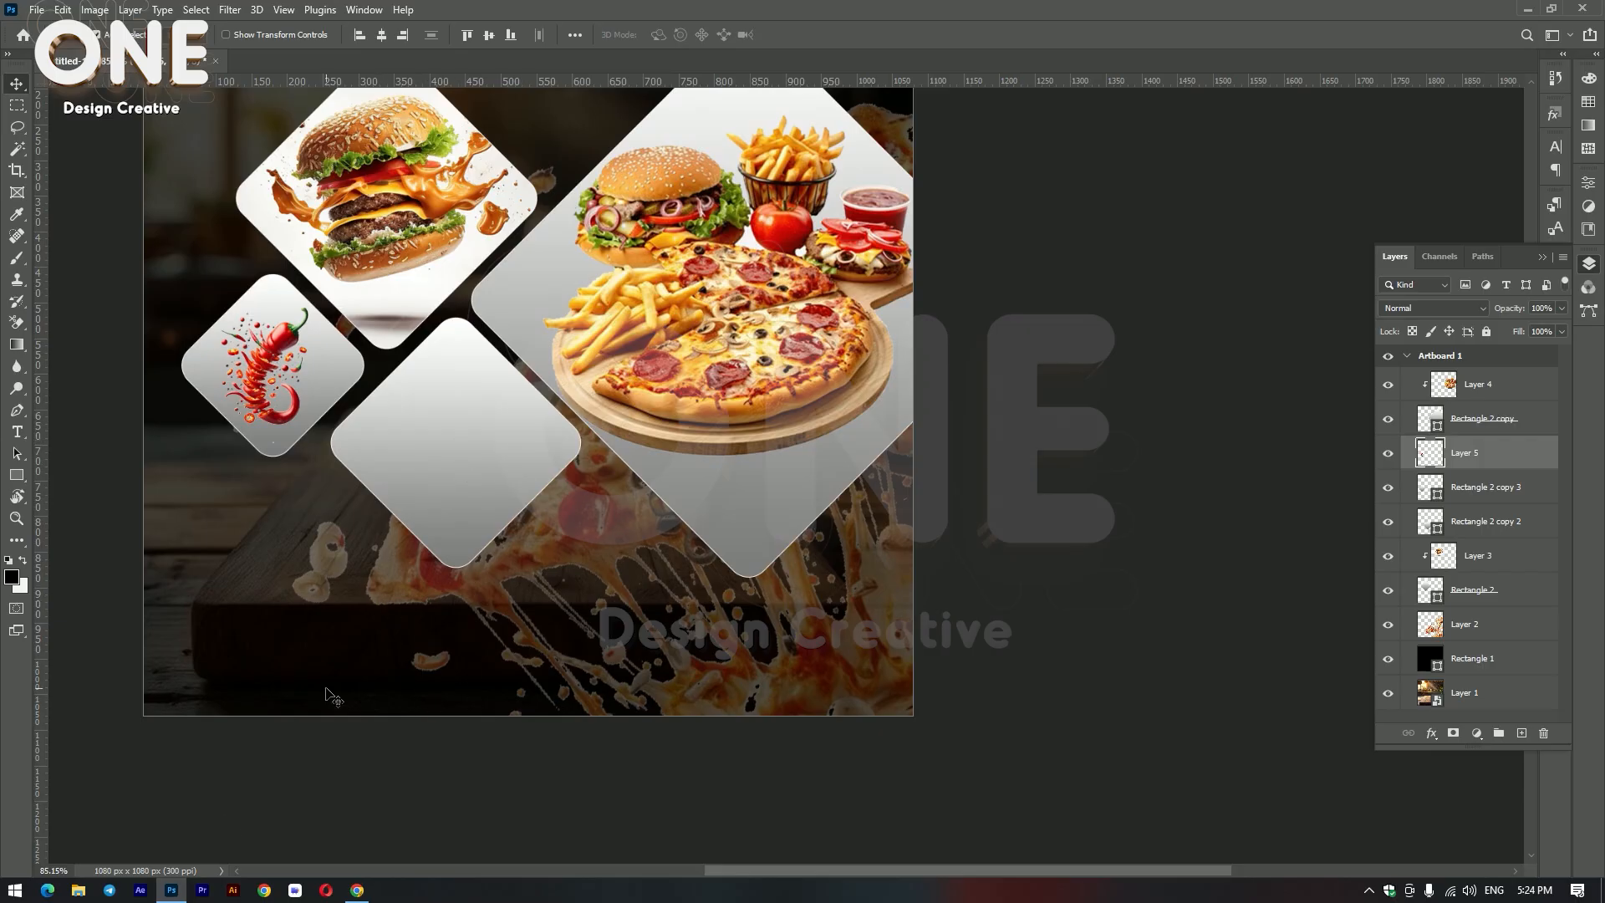
Step: Paste the fried chicken and fries picture, scale it down and position it over the empty lower diamond
key(ctrl+v)
scroll(663, 575, down, 2)
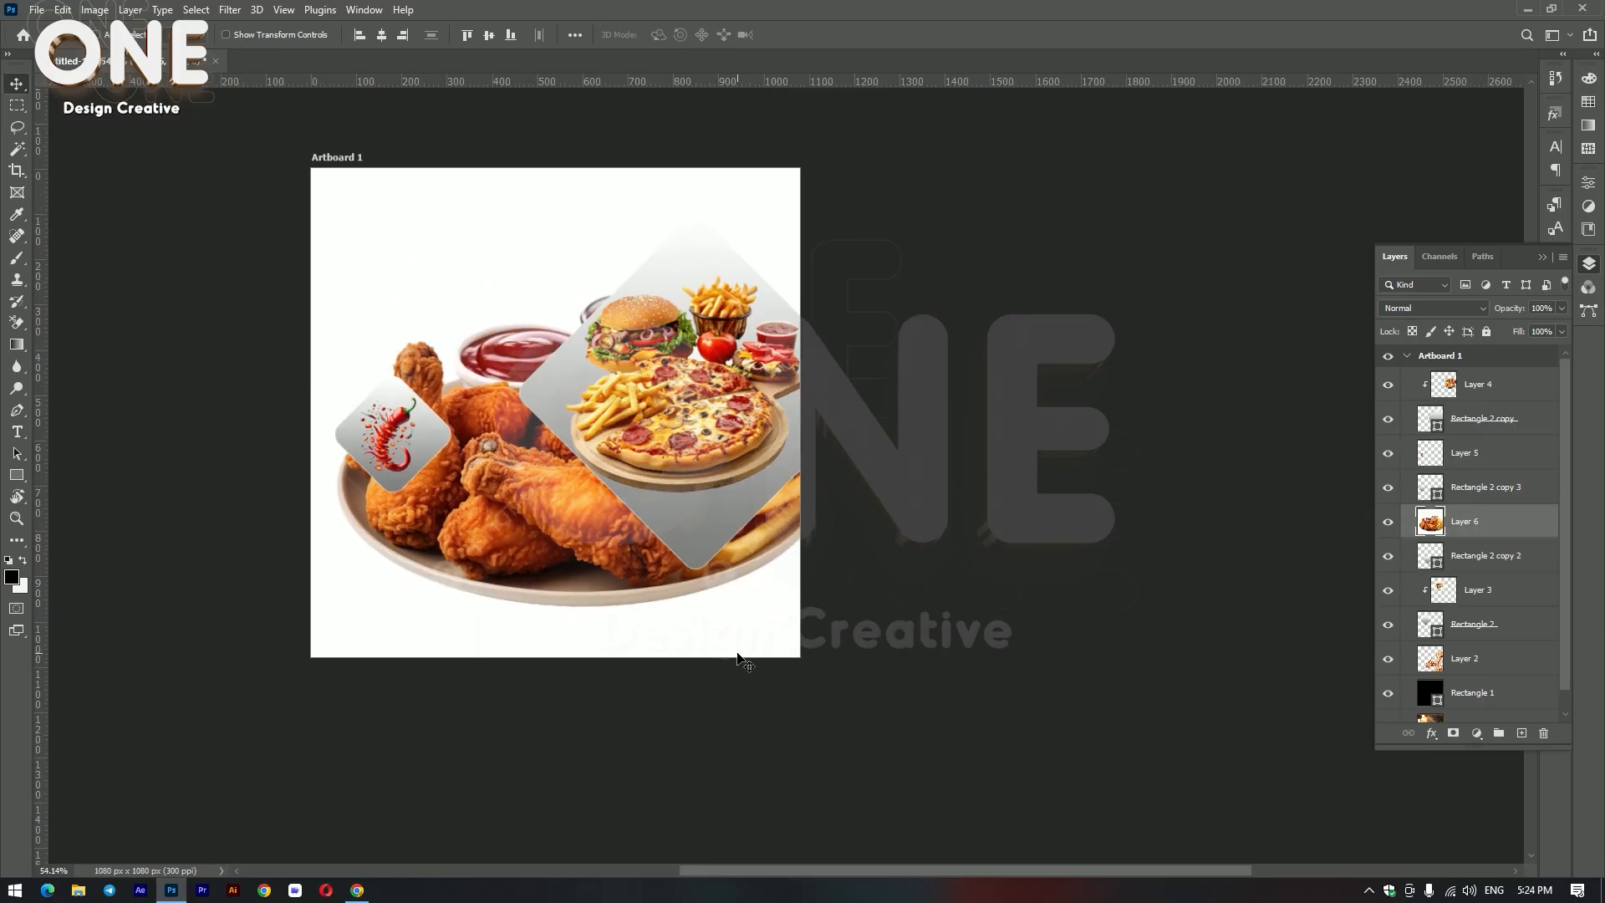
key(ctrl+t)
drag(862, 721, 739, 597)
drag(539, 500, 502, 536)
drag(694, 624, 618, 545)
drag(533, 506, 497, 523)
drag(582, 560, 601, 581)
key(Return)
scroll(586, 551, up, 4)
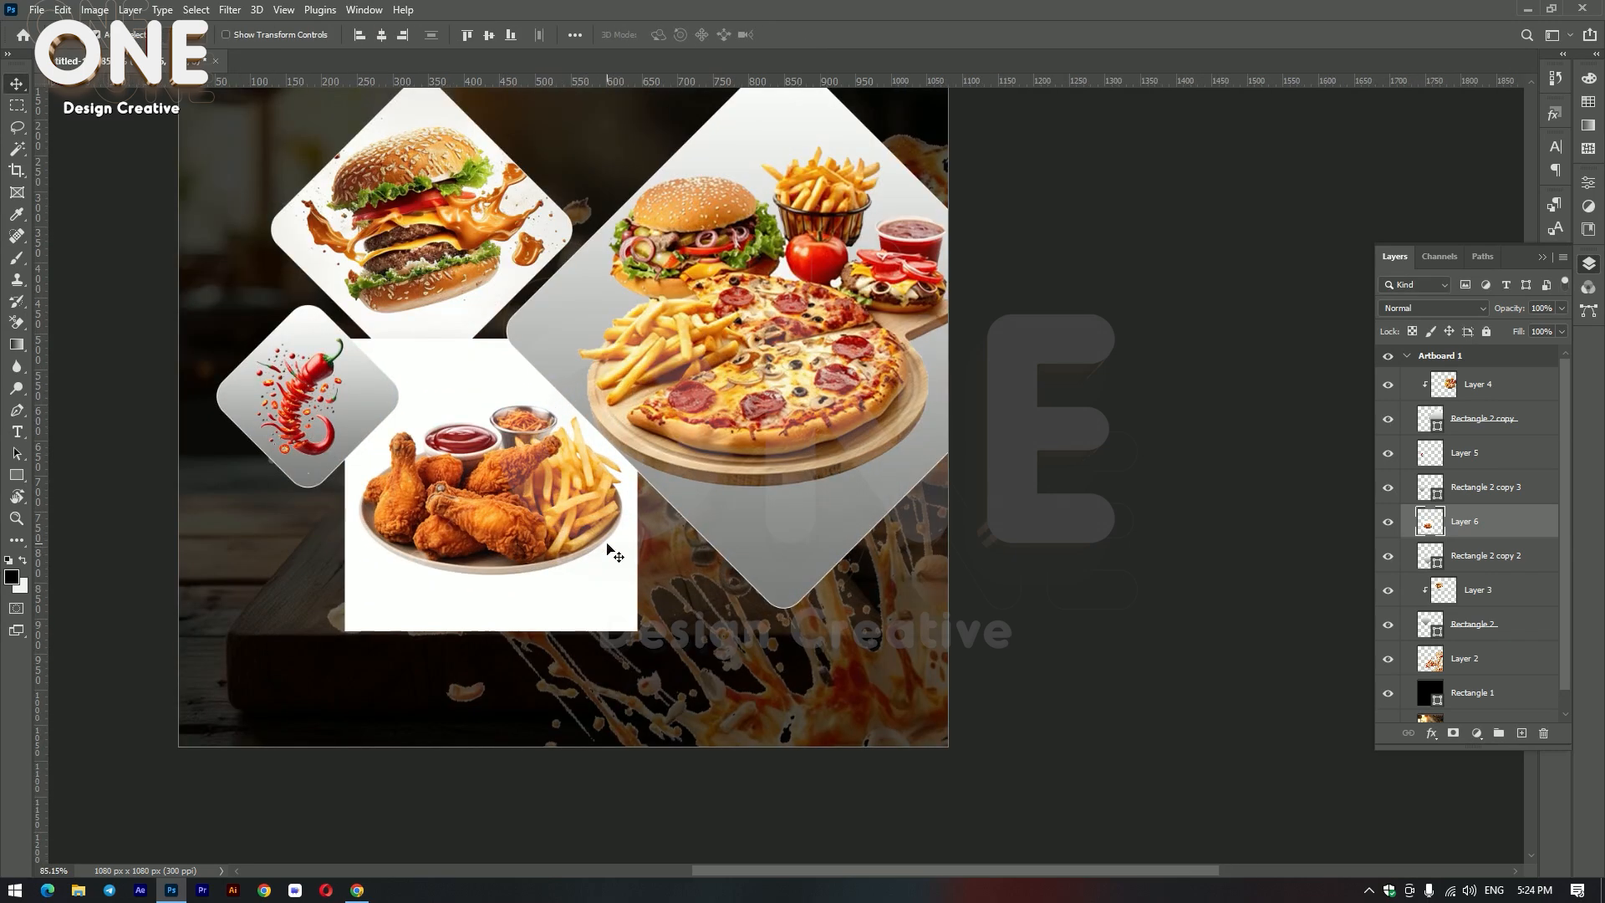
Step: Select the chicken picture's white background with the Magic Wand, delete it and clear the selection
key(w)
click(482, 401)
scroll(579, 465, up, 3)
key(Delete)
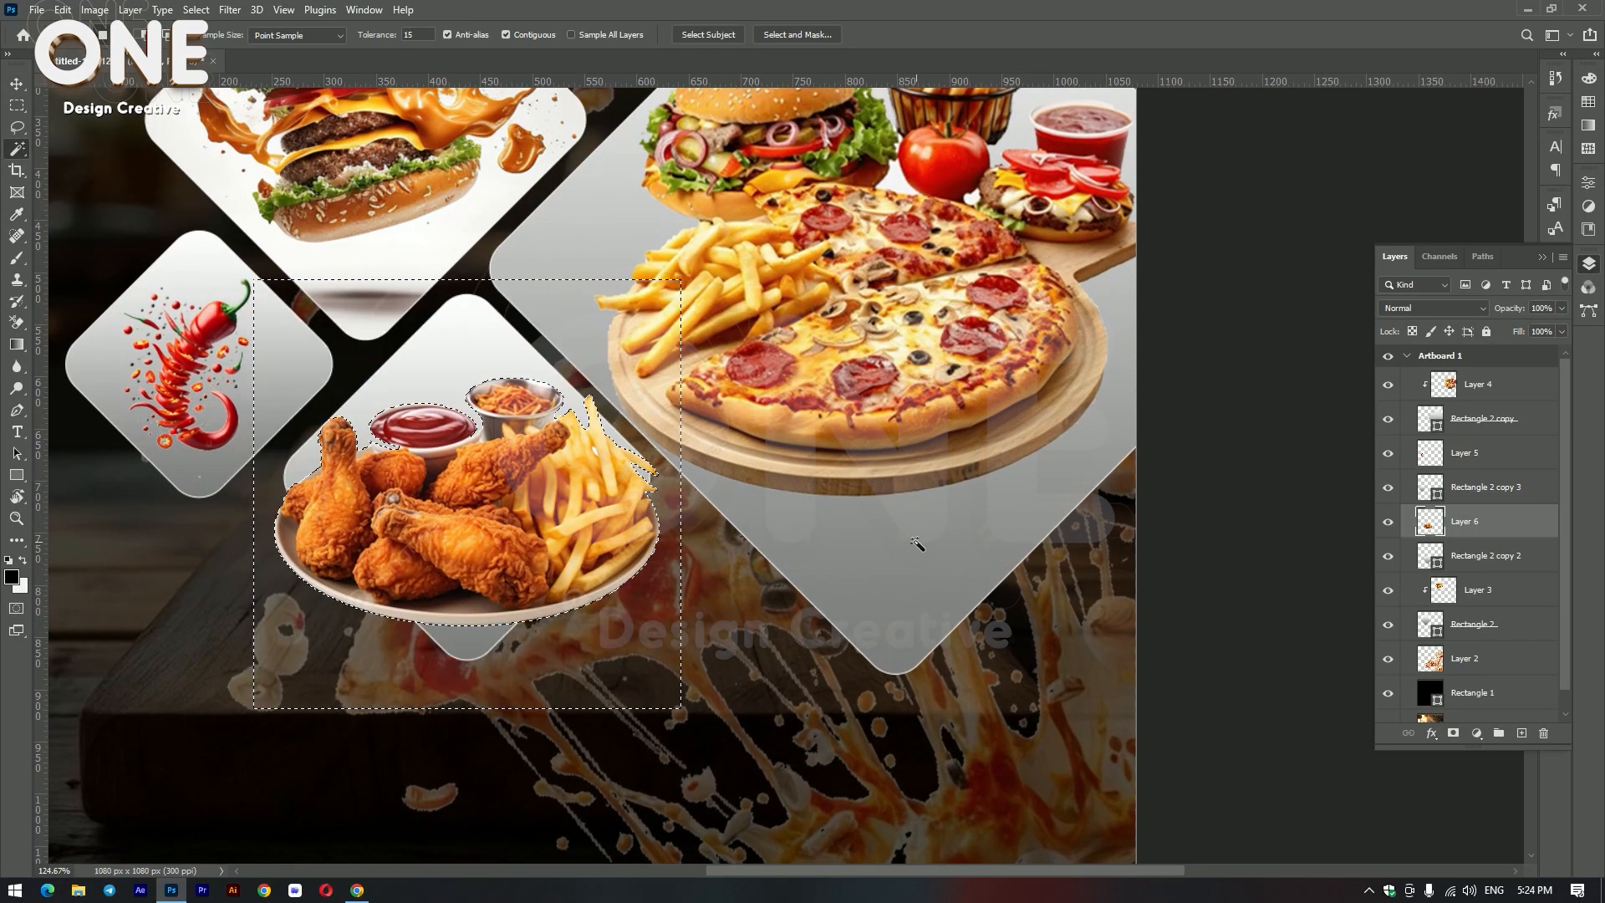
click(17, 82)
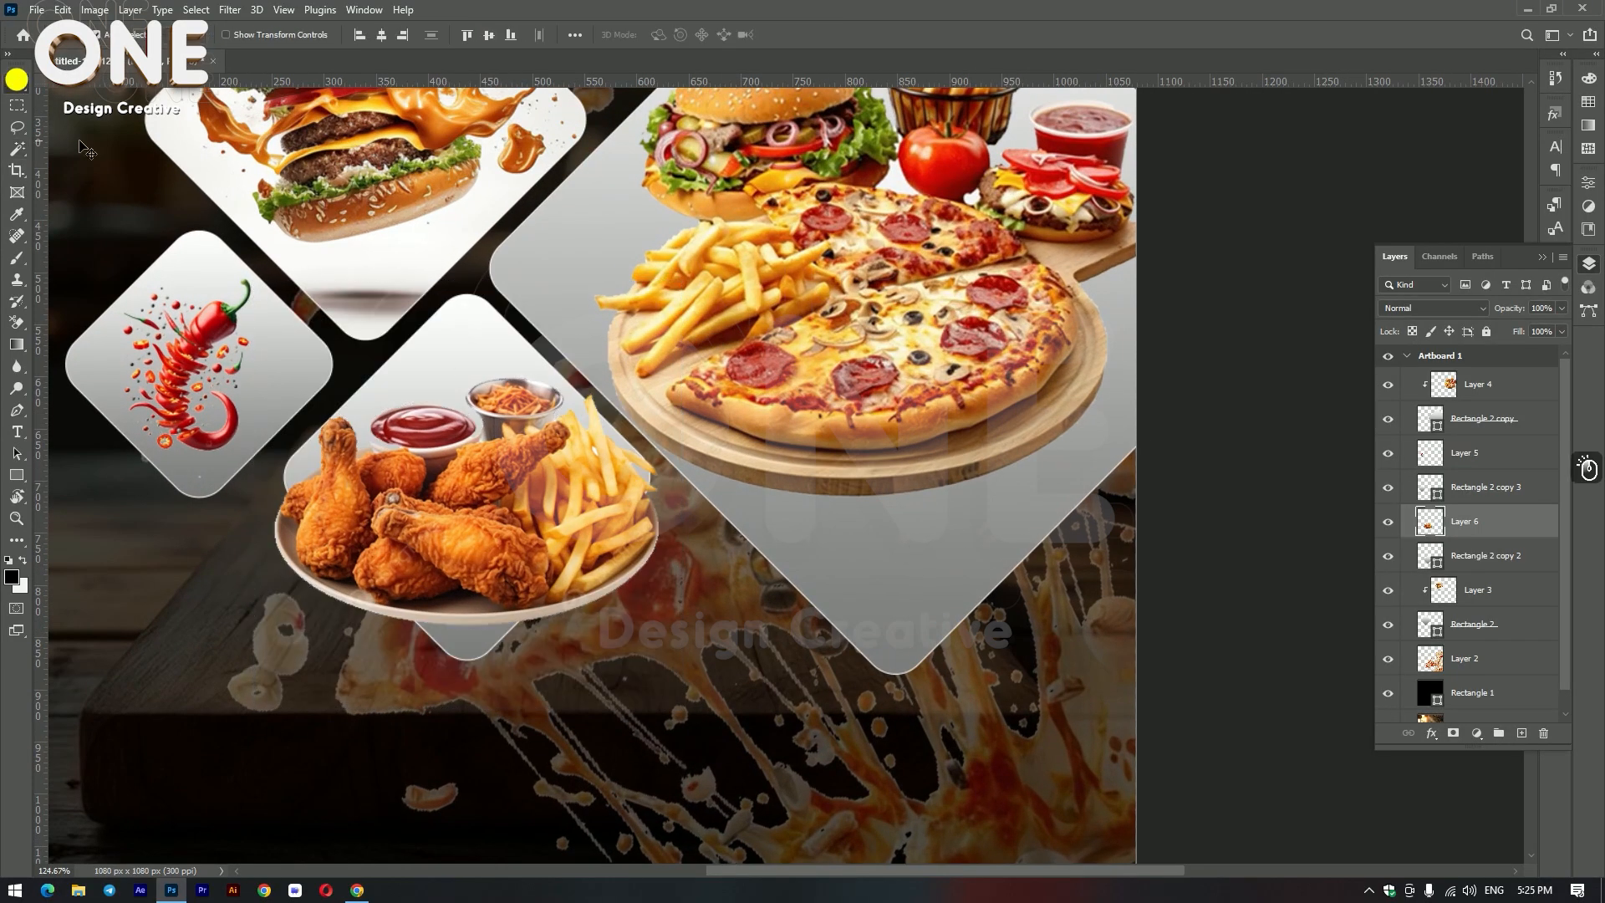
Step: Scale the cut-out chicken plate down and centre it so it fits inside its diamond
key(ctrl+t)
drag(663, 629, 578, 572)
drag(464, 505, 448, 456)
drag(548, 519, 492, 514)
key(Return)
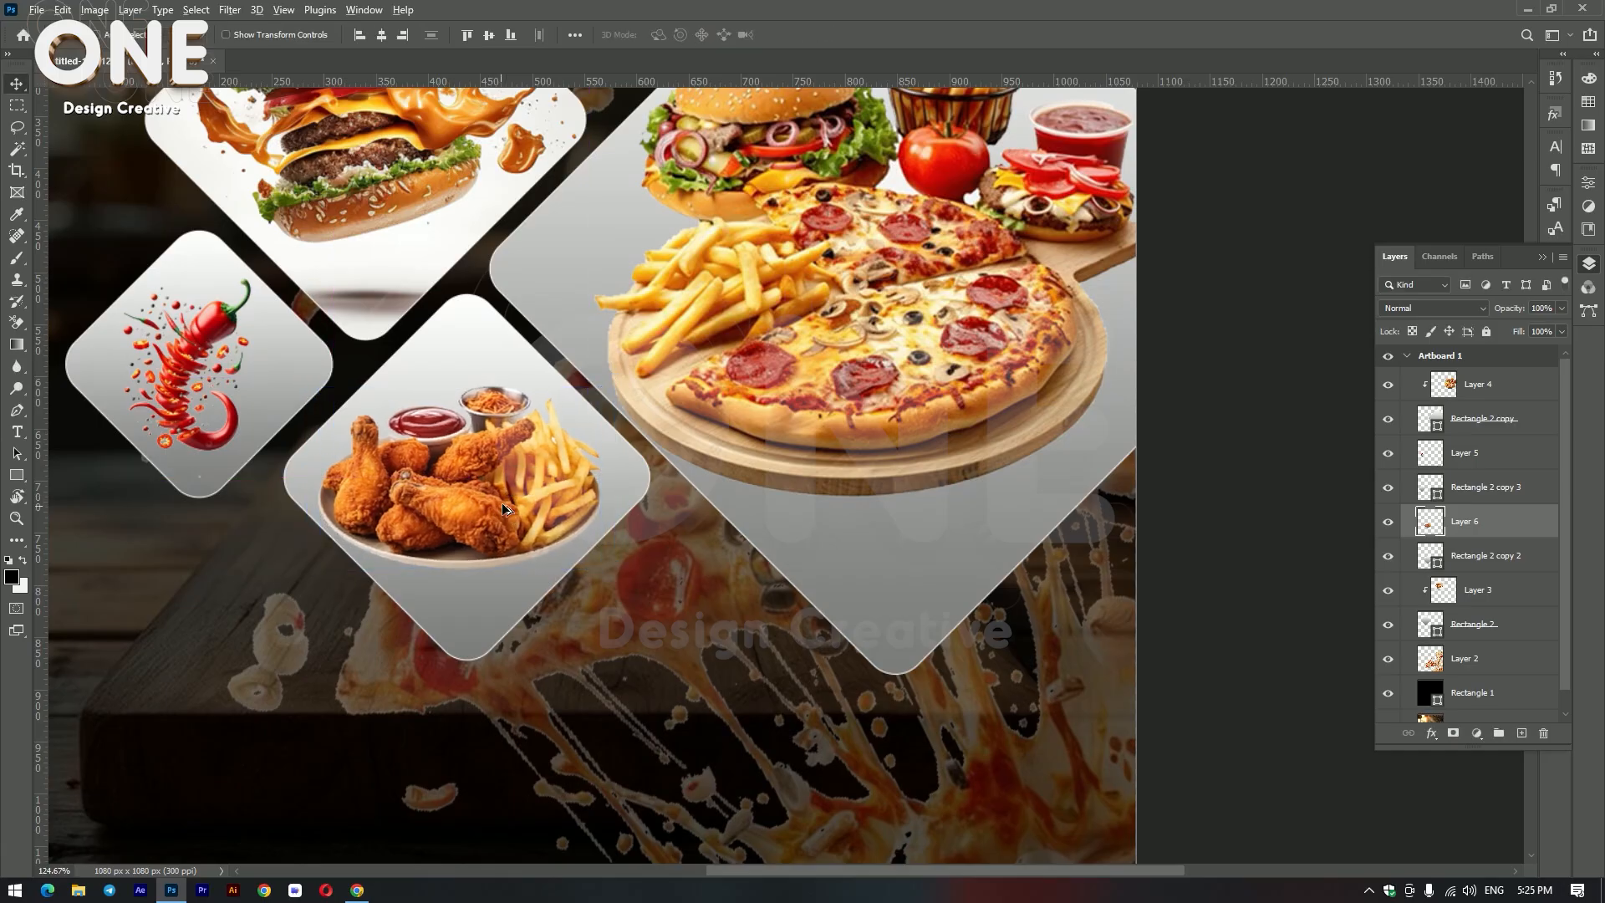
scroll(660, 535, down, 7)
scroll(696, 594, up, 3)
scroll(701, 595, down, 2)
Step: With no layer selected, draw a 1028 x 222 px rectangle across the top of the artboard and round its corners to 32 px
click(1081, 516)
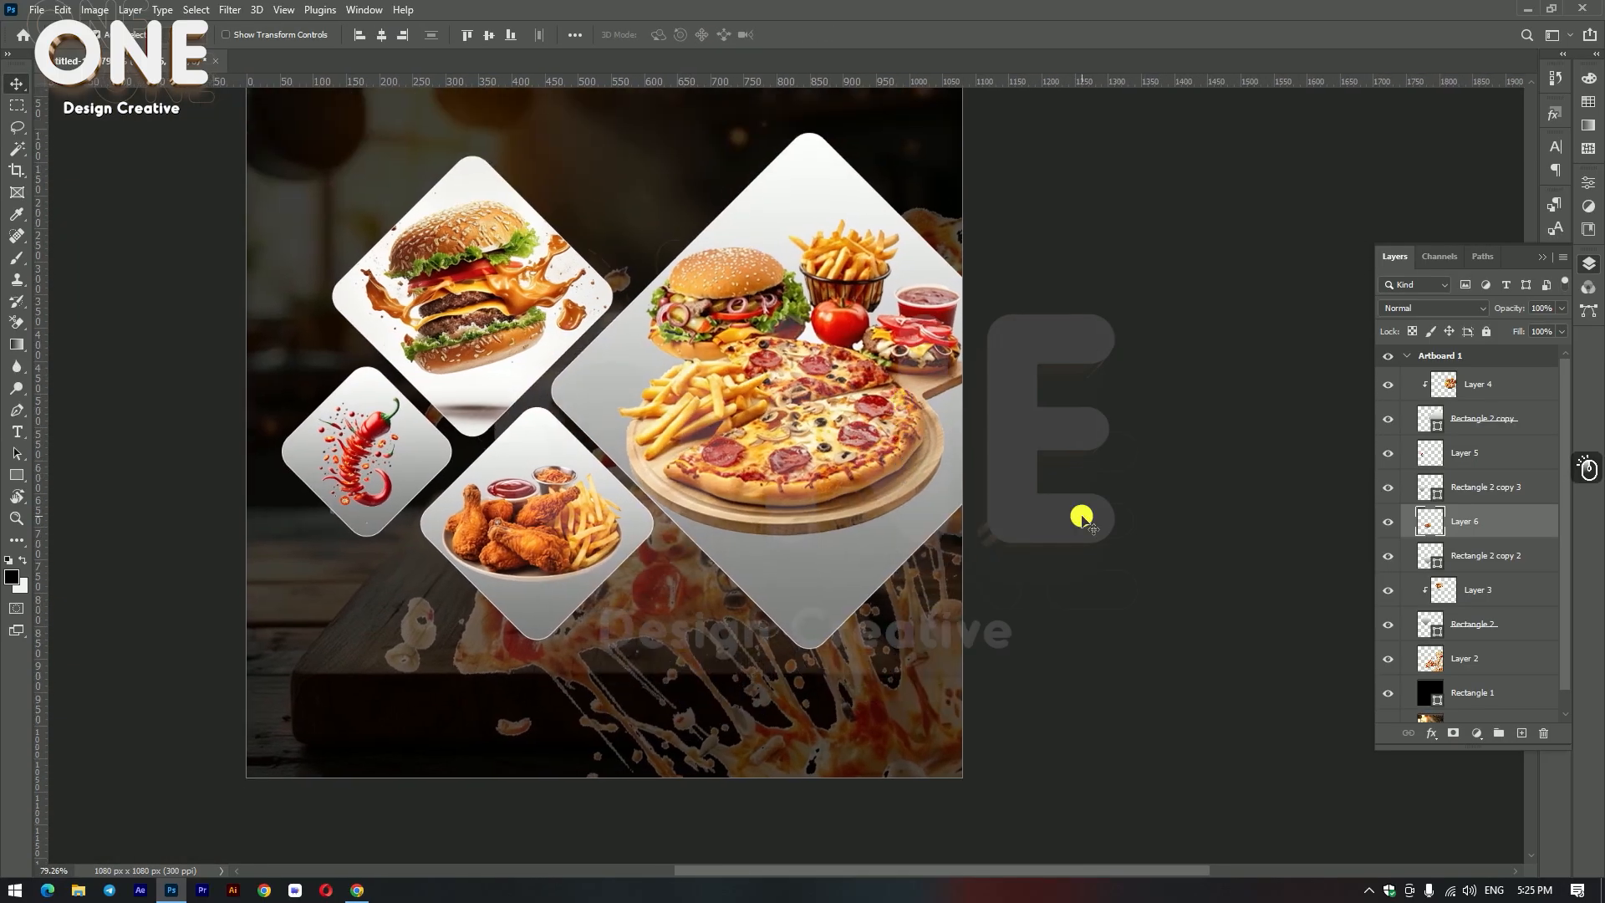
scroll(809, 574, up, 2)
click(1126, 584)
click(1126, 584)
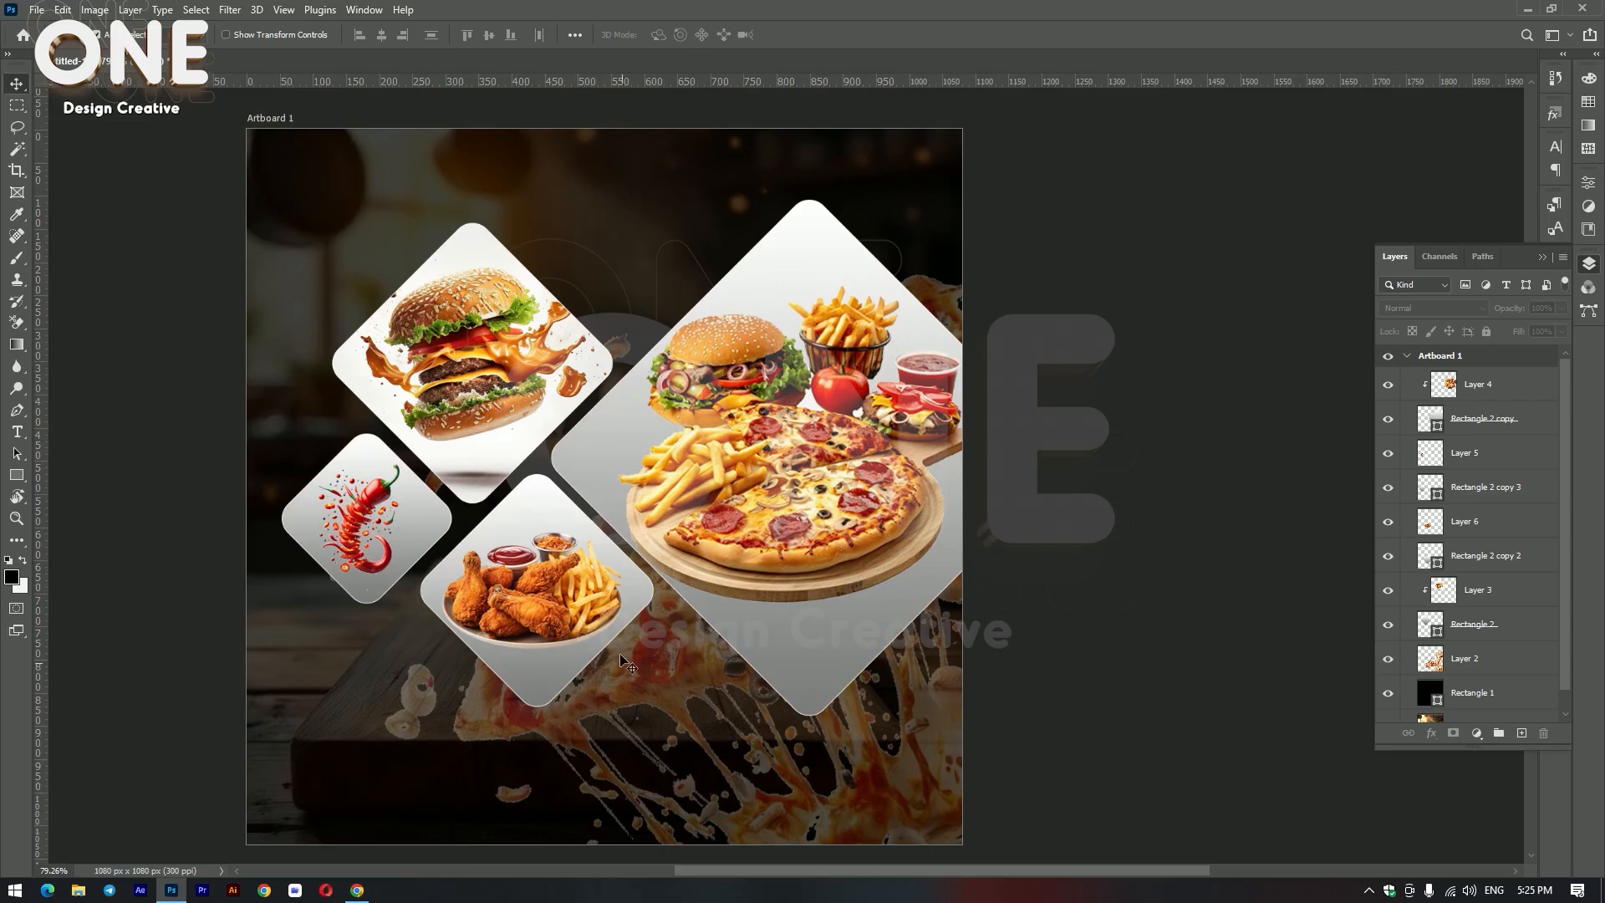
click(17, 84)
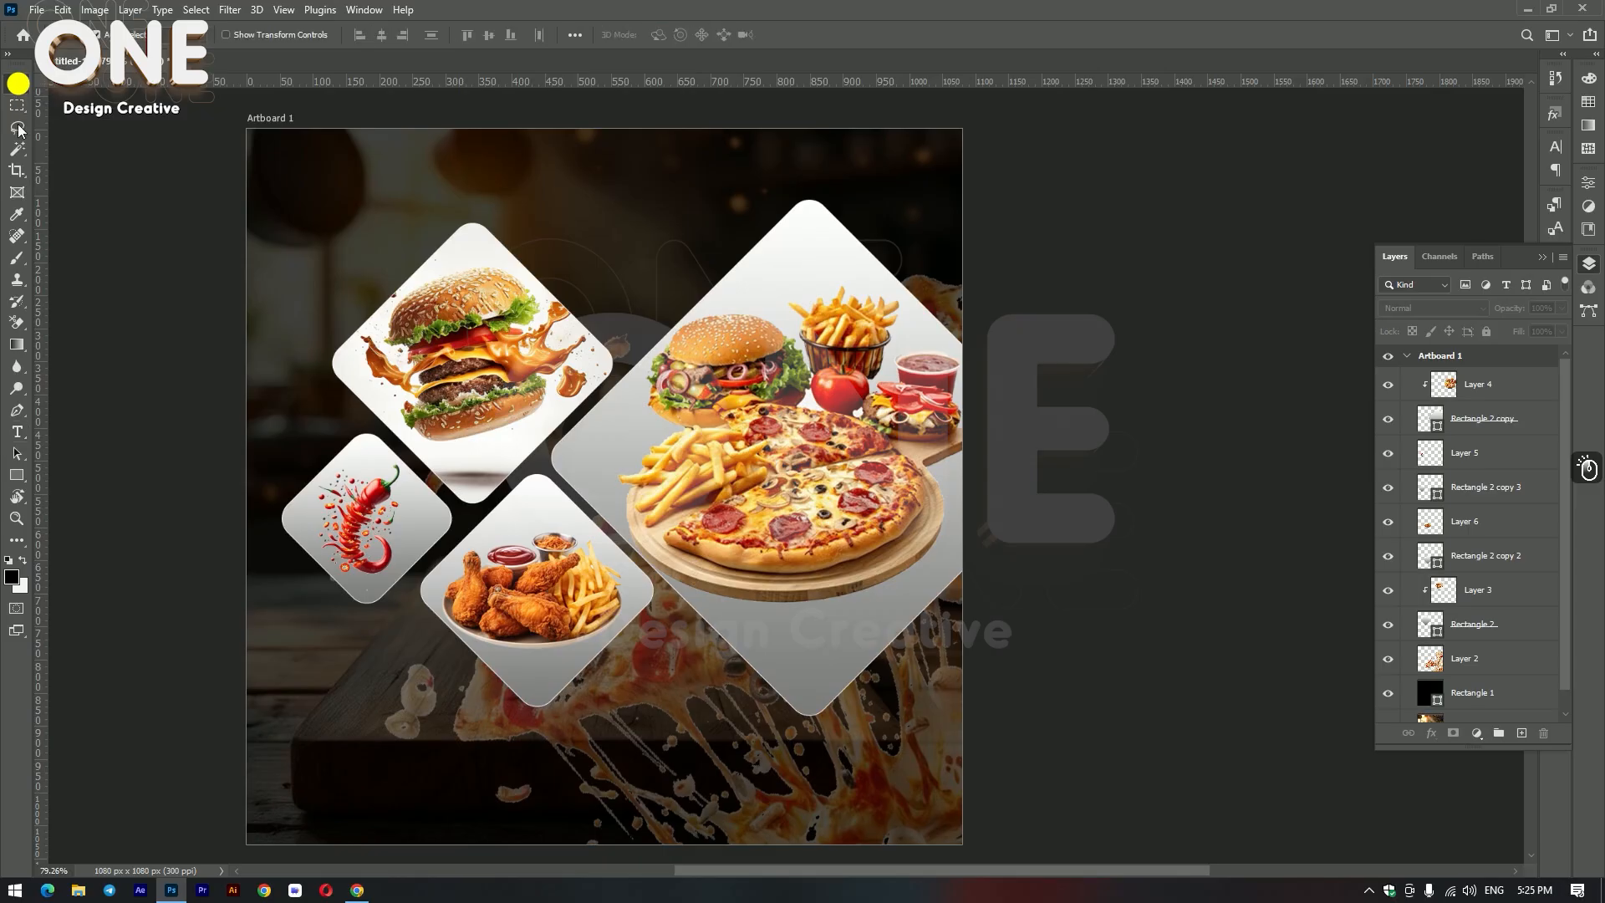
click(16, 475)
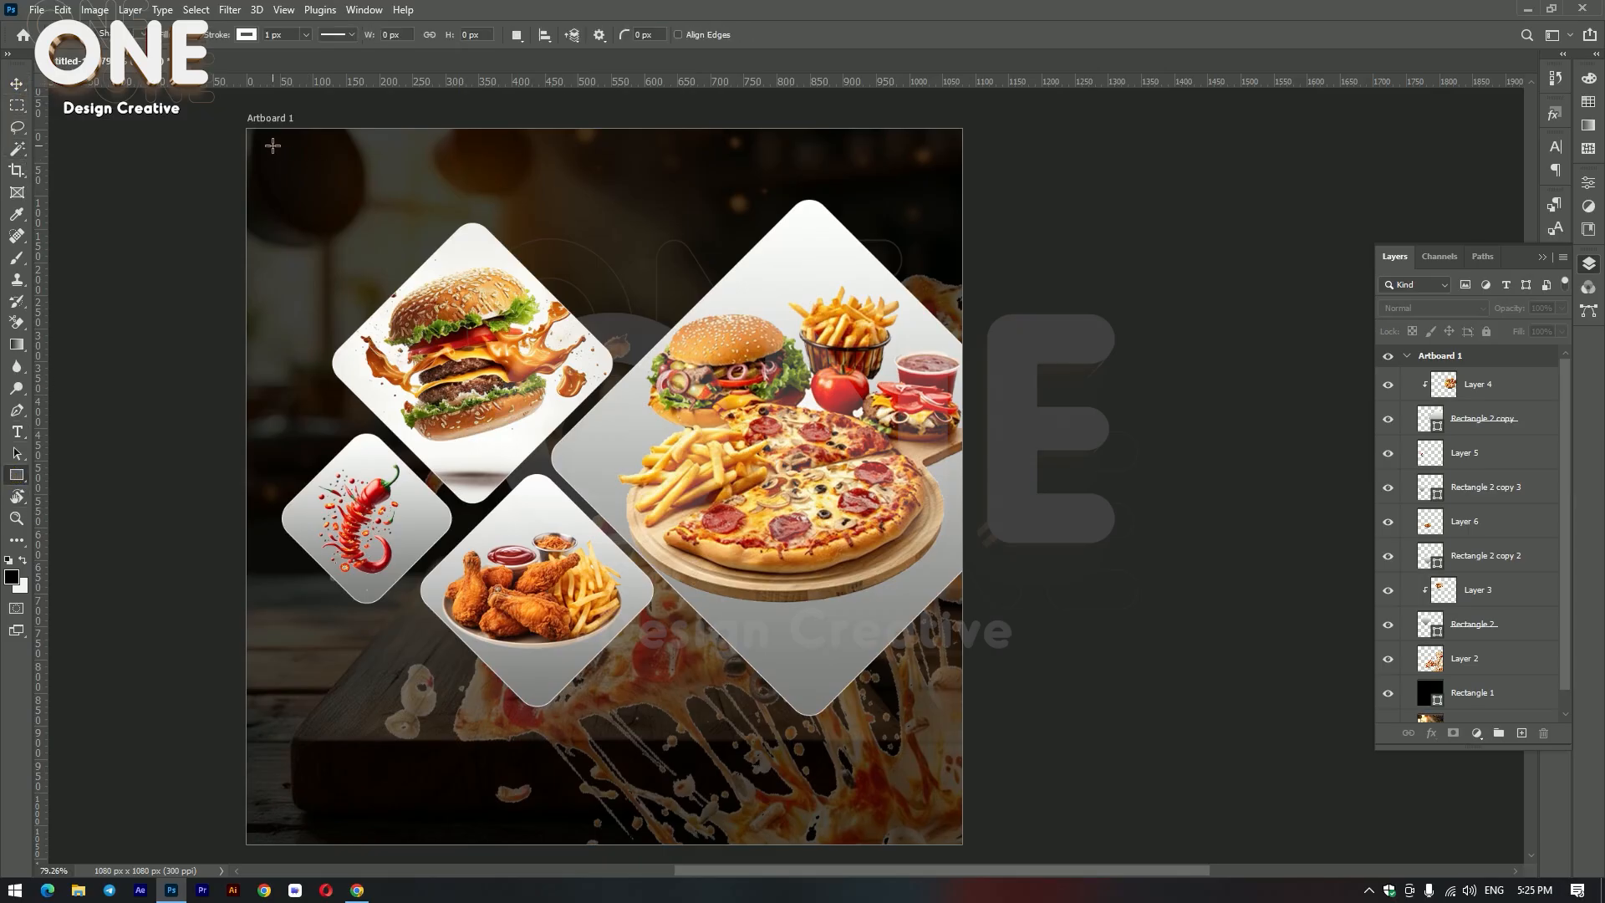
drag(268, 141, 948, 288)
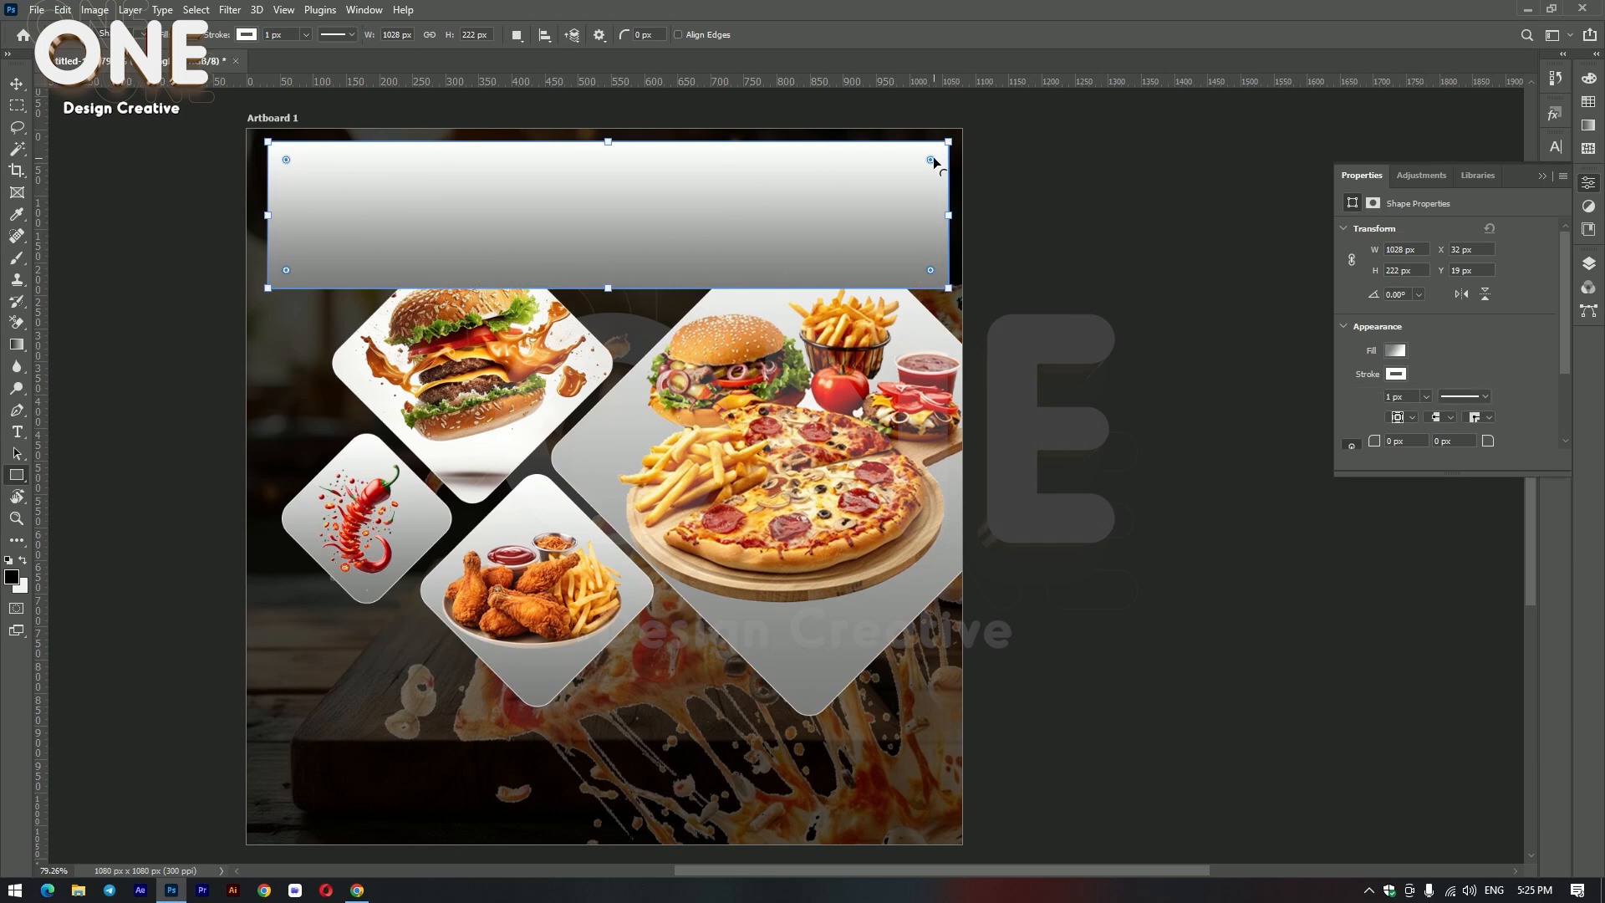
drag(930, 161, 935, 150)
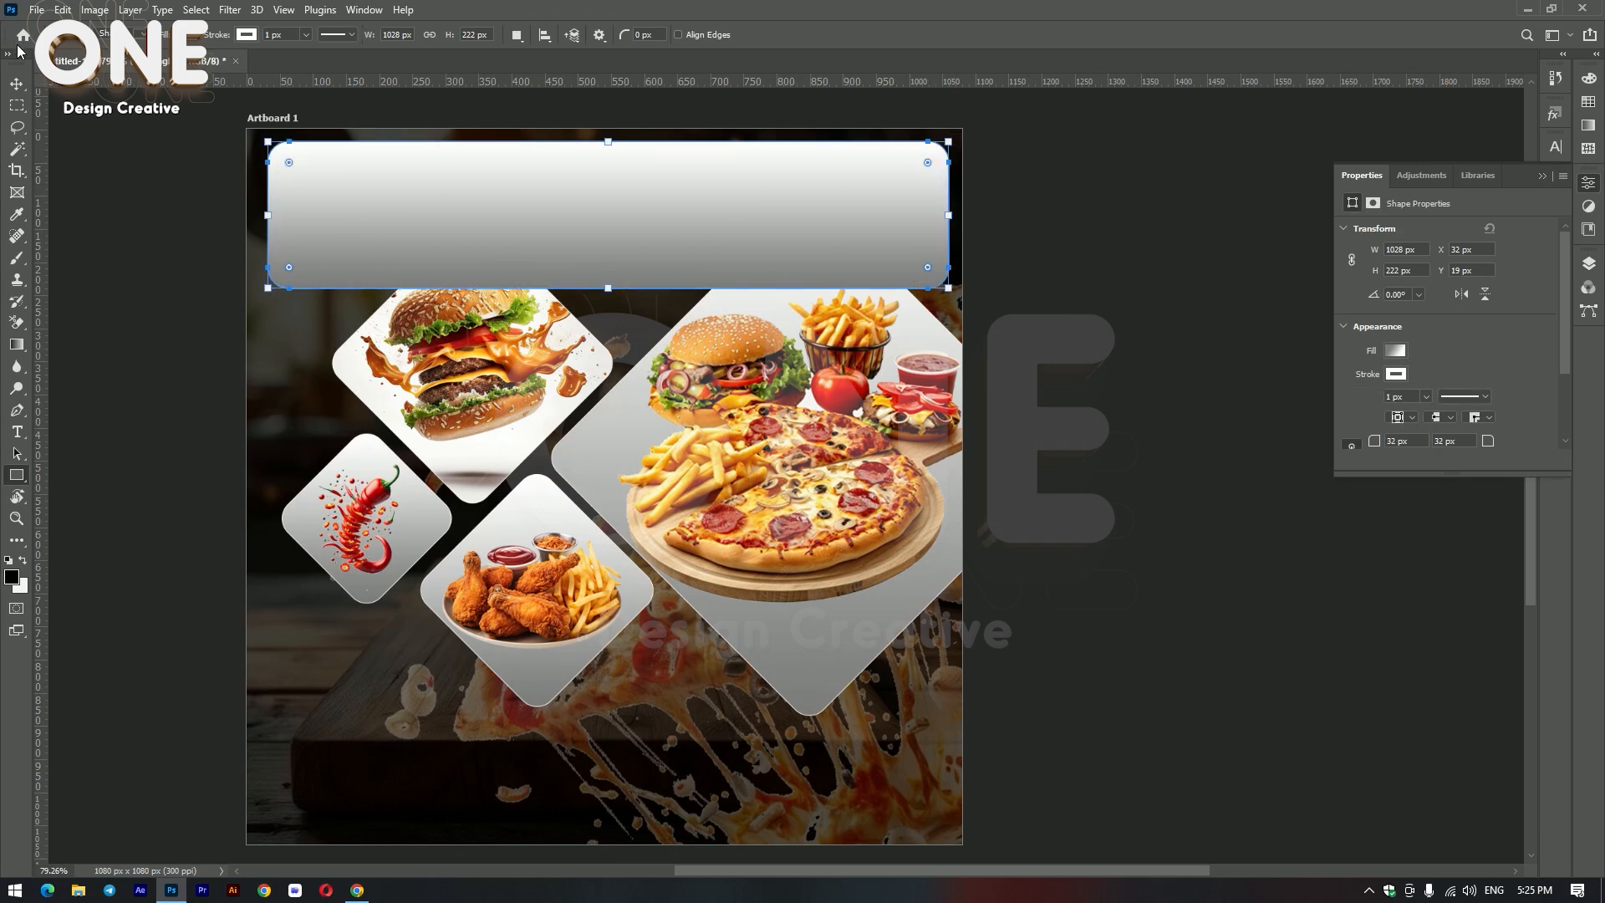
click(22, 88)
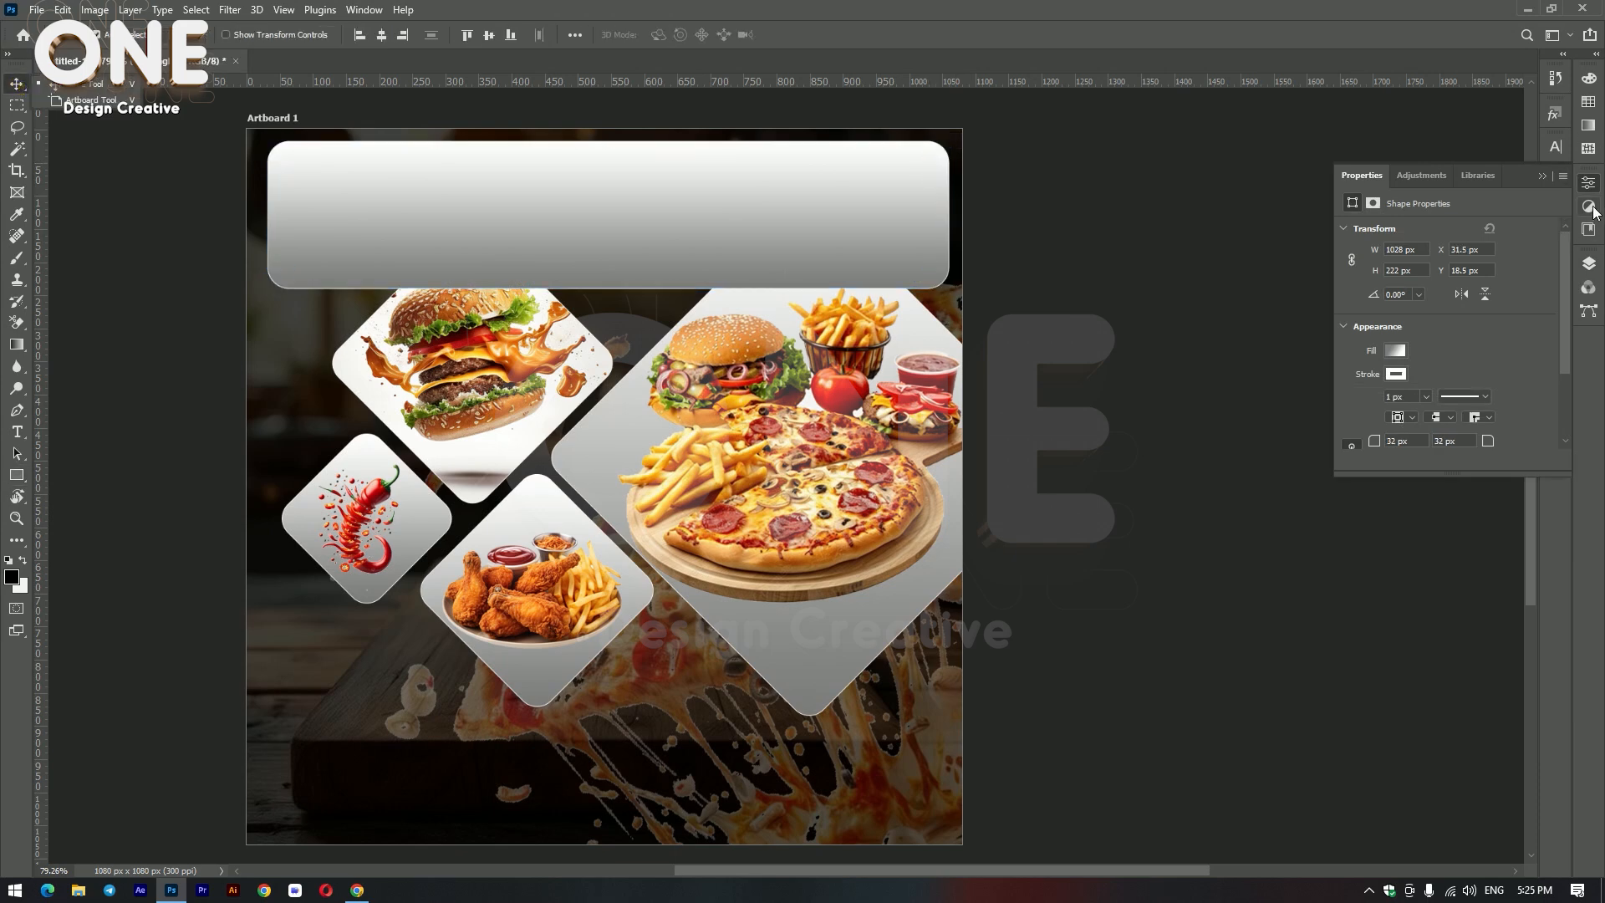
Step: Set the opacity of the new top rectangle's layer to 30%
click(1588, 264)
click(1553, 308)
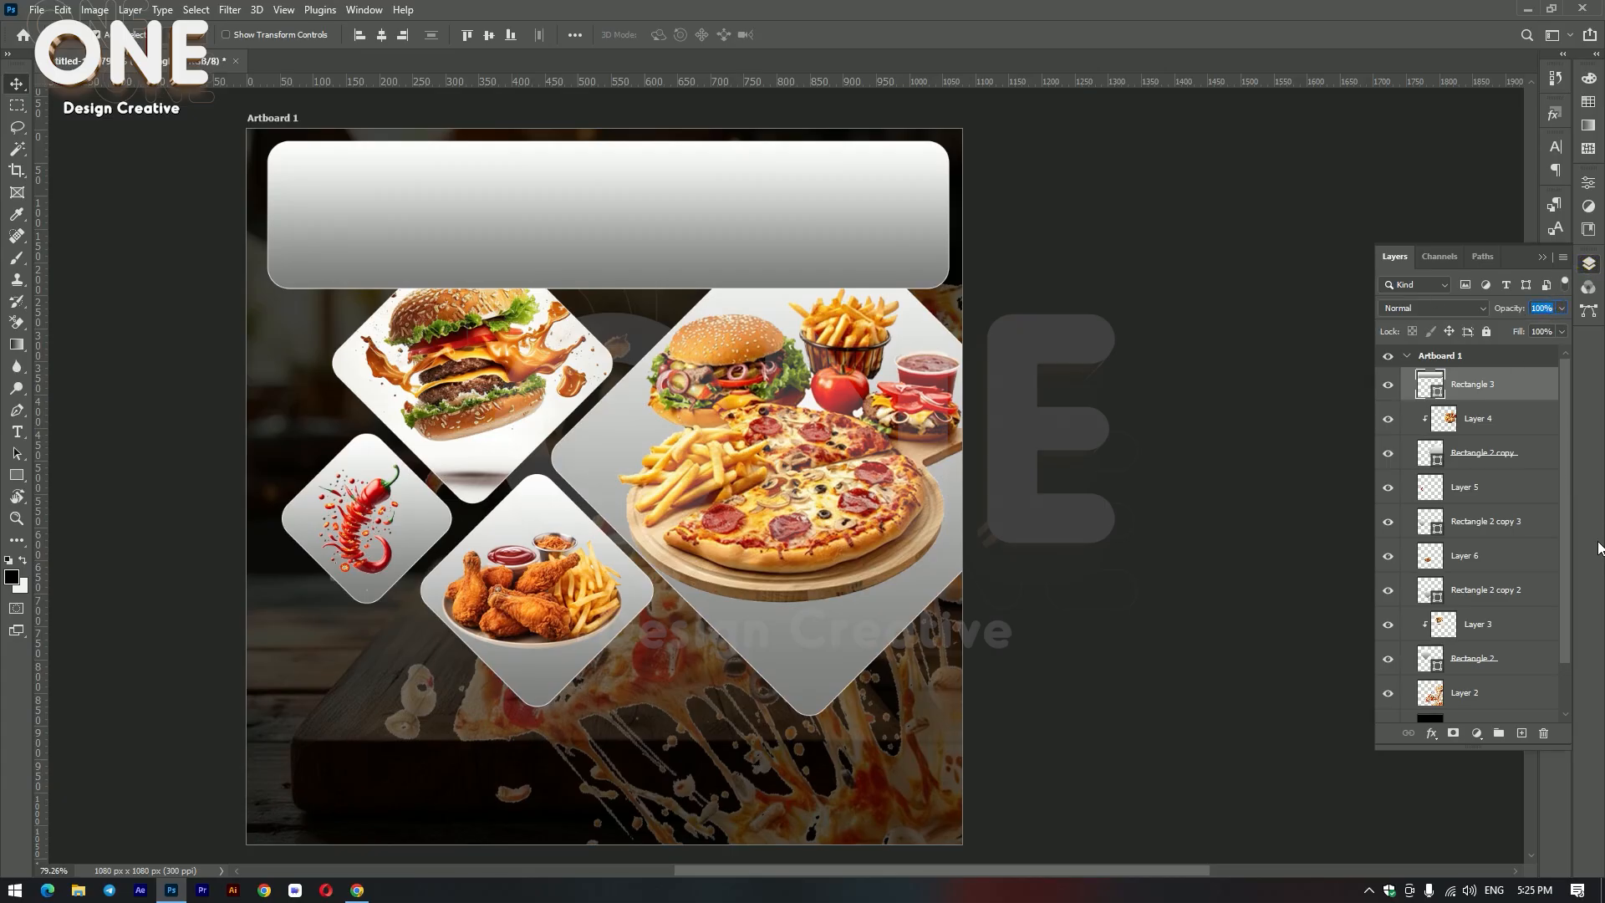
text(30)
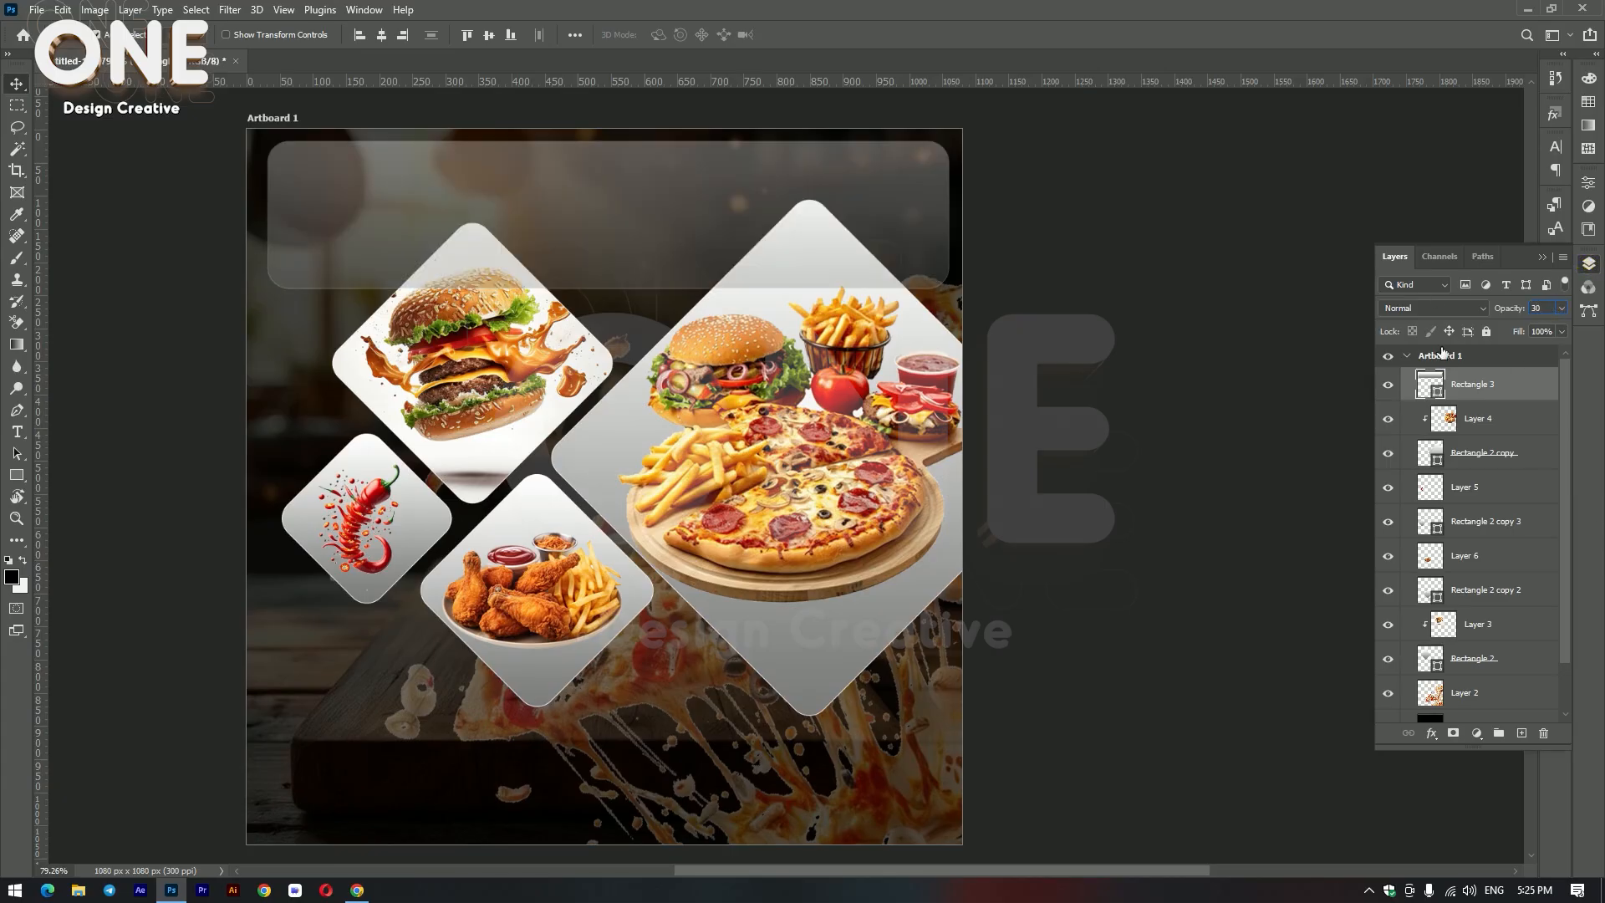
Step: Change the top rectangle's gradient fill to solid black (000000)
click(16, 474)
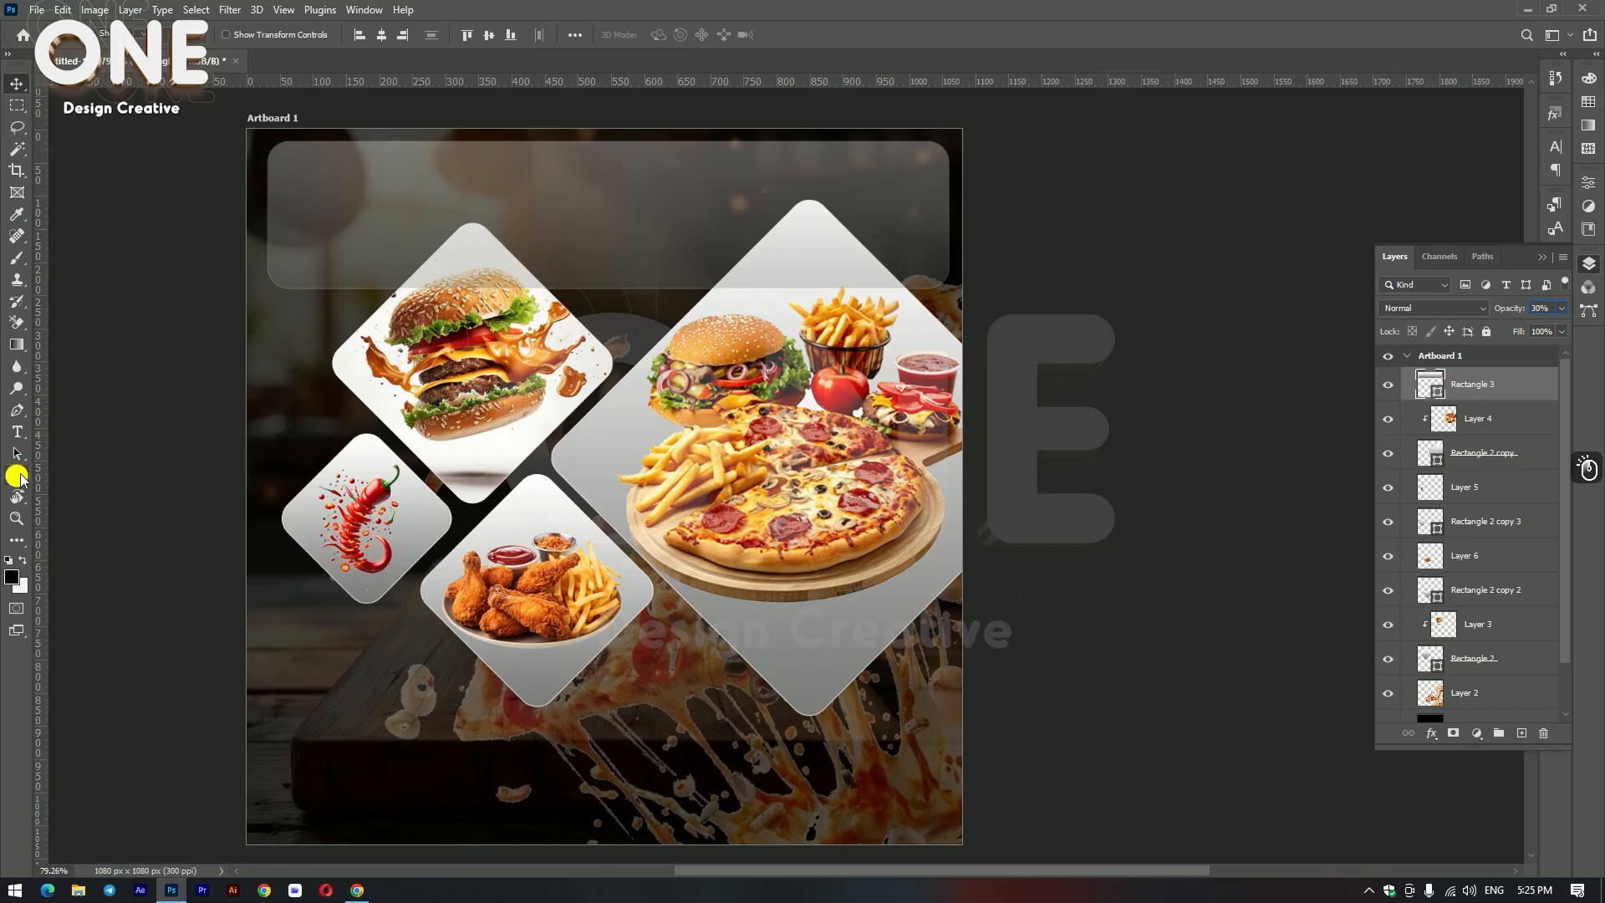
click(185, 35)
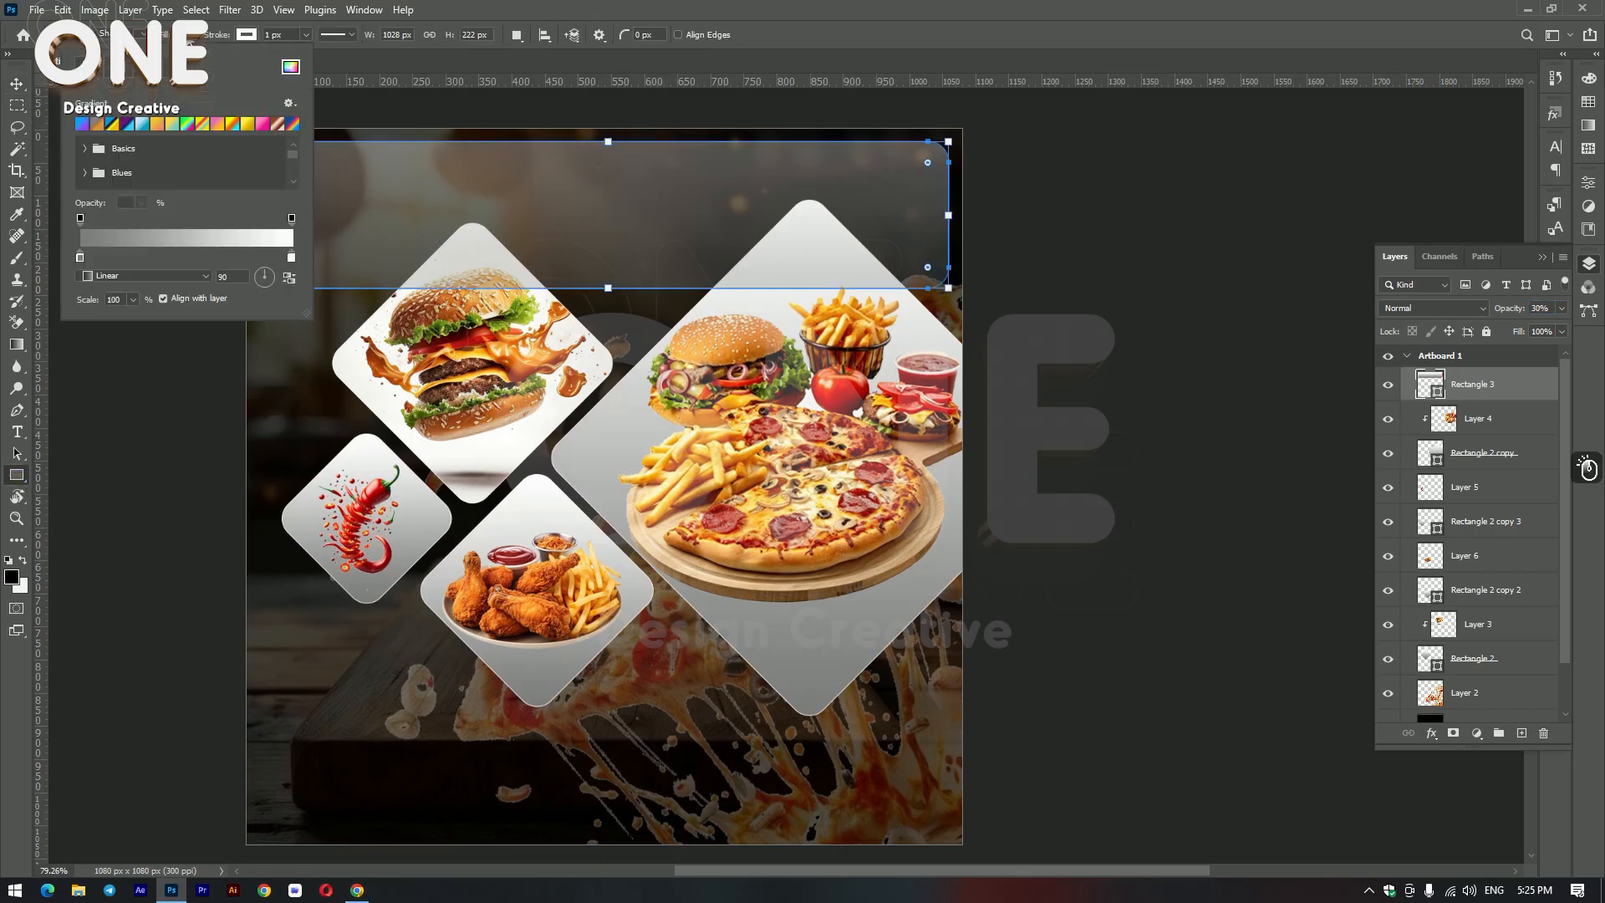
click(291, 66)
click(1337, 466)
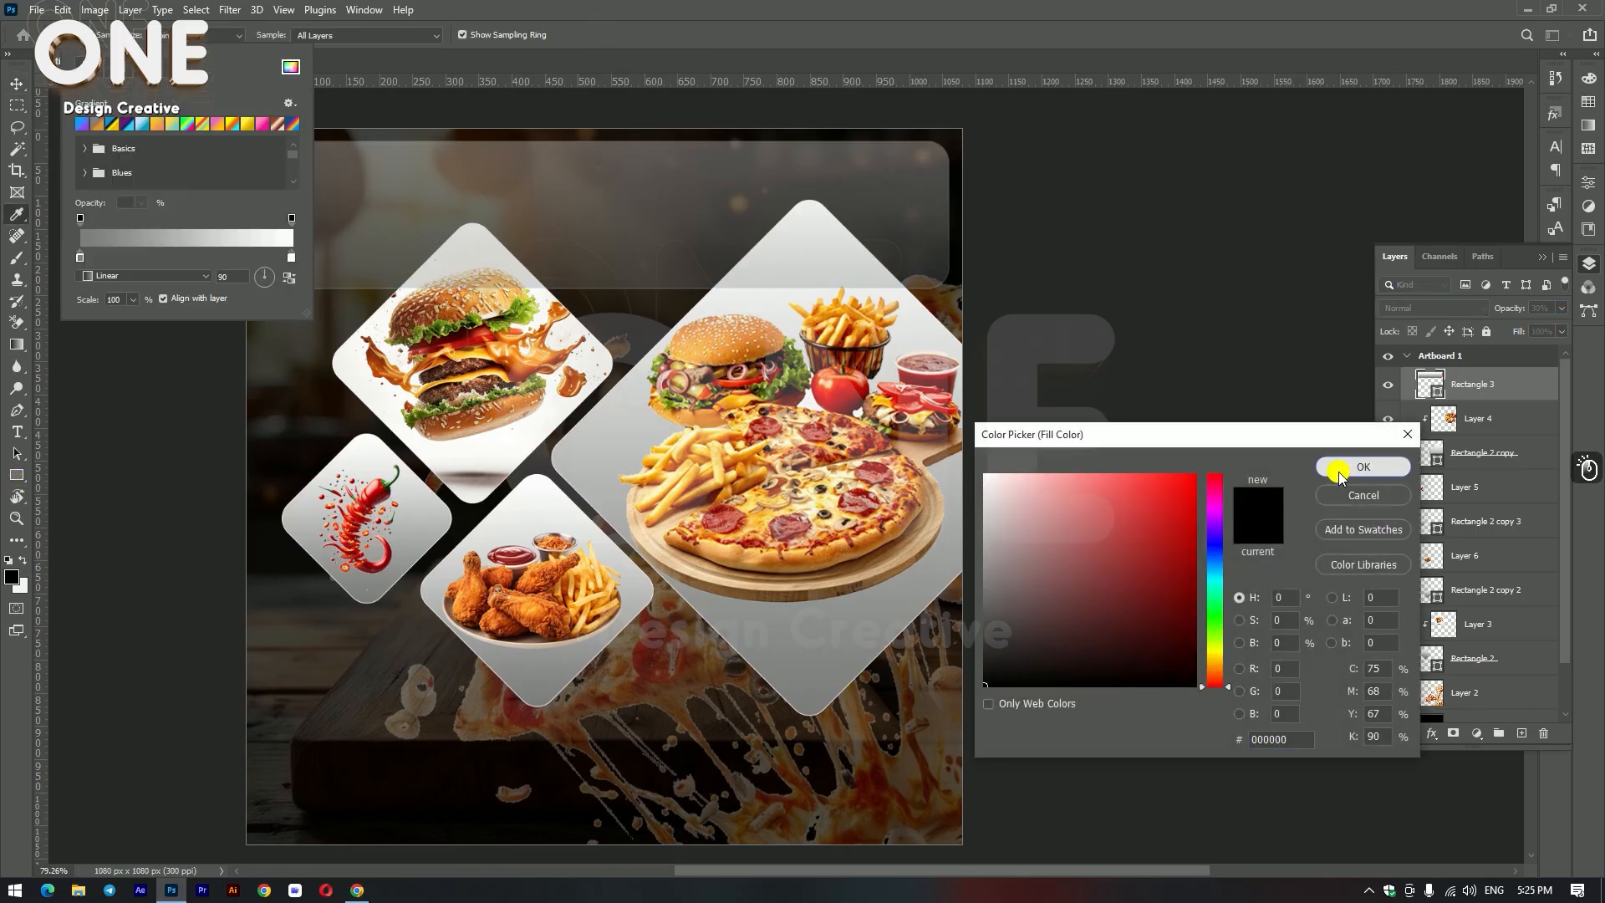
click(1315, 47)
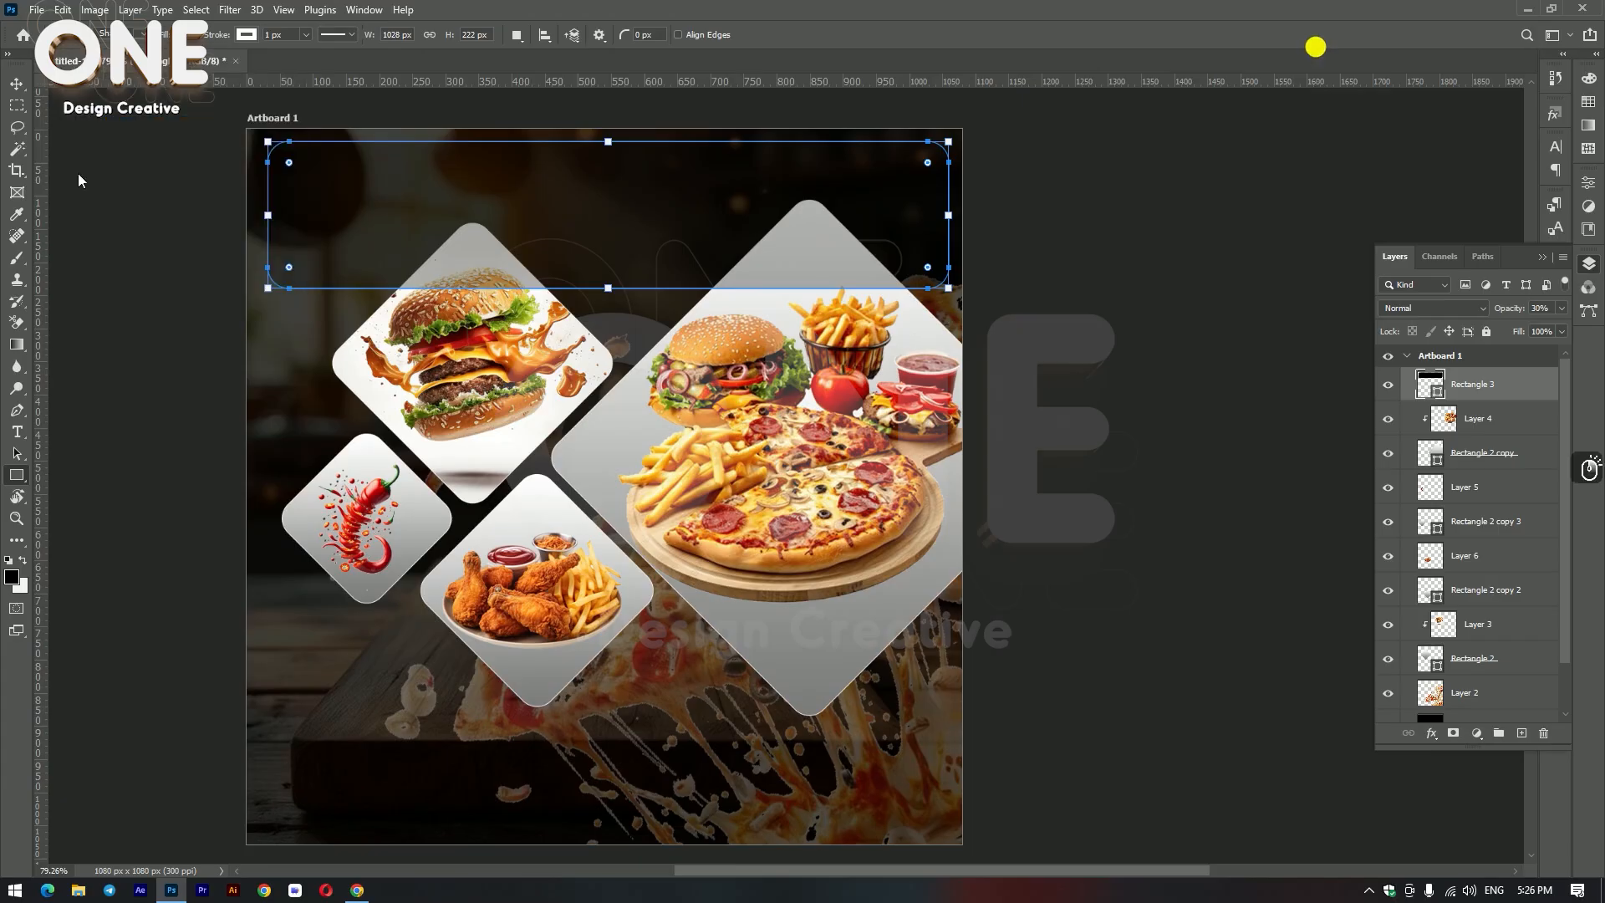
click(17, 83)
scroll(509, 196, up, 3)
click(509, 196)
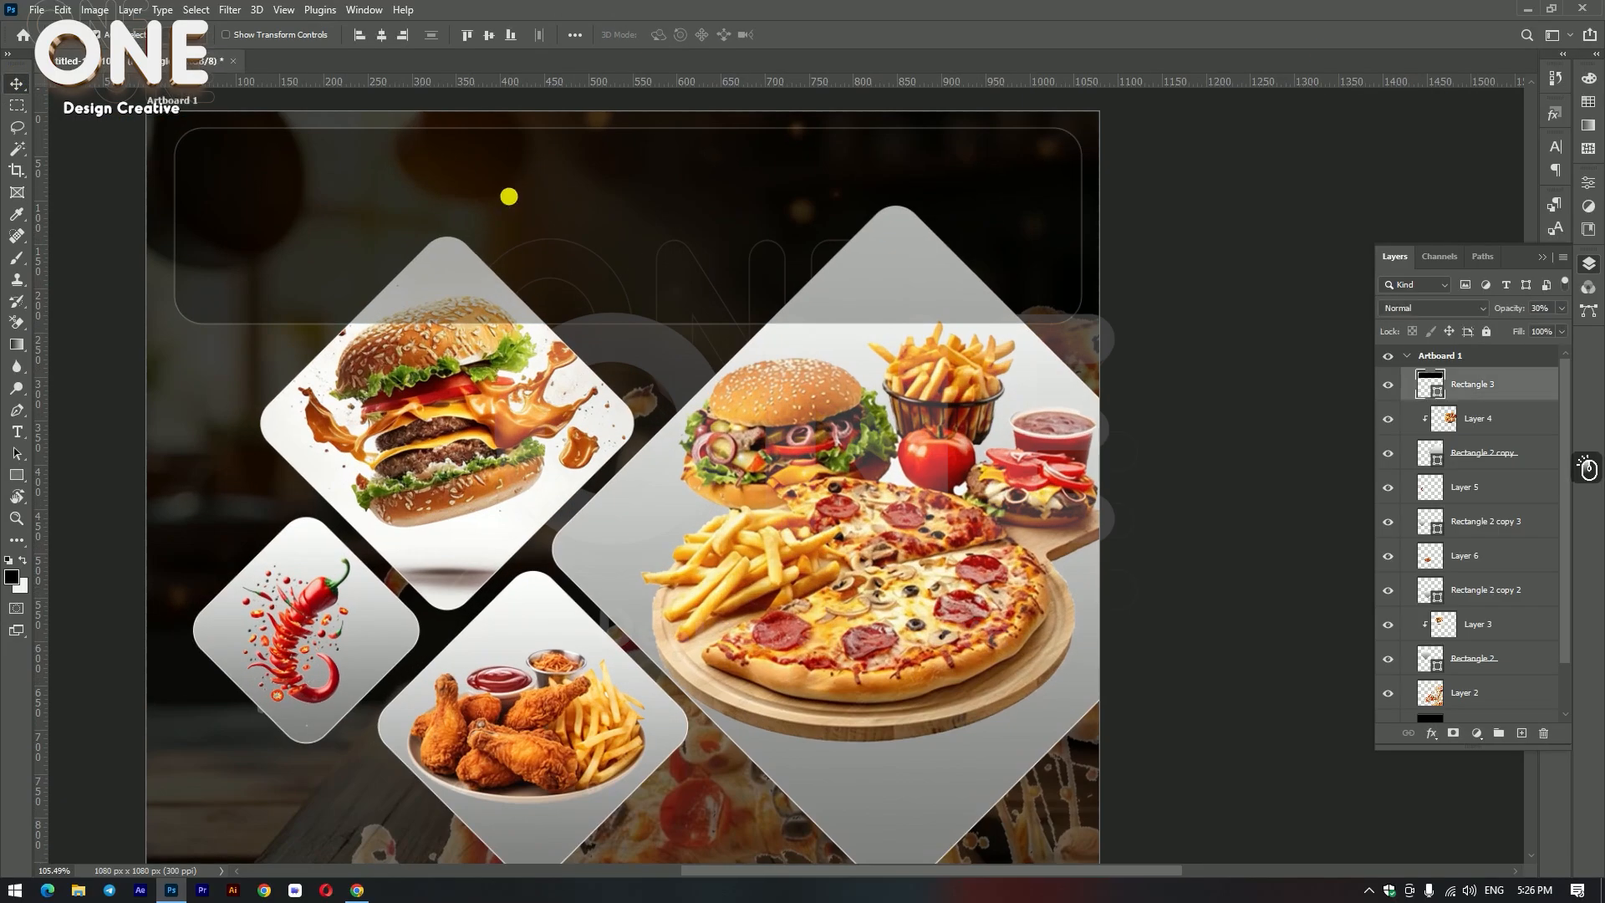
Step: Set the top rectangle's stroke width to 0 px
click(17, 475)
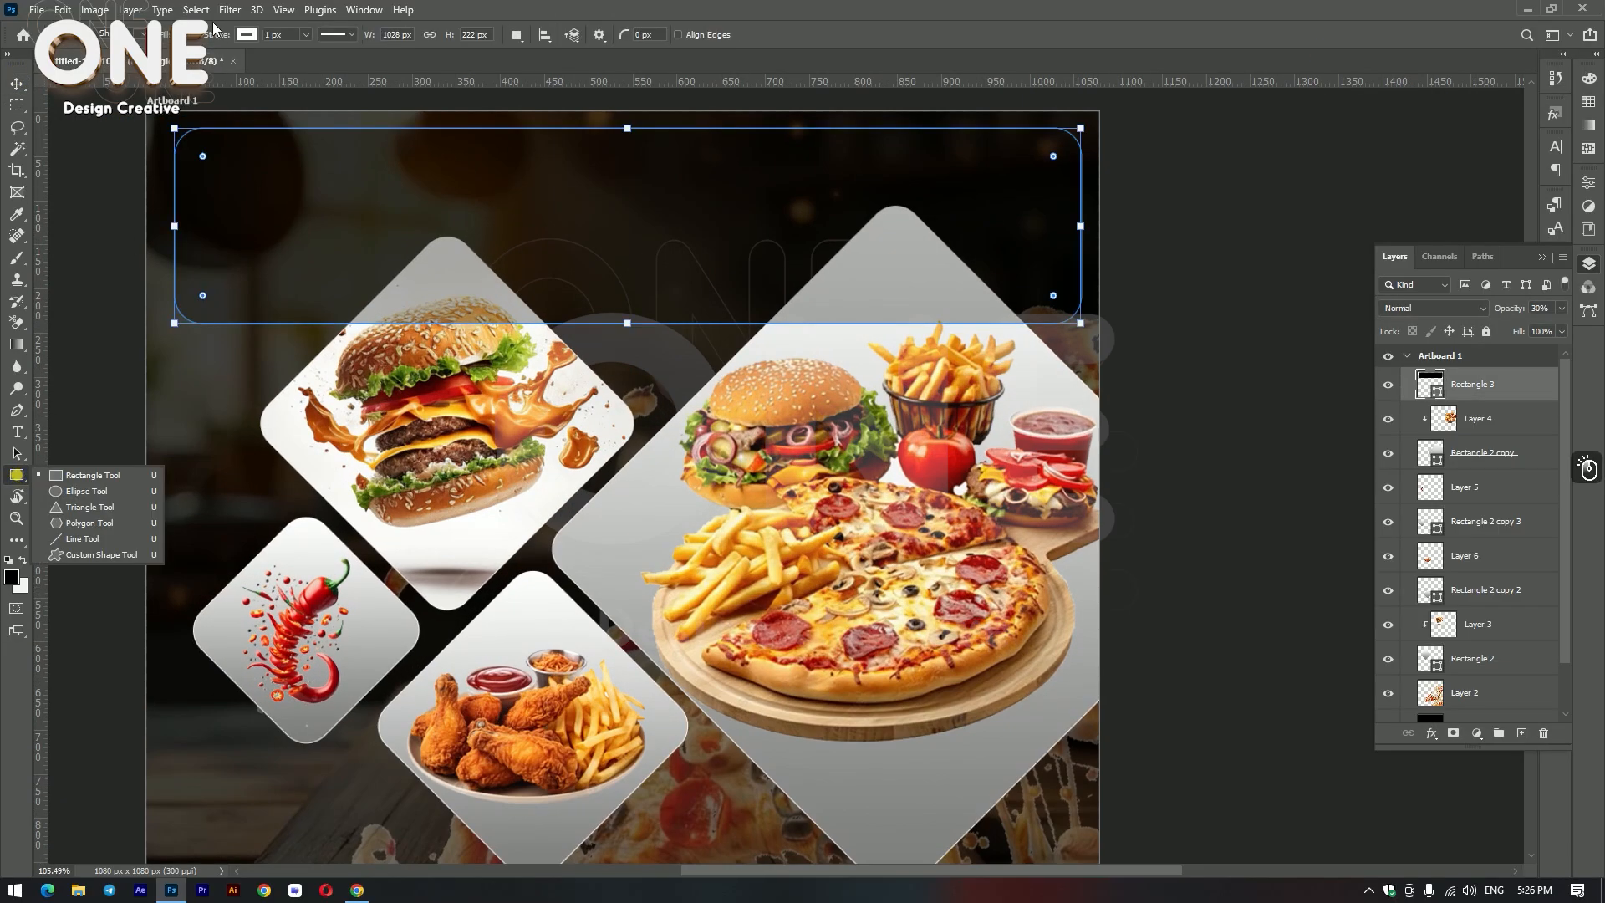
click(290, 35)
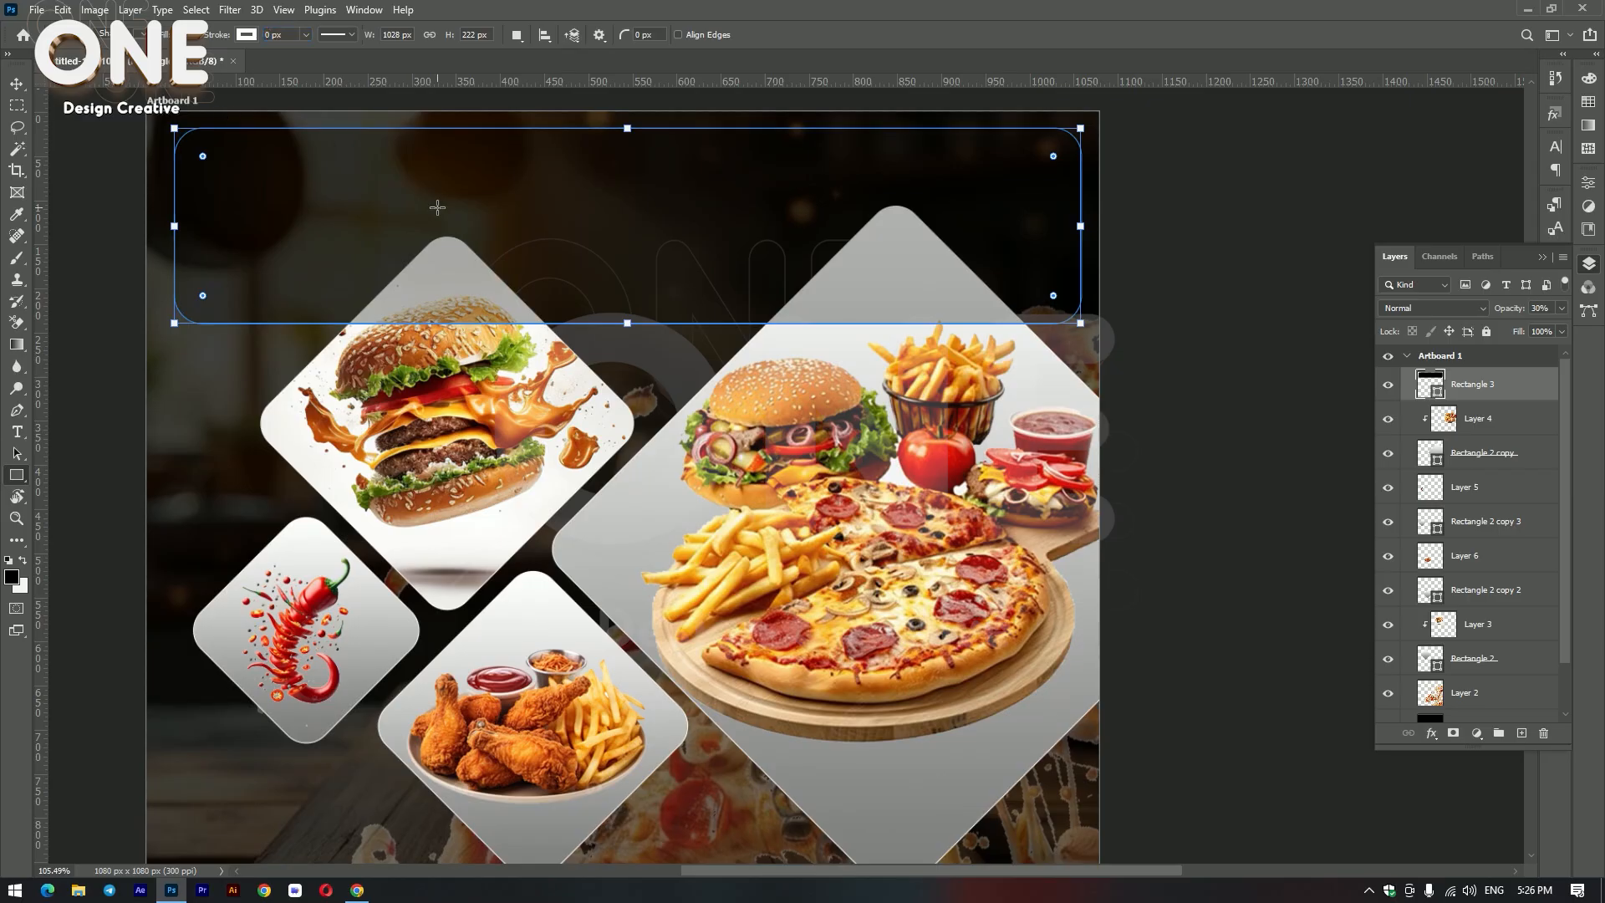
key(Return)
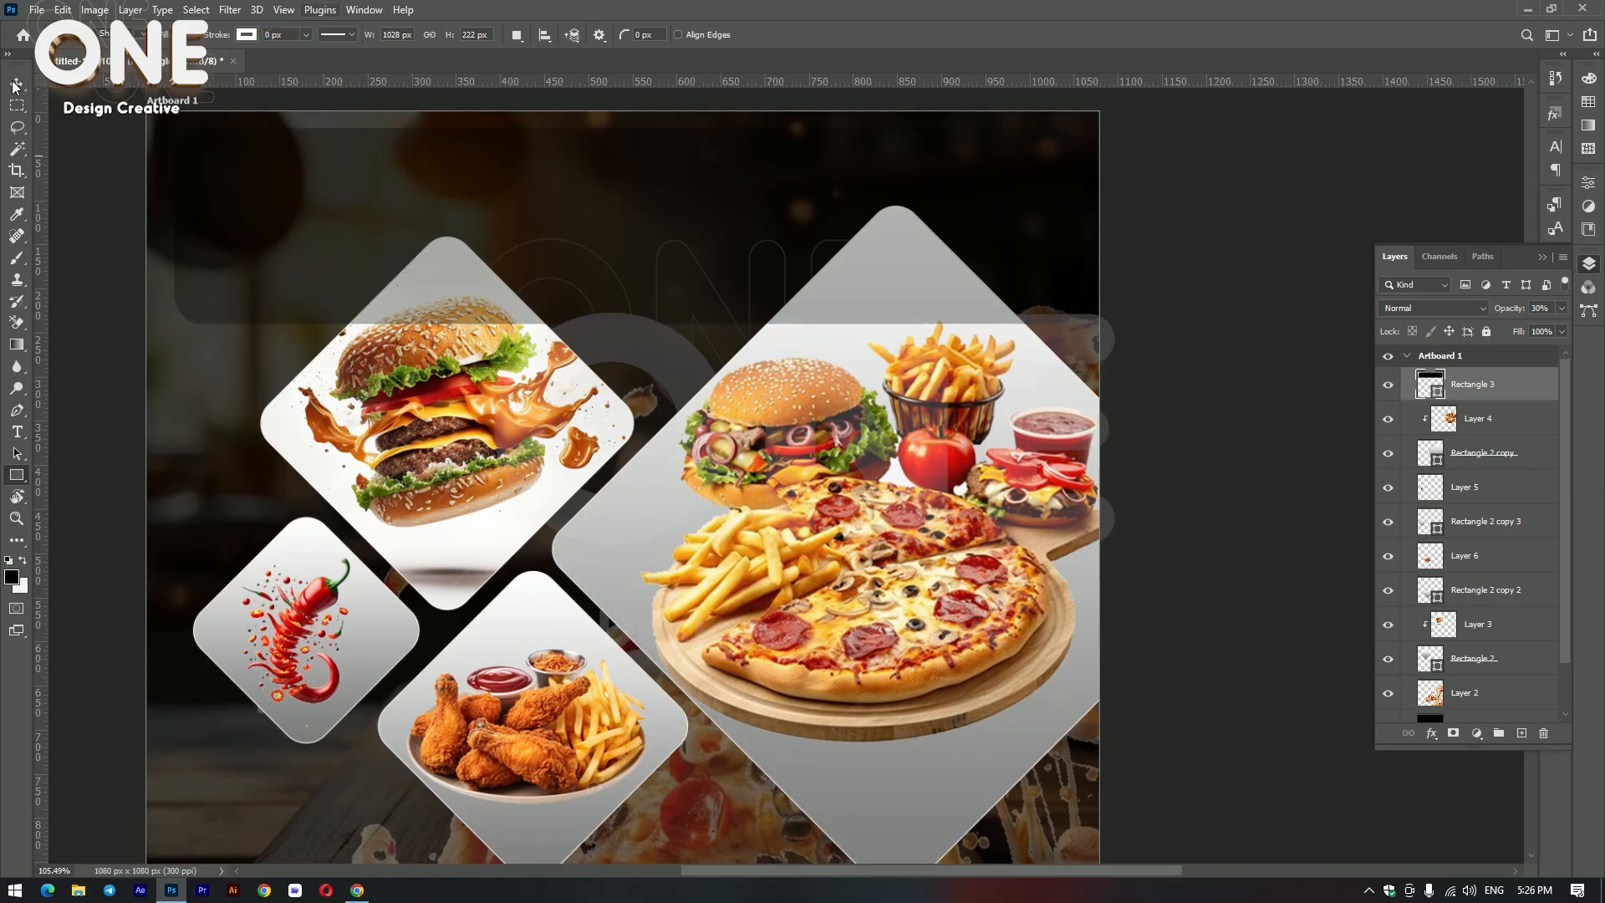
click(15, 83)
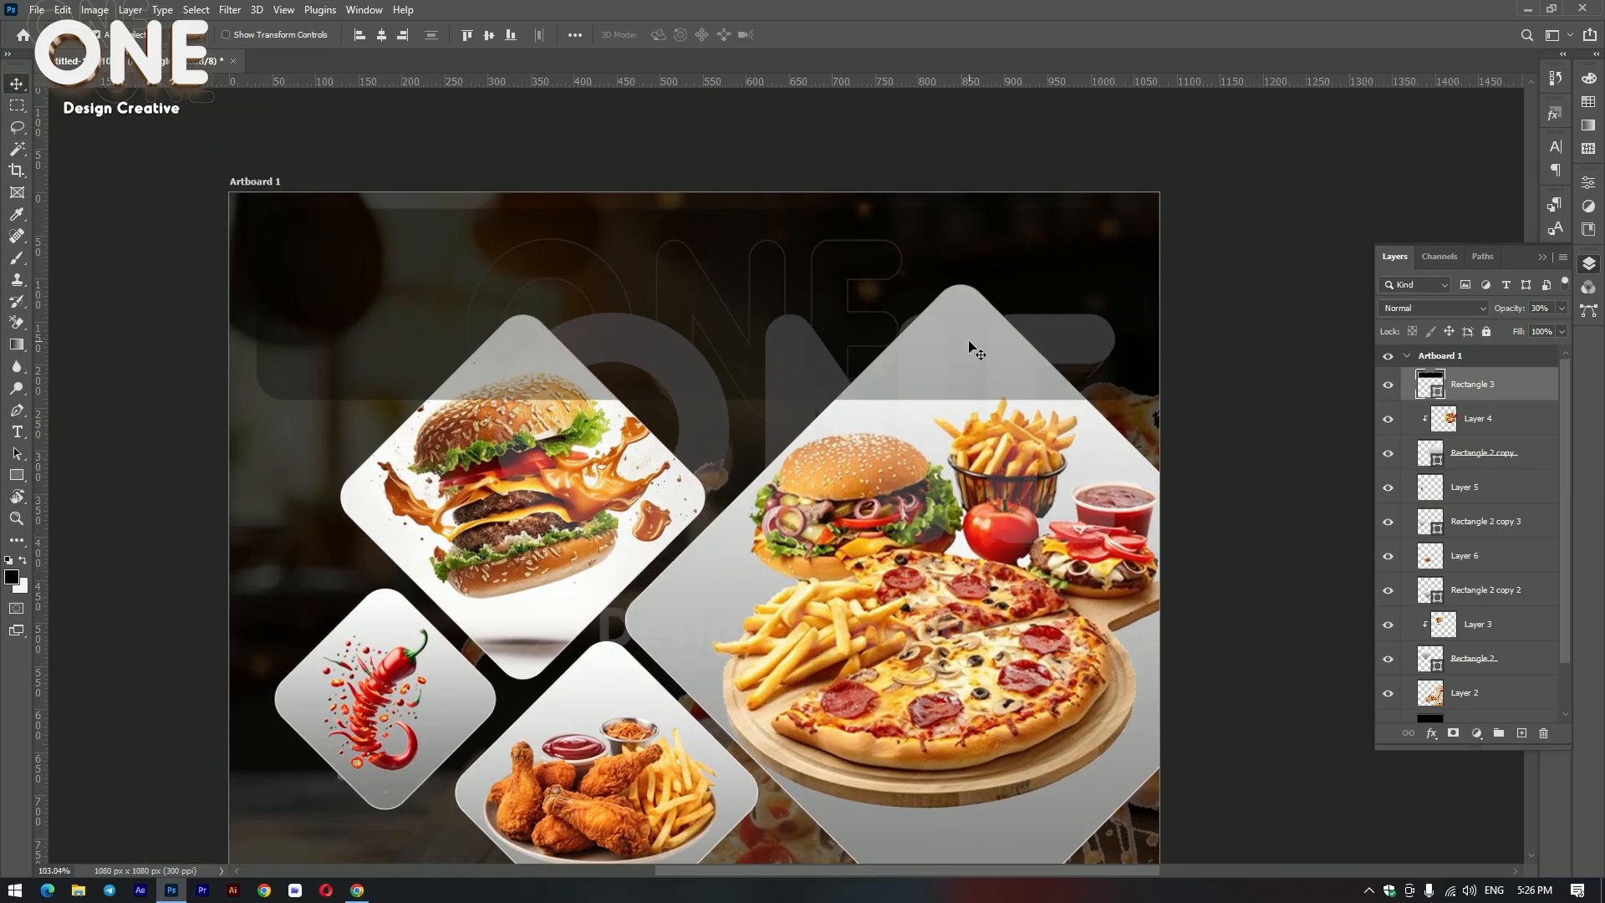
Step: Add the headline text "Super" over the dark banner at the top of the artboard
click(1231, 424)
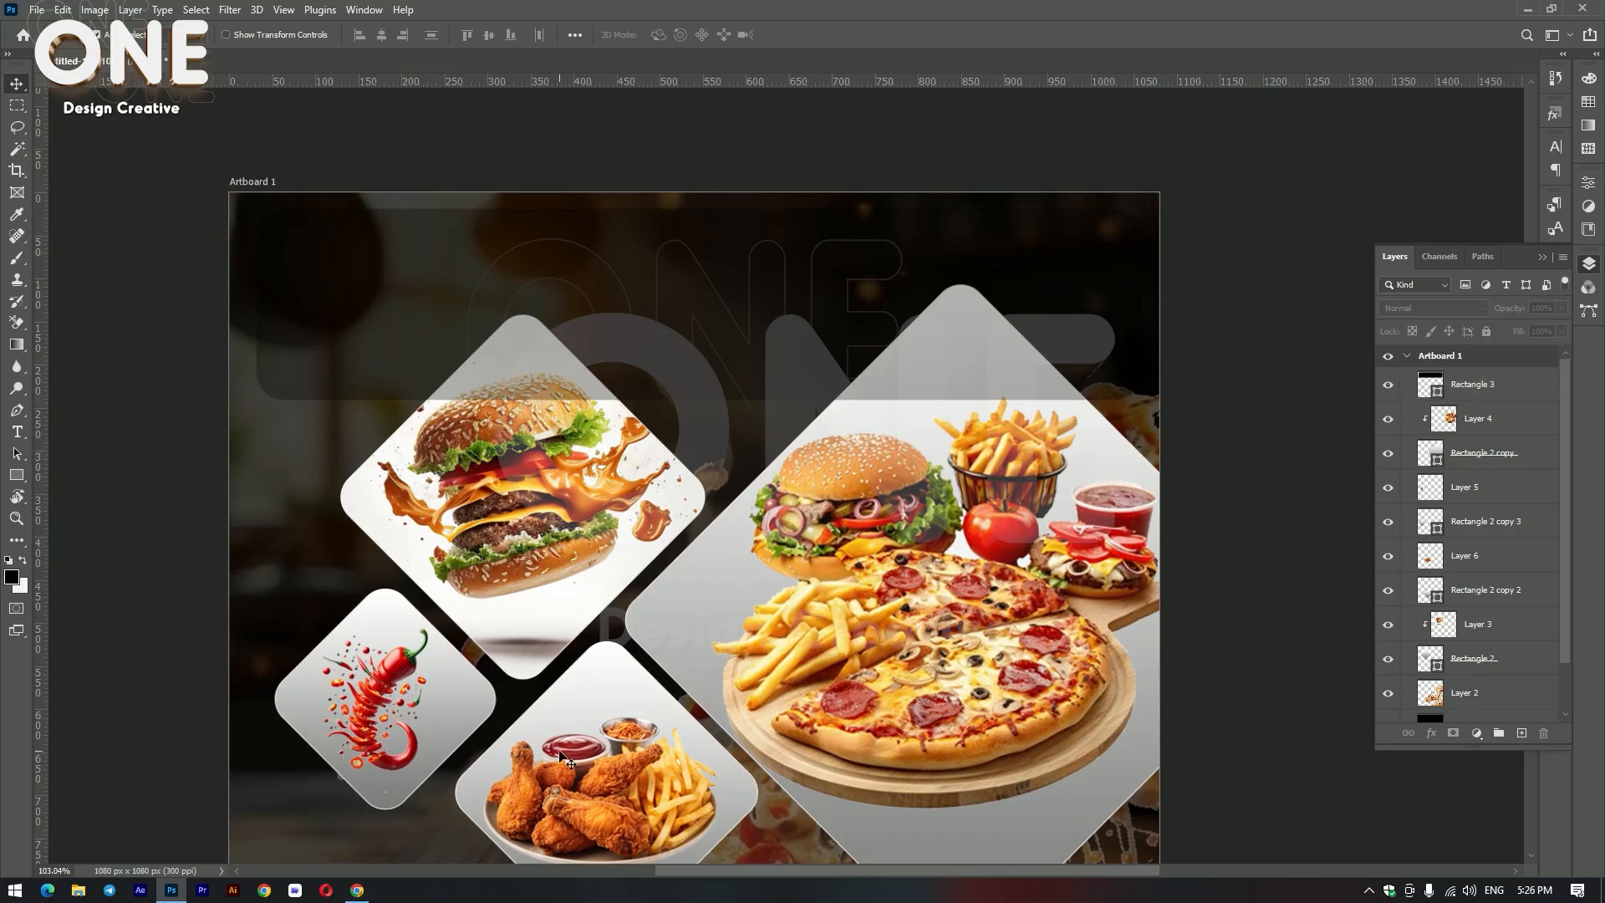
key(t)
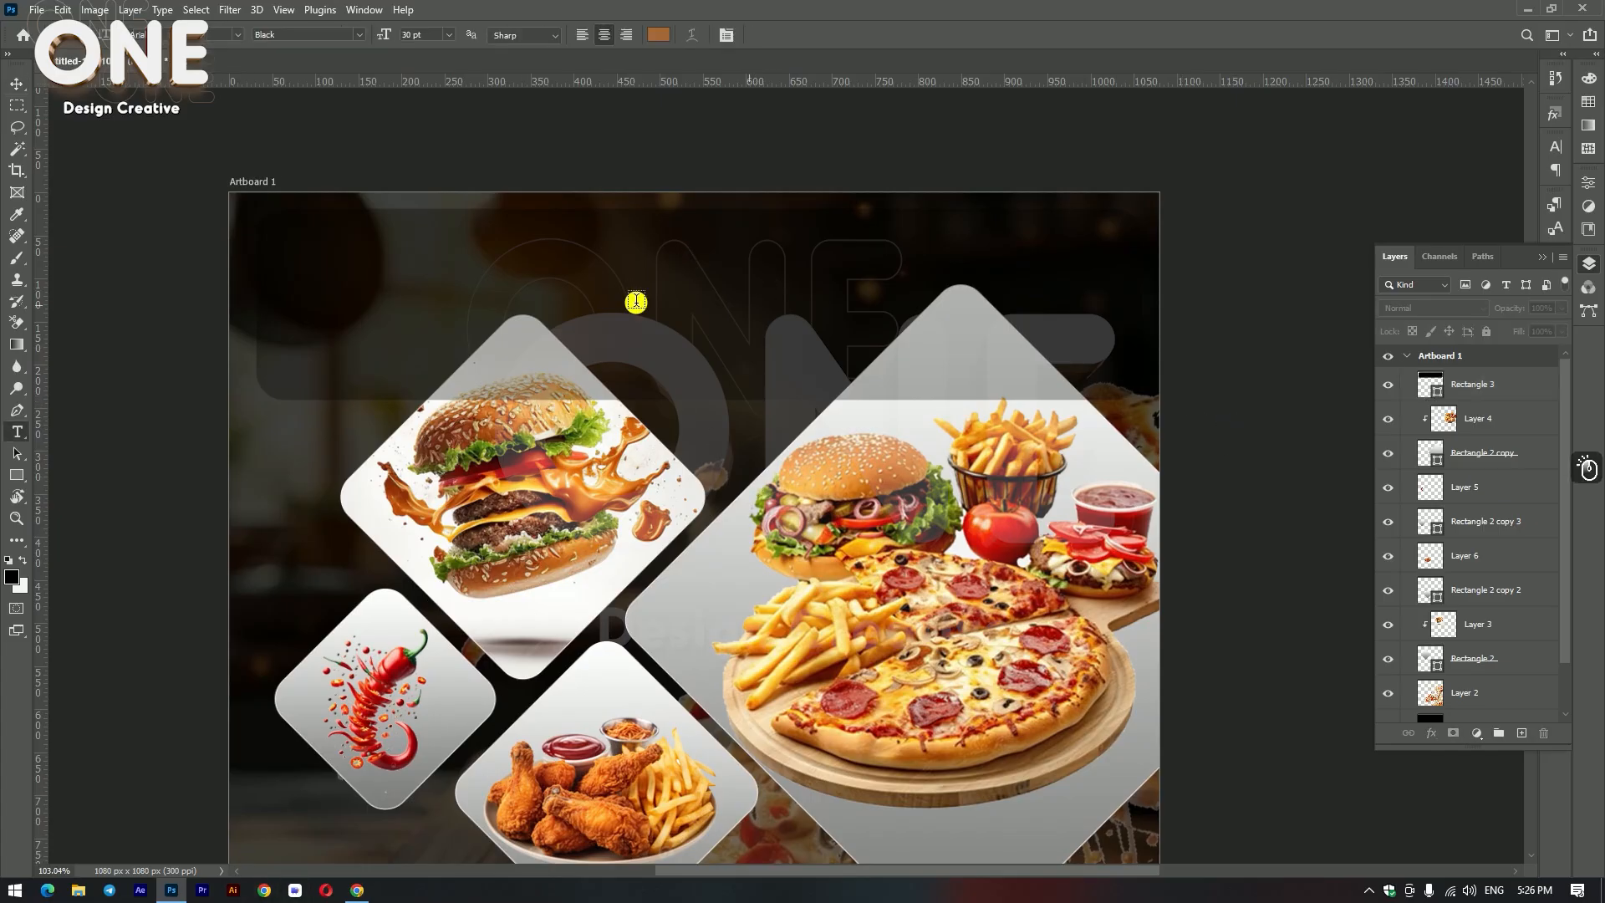
click(665, 462)
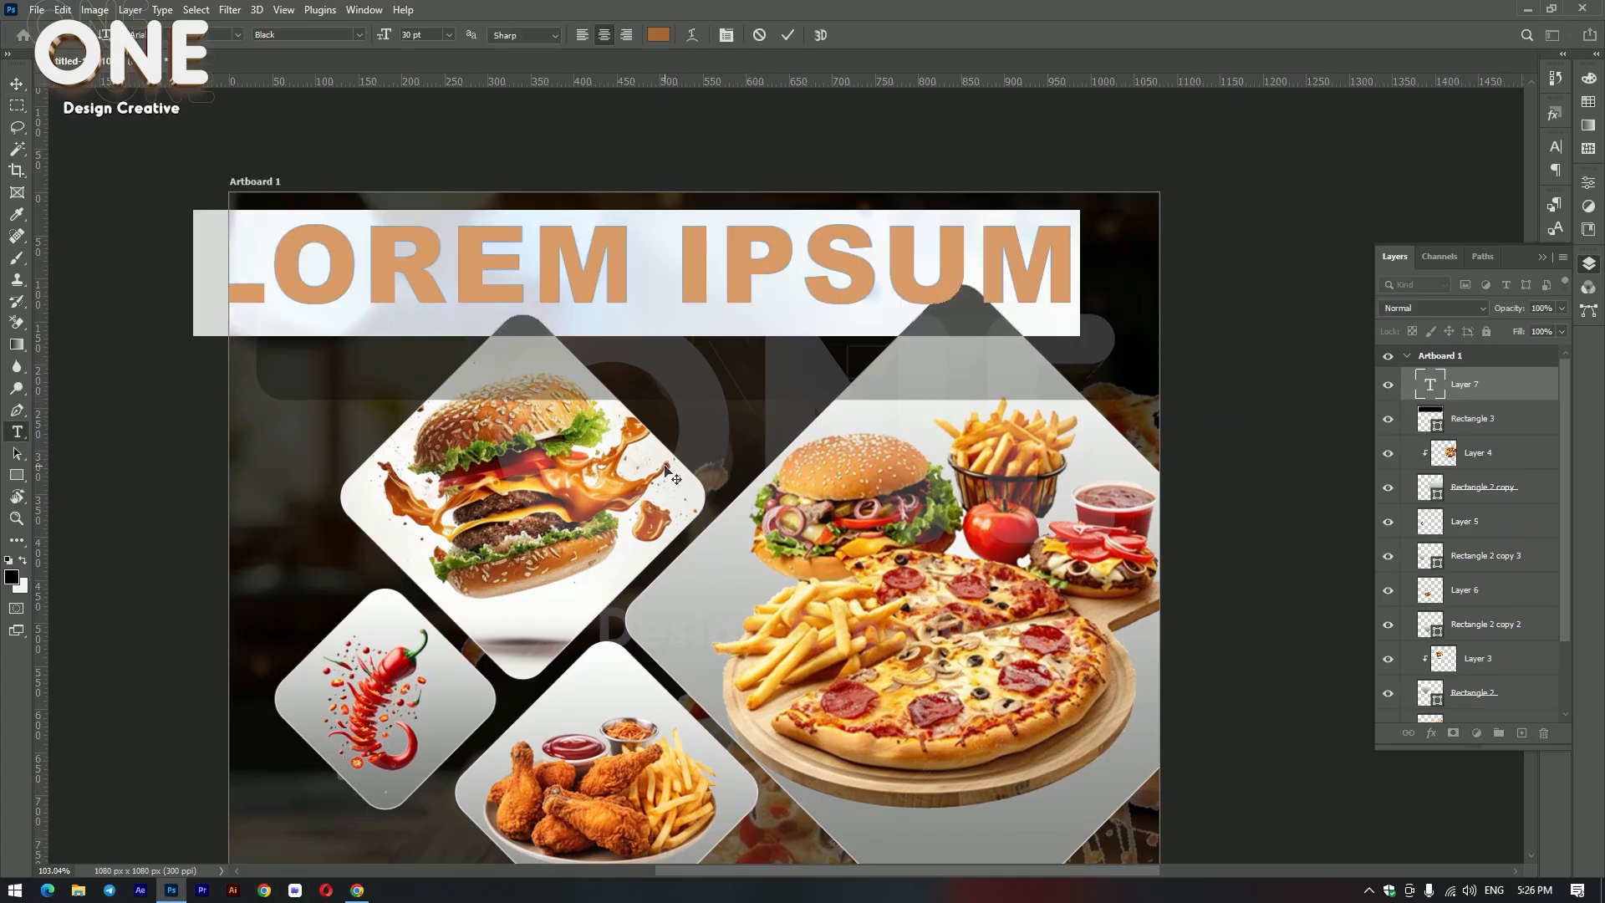
text(Super)
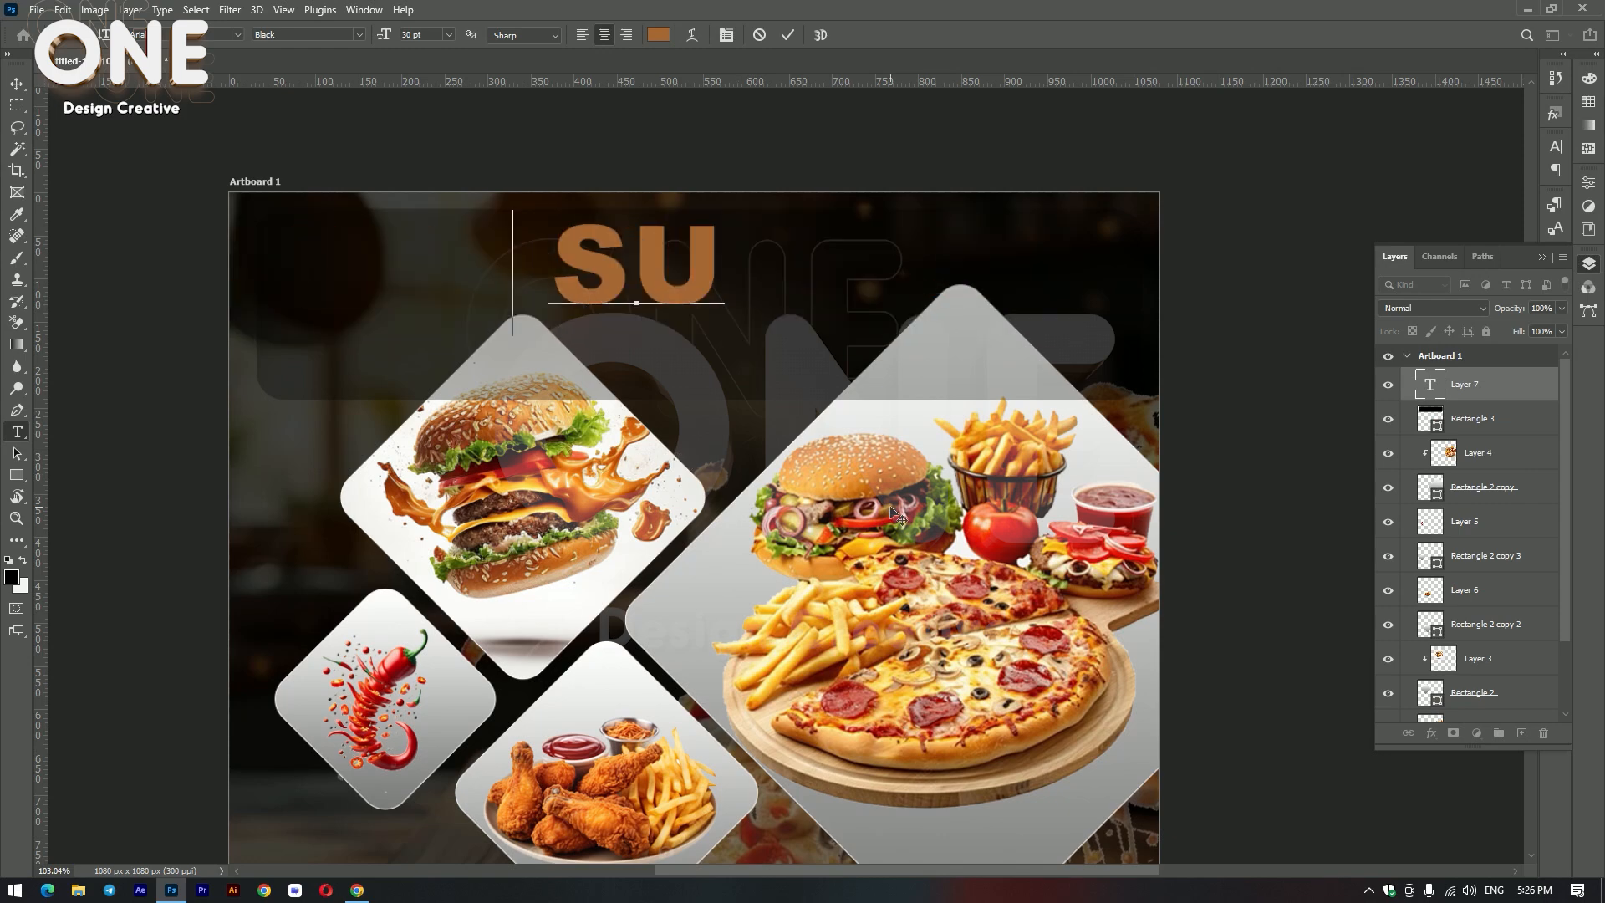
key(ctrl+a)
click(17, 84)
Step: Scale the "Super" headline down and centre it horizontally on the artboard
key(ctrl+t)
key(Return)
drag(846, 331, 715, 282)
click(383, 33)
Step: Recolour the "Super" headline white and shift it slightly downward
key(t)
double_click(691, 281)
click(658, 34)
click(992, 470)
click(1354, 463)
click(17, 85)
drag(724, 279, 724, 288)
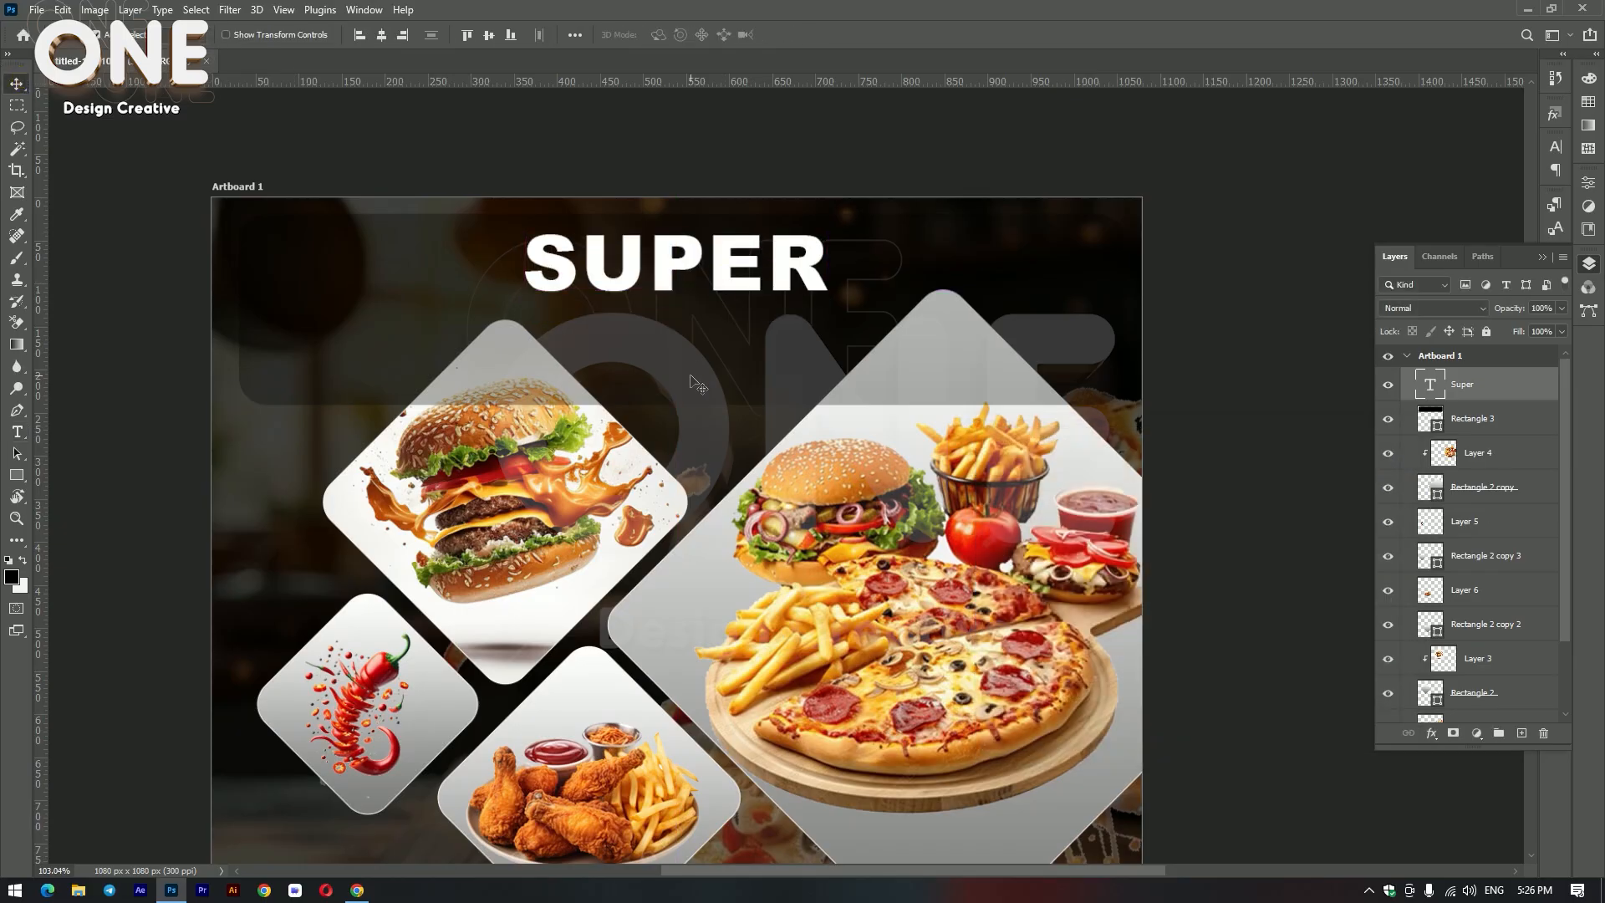
Step: Change the font of the "Super" headline to Anago-ThinItalic
key(t)
double_click(705, 265)
click(236, 34)
key(Down)
key(Down)
key(Down)
key(Down)
key(Down)
key(Down)
key(Down)
key(Down)
key(Down)
key(Down)
key(Down)
key(Down)
key(Down)
key(Down)
key(Down)
key(Down)
key(Down)
key(Down)
key(Down)
key(Down)
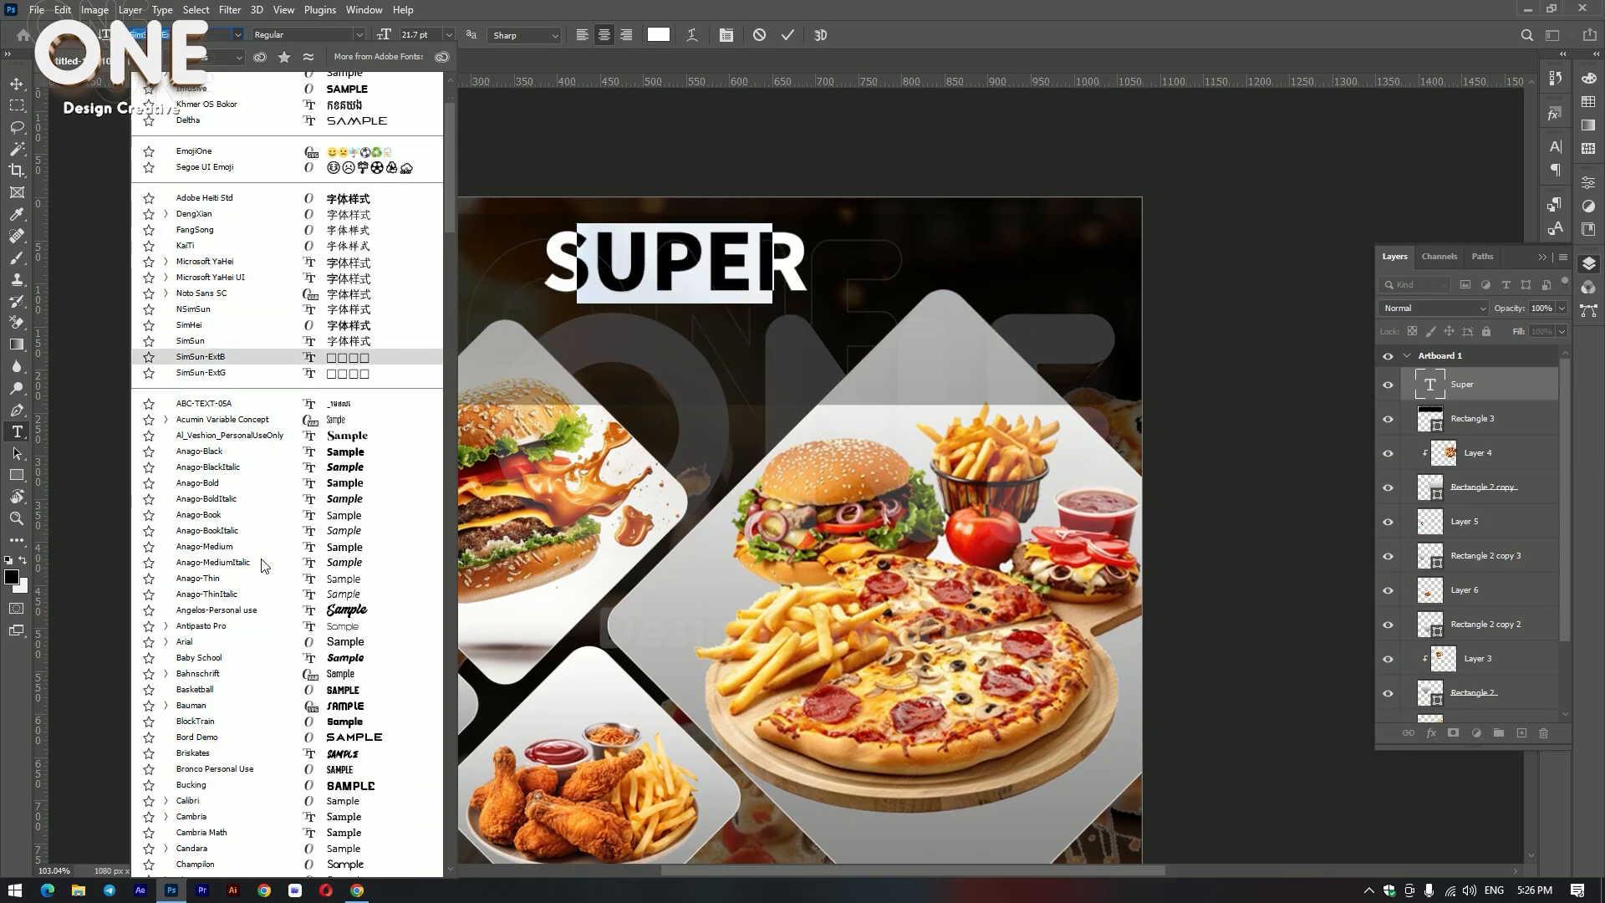
click(208, 593)
Step: Turn off the All Caps type option for the "Super" headline
click(1588, 182)
click(1426, 178)
click(1478, 177)
click(1588, 184)
scroll(1447, 308, down, 1)
scroll(1448, 311, down, 2)
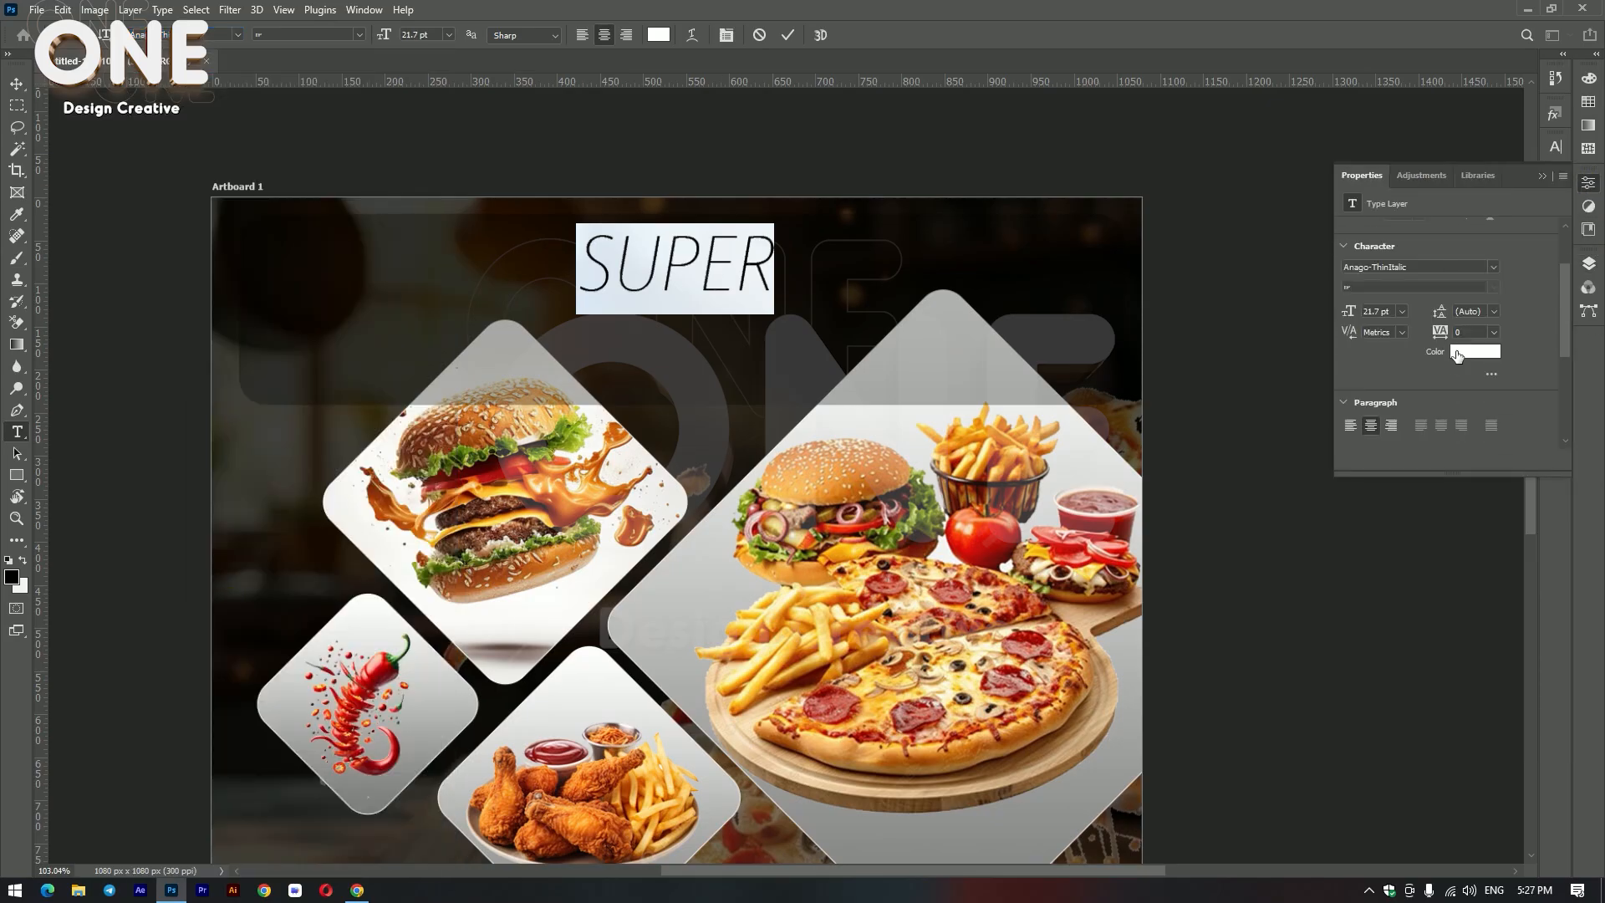
click(1421, 176)
click(1477, 176)
click(1588, 182)
scroll(1434, 300, down, 4)
click(1369, 328)
click(1352, 330)
click(1351, 330)
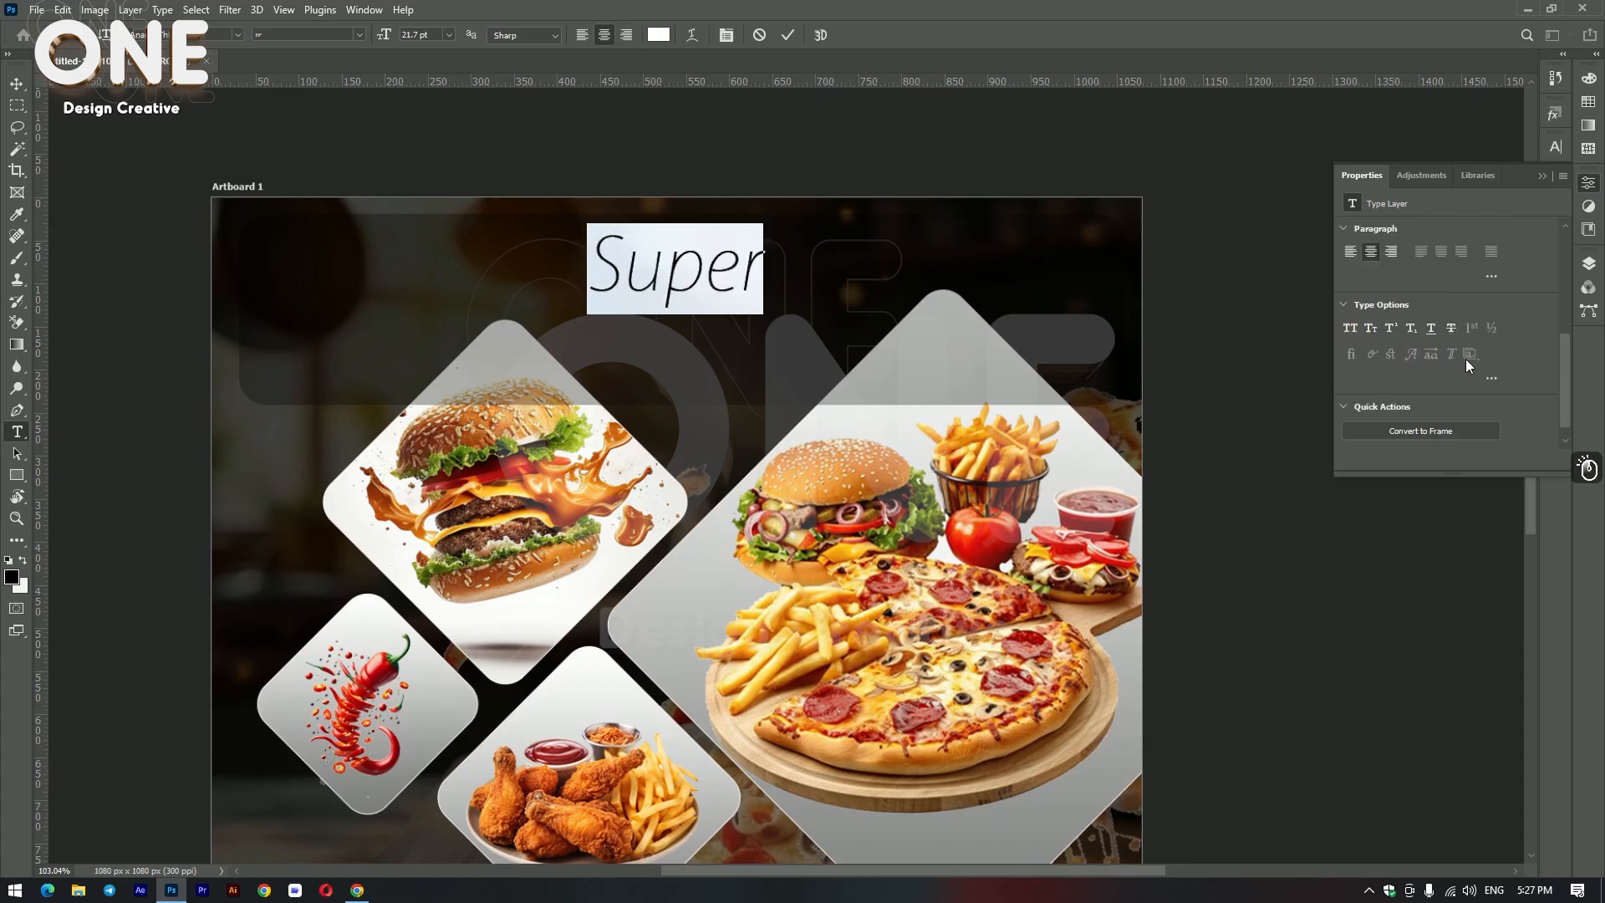
Step: Scale the "Super" headline down to about 69% near the top of the artboard
click(17, 86)
key(ctrl+t)
drag(764, 313, 695, 262)
key(alt+space)
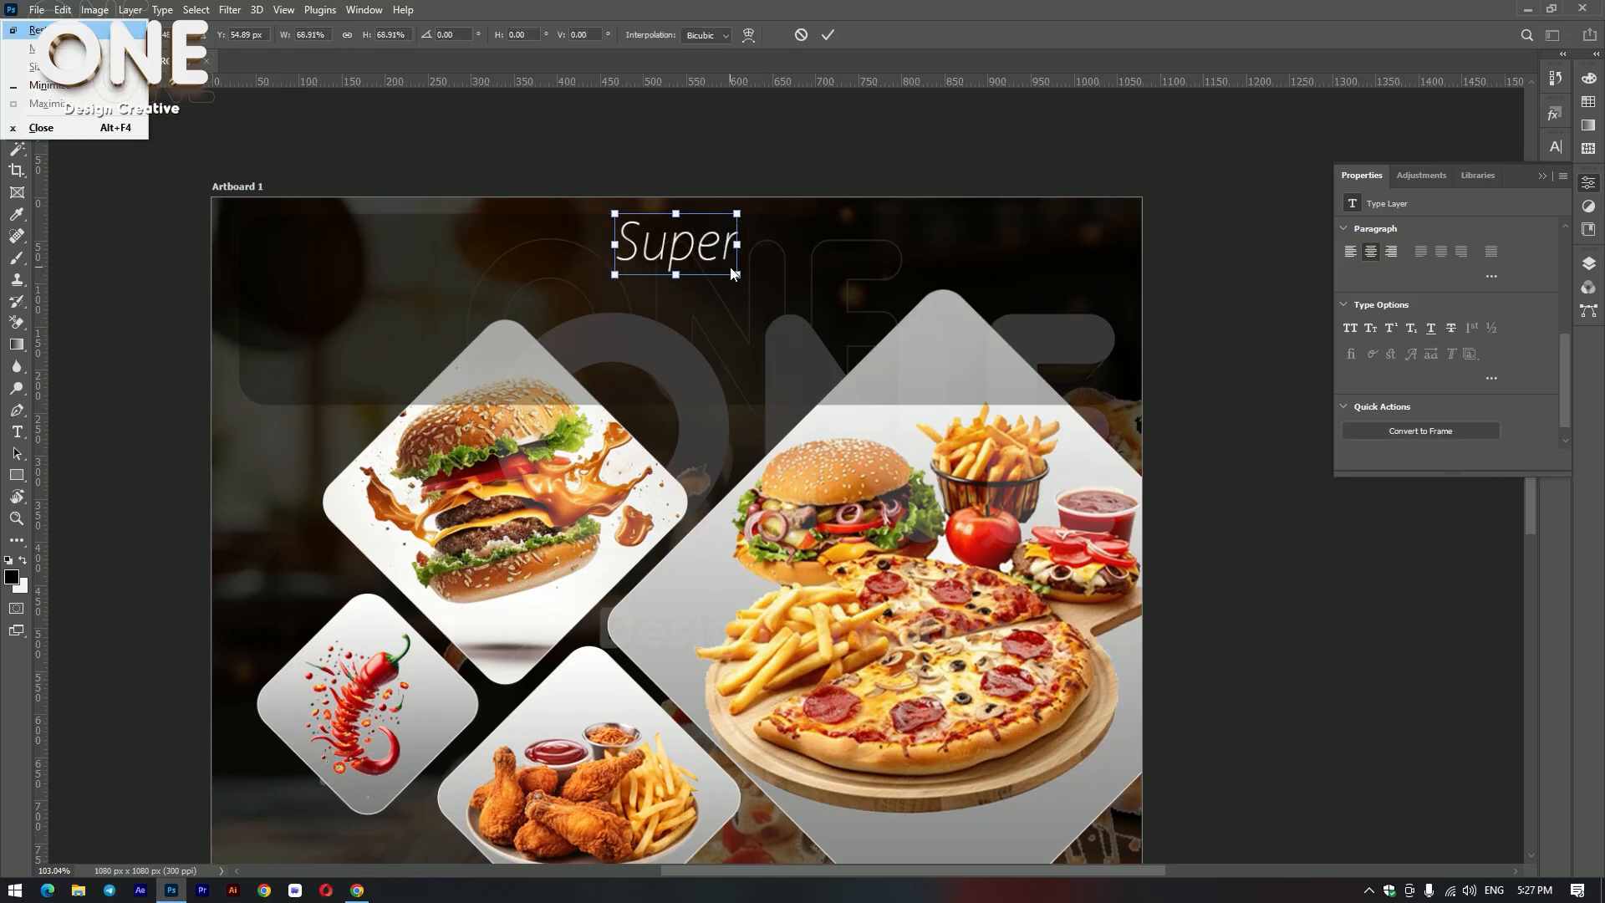
click(998, 5)
key(Return)
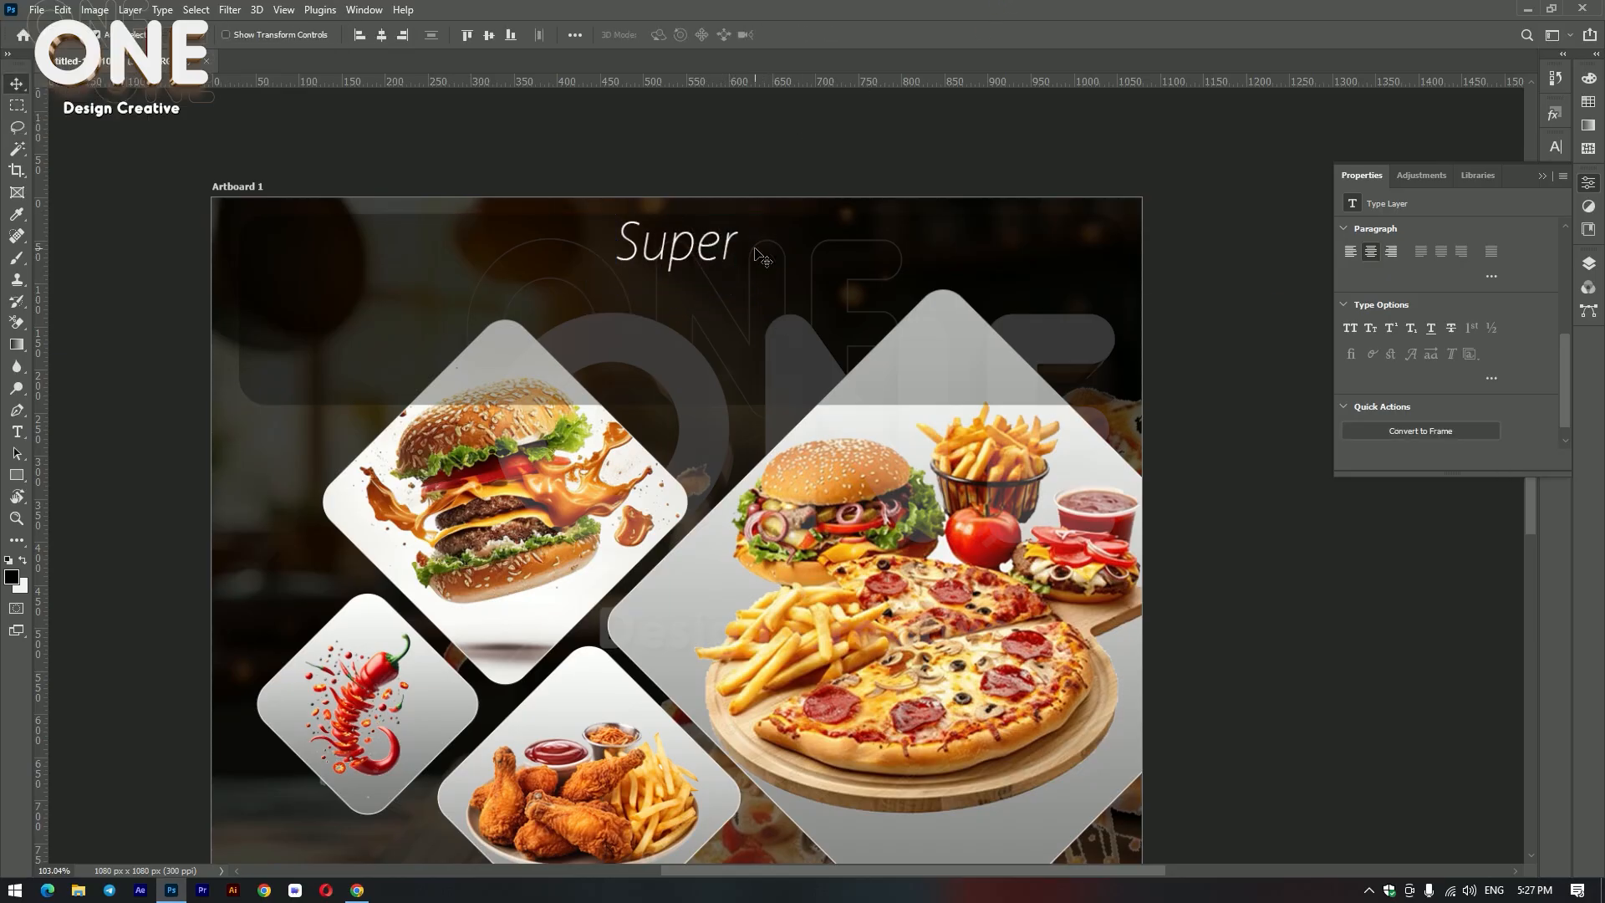
Step: Duplicate the "Super" text directly below itself and change the copy's wording to "Delicious"
drag(677, 251, 677, 319)
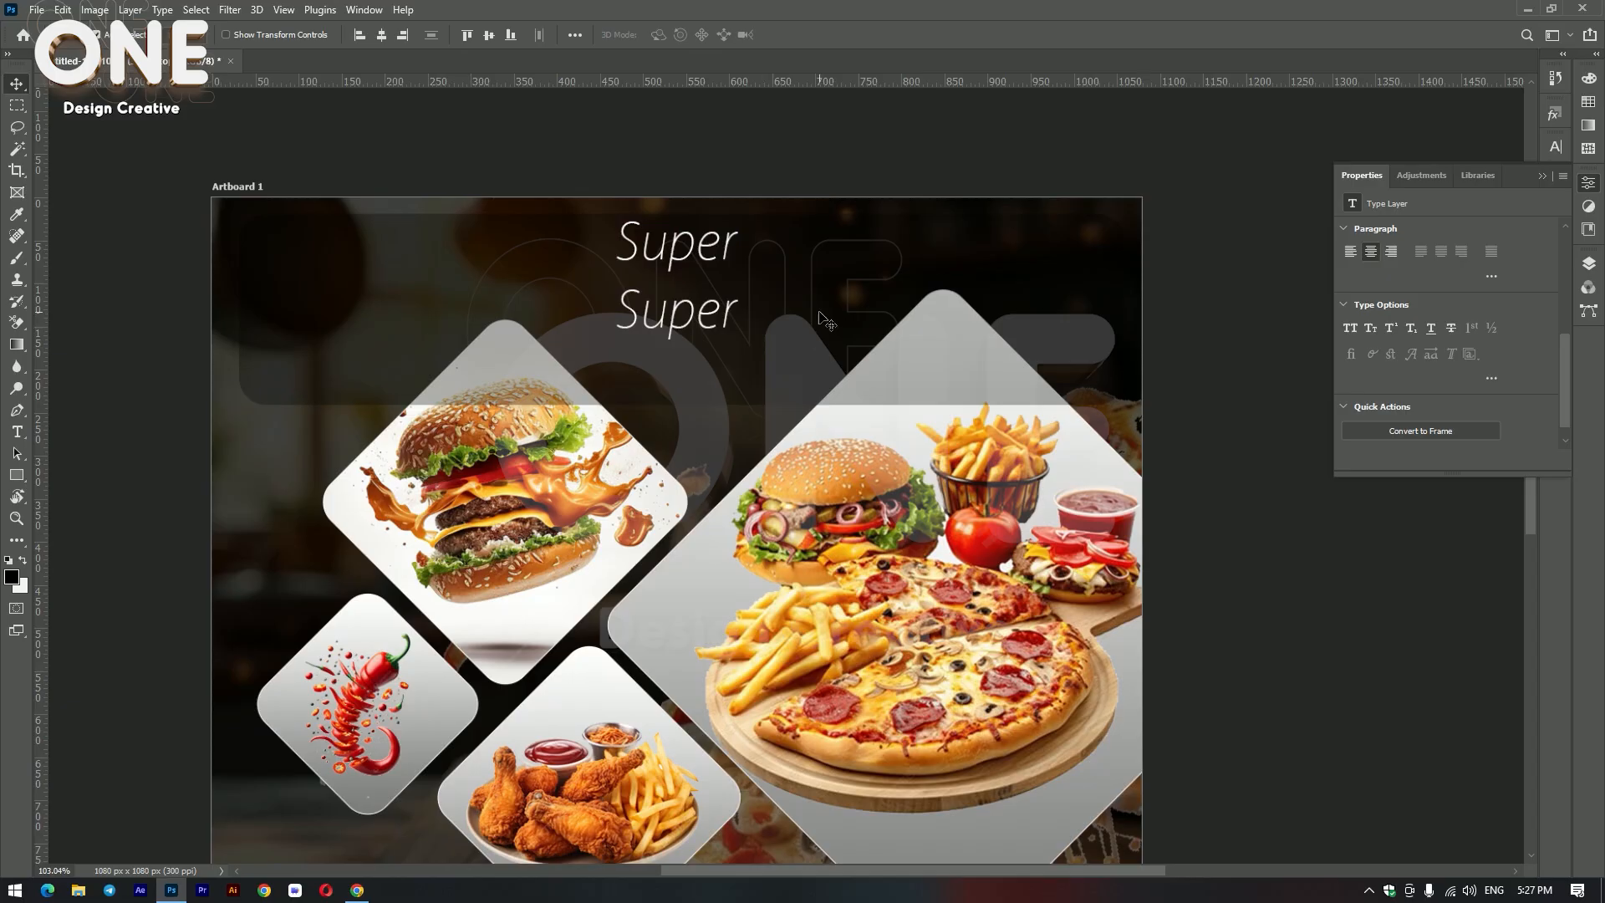
key(t)
key(Return)
text(Deliciou)
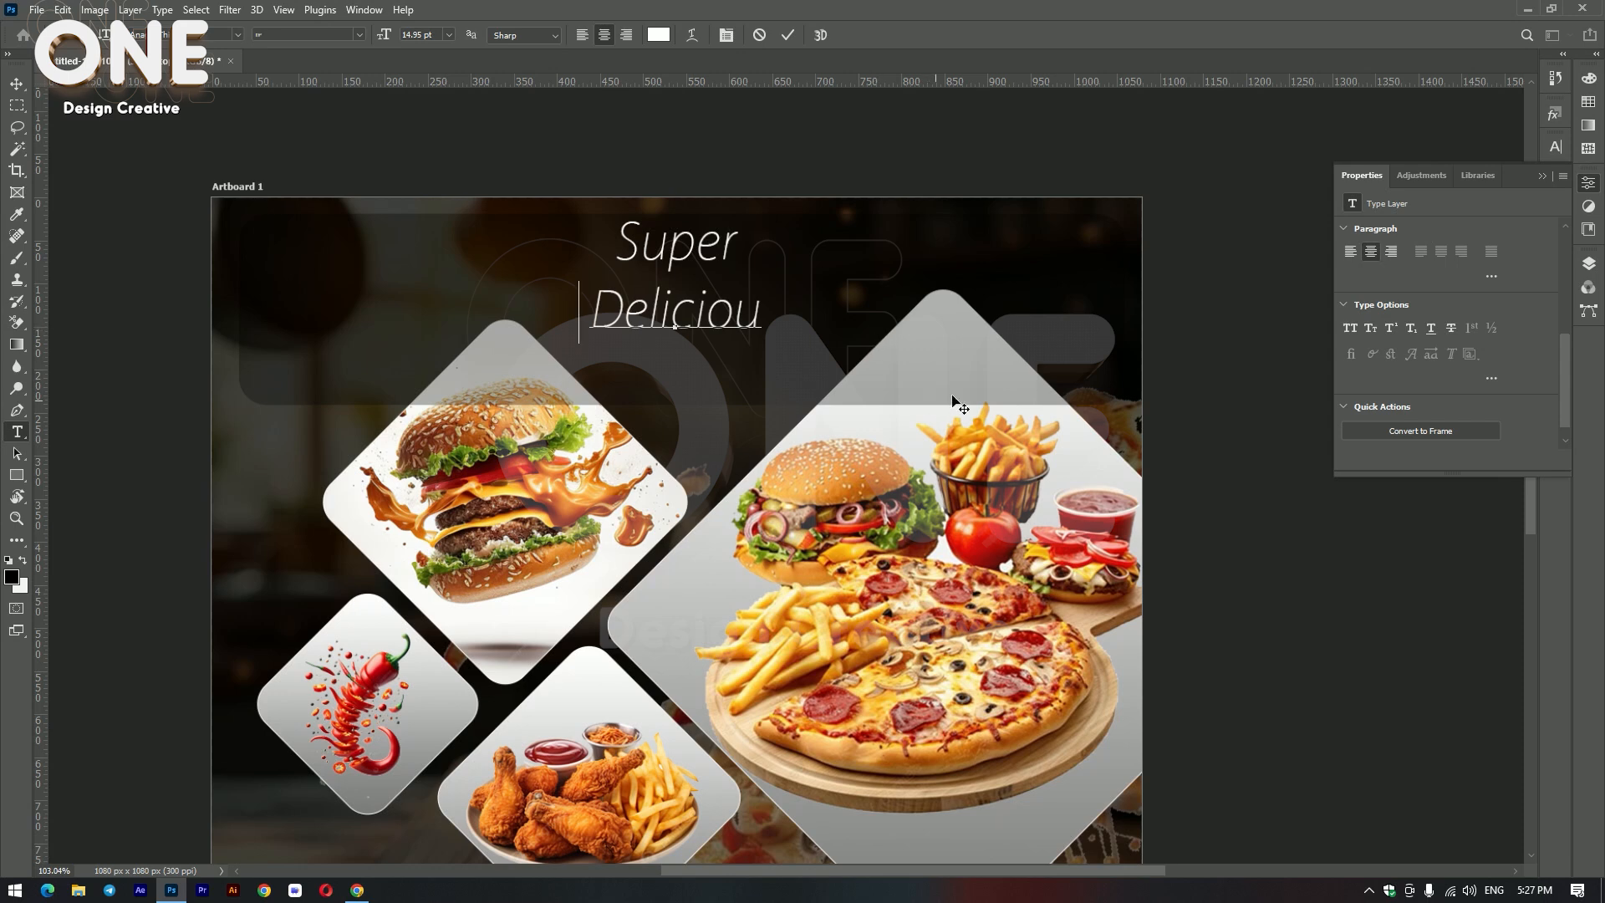
text(s)
Step: Recolour the "Delicious" text bright yellow-green, #deff00
key(shift+Home)
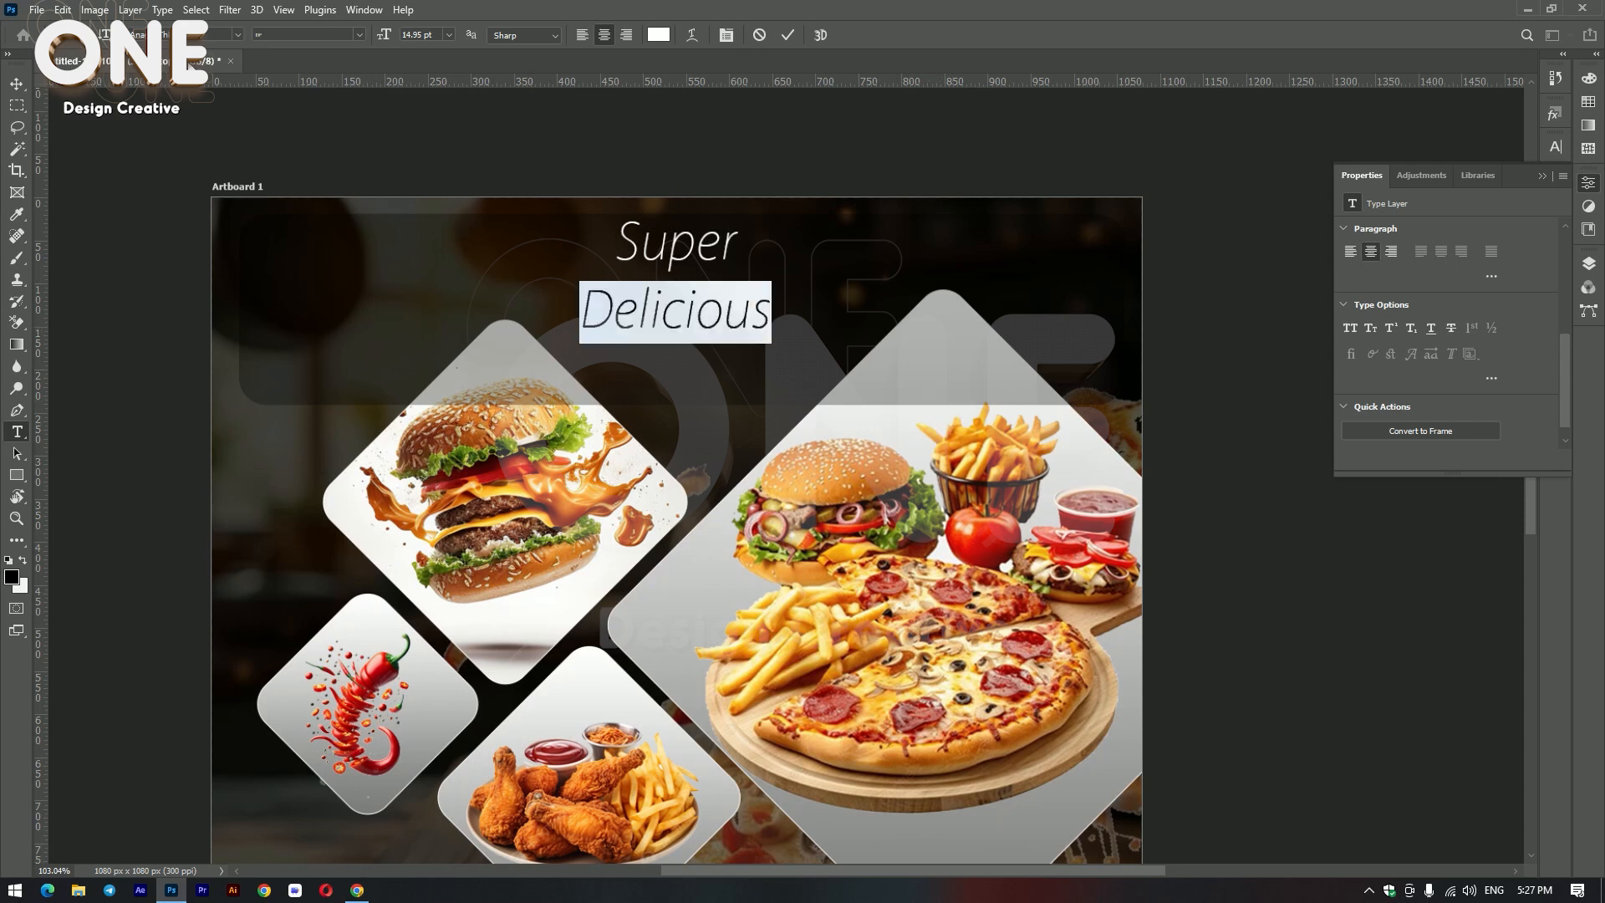
click(659, 35)
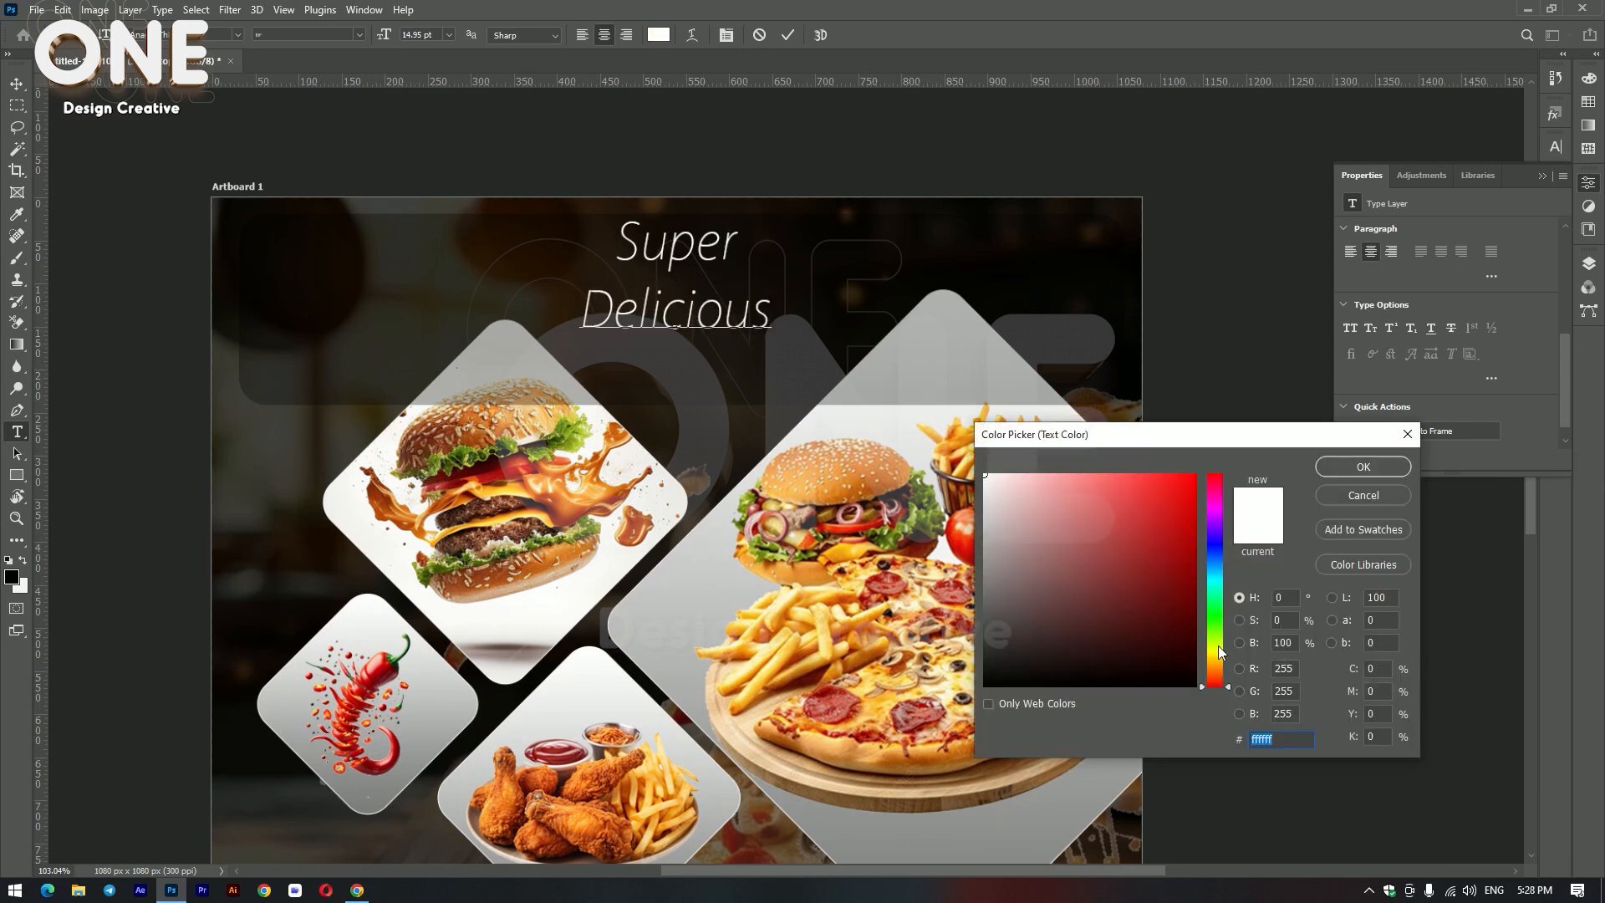
click(1214, 648)
click(1095, 611)
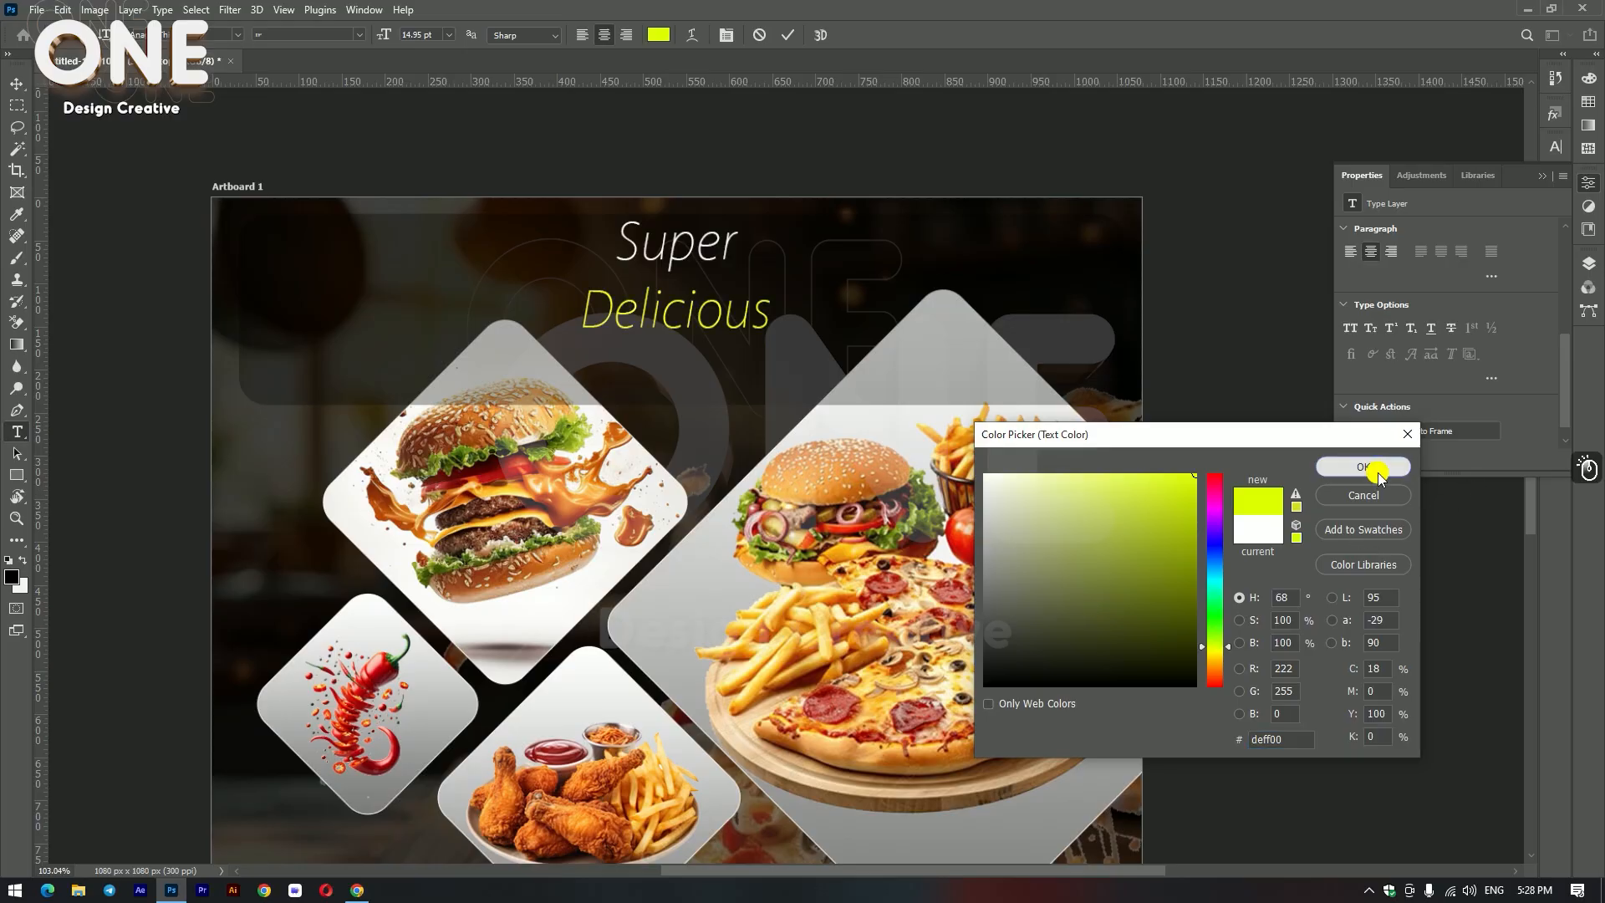
click(1377, 470)
Step: Change the "Delicious" font to Anago-Black and enlarge the word across the dark banner
click(237, 34)
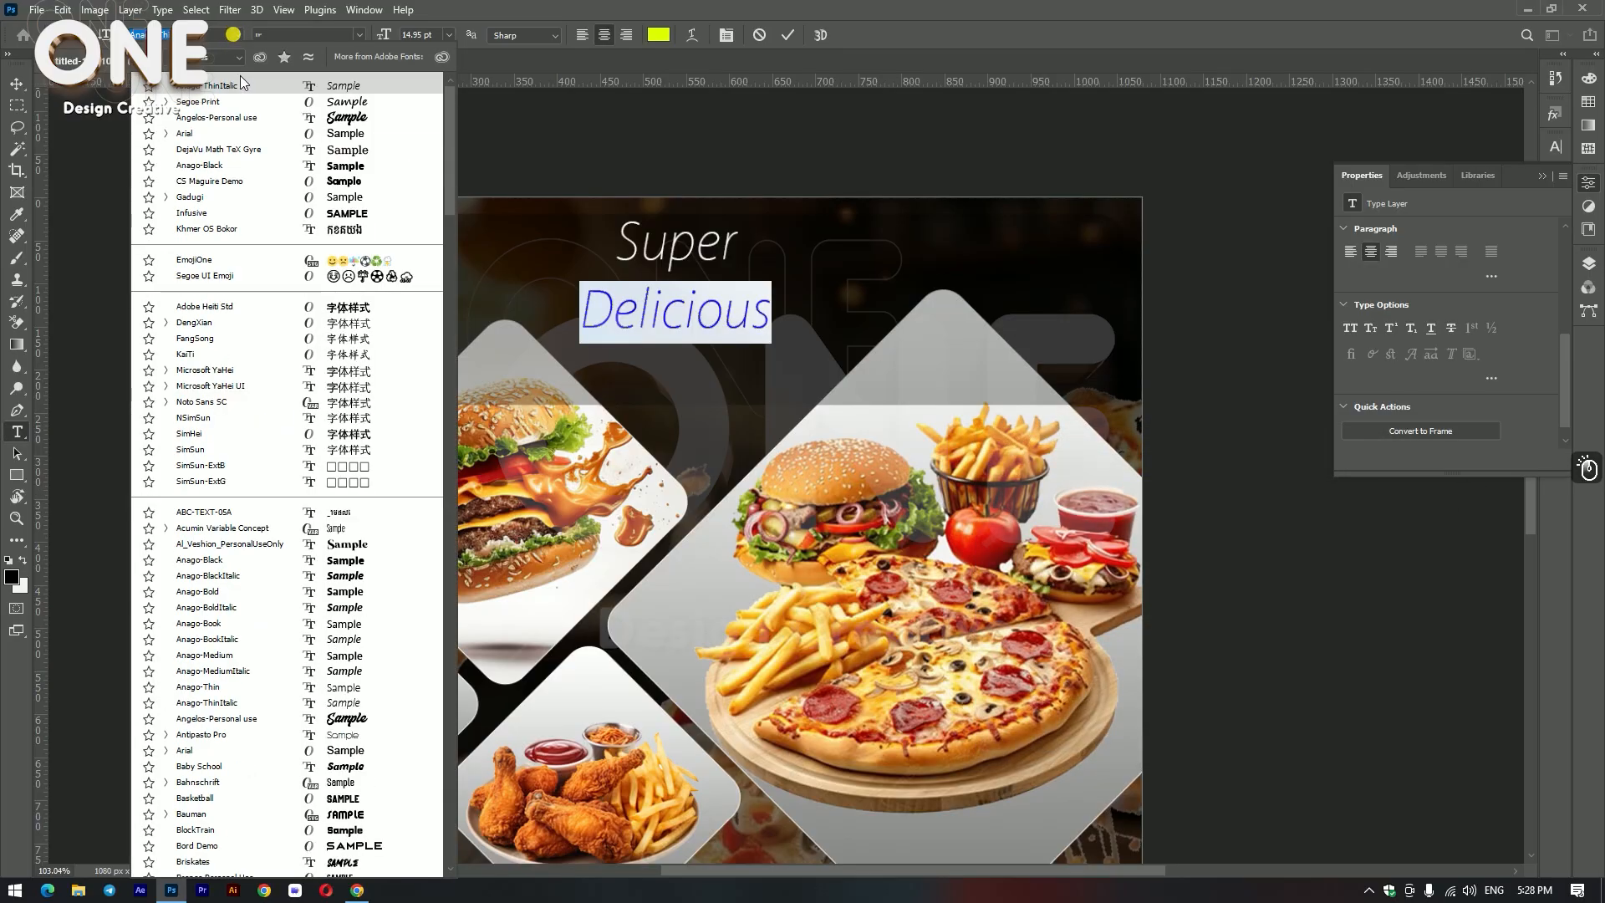
click(292, 171)
click(17, 84)
key(ctrl+t)
drag(786, 345, 923, 360)
key(Return)
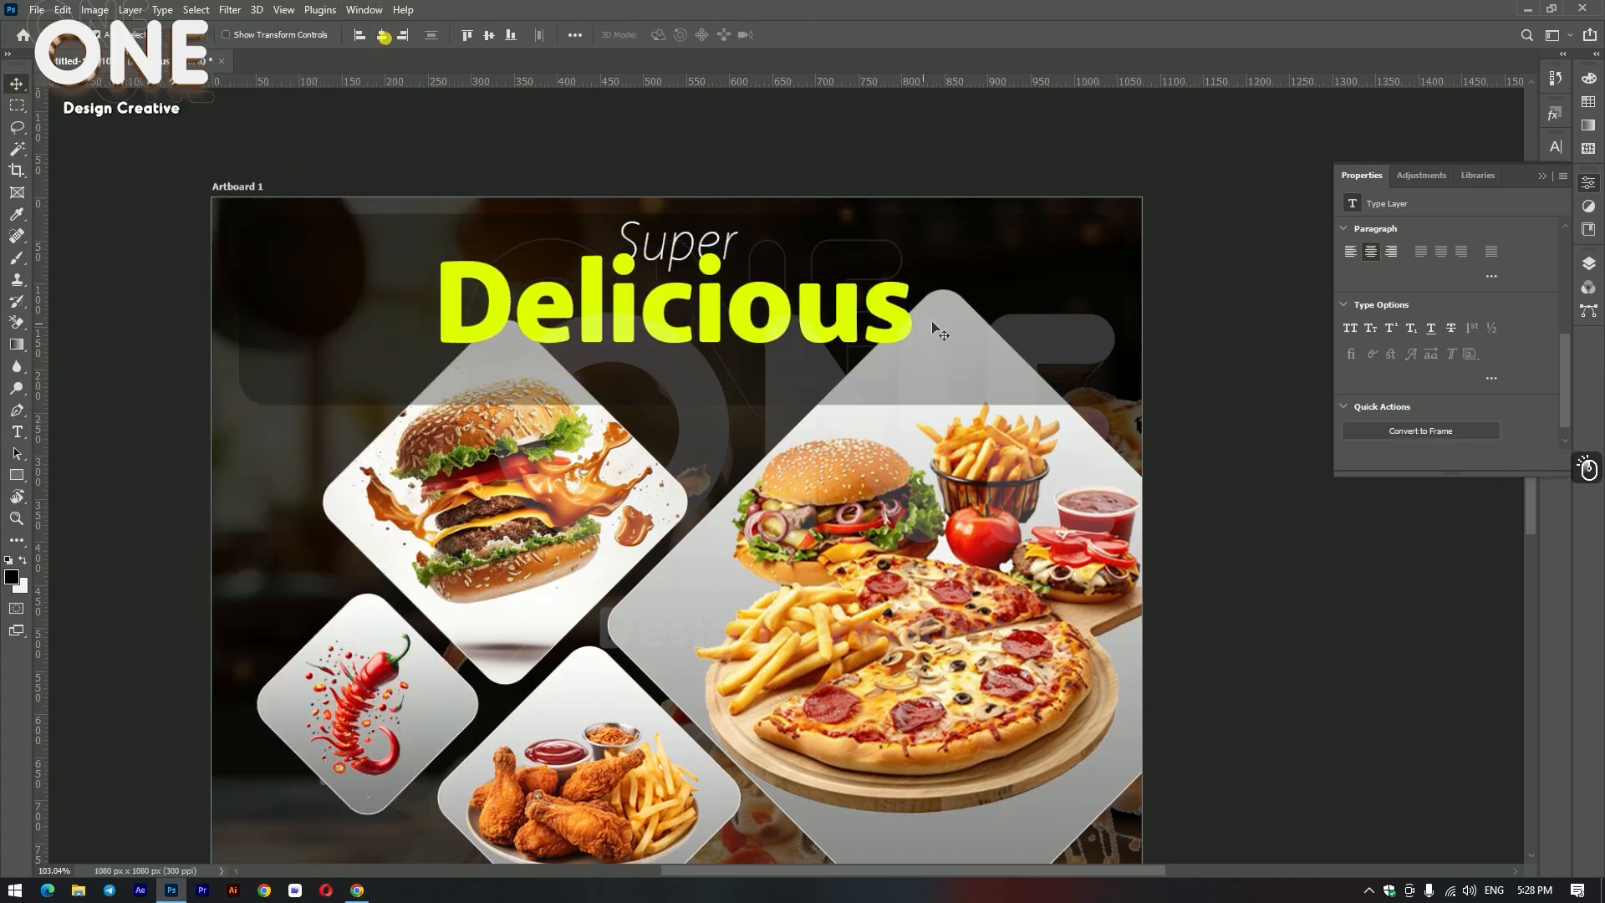
Step: Nudge "Delicious" down, then enlarge "Super" and move it above the right end of "Delicious"
scroll(722, 278, up, 5)
mouse_move(715, 366)
mouse_down()
mouse_move(724, 399)
mouse_move(720, 383)
mouse_up()
drag(649, 252, 650, 283)
key(ctrl+t)
drag(756, 305, 802, 328)
key(Return)
drag(622, 266, 860, 268)
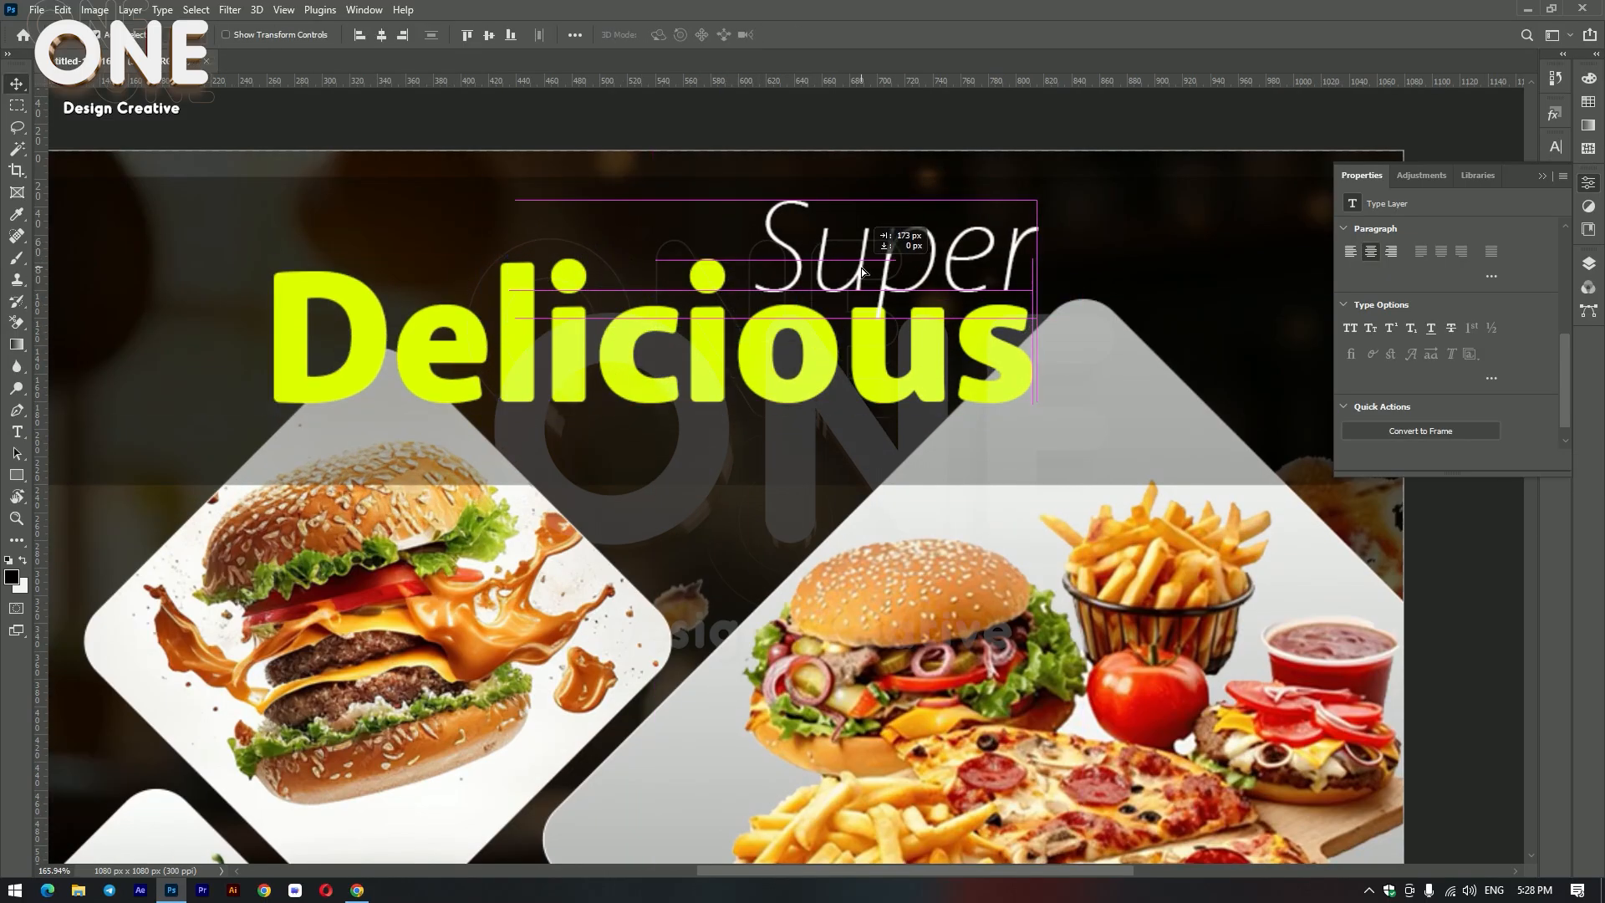
Step: Scale "Super" down slightly, keeping it lined up with the right edge of "Delicious"
scroll(861, 268, down, 5)
key(ctrl+t)
drag(950, 360, 929, 341)
key(Return)
click(1367, 620)
Step: Apply a Multiply drop shadow to "Delicious" with 100% opacity, 90° angle, 8 px distance, 30% spread and 17 px size
click(873, 334)
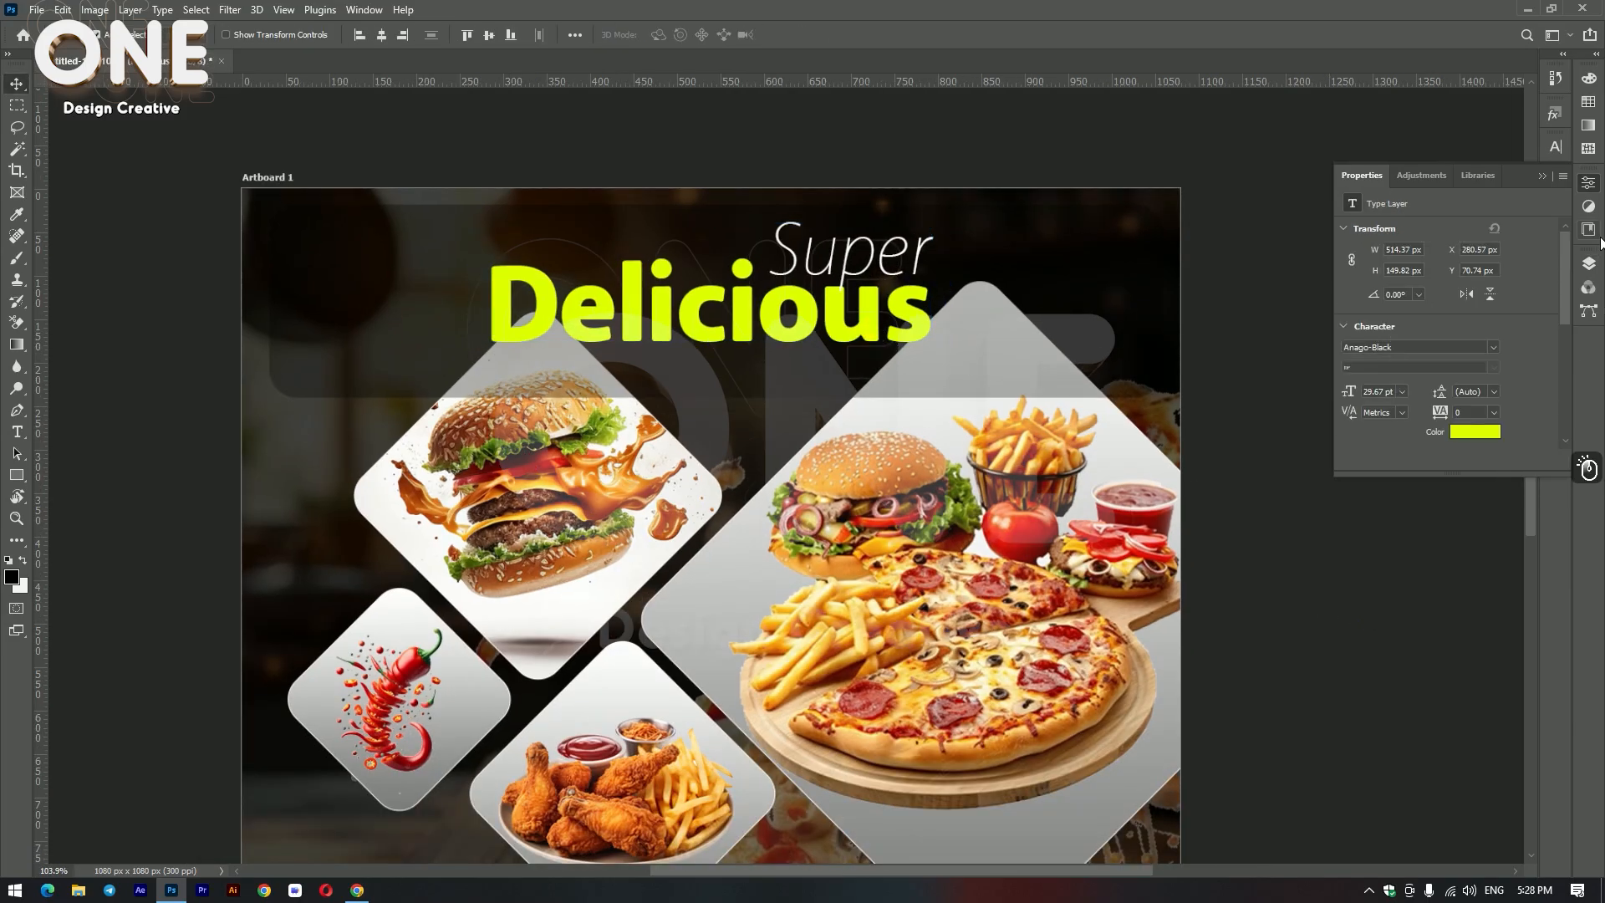
click(1588, 266)
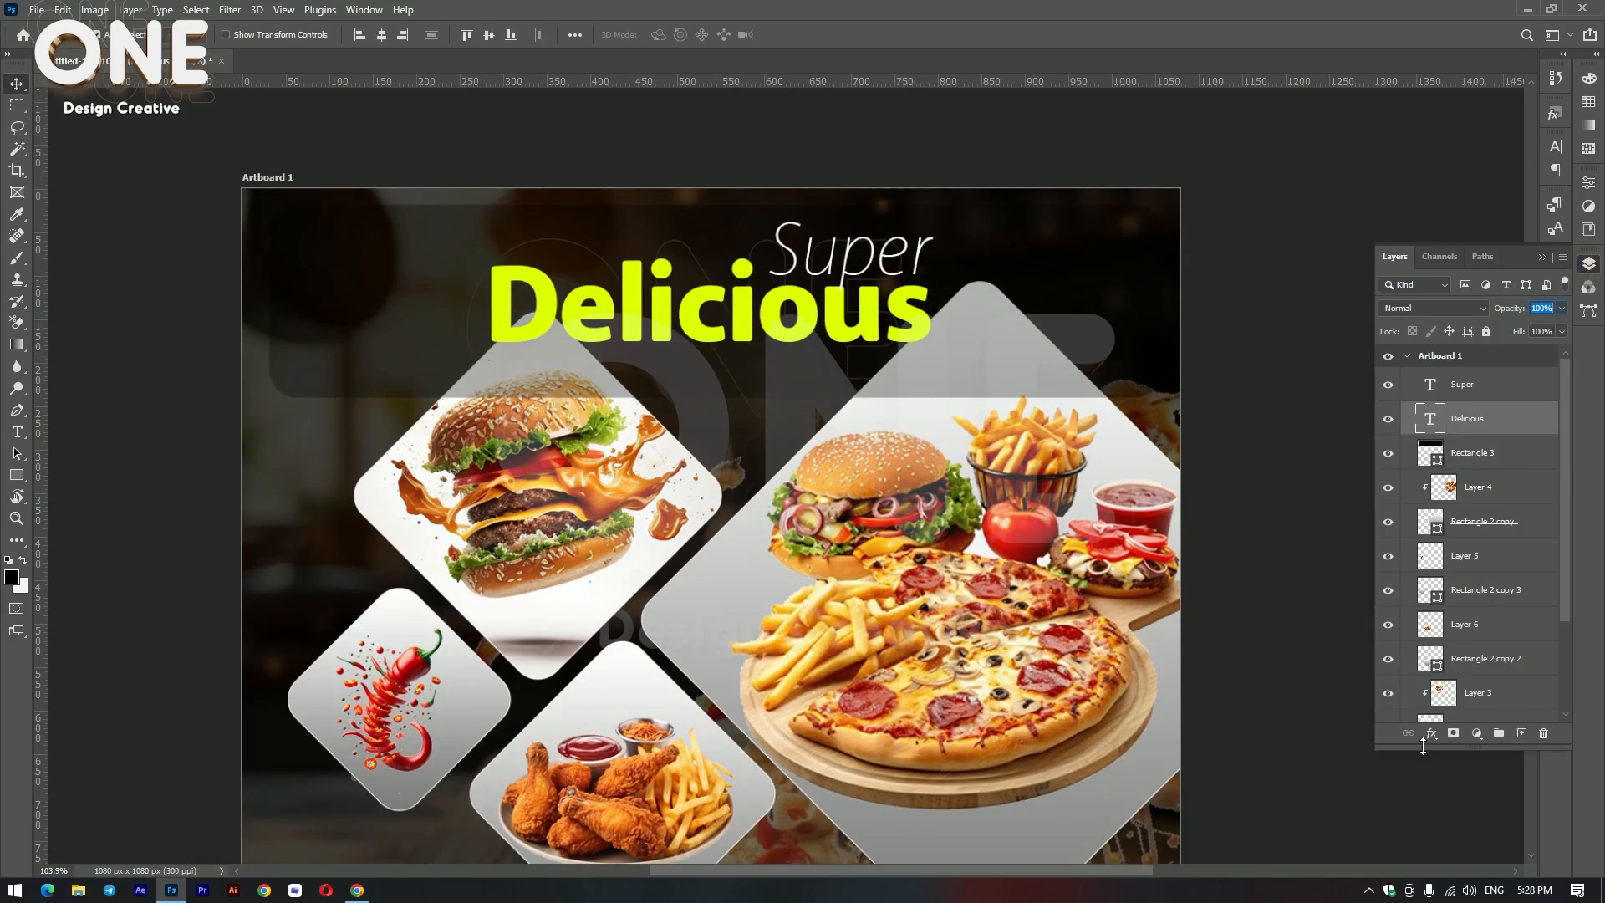
click(1429, 736)
click(1468, 708)
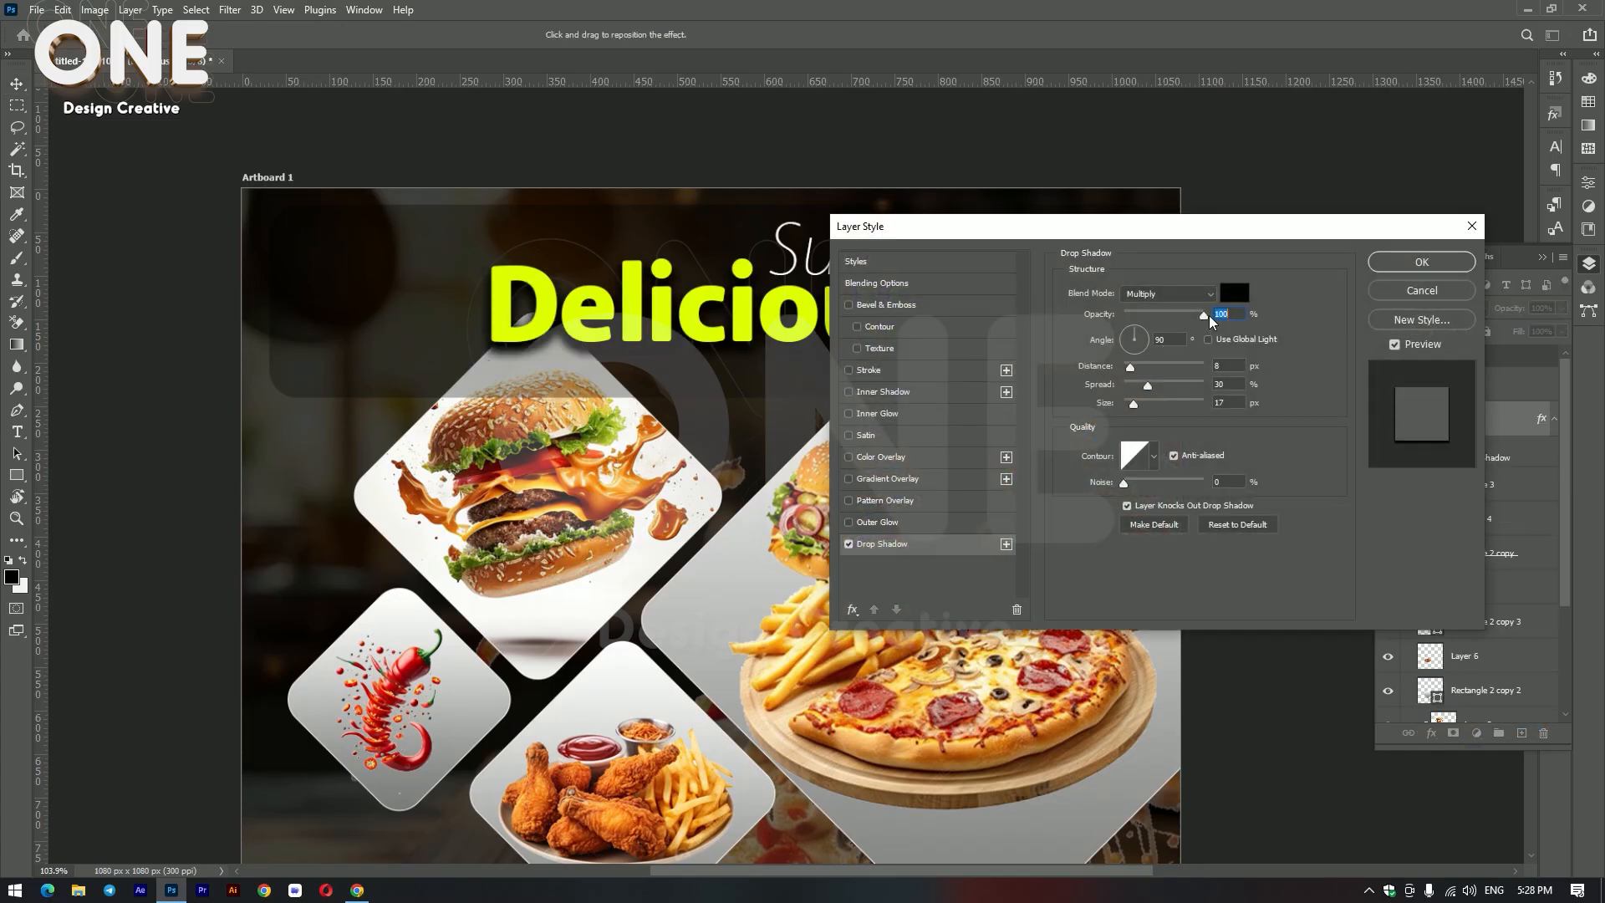
click(1421, 262)
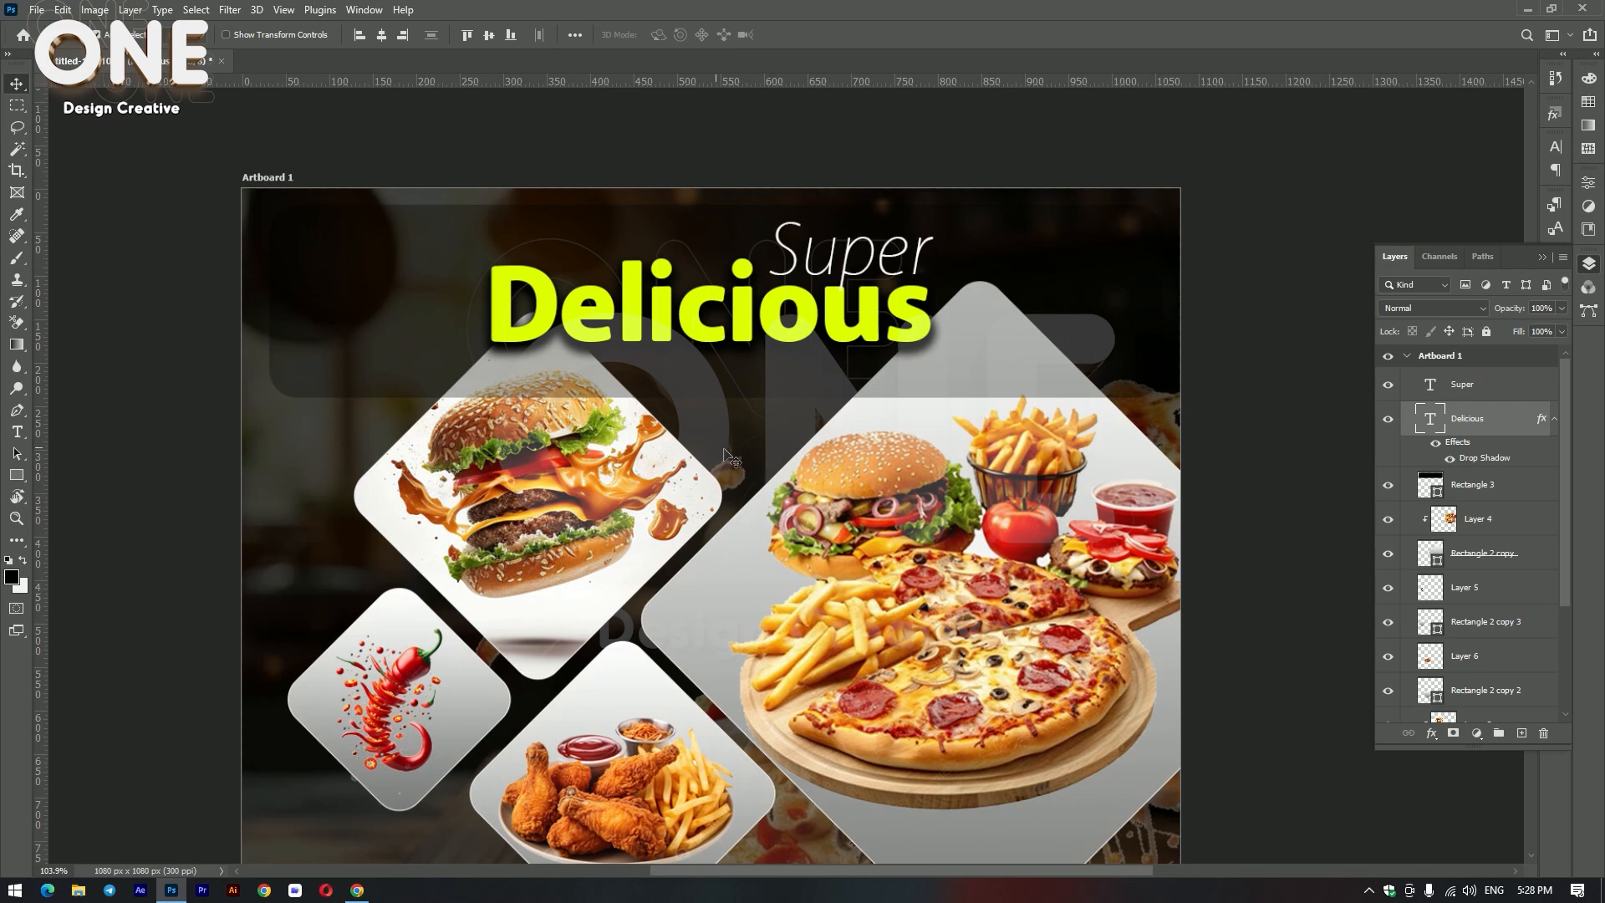
Step: Duplicate the "Super" text below "Delicious" and change the copy's wording to "Food all time"
scroll(614, 367, down, 2)
scroll(790, 313, down, 3)
scroll(794, 305, up, 3)
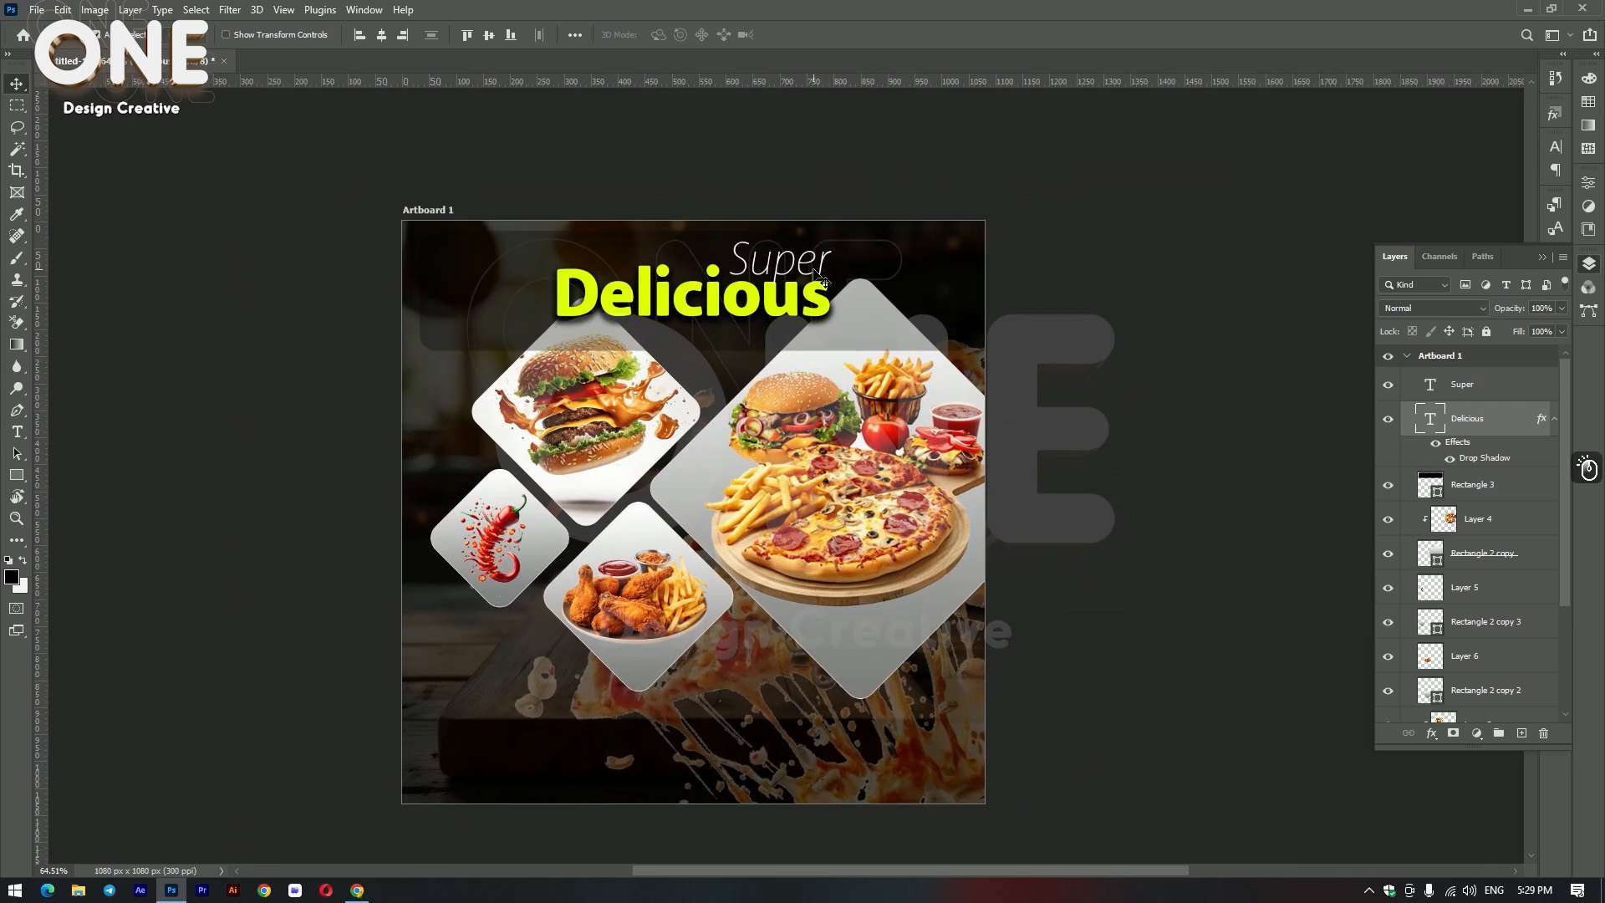
scroll(799, 294, up, 2)
scroll(799, 294, up, 1)
drag(721, 259, 575, 378)
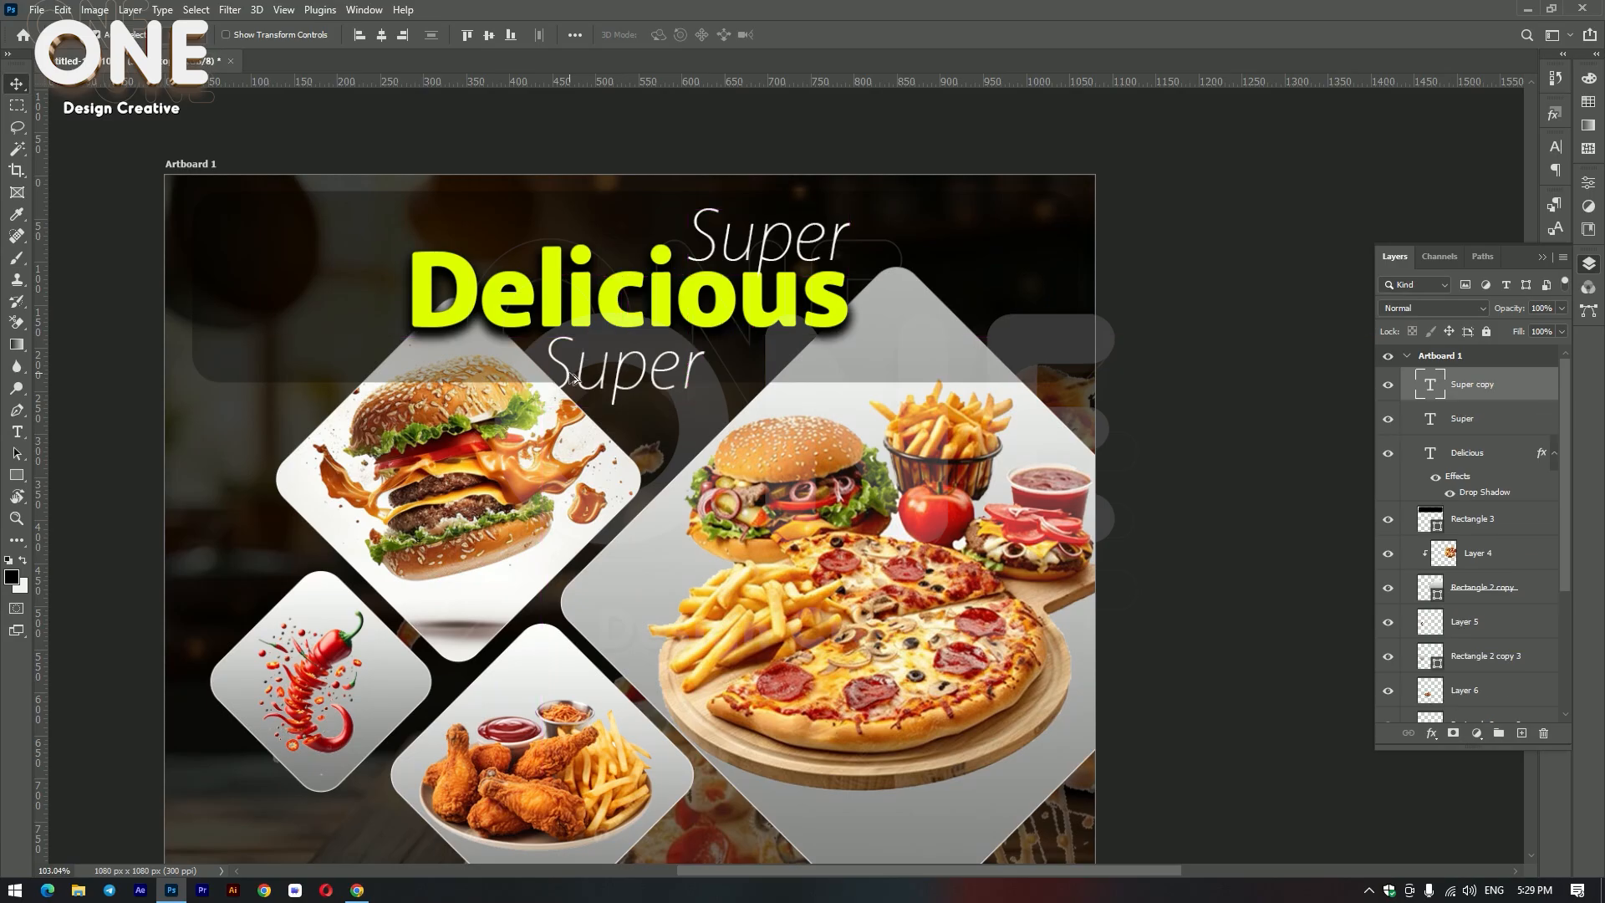
double_click(585, 376)
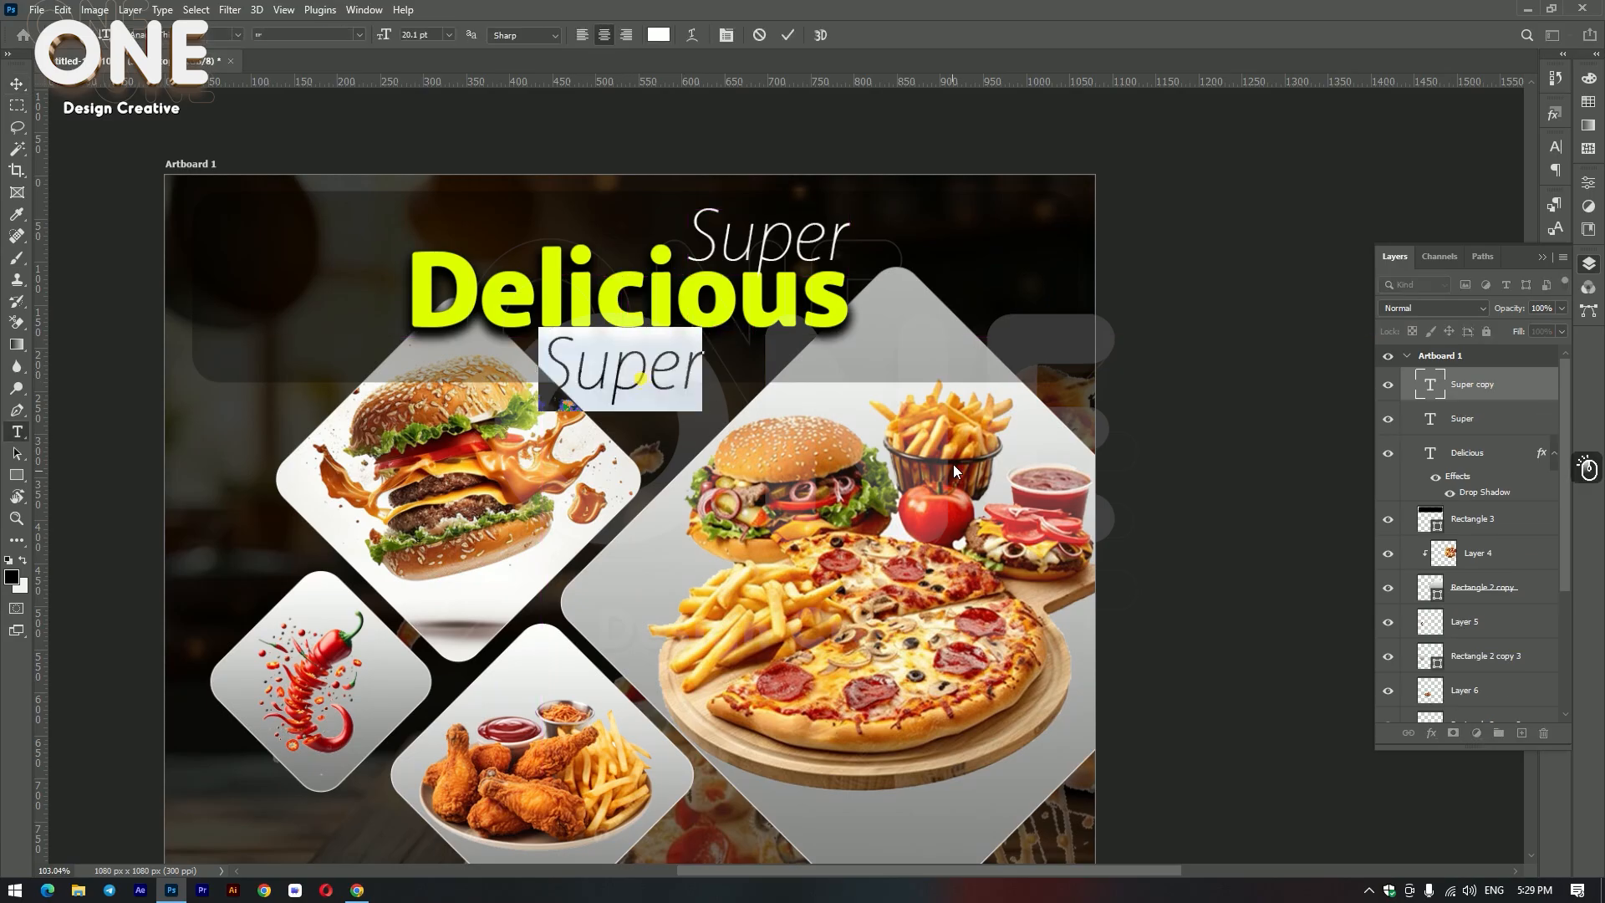
text(Food alld)
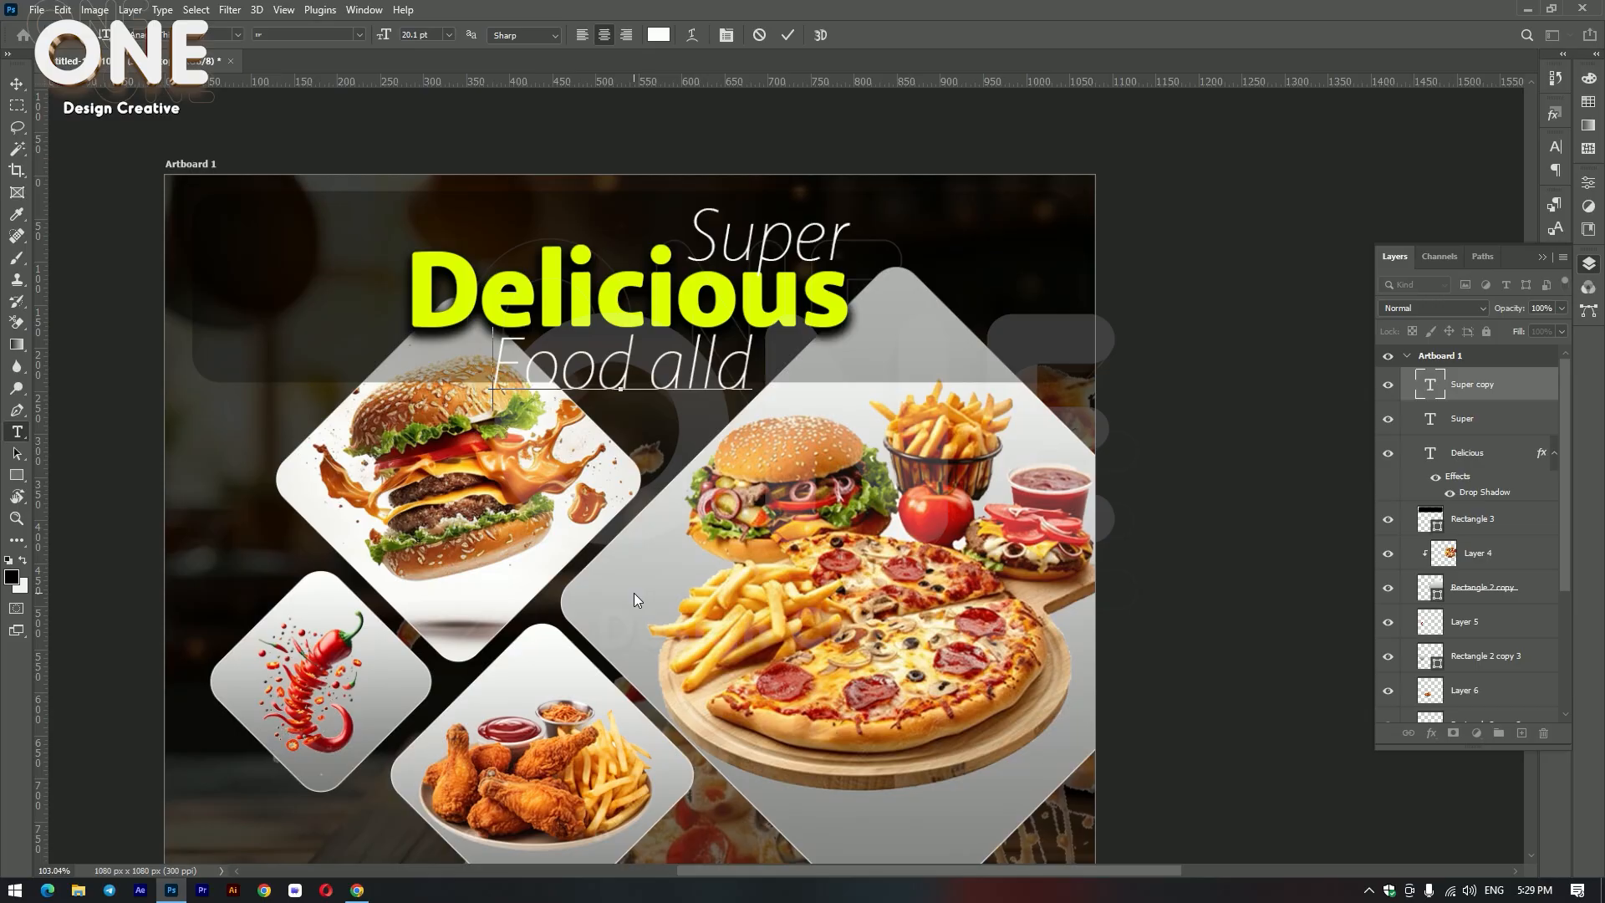
key(BackSpace)
text(timee)
key(BackSpace)
Step: Scale "Food all time" down to about 52% and place it just beneath "Delicious"
click(17, 84)
key(ctrl+t)
drag(805, 410, 642, 365)
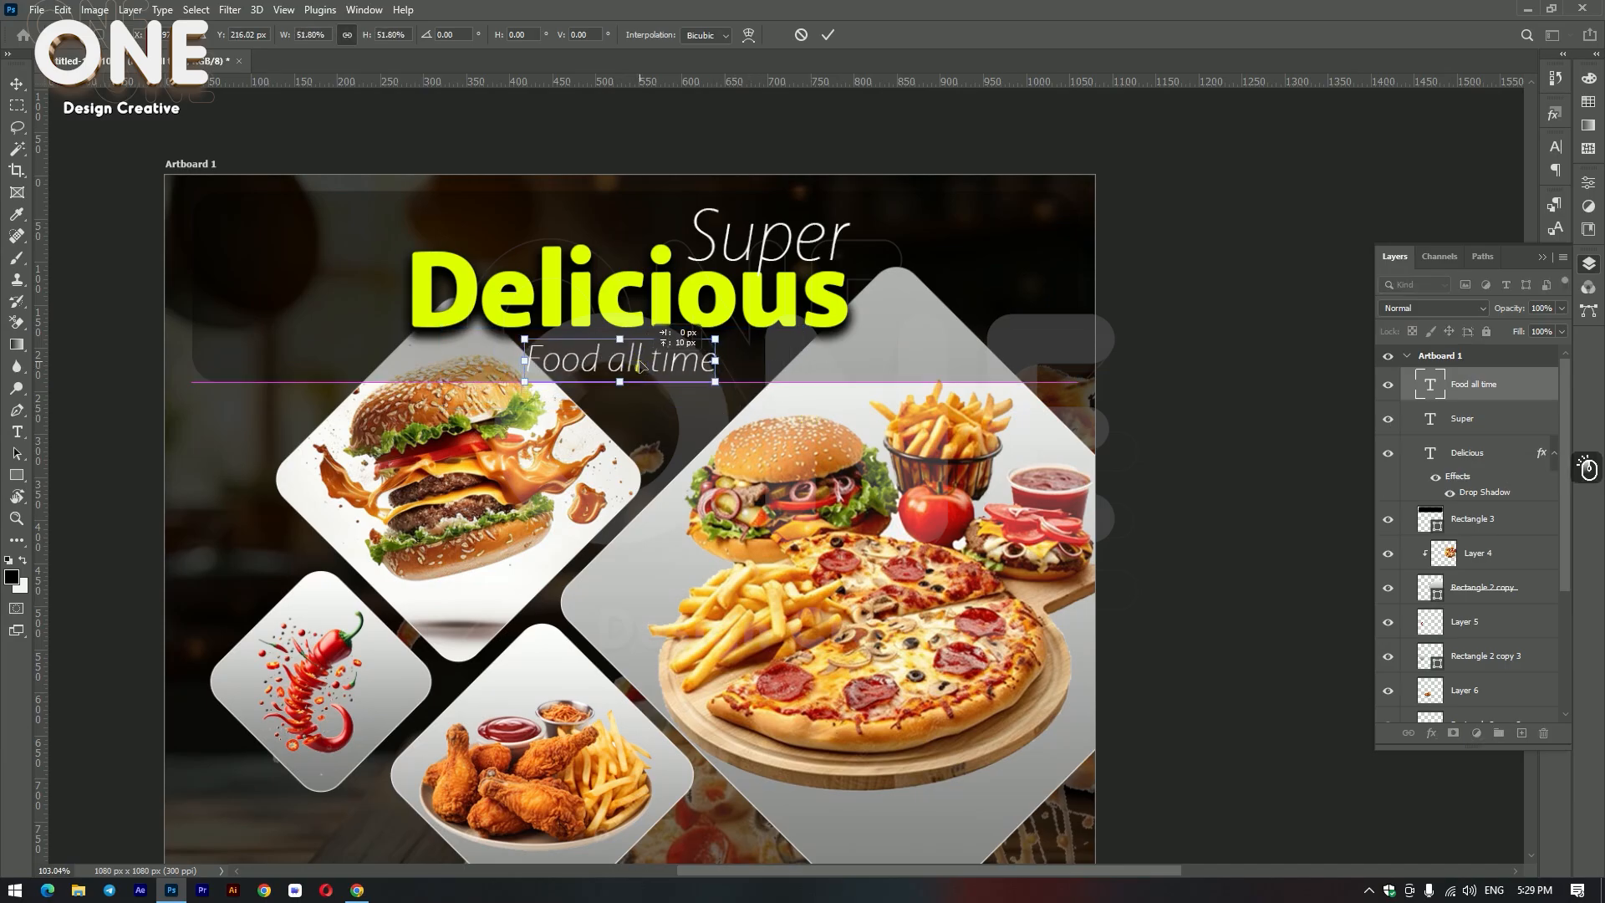
scroll(702, 376, up, 3)
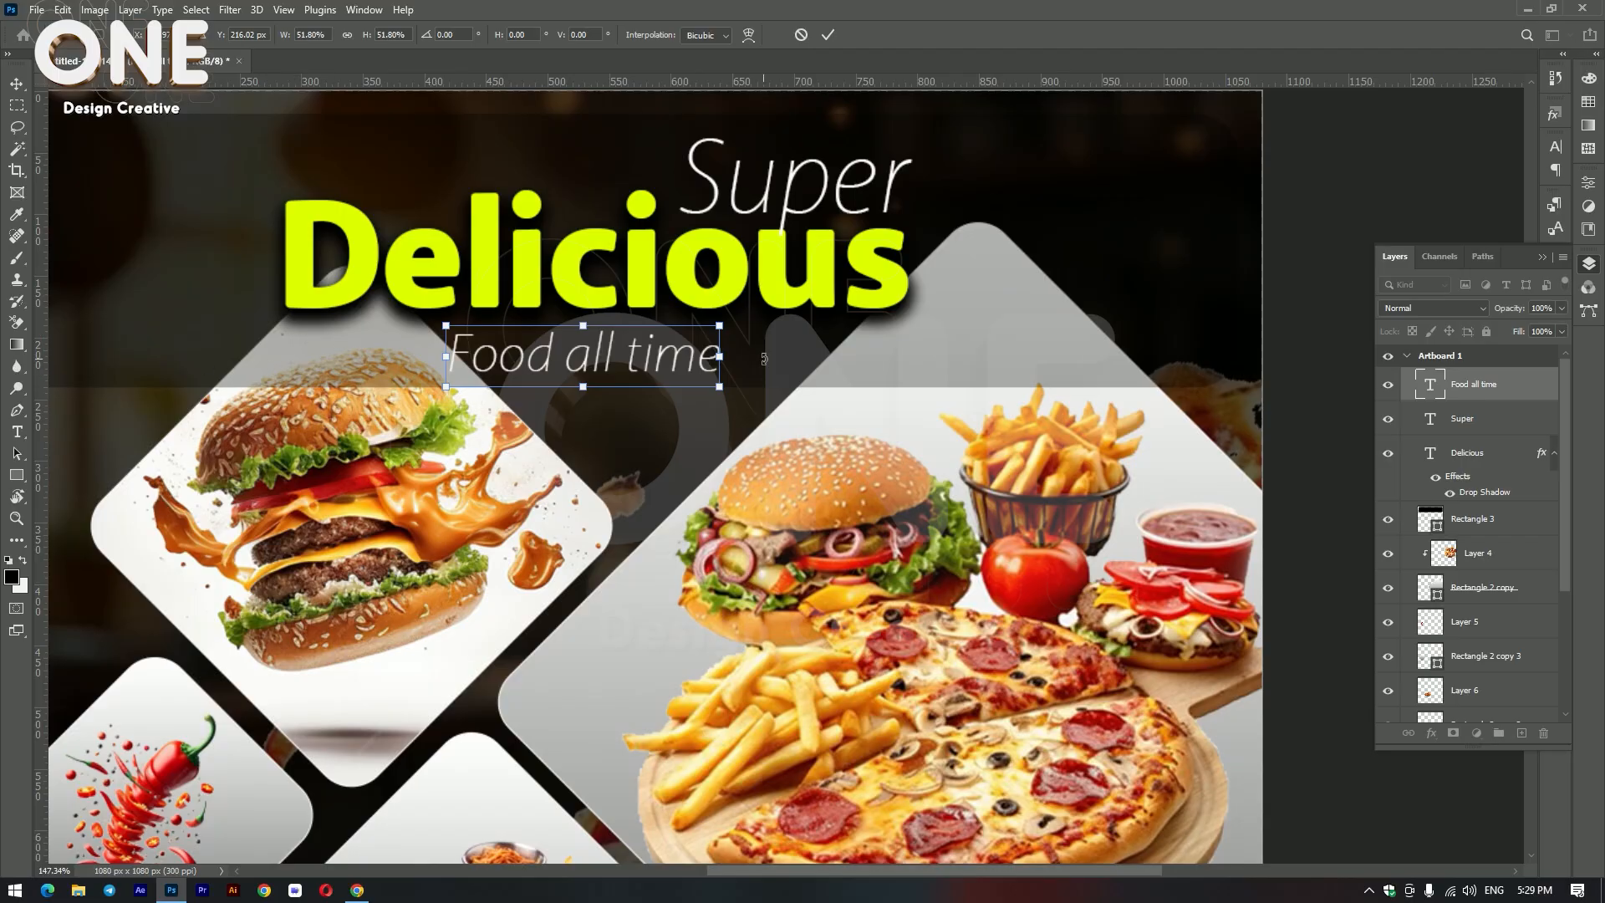
Step: Set the letter tracking of "Food all time" to 300
click(1589, 184)
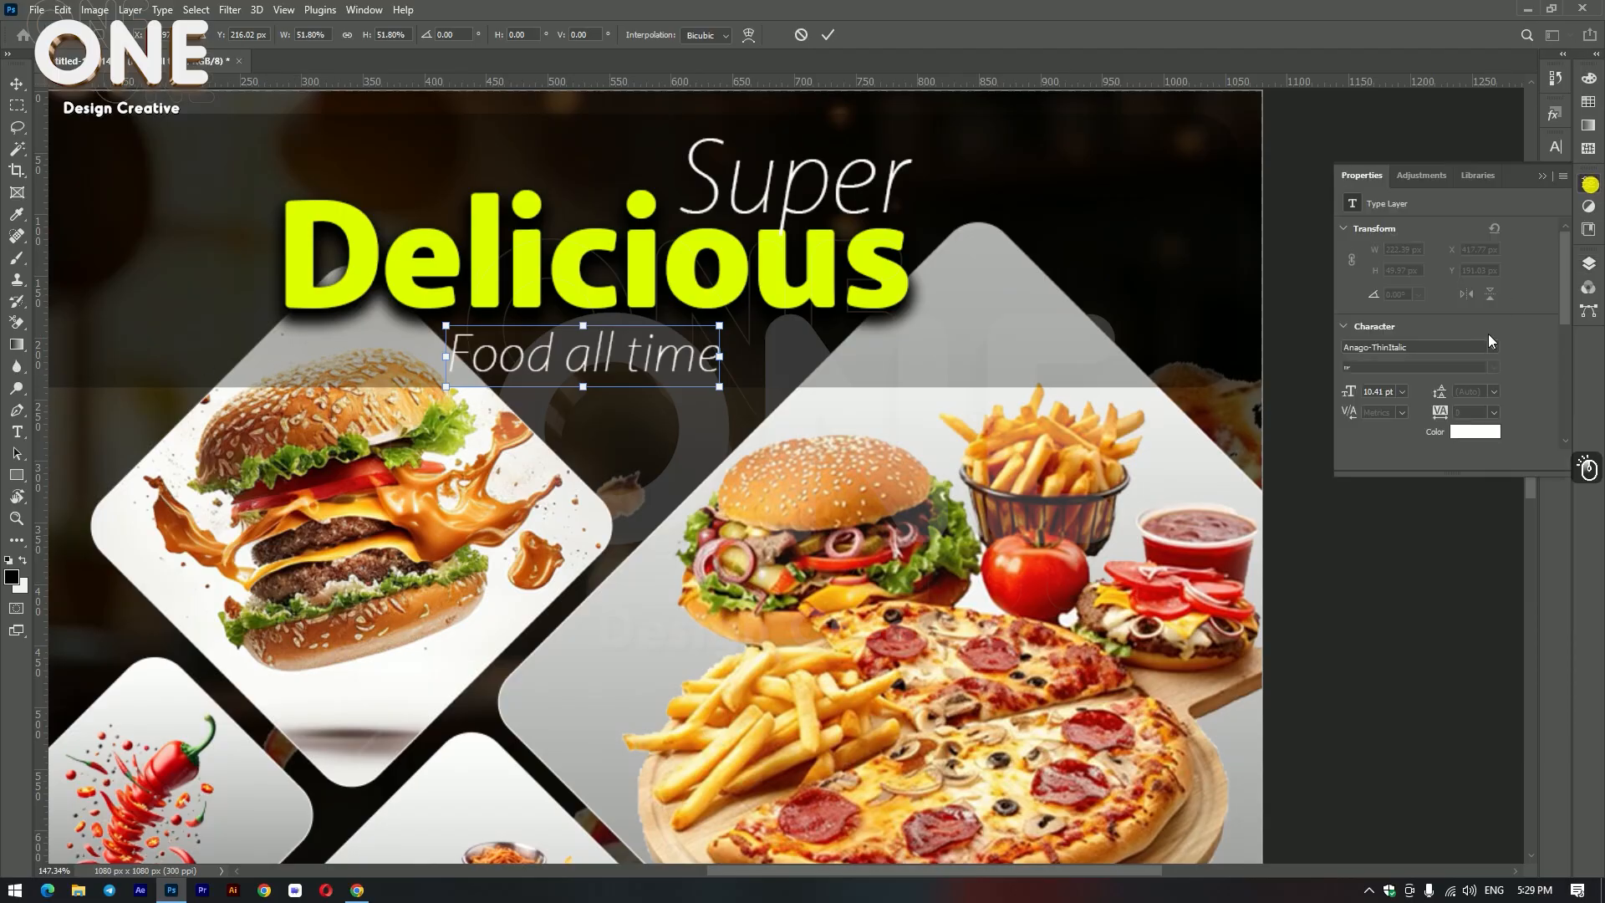
scroll(1418, 328, down, 1)
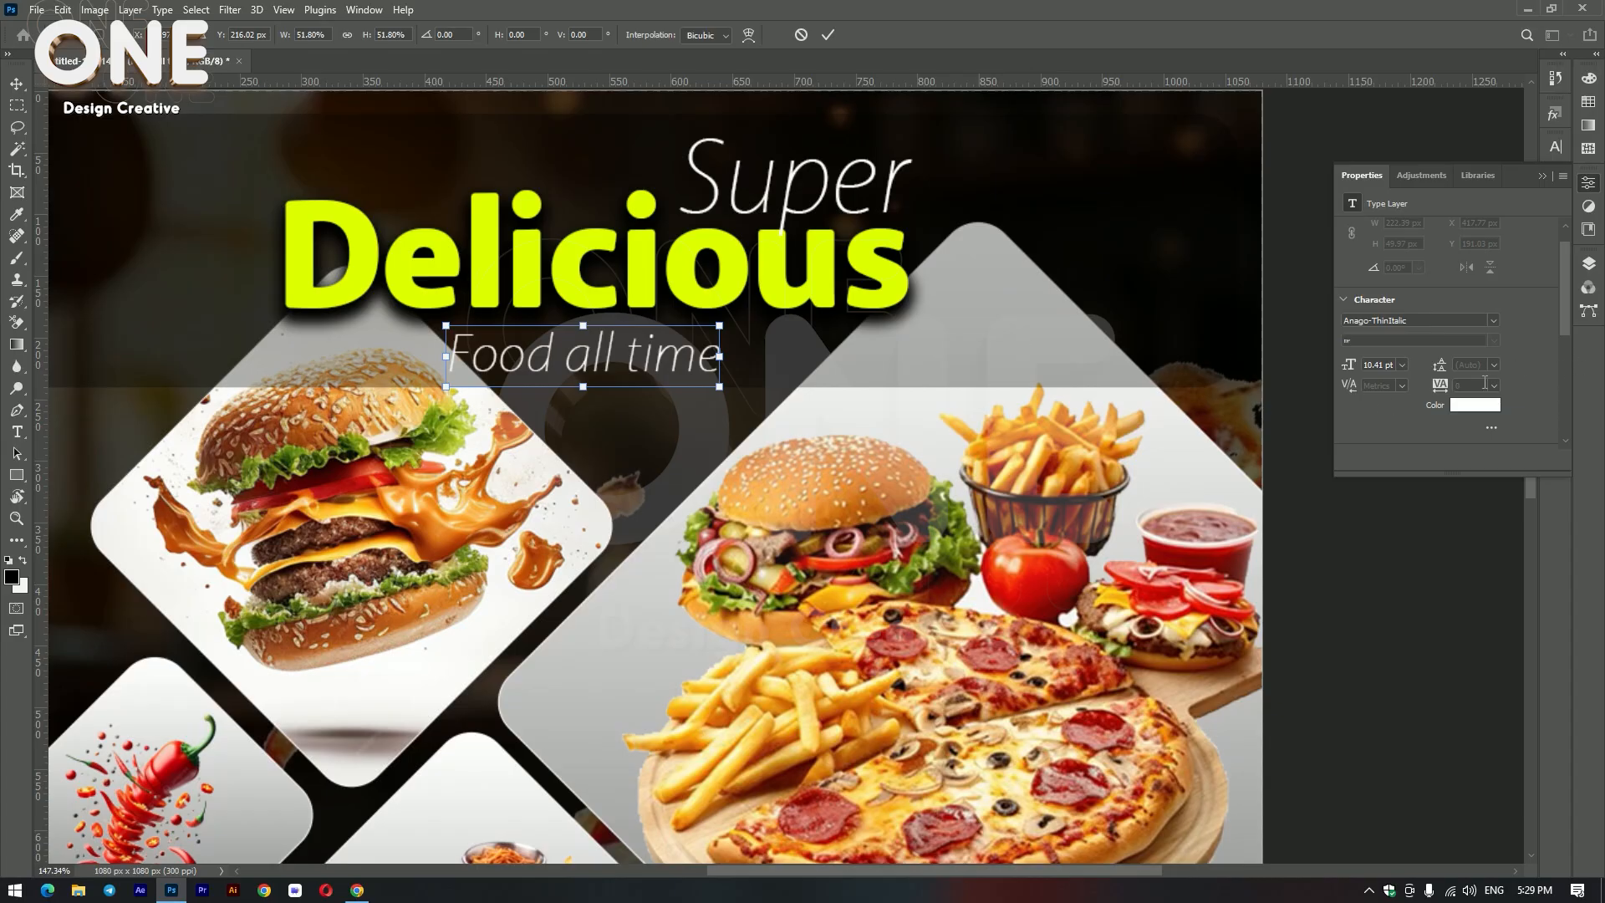
click(1496, 386)
click(1494, 385)
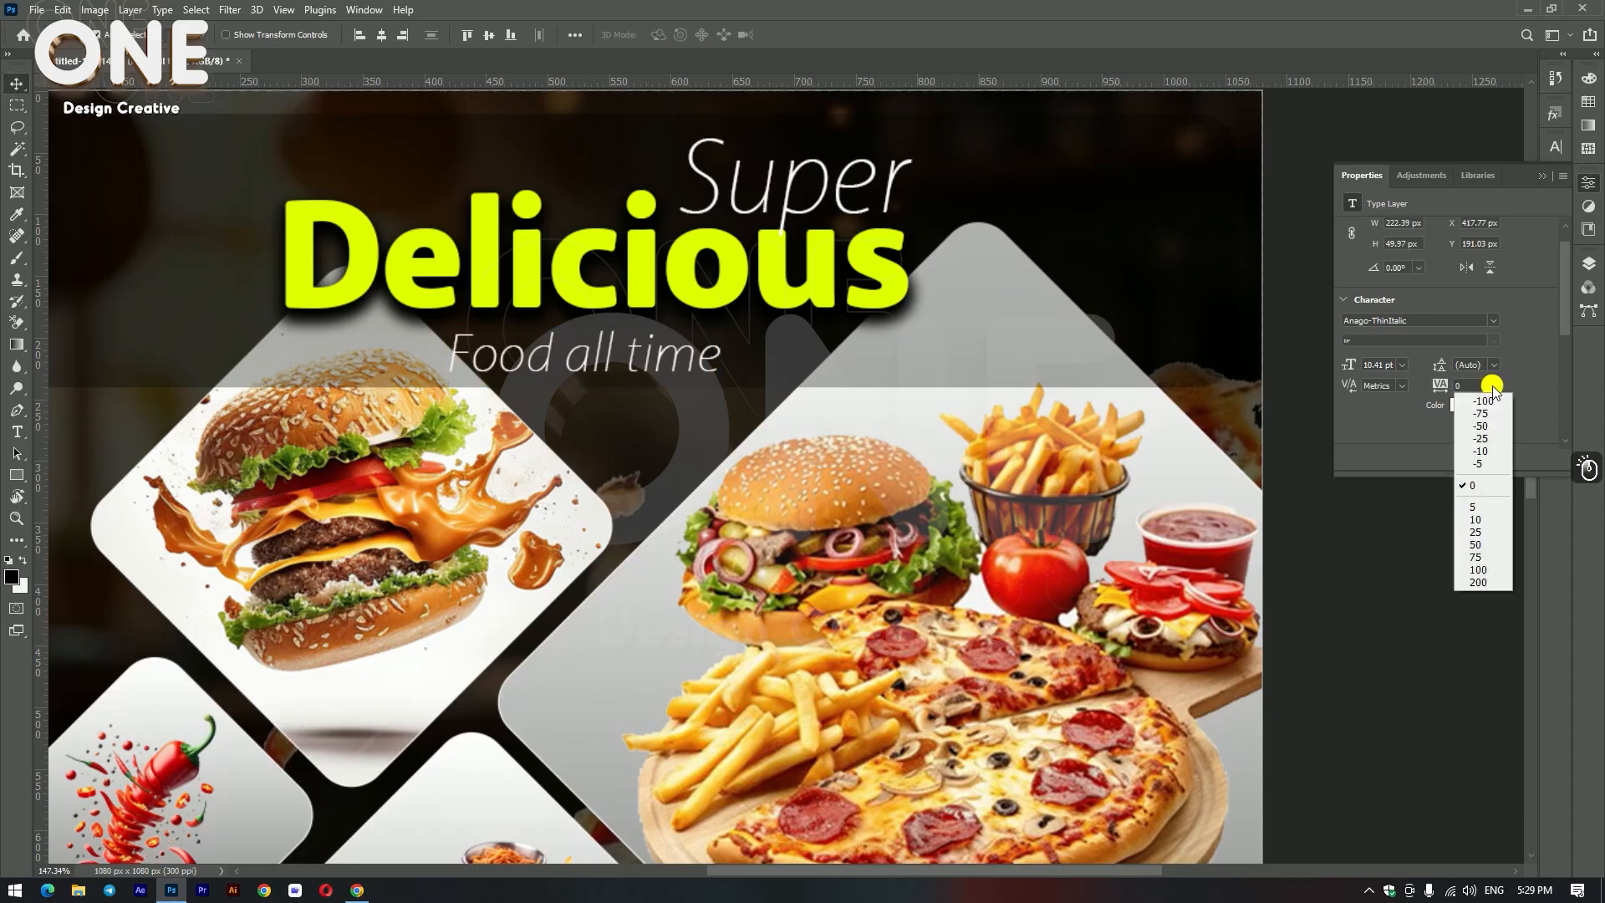
click(1477, 544)
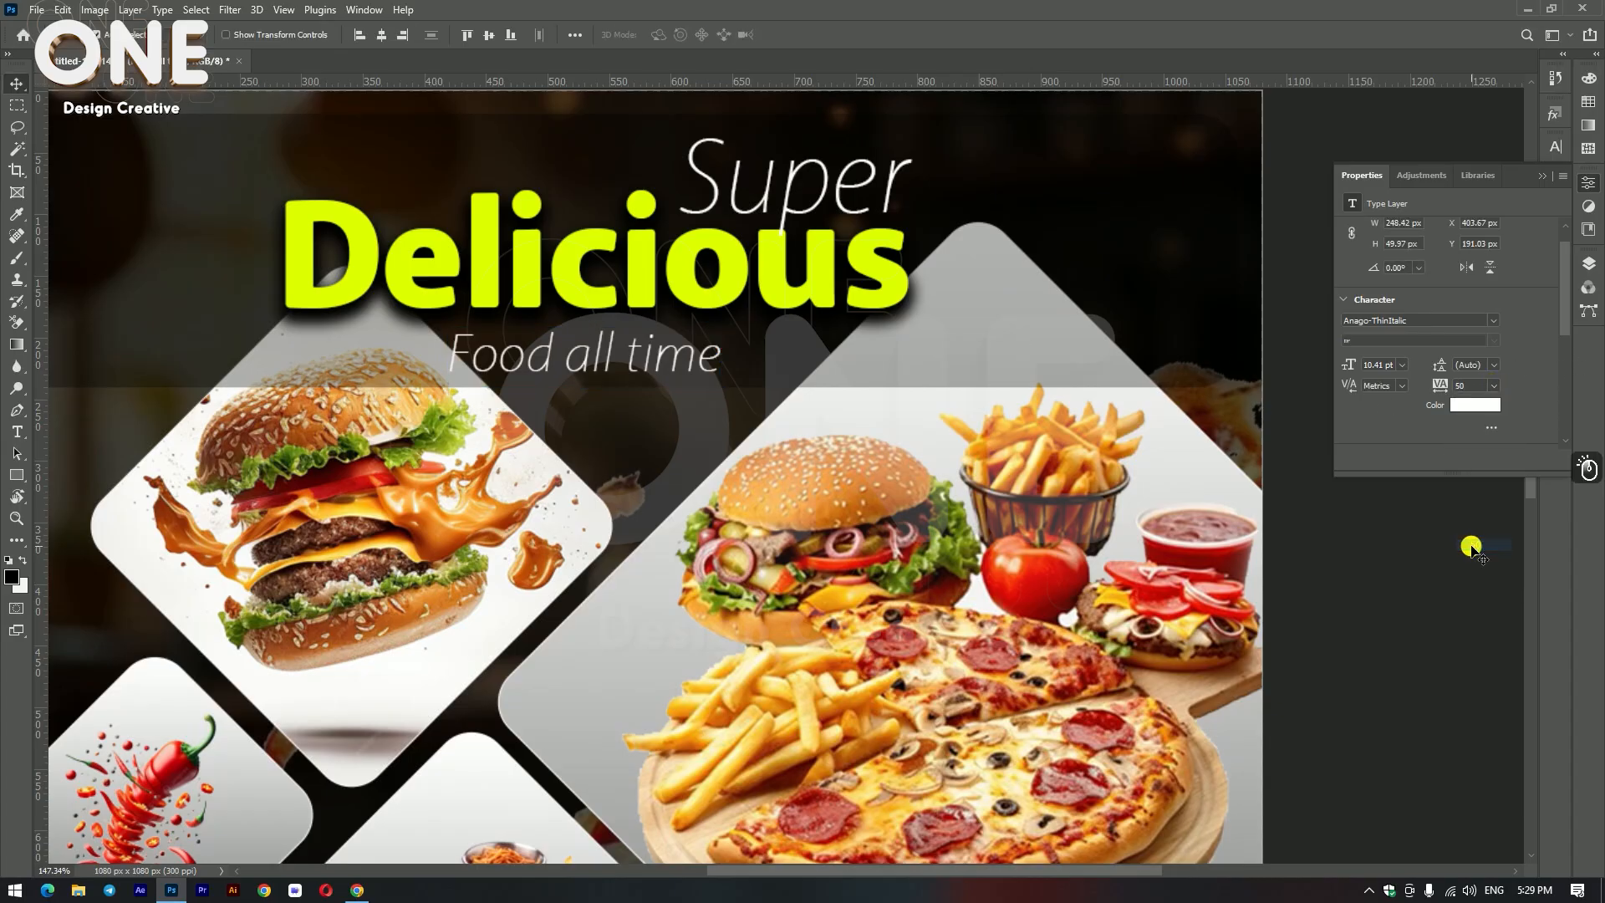
click(1496, 386)
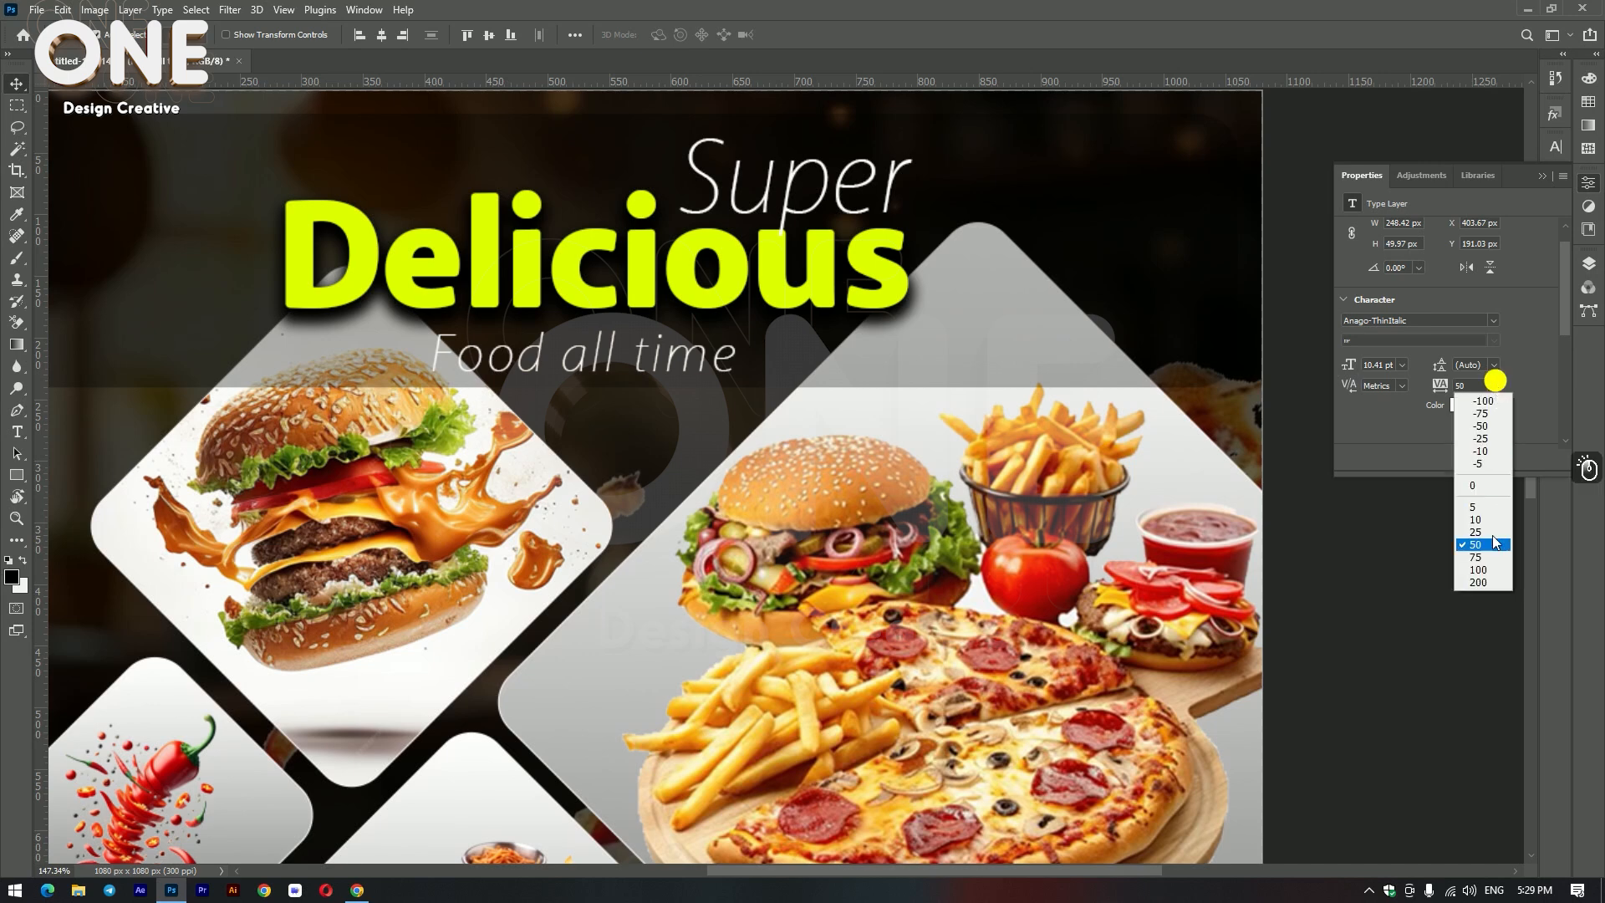
click(1476, 583)
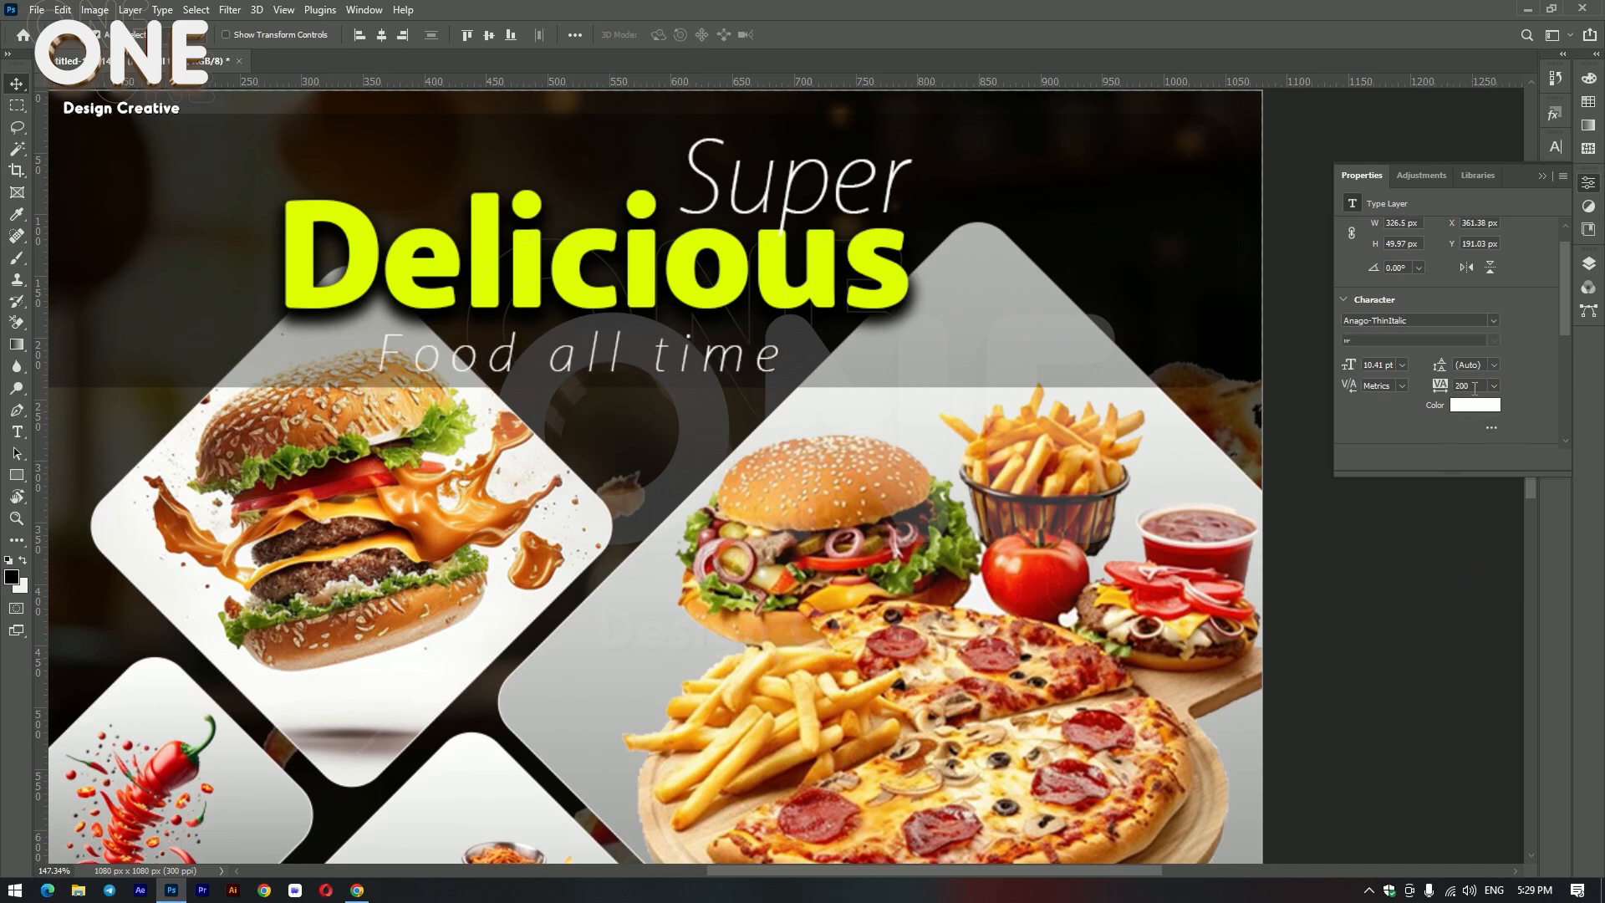
click(1475, 386)
key(Return)
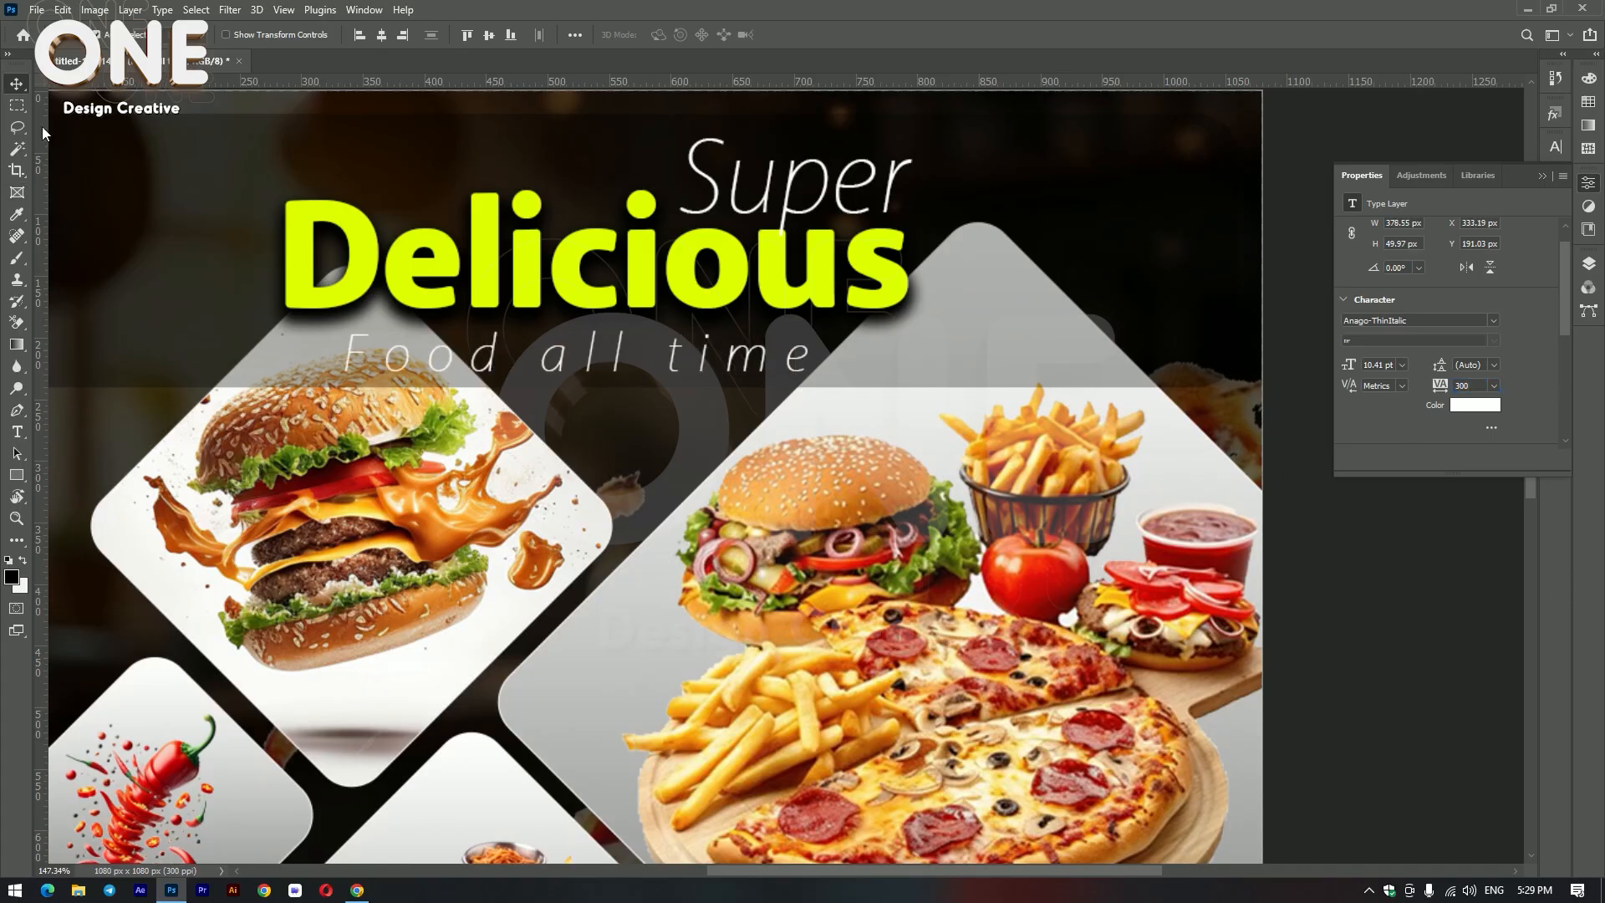
Step: Scale "Food all time" down to about 334 px wide and centre it horizontally on the artboard
scroll(835, 360, down, 2)
key(ctrl+t)
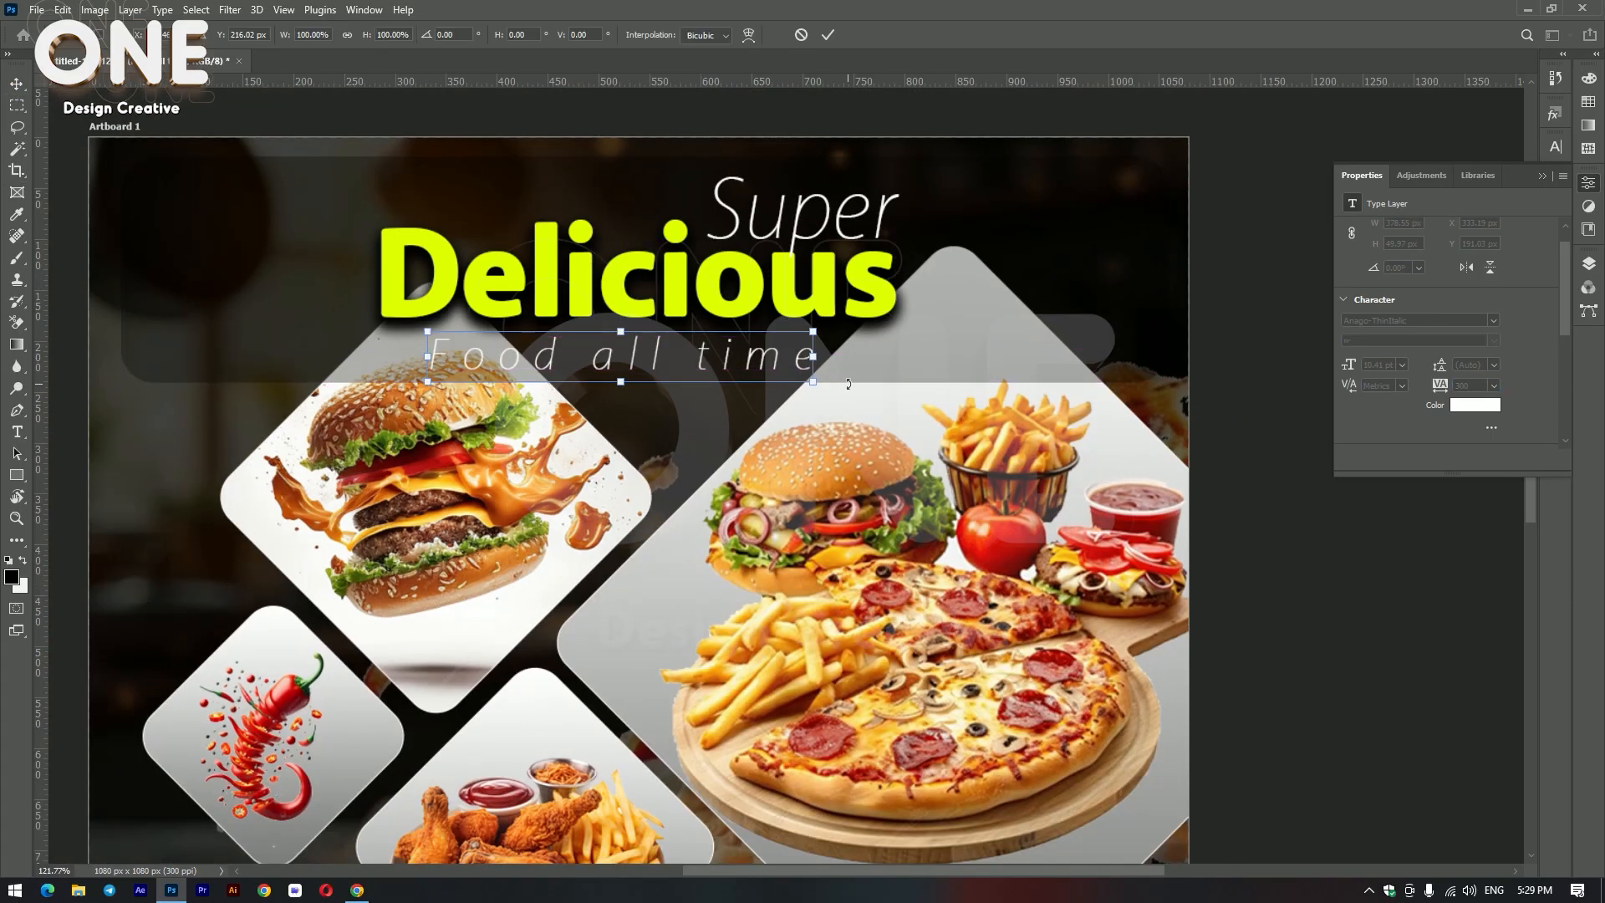
drag(812, 383, 798, 394)
key(Return)
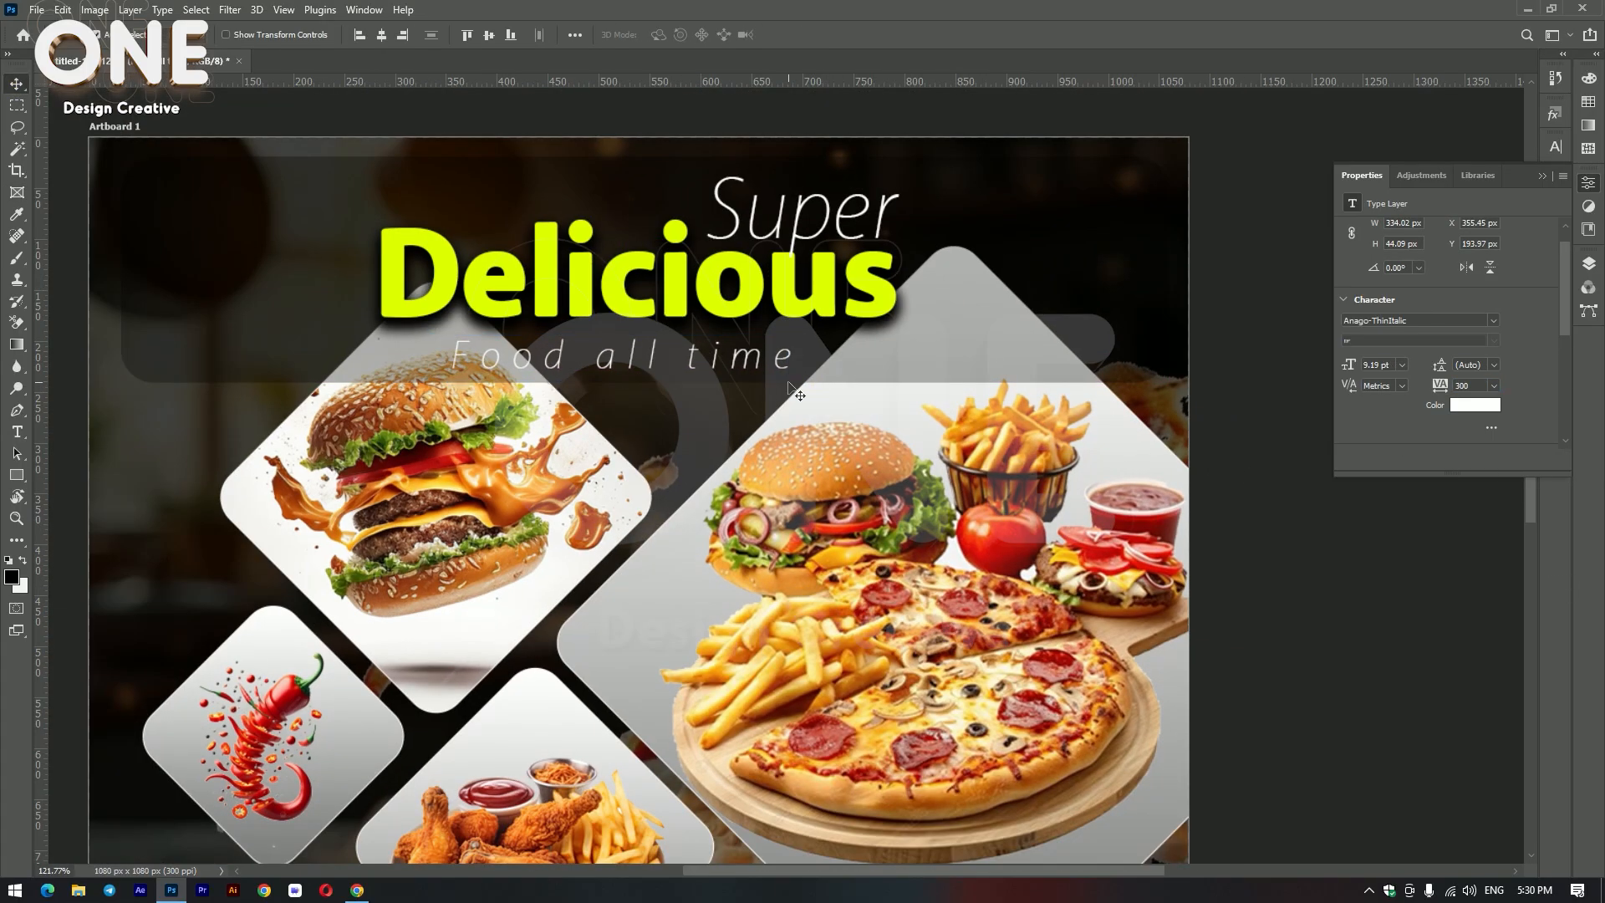
click(382, 35)
click(1341, 589)
Step: Set the opacity of the black rounded rectangle behind the headline to 40%
scroll(660, 251, down, 3)
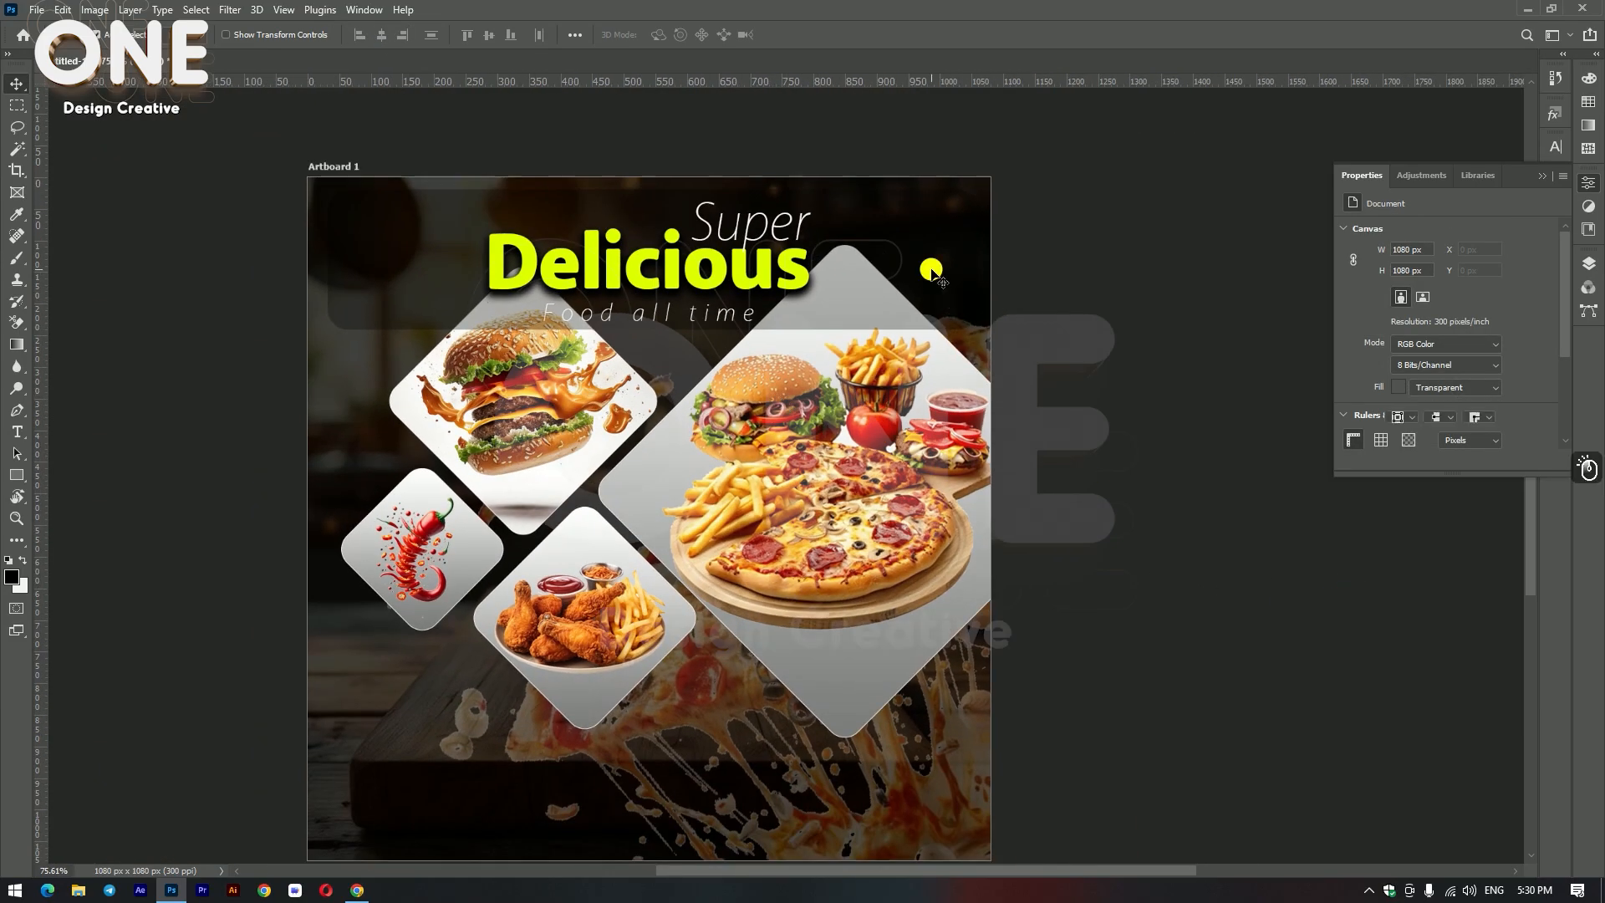
click(932, 272)
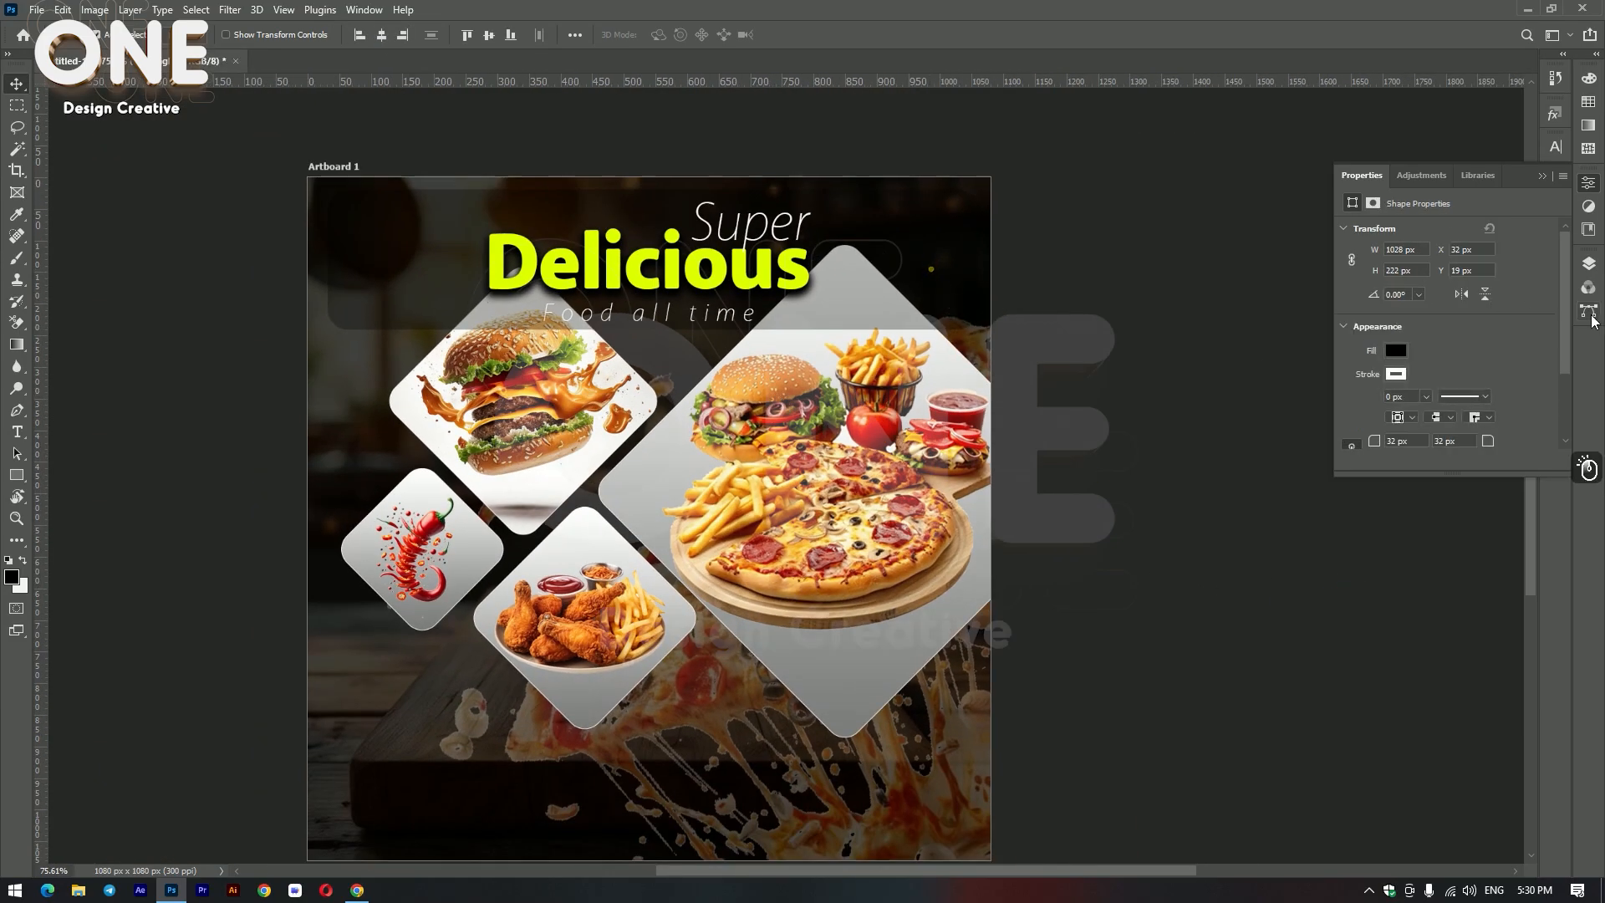
click(1587, 268)
click(1546, 309)
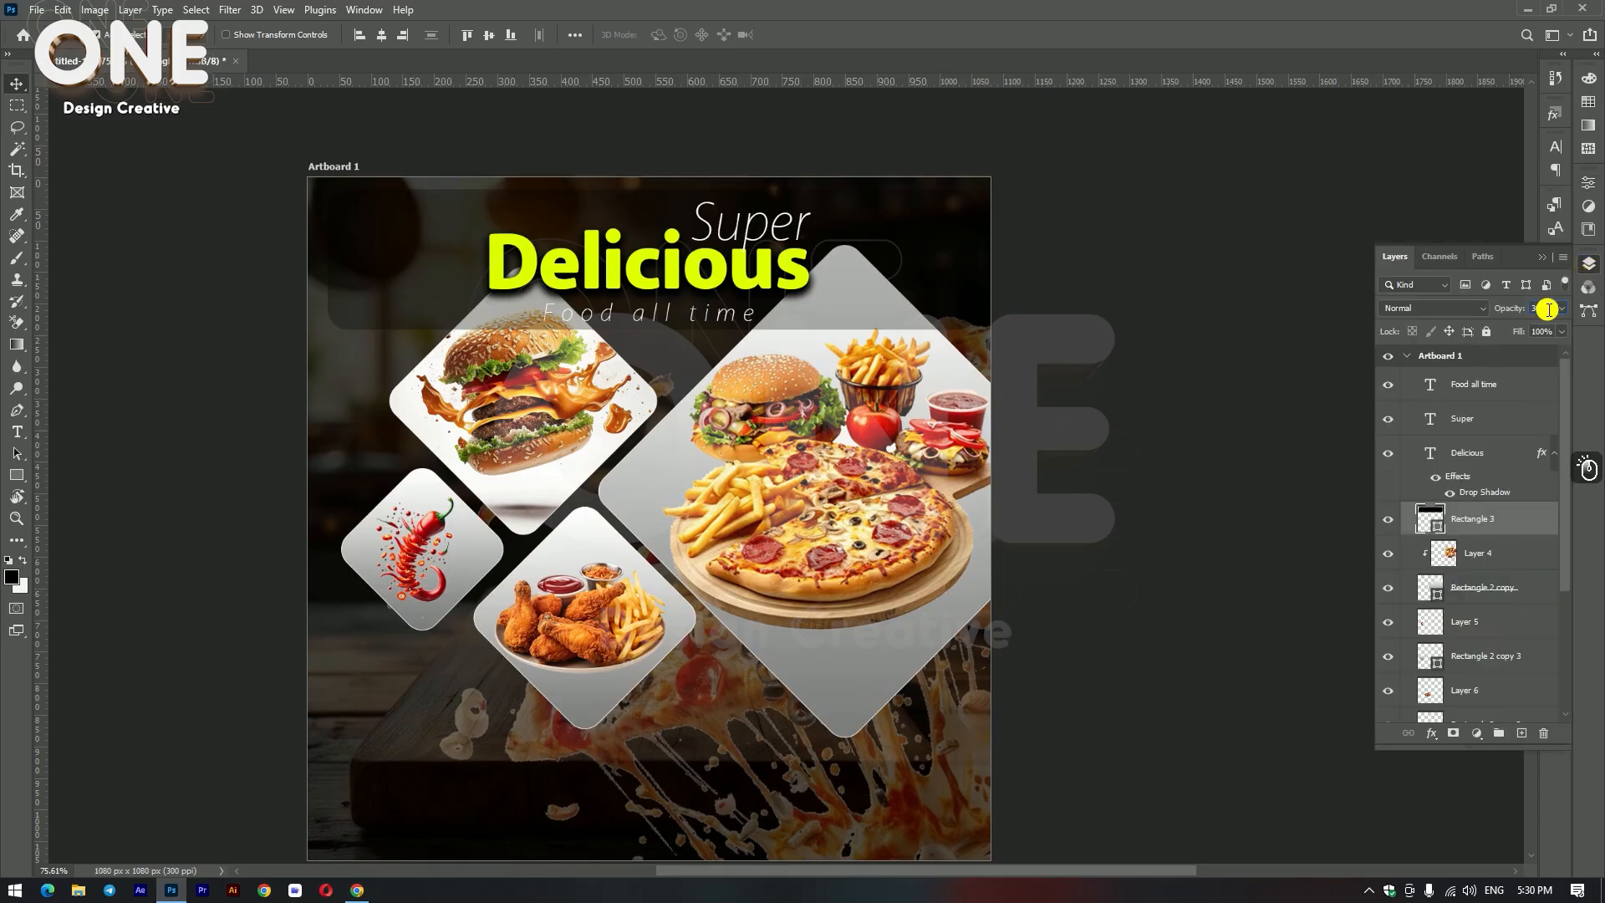
text(40)
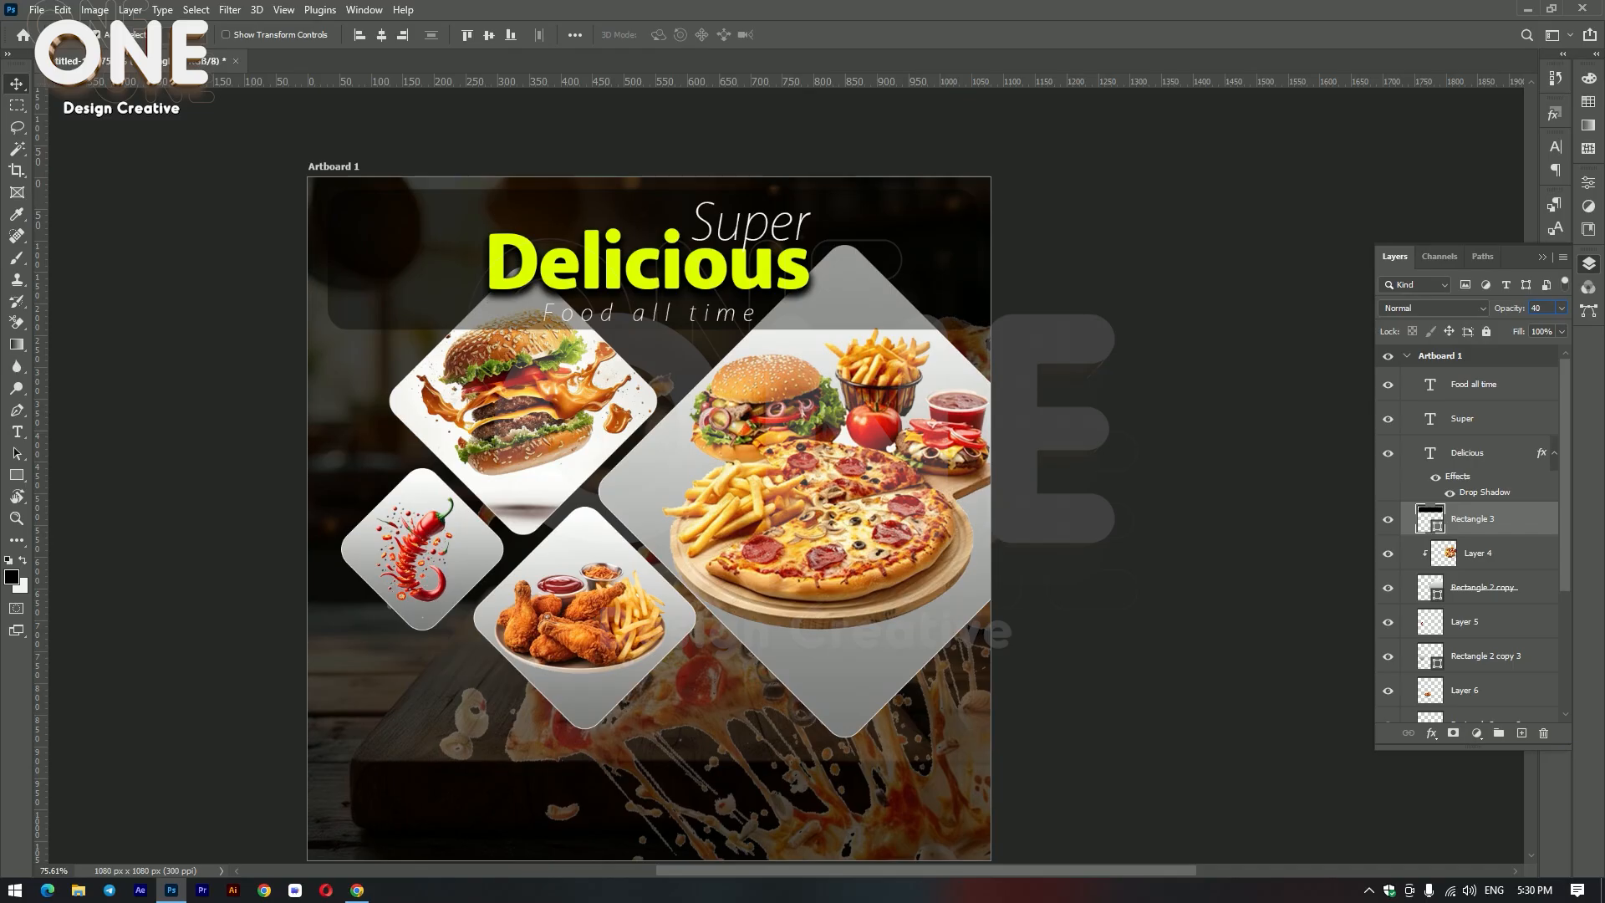
click(1118, 531)
scroll(1118, 531, down, 5)
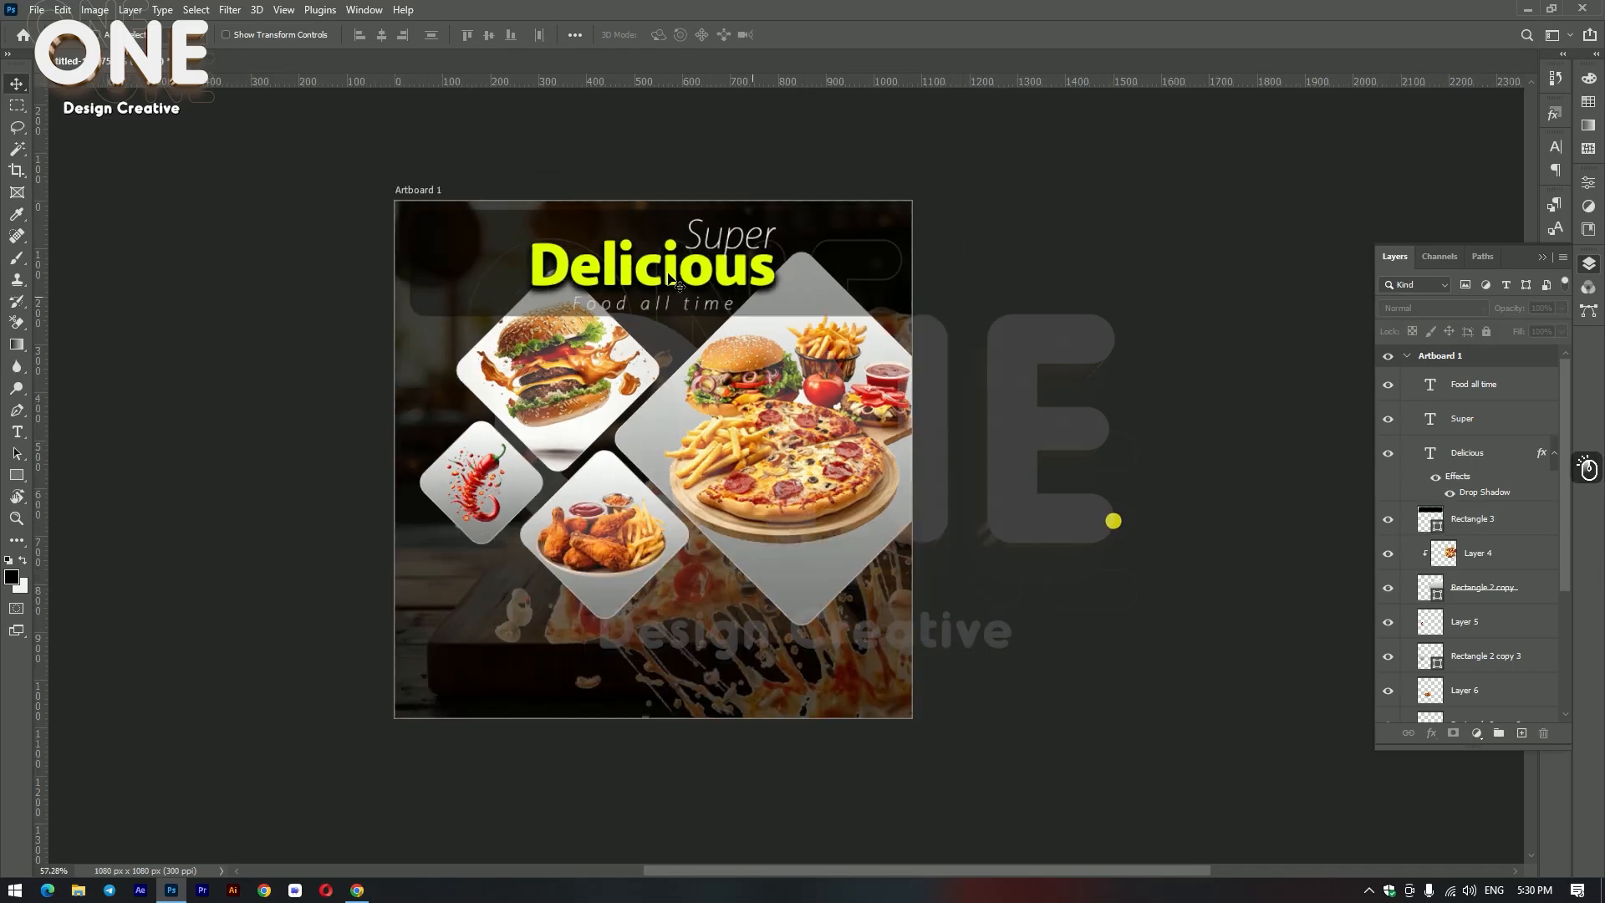
drag(876, 471, 875, 484)
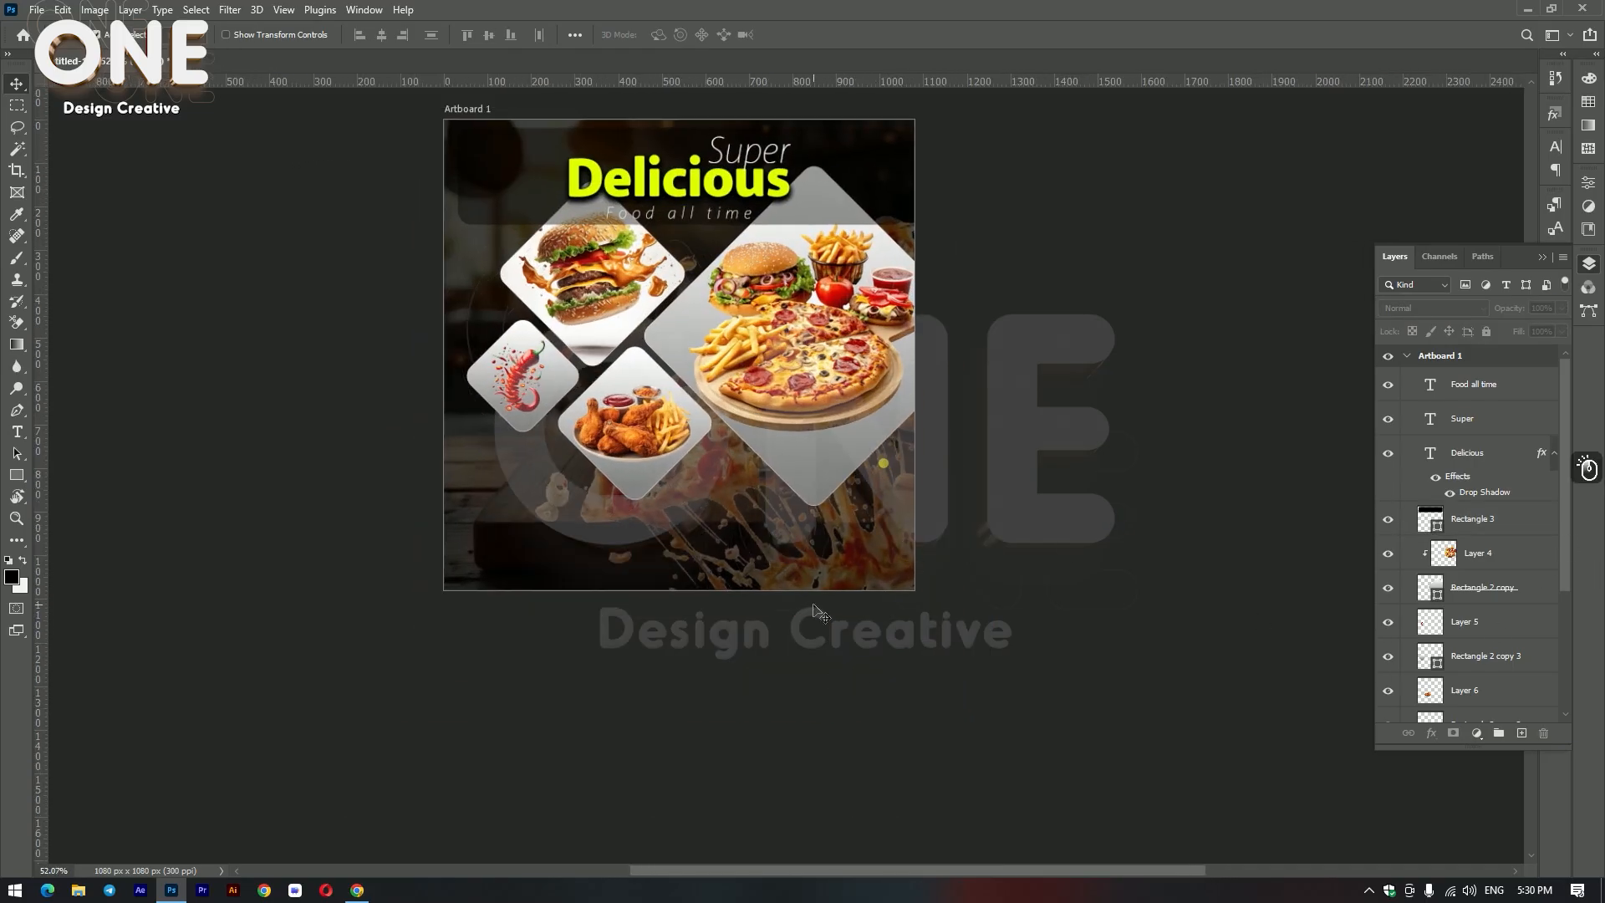
click(1054, 643)
click(1121, 592)
click(978, 598)
click(986, 673)
drag(1006, 624, 328, 312)
drag(794, 367, 787, 422)
click(1022, 609)
scroll(633, 447, down, 4)
scroll(689, 487, up, 5)
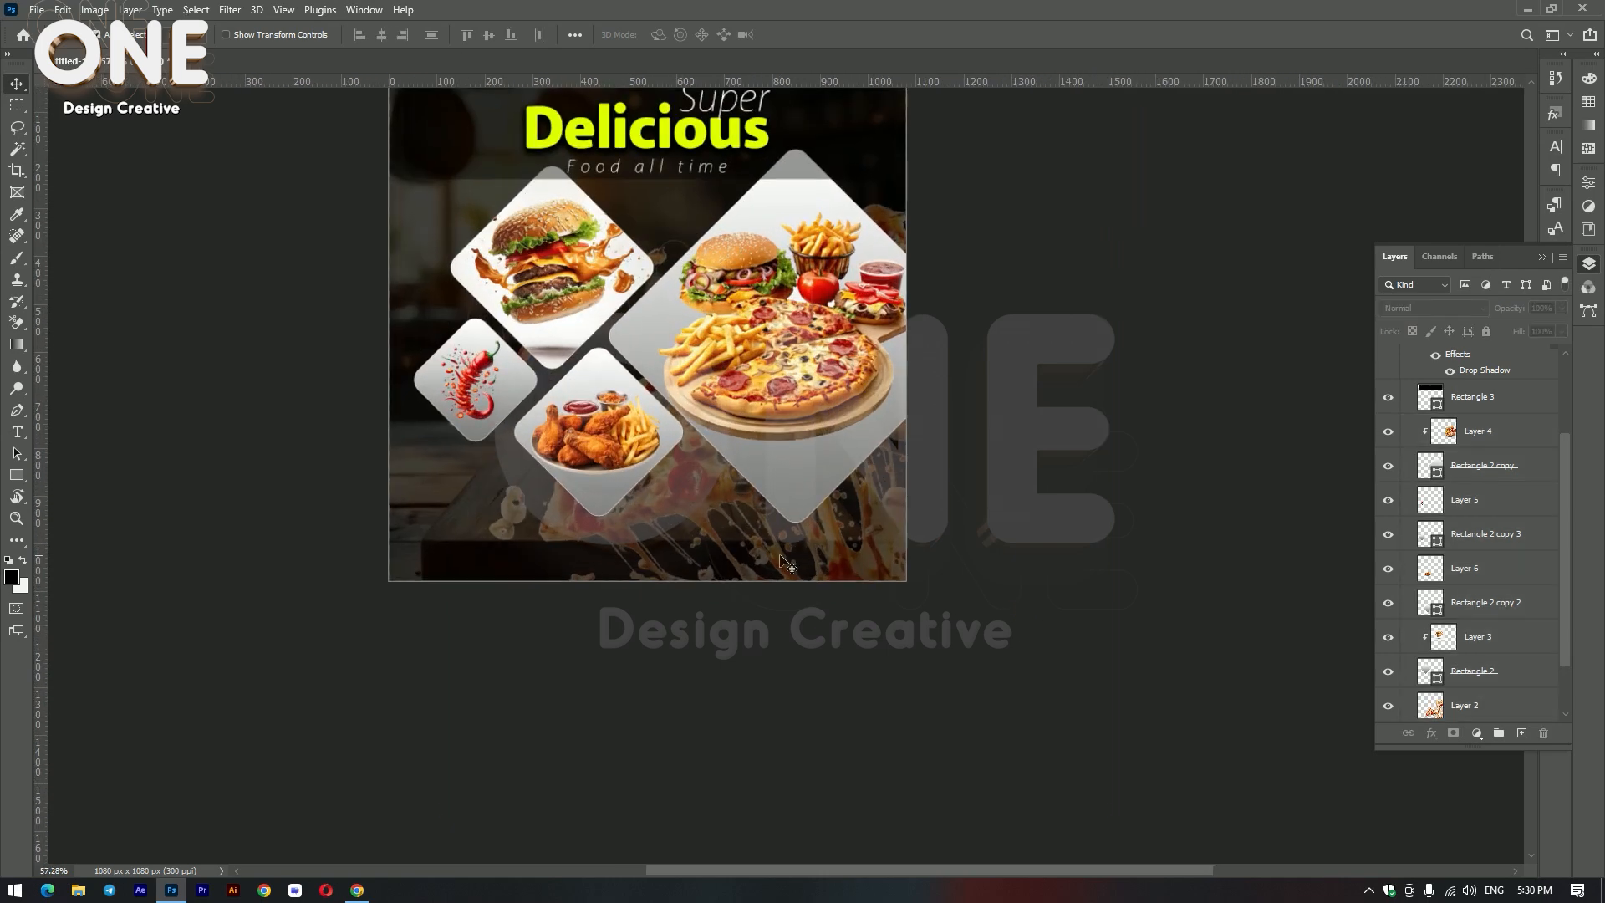
scroll(1014, 268, down, 1)
scroll(660, 189, up, 2)
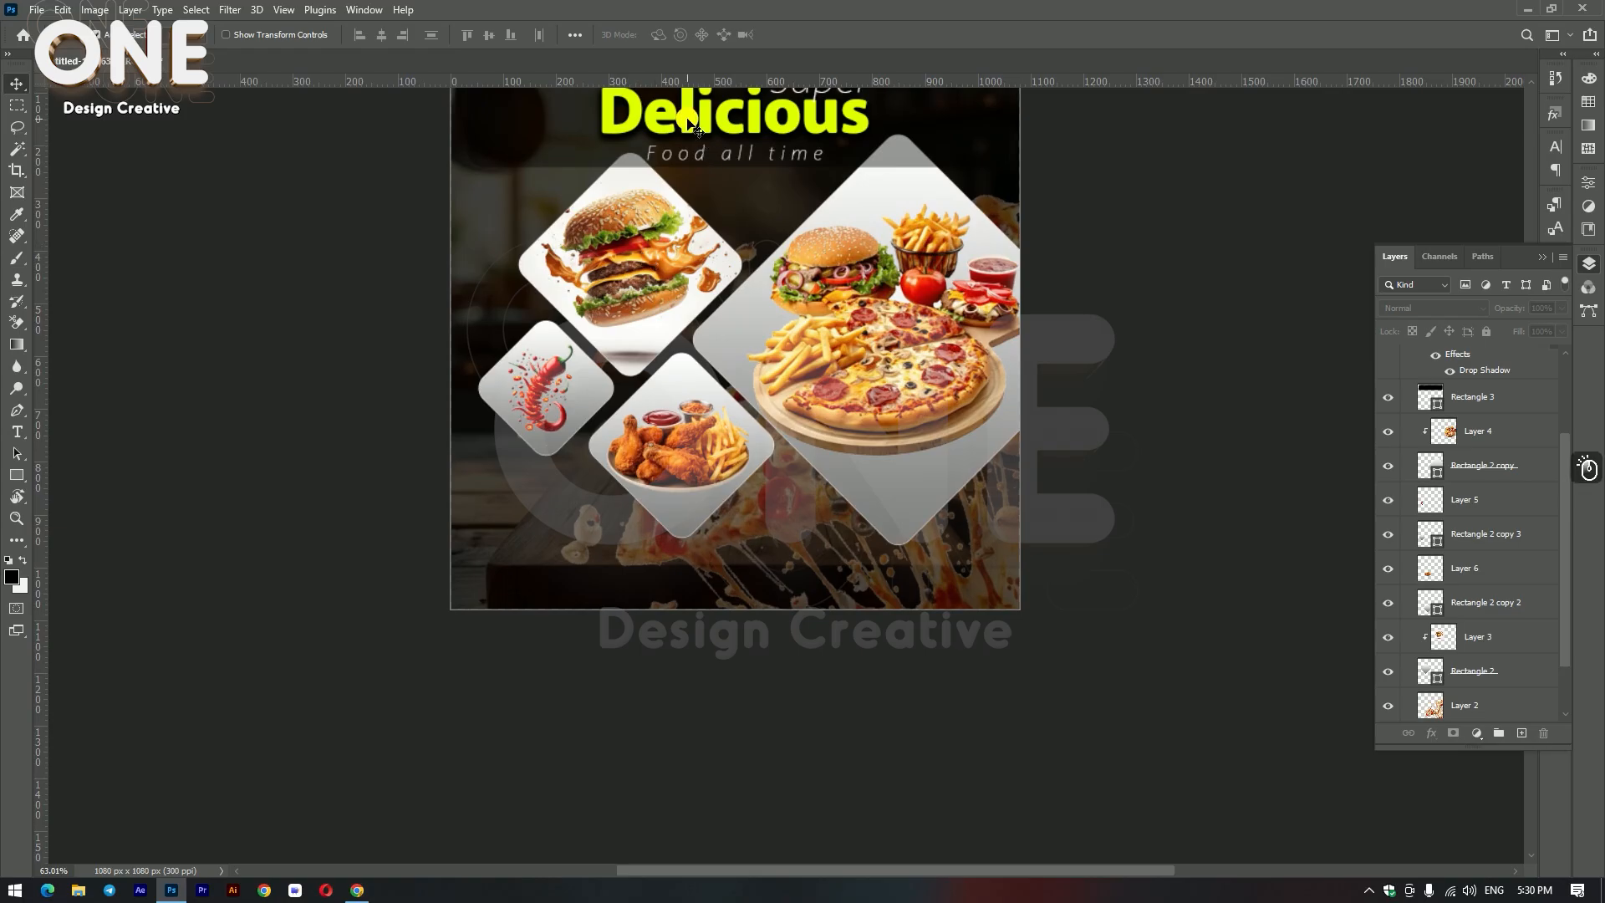
Step: Duplicate the "Delicious" text below the chili diamond and scale the copy down to about 51%
click(690, 124)
drag(690, 124, 561, 518)
key(ctrl+t)
drag(746, 555, 615, 516)
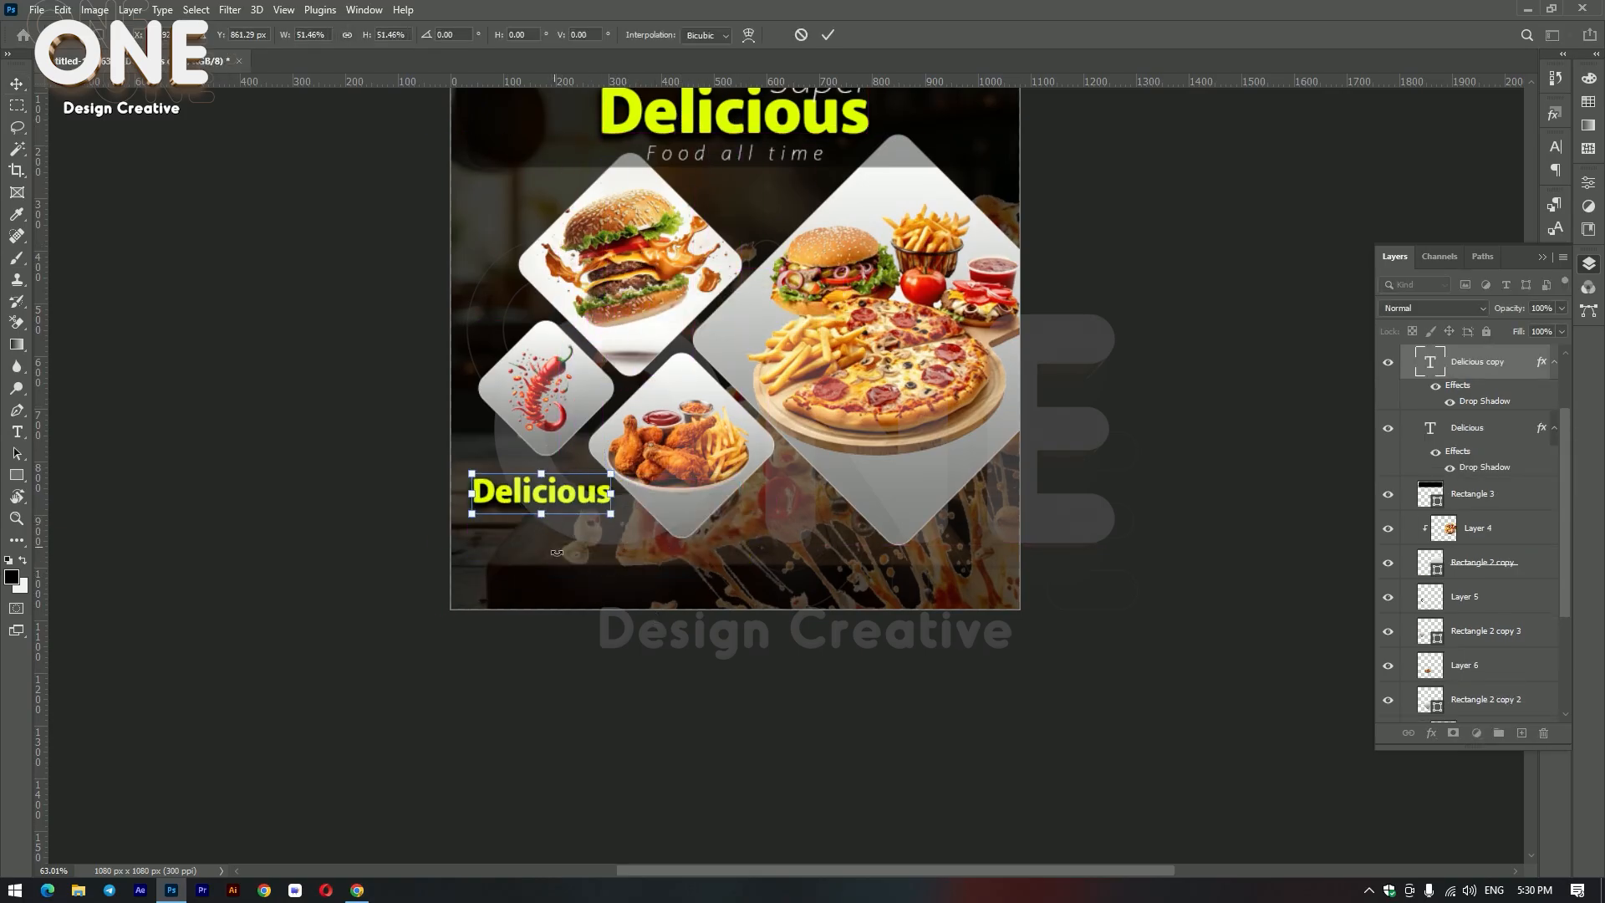
key(Return)
Step: Change the small "Delicious" copy's wording to "Big" and move it up just beneath the chili diamond
key(t)
double_click(545, 491)
scroll(542, 491, up, 5)
scroll(901, 650, down, 1)
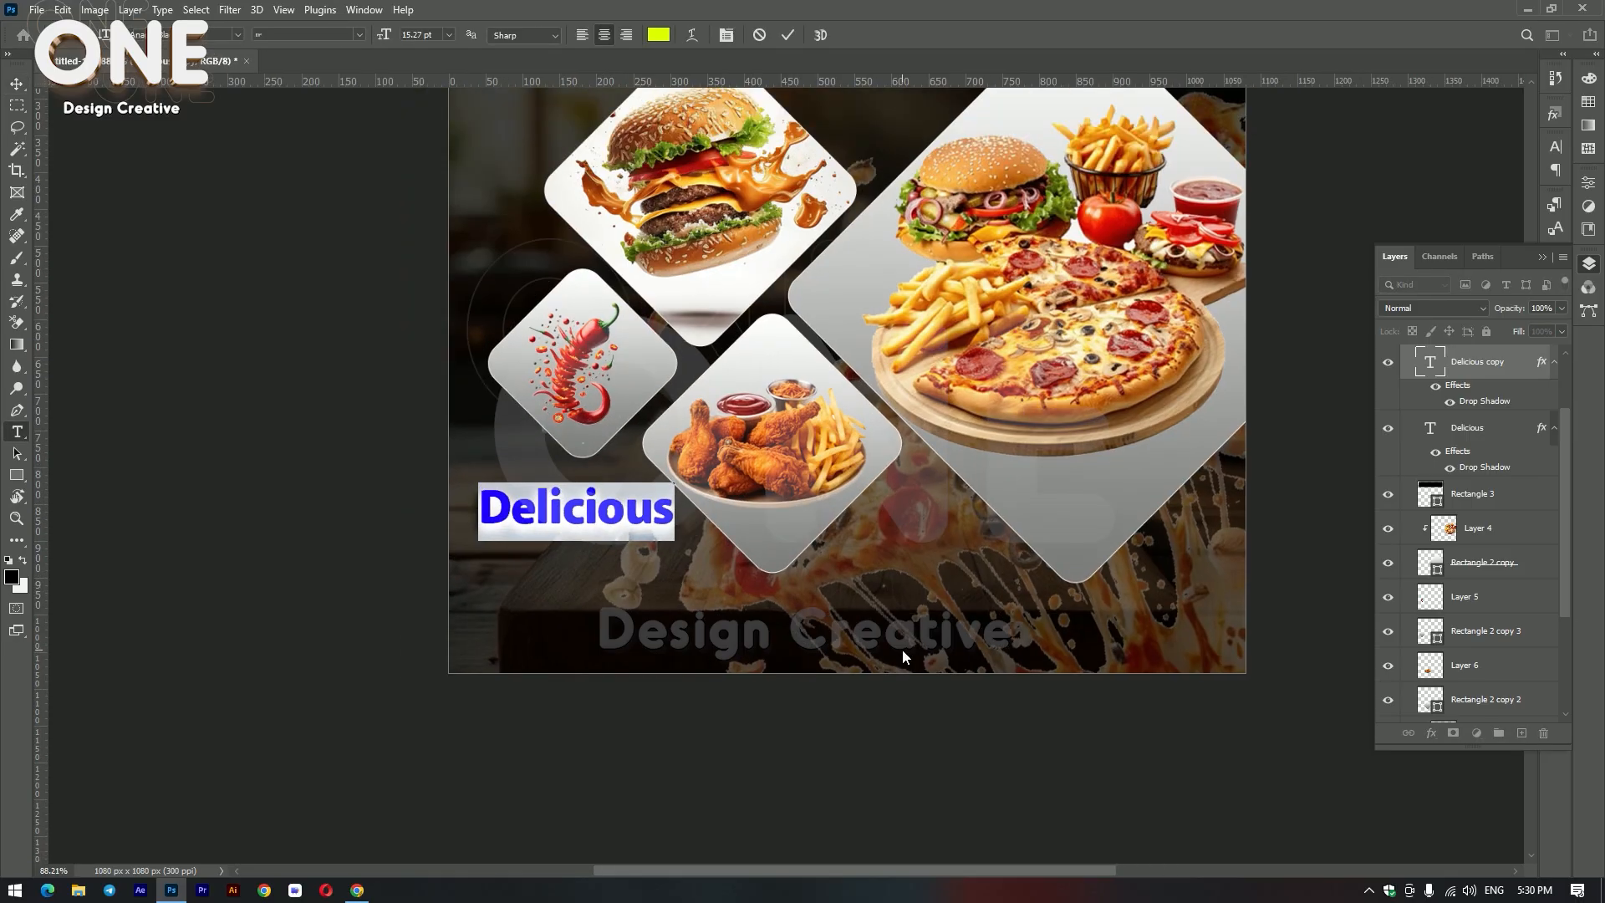
text(Big)
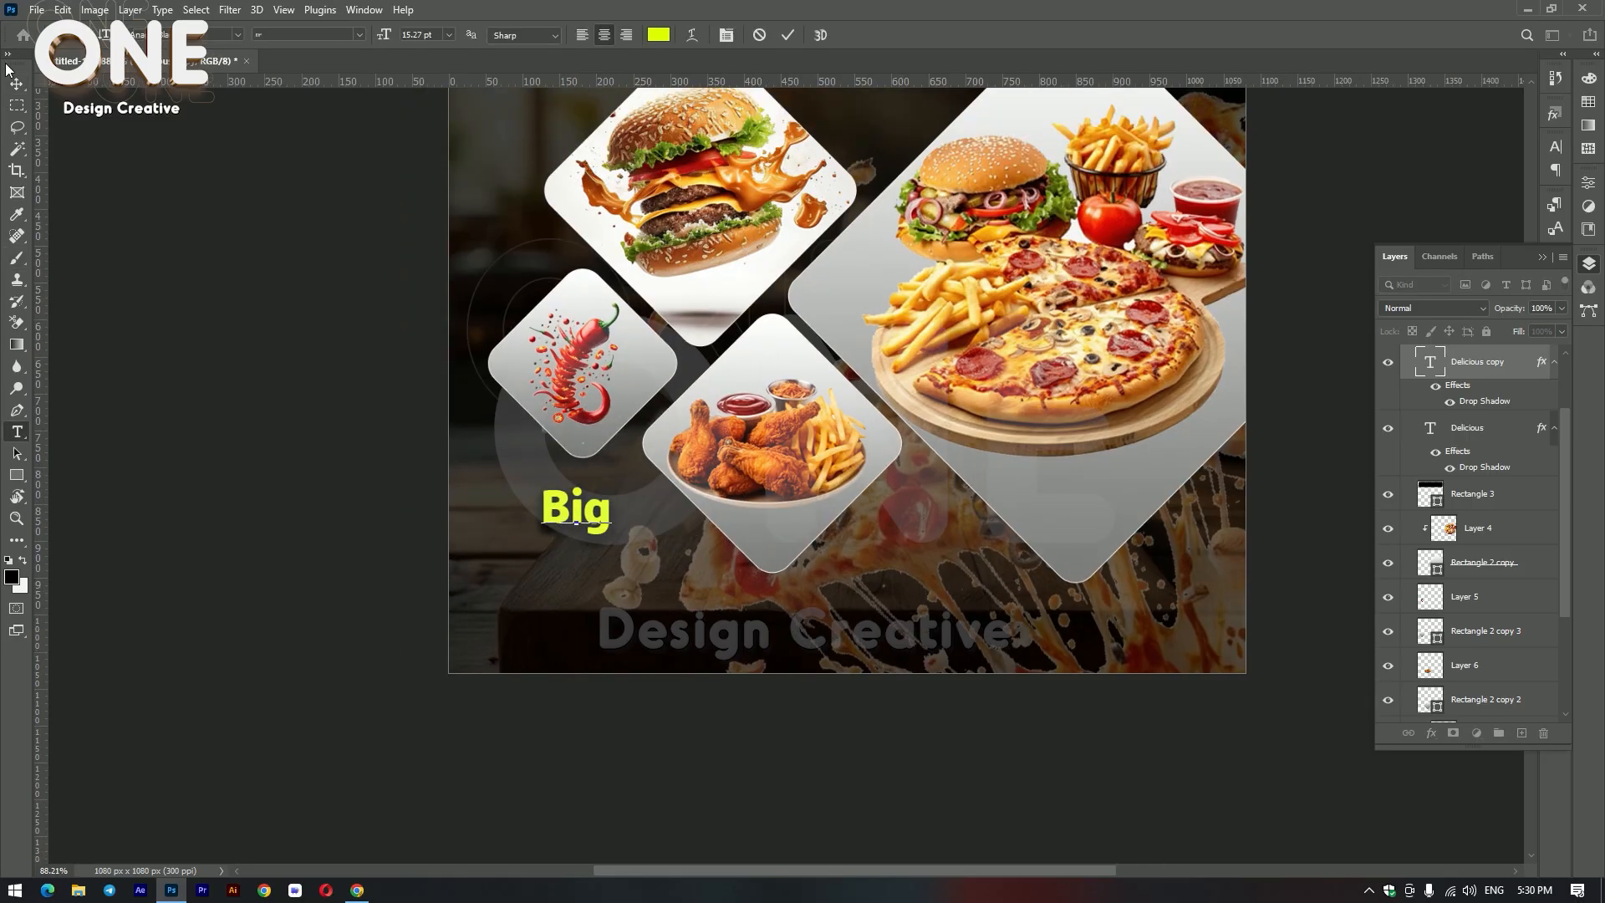
click(15, 83)
scroll(639, 499, up, 3)
drag(589, 522, 591, 480)
key(t)
click(560, 466)
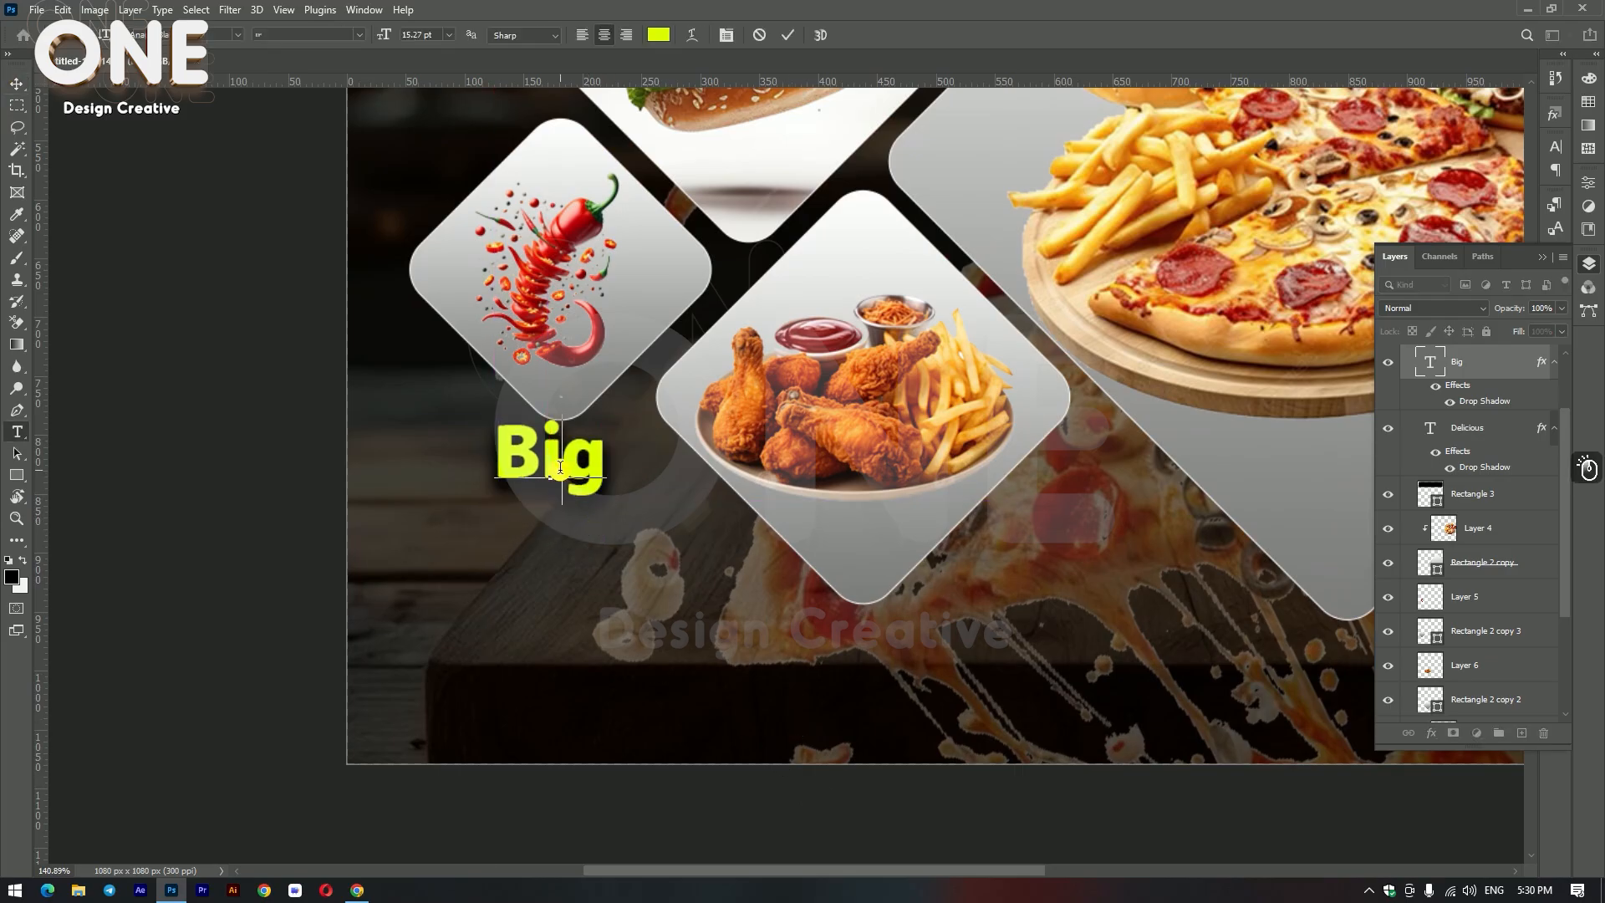
key(ctrl+Return)
key(o)
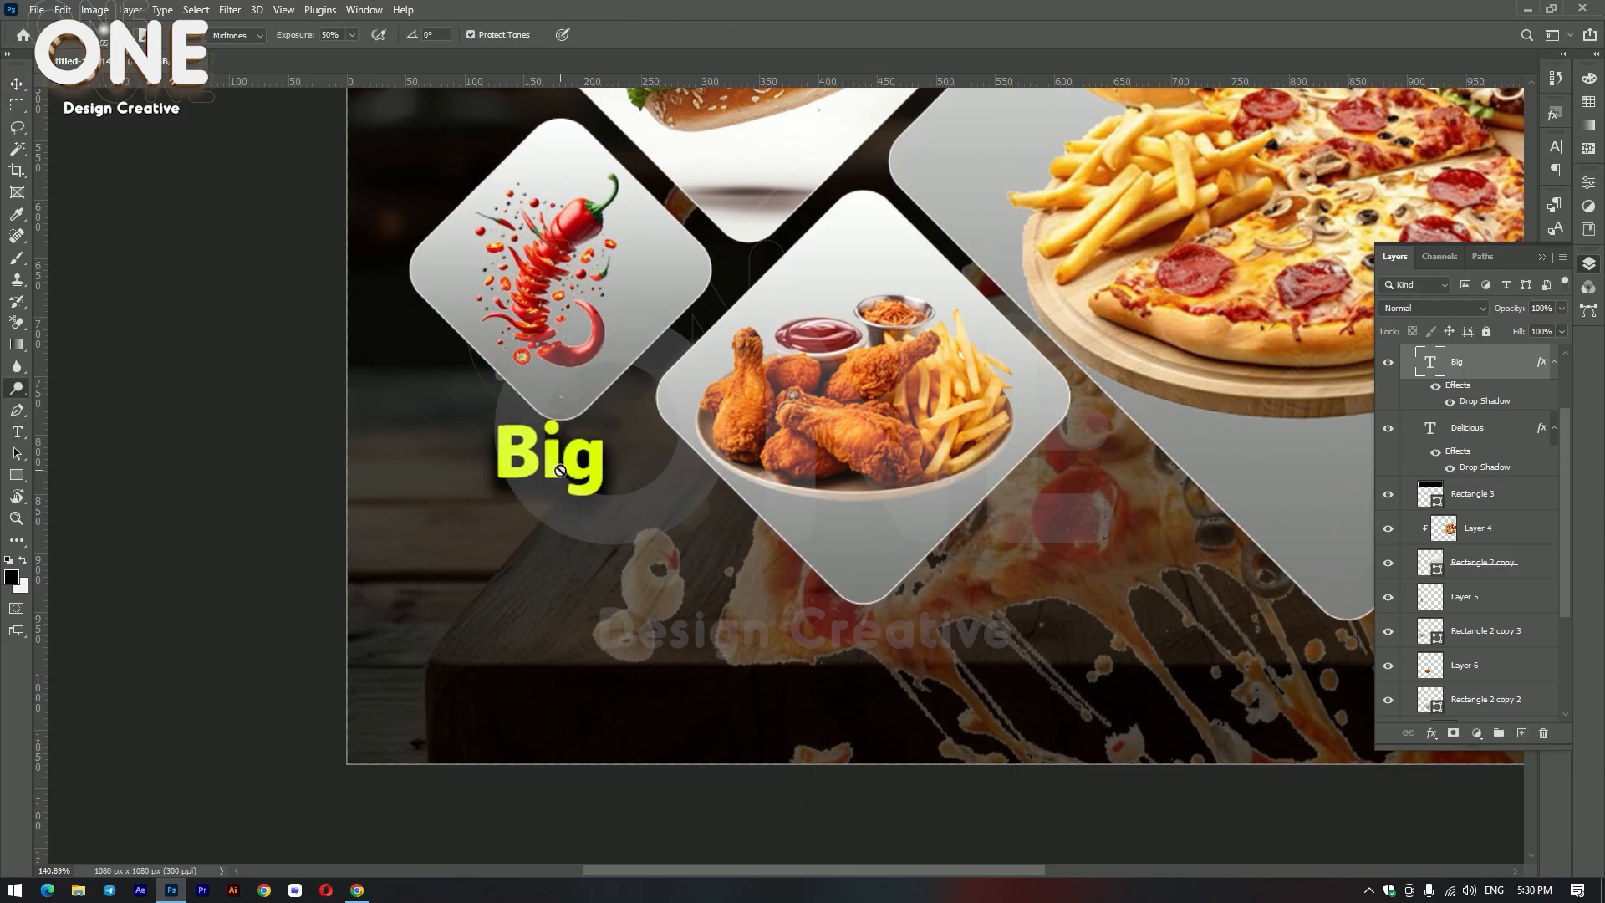
key(Delete)
key(ctrl+z)
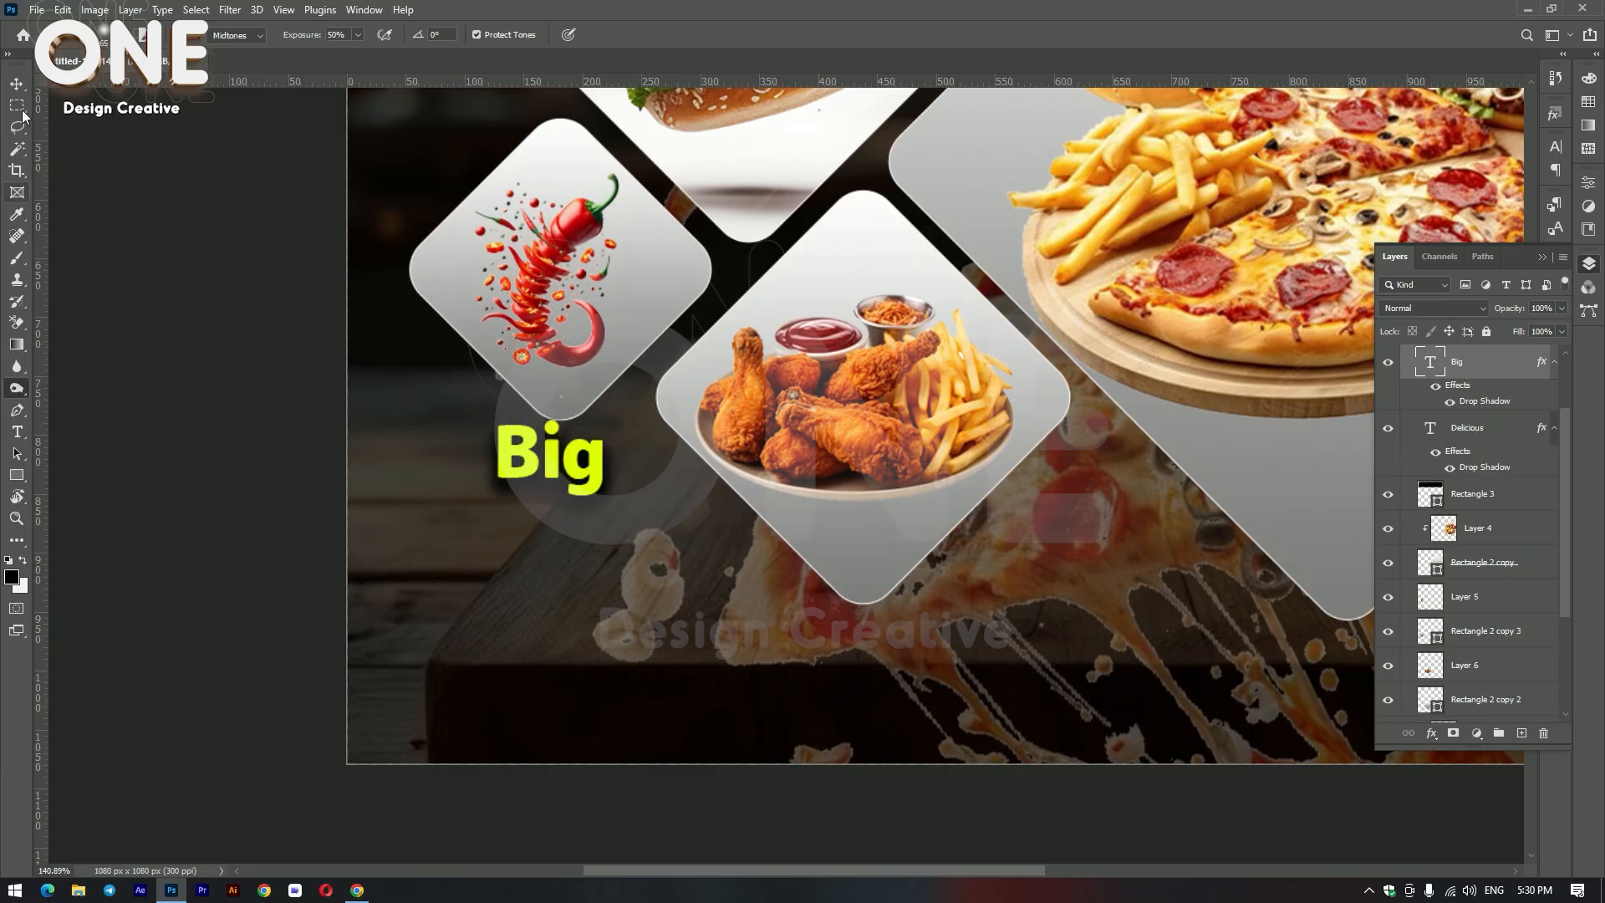
Step: Add a second line reading "Offer" to the "Big" text
click(15, 77)
key(t)
click(577, 460)
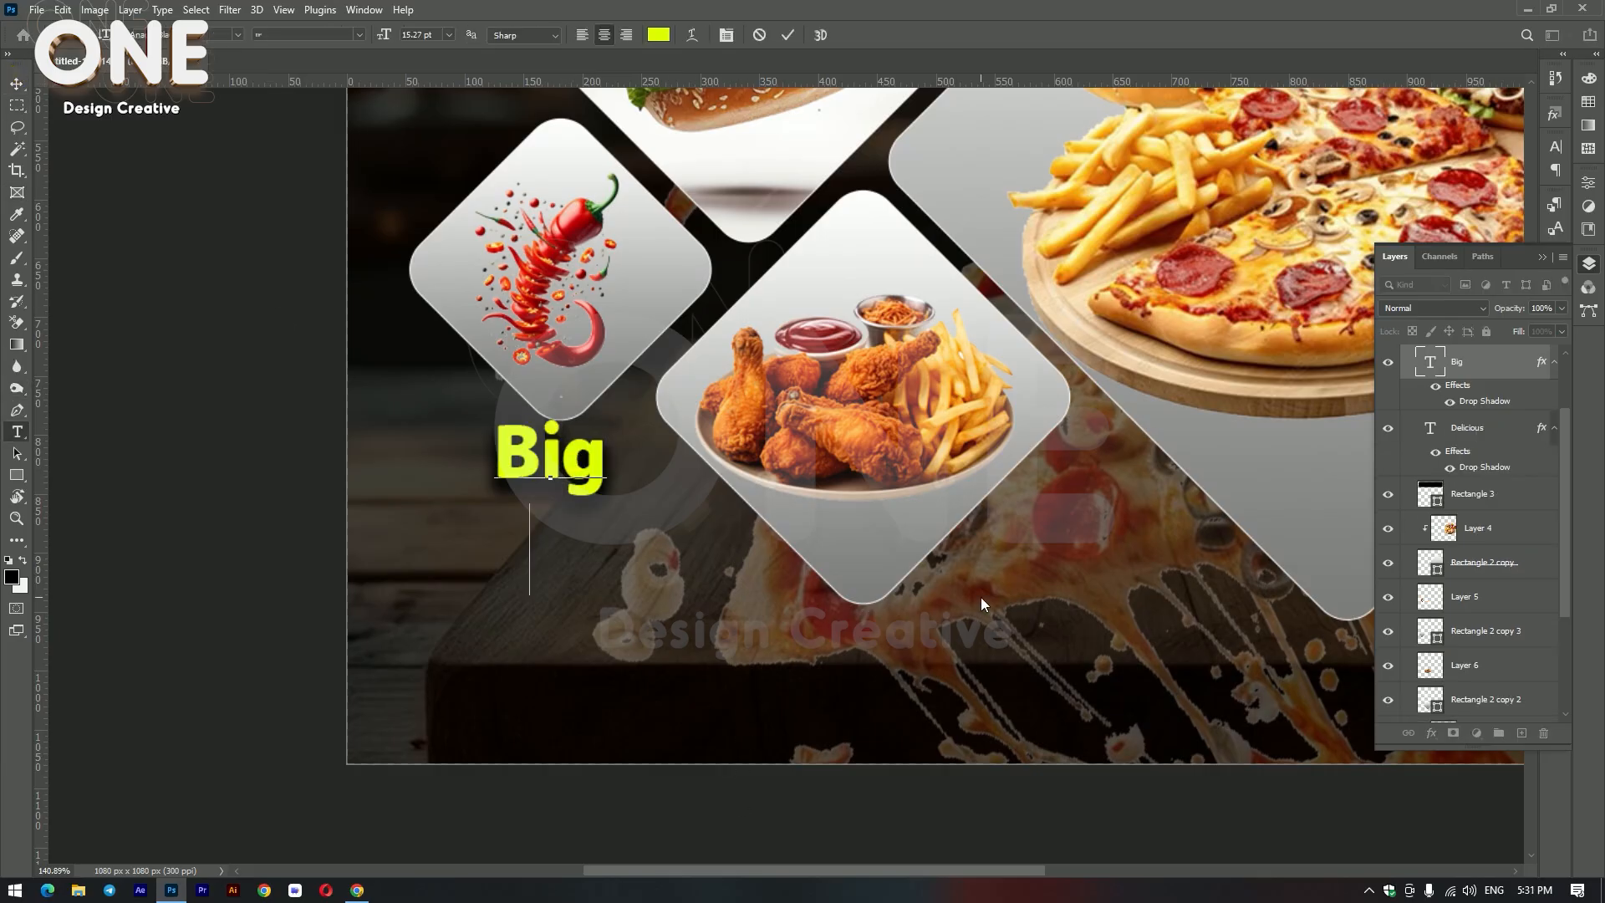
text(Of)
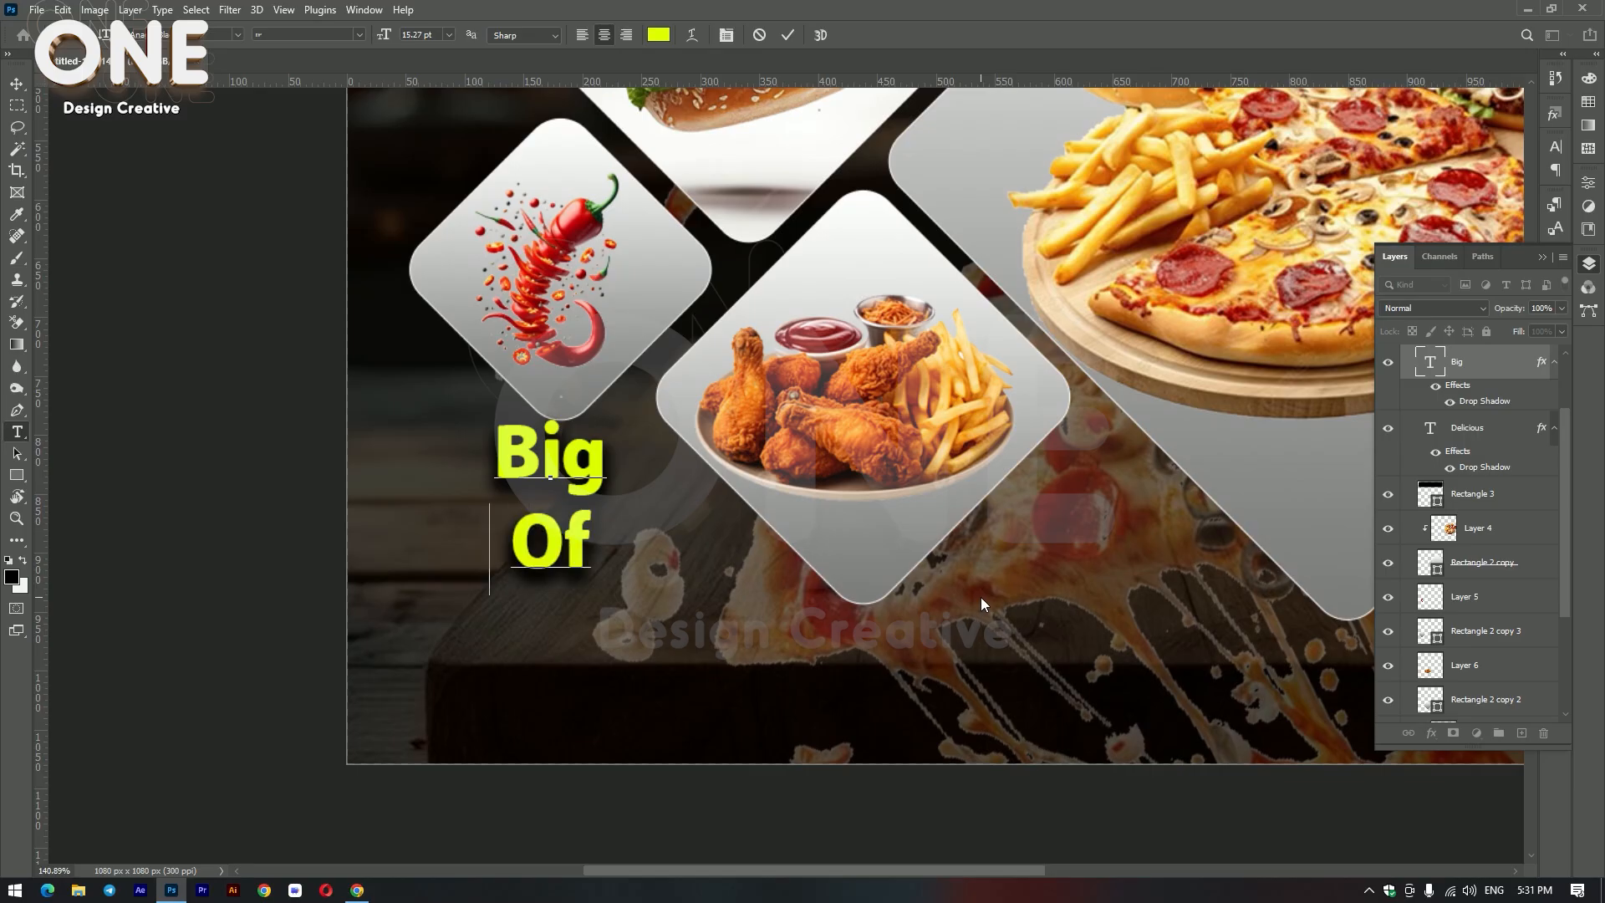
text(fer)
click(17, 83)
Step: Change the font of the whole "Big Offer" text to CS Maguire Demo Regular
scroll(421, 507, down, 1)
key(t)
click(556, 417)
key(ctrl+a)
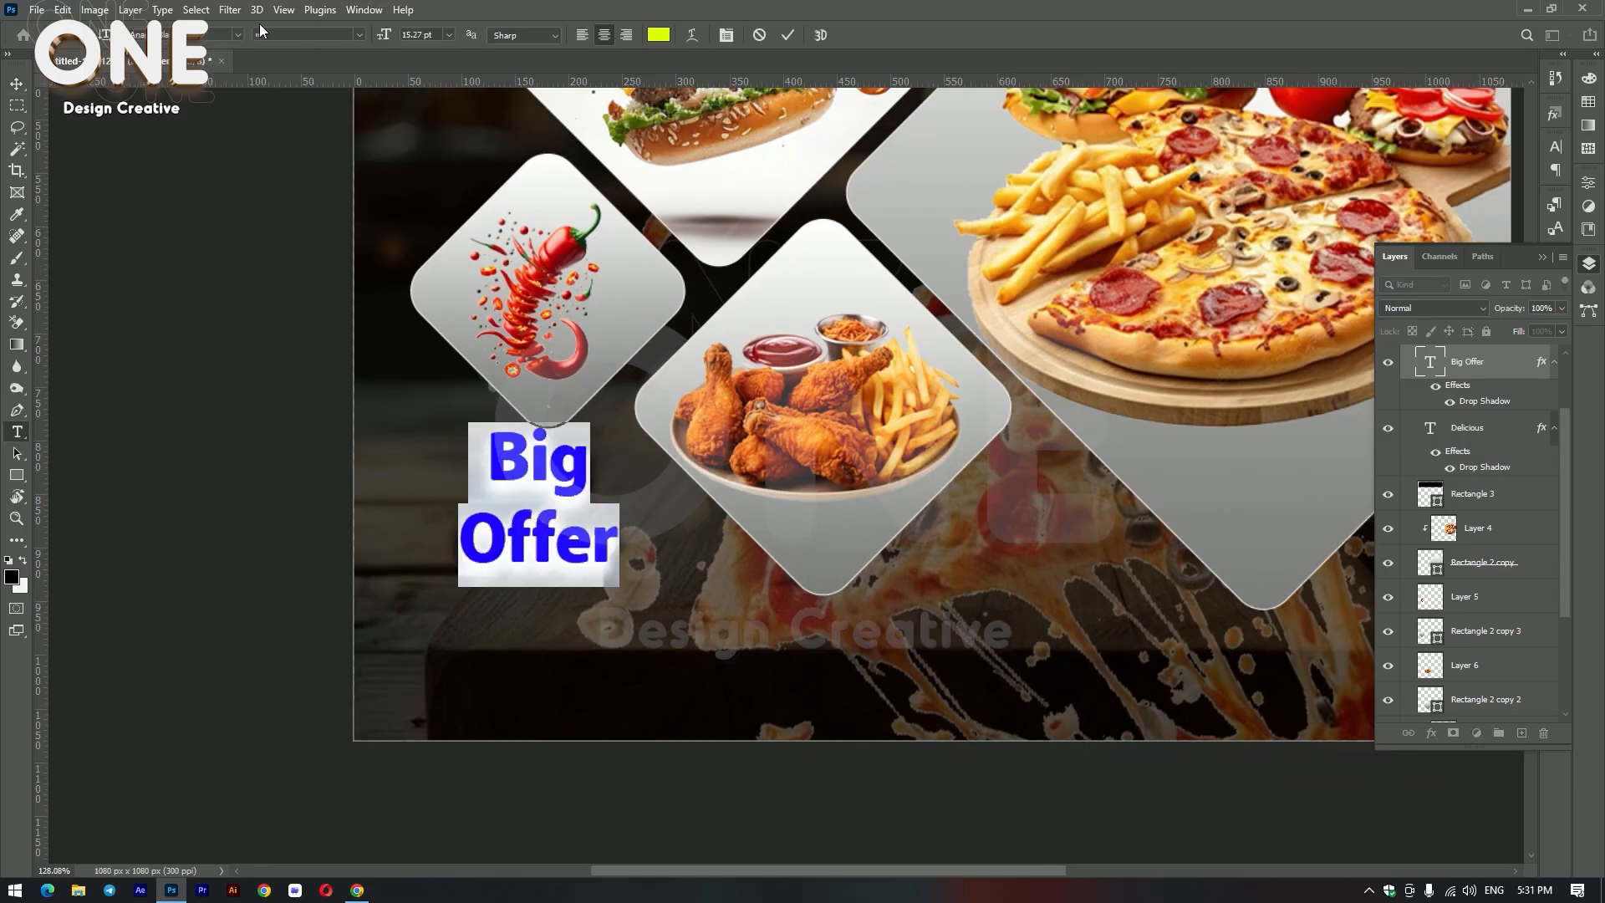
key(Down)
key(Down)
key(Down)
key(Down)
key(Down)
key(Down)
key(Down)
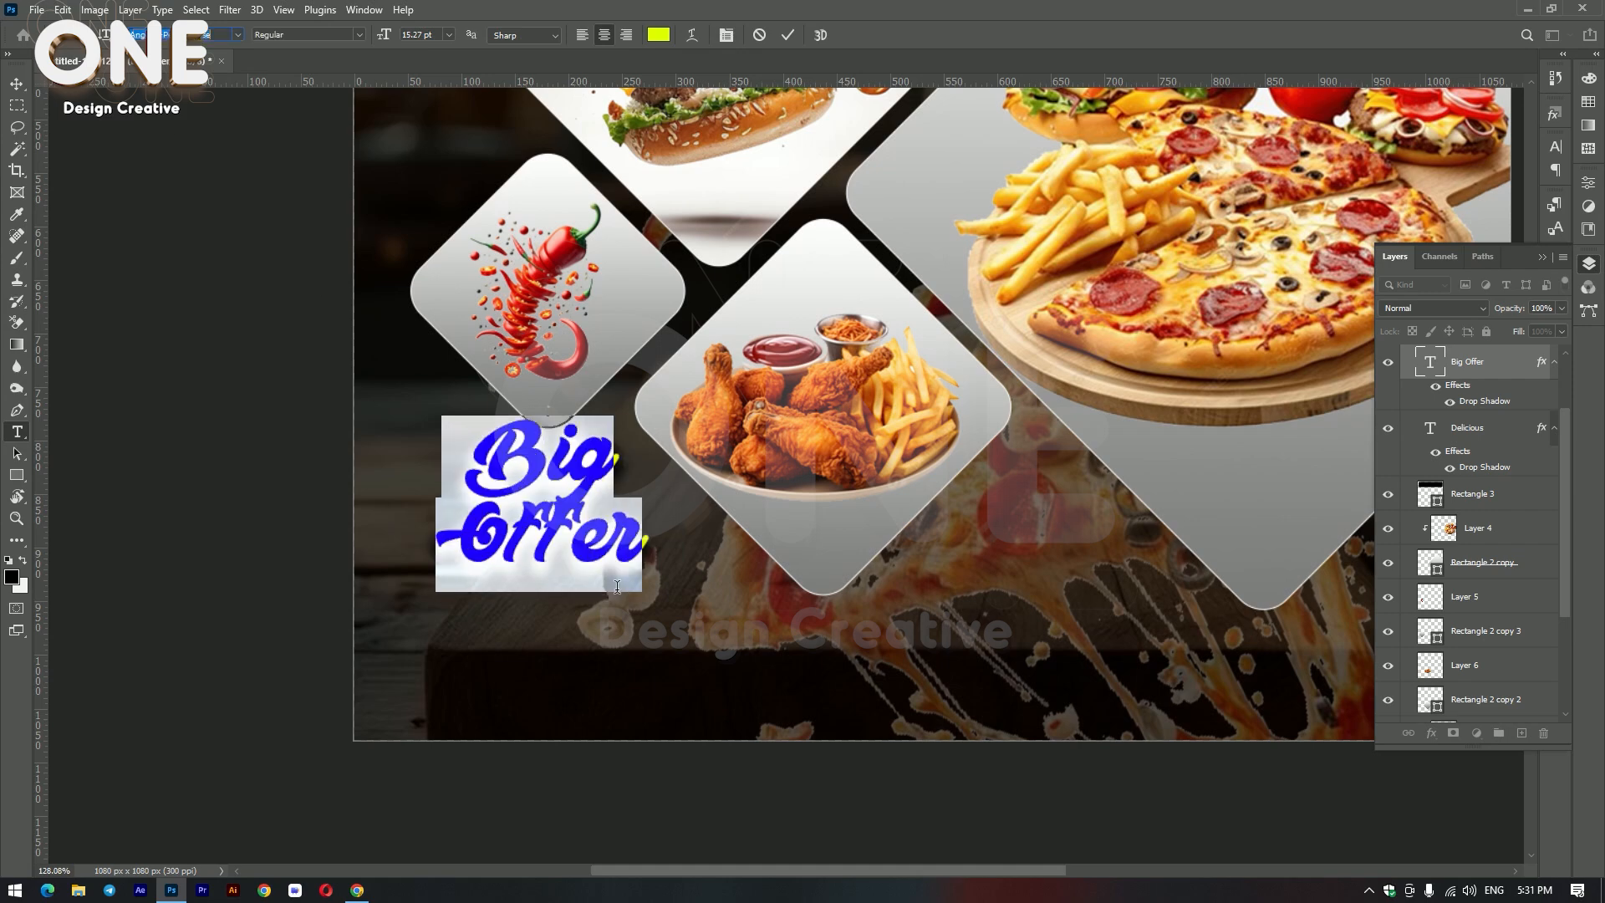
key(Down)
key(Up)
click(17, 84)
Step: Set the leading of "Big Offer" to 16 pt and nudge the text slightly up beneath the chili diamond
scroll(468, 559, down, 1)
scroll(526, 549, up, 1)
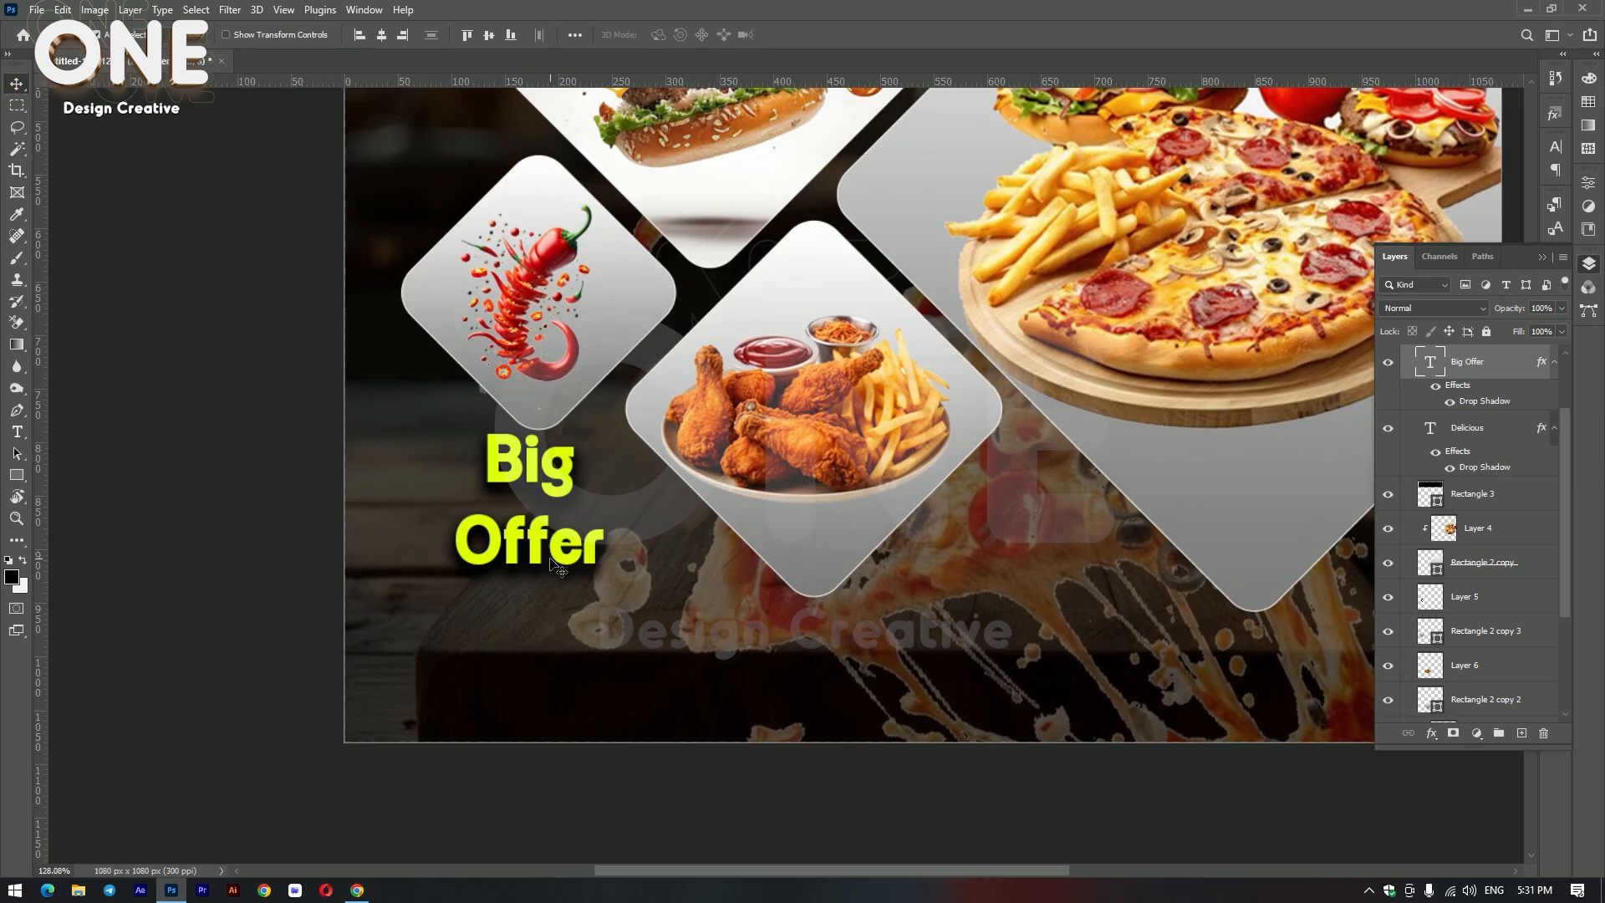
click(1588, 184)
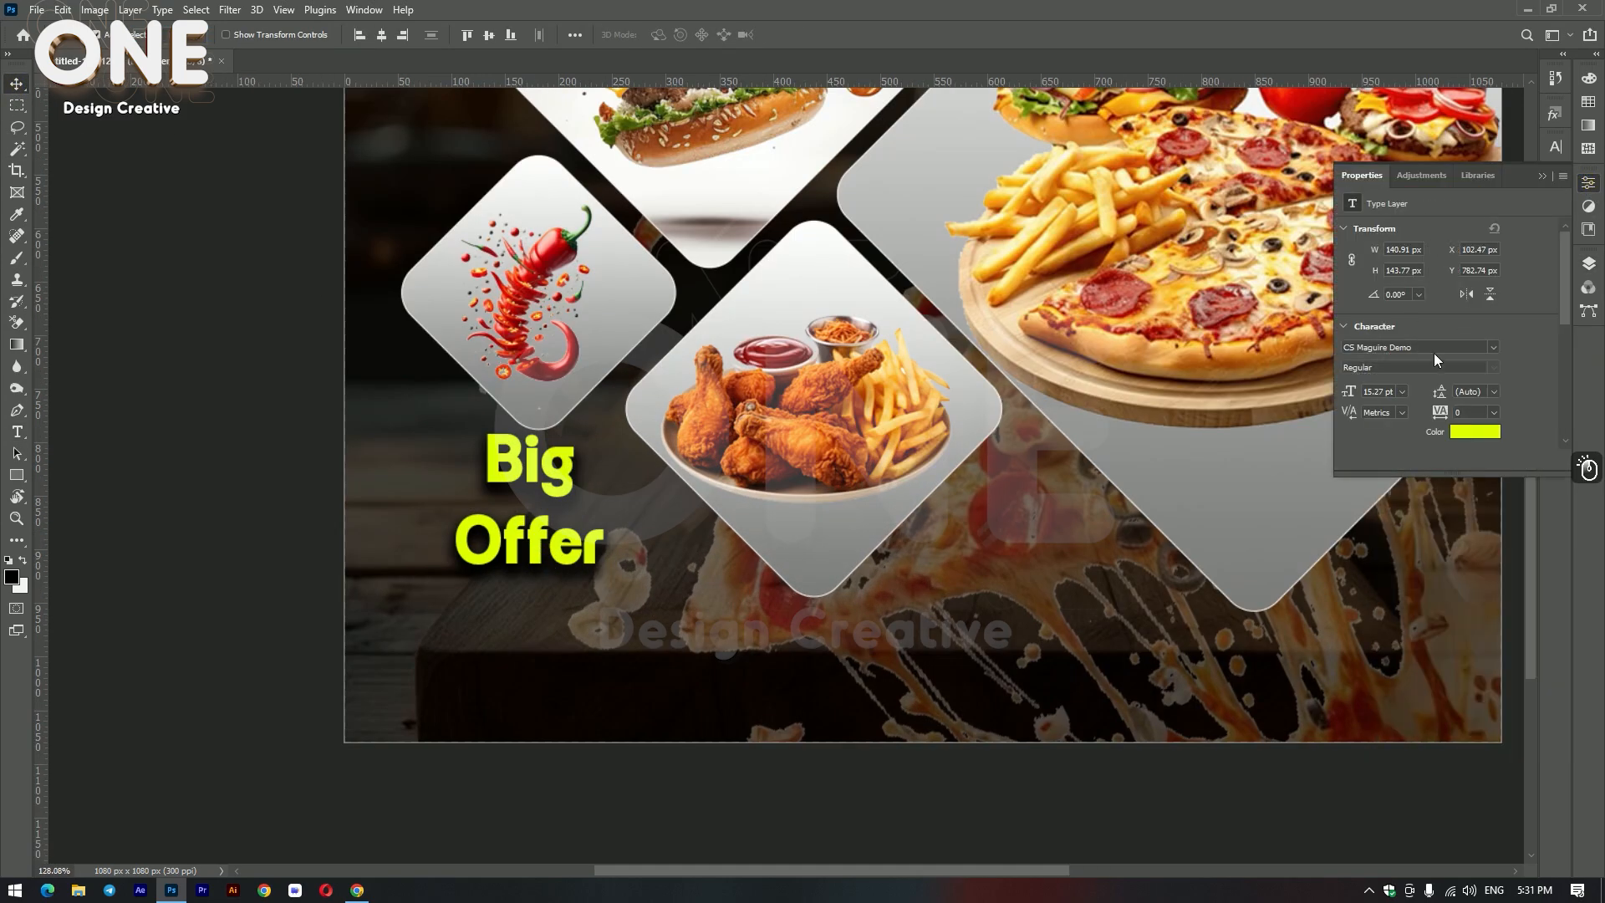
click(1484, 379)
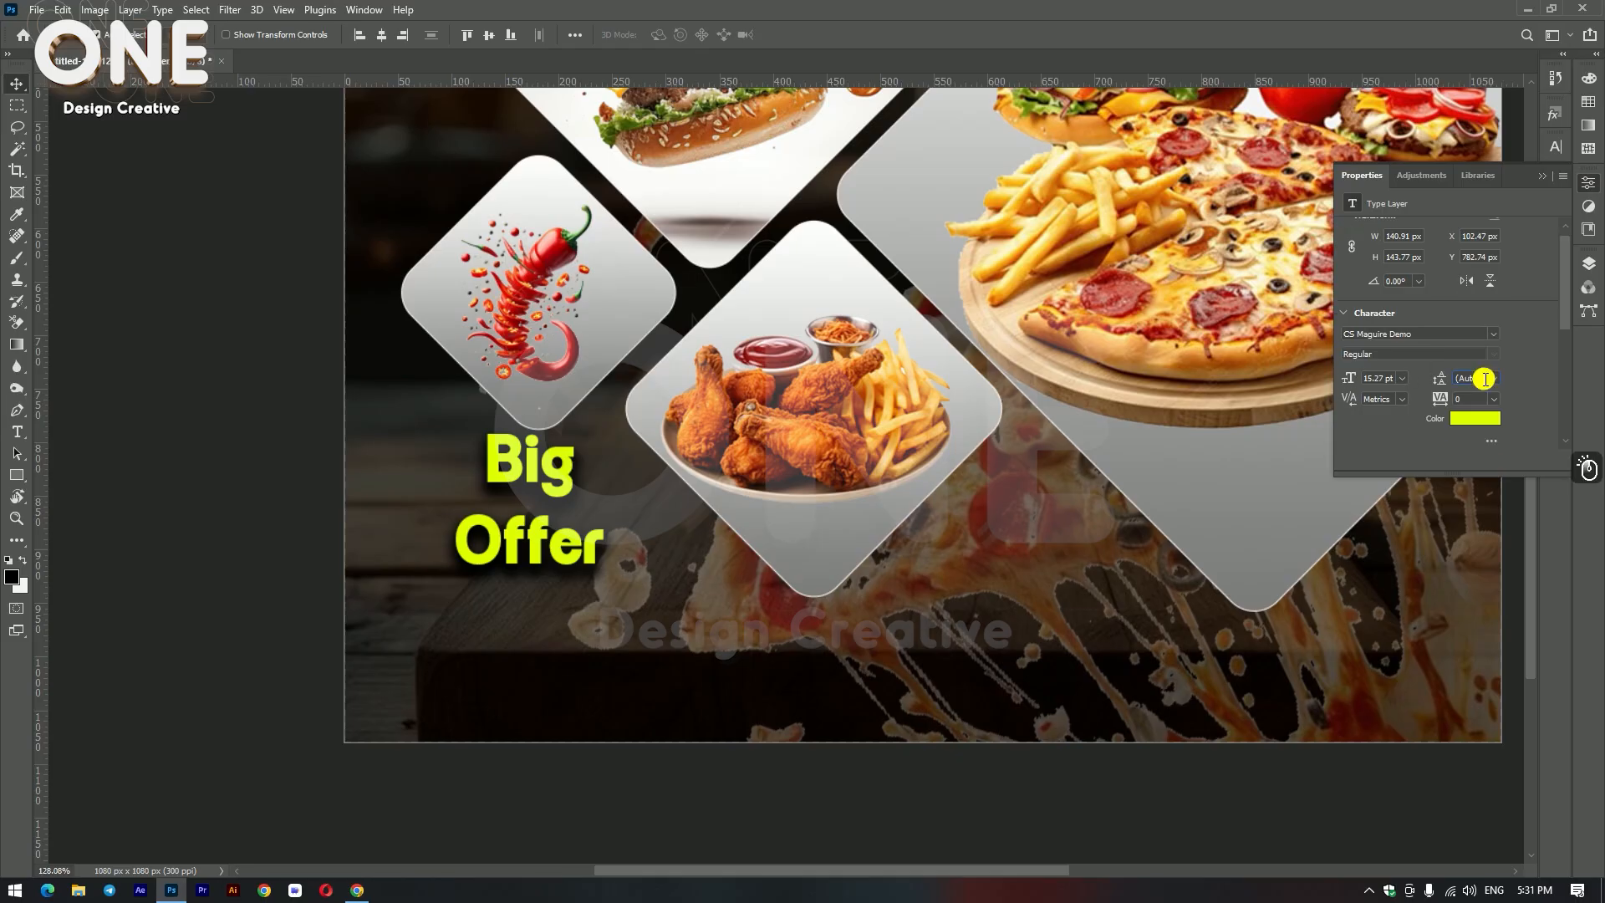
click(1494, 379)
click(1483, 483)
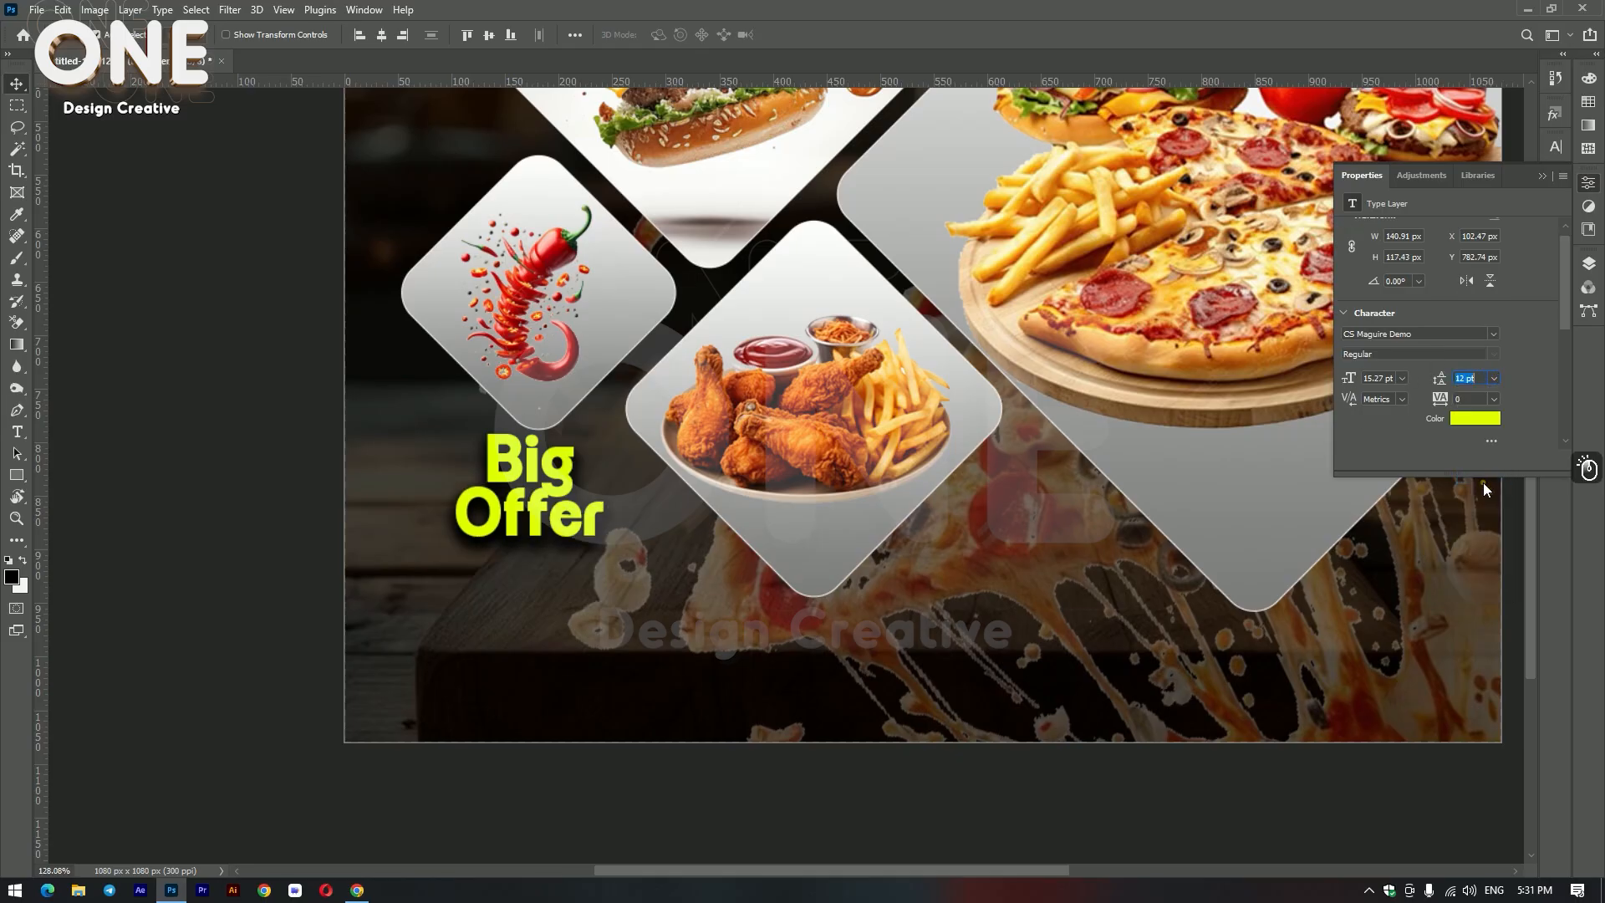
click(1494, 379)
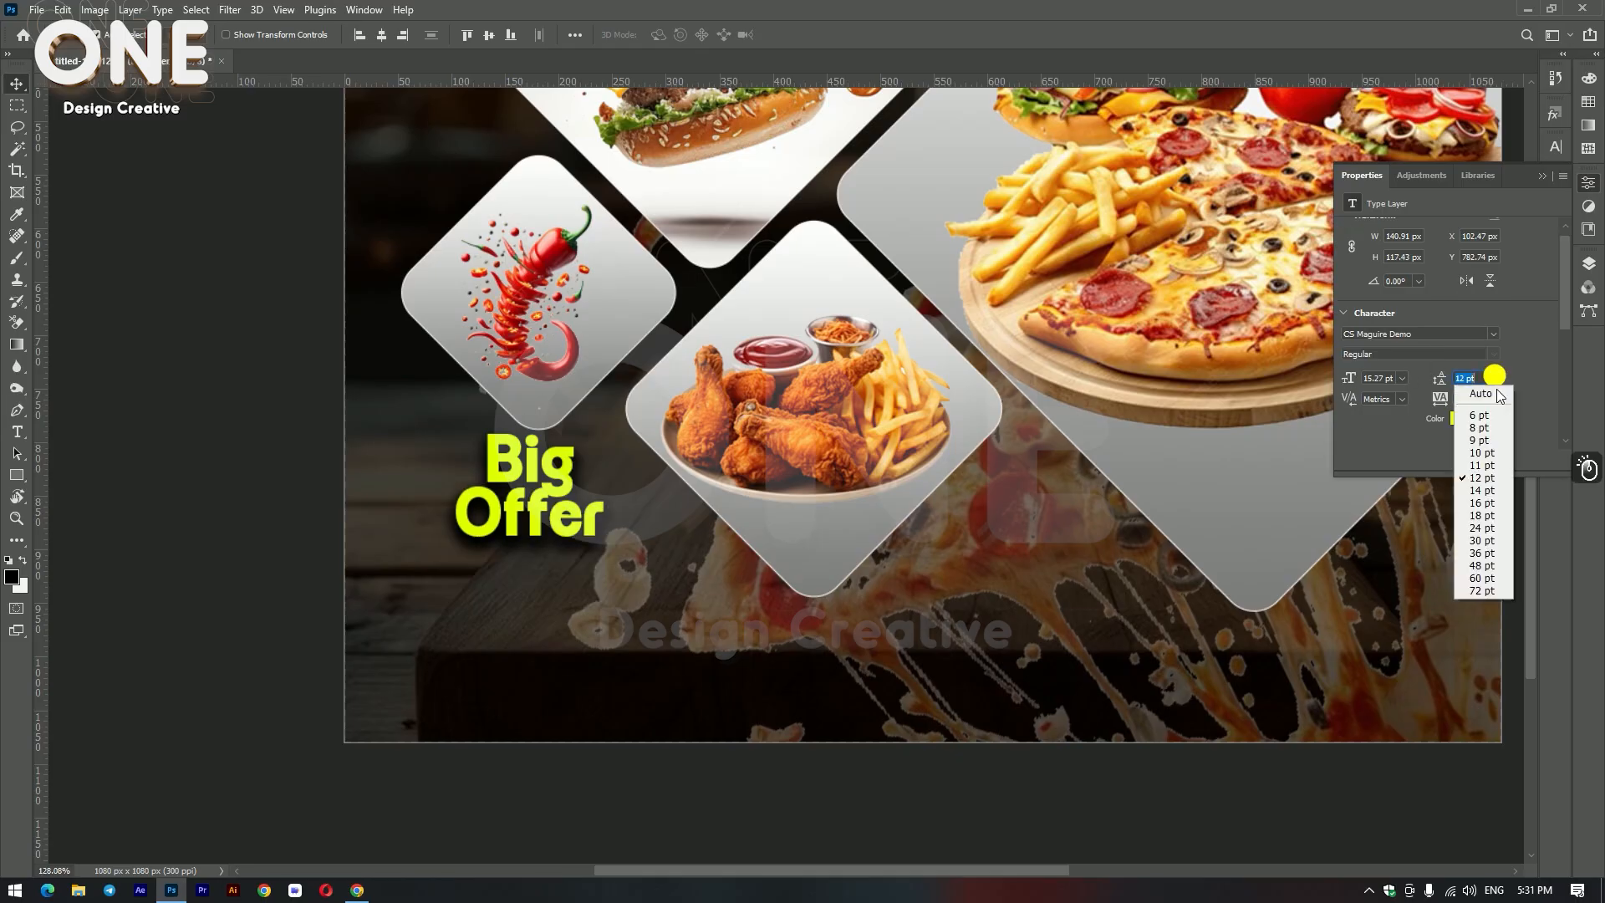
click(1479, 501)
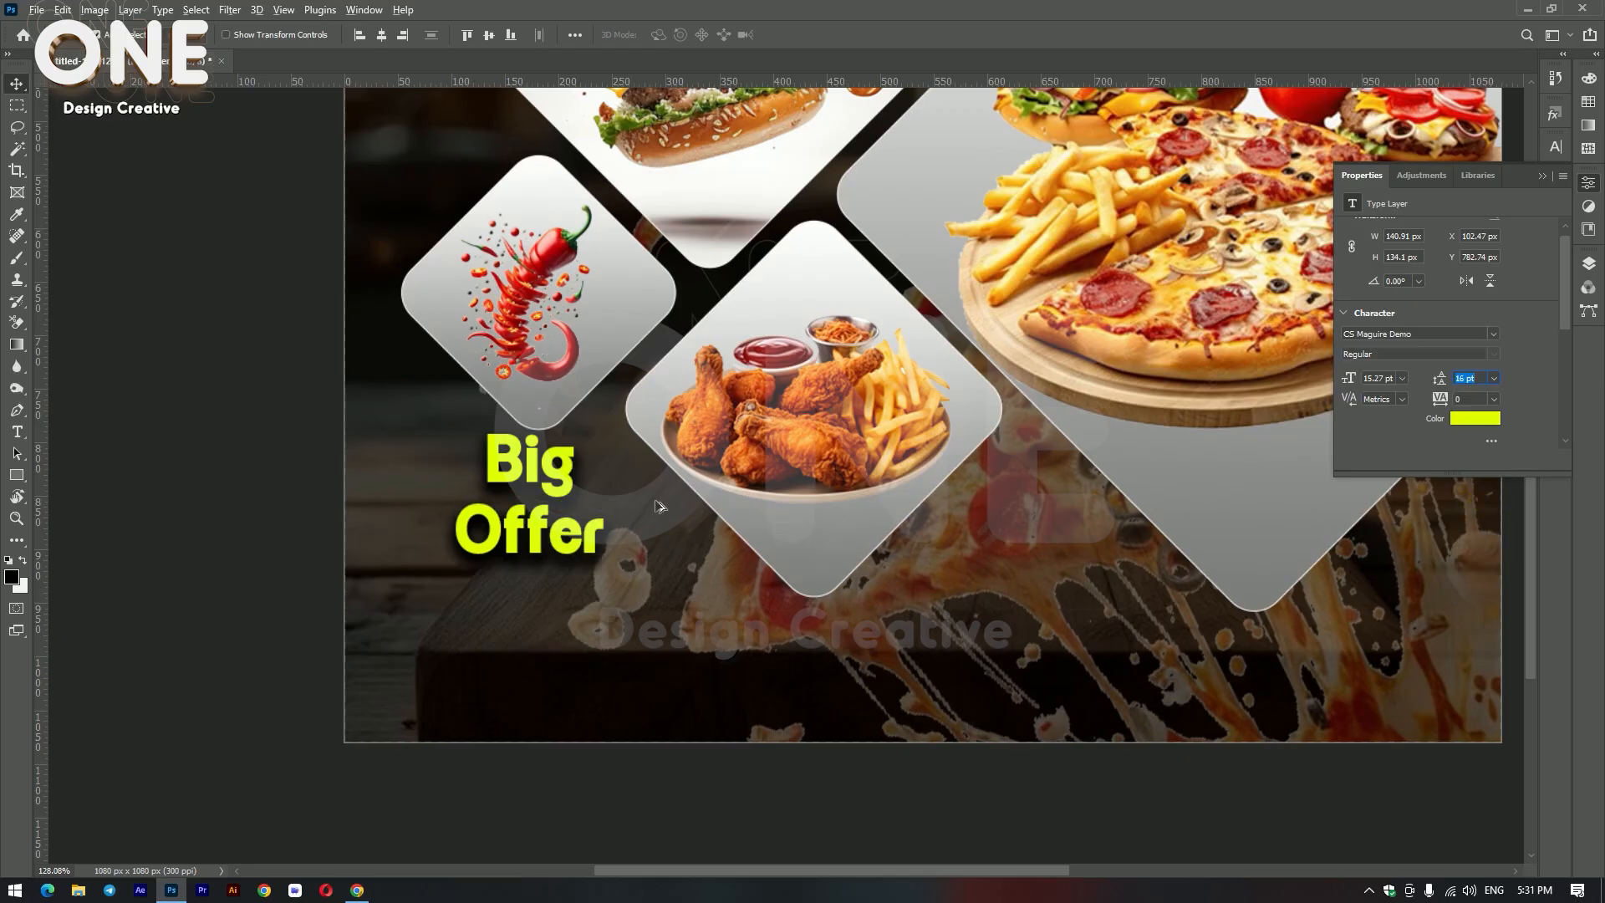
drag(530, 542, 526, 536)
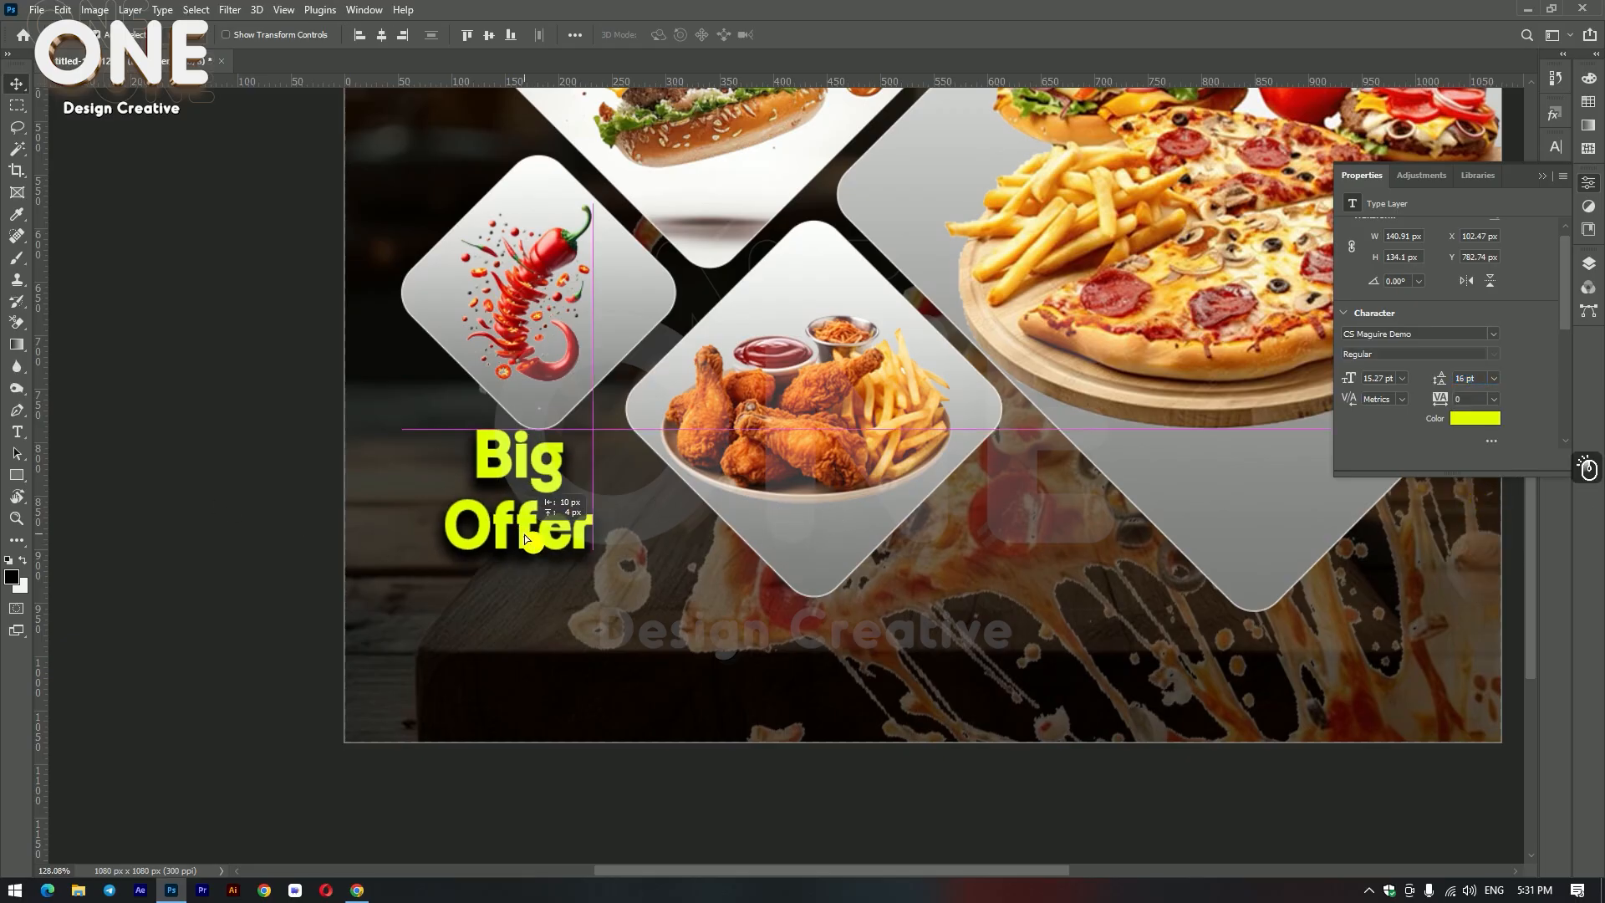
click(1588, 182)
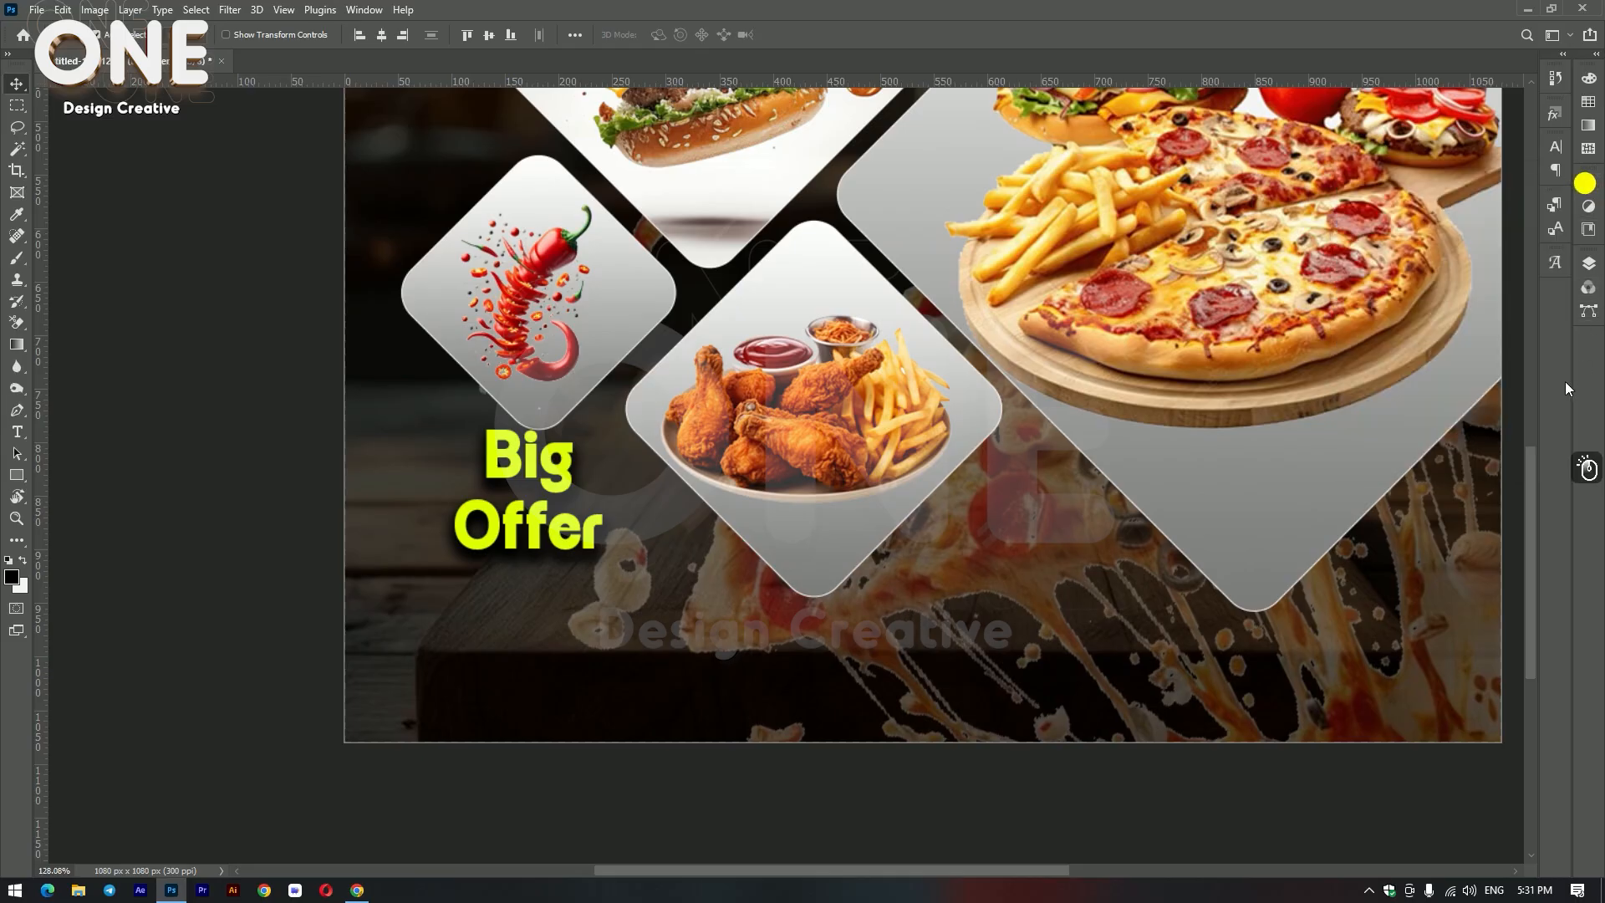
Step: Add a yellow linear Gradient Overlay at a 90° angle and 150% scale to the "Big Offer" text
click(1589, 266)
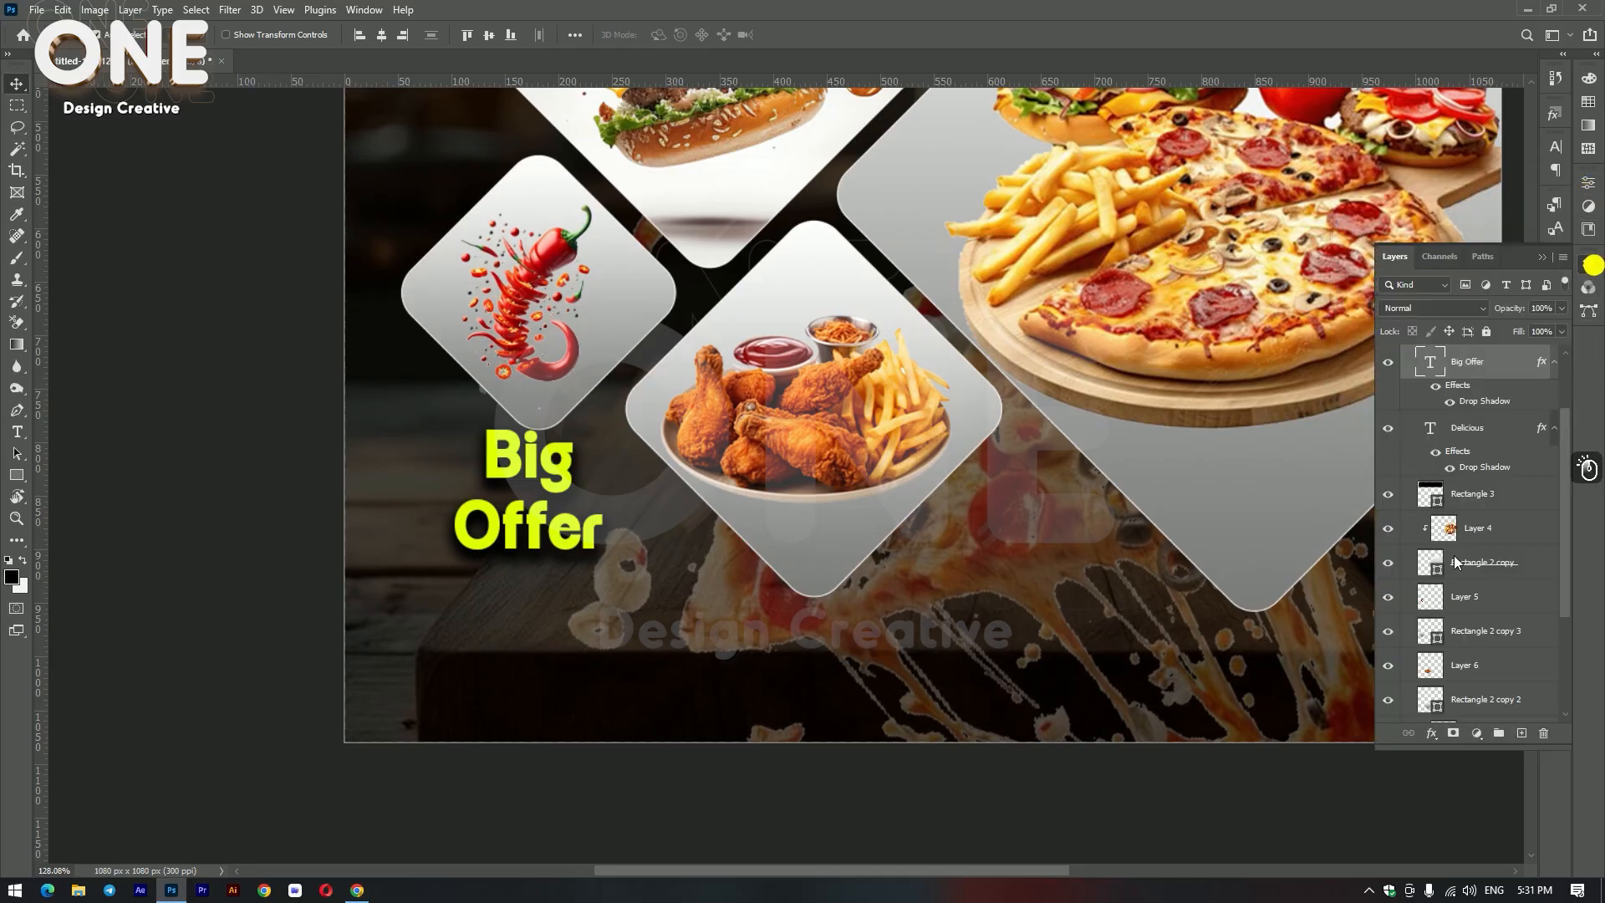
click(1431, 737)
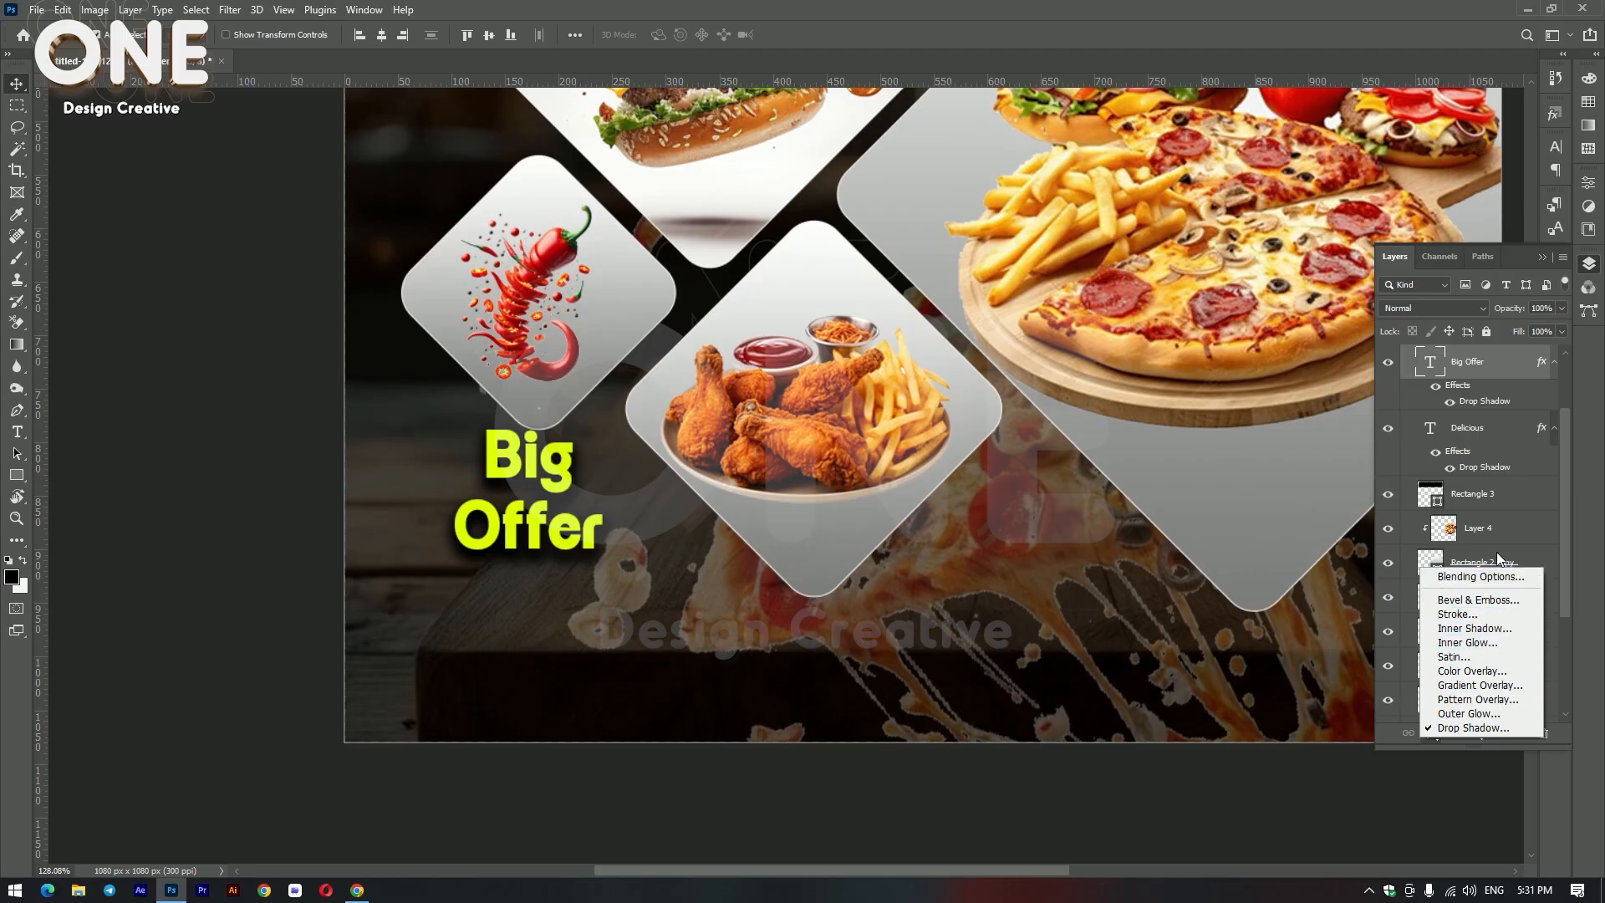
click(1492, 685)
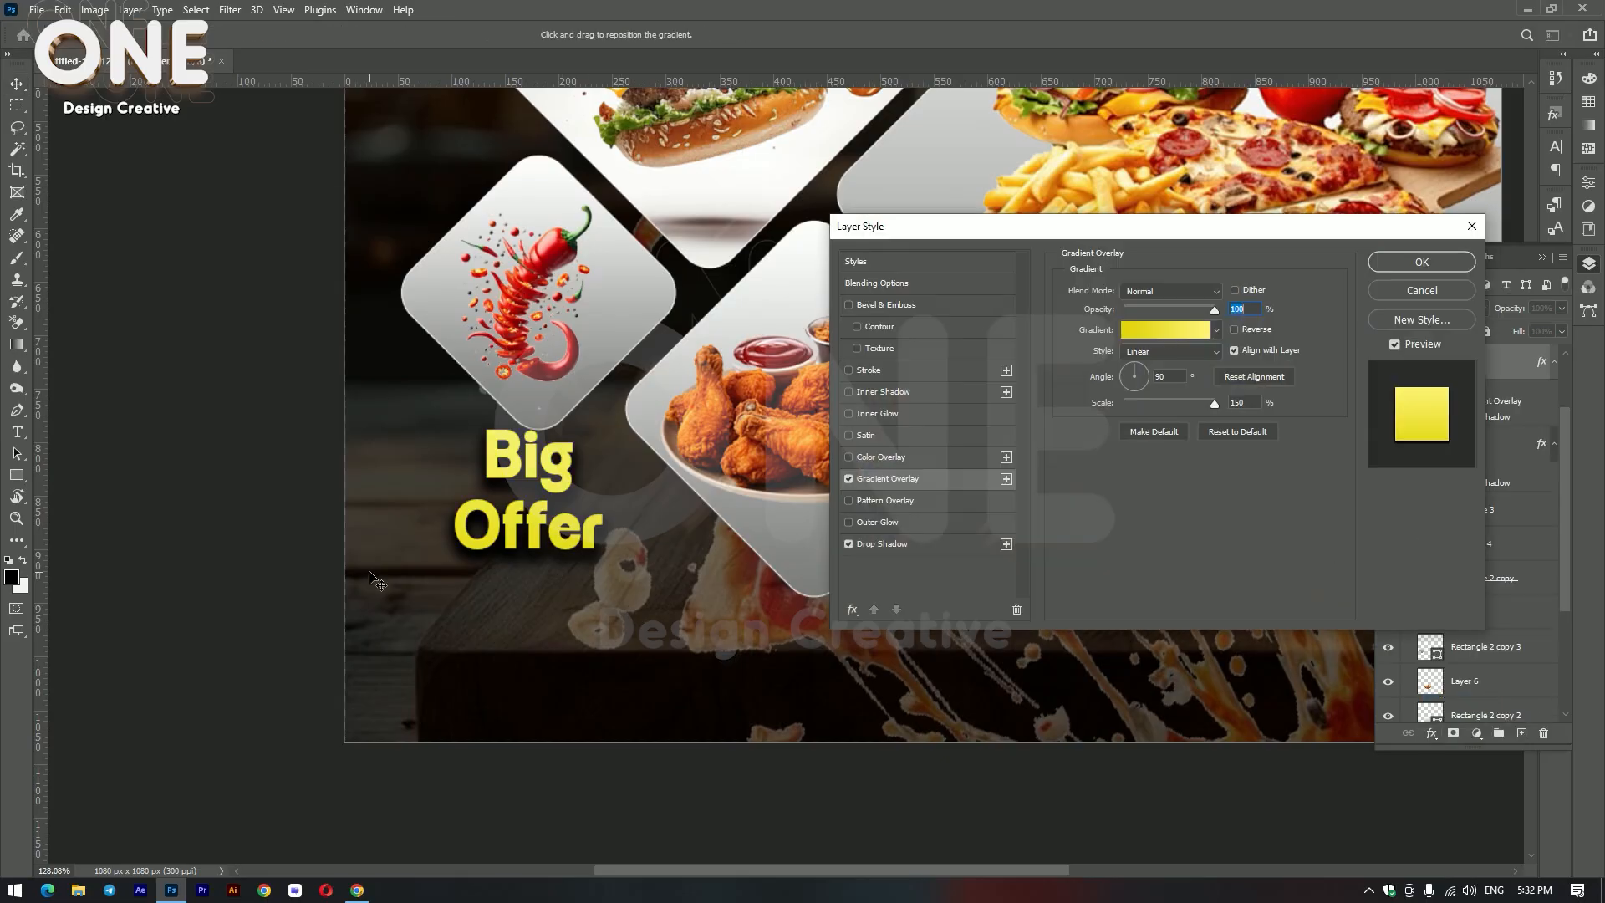
click(1410, 261)
click(225, 394)
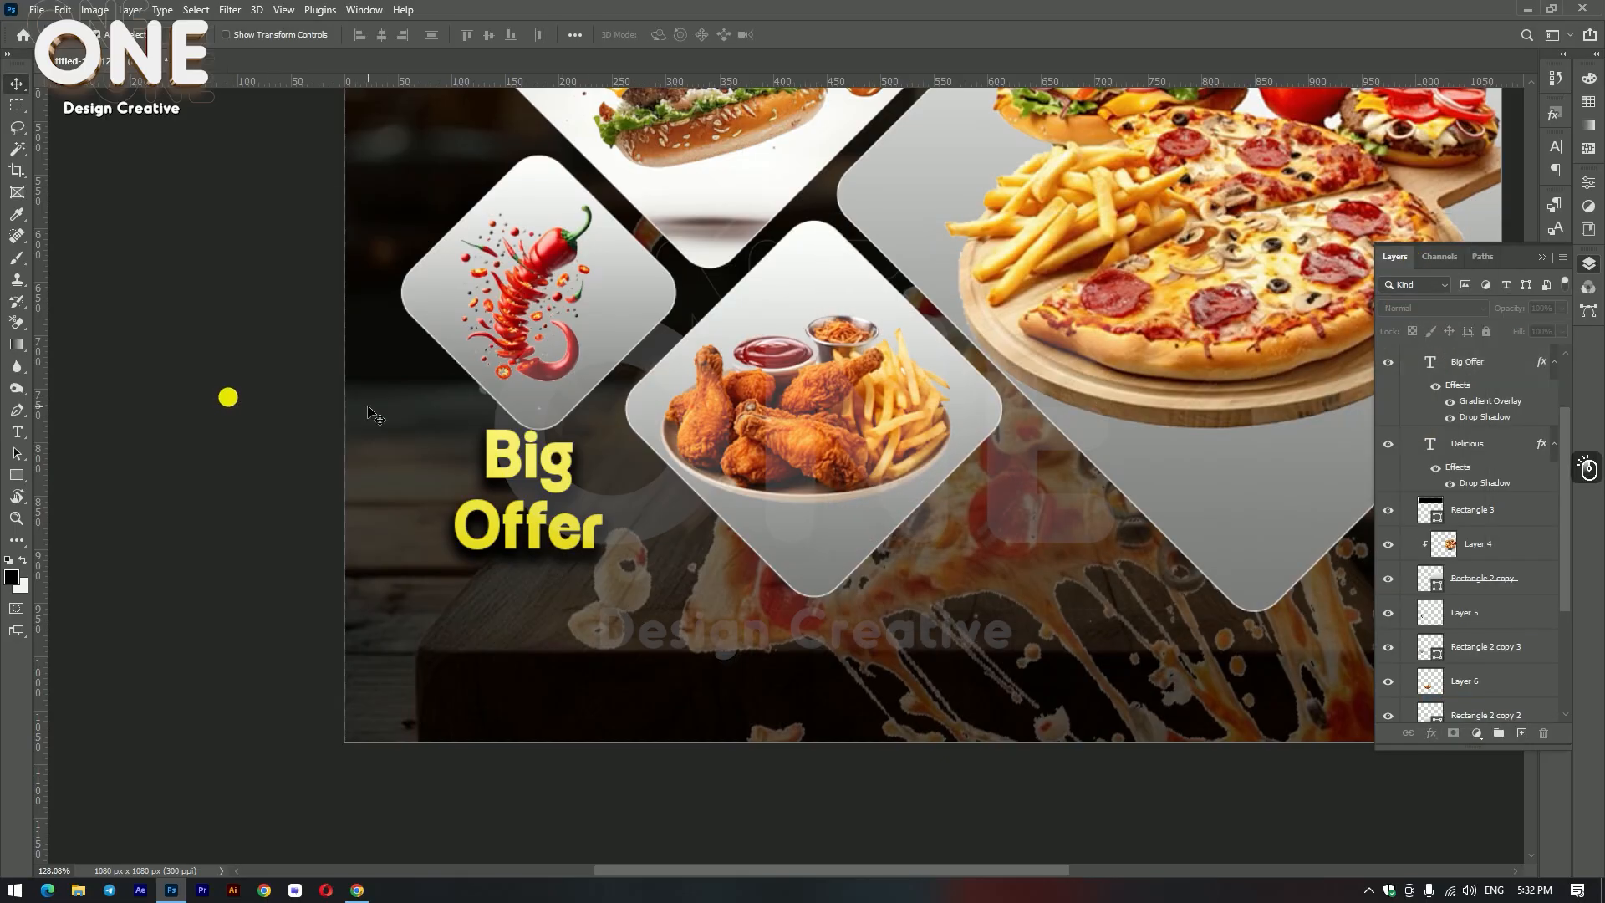
Step: Duplicate the "Delicious" headline text and place the copy near the lower tip of the fried chicken diamond
scroll(384, 394, down, 3)
scroll(754, 515, up, 3)
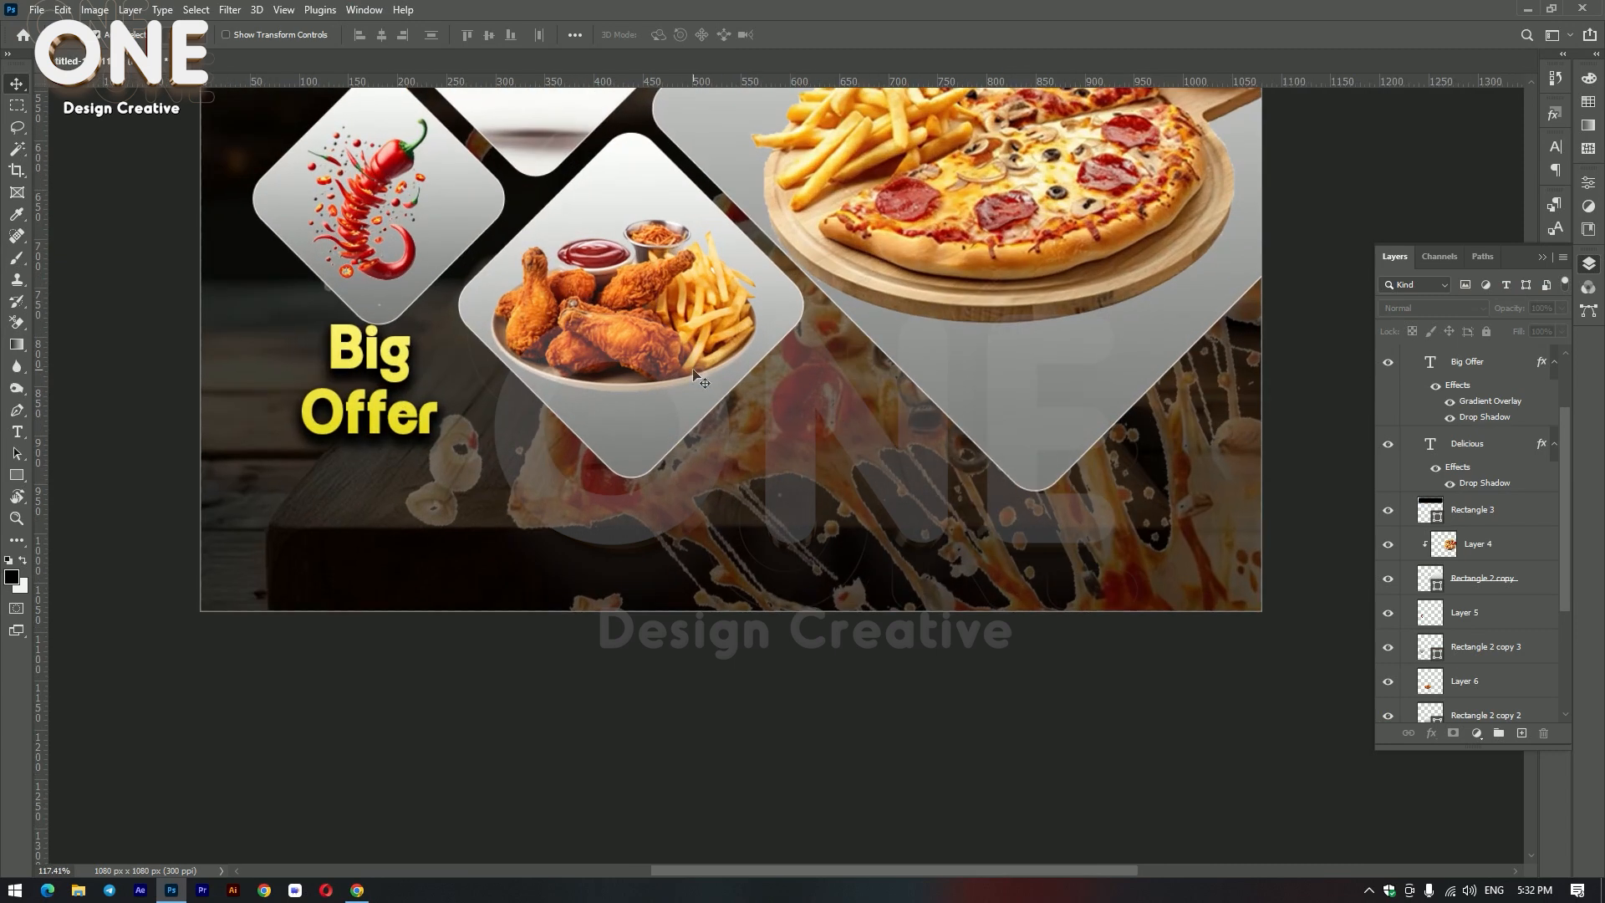
scroll(407, 378, down, 4)
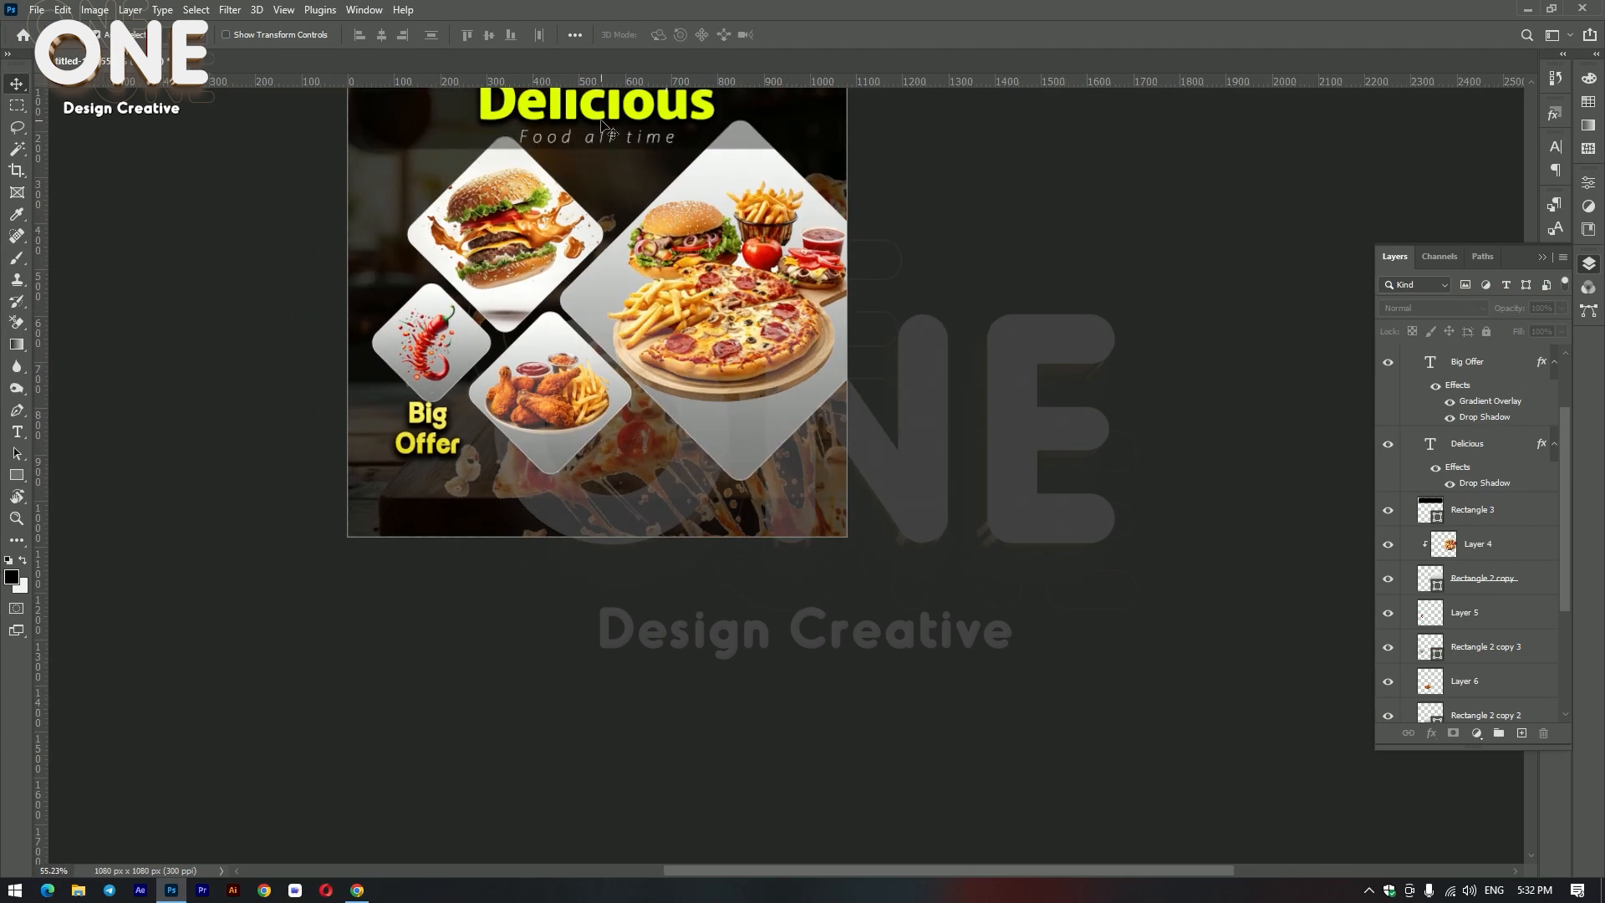
click(601, 127)
drag(584, 127, 581, 493)
scroll(584, 458, up, 4)
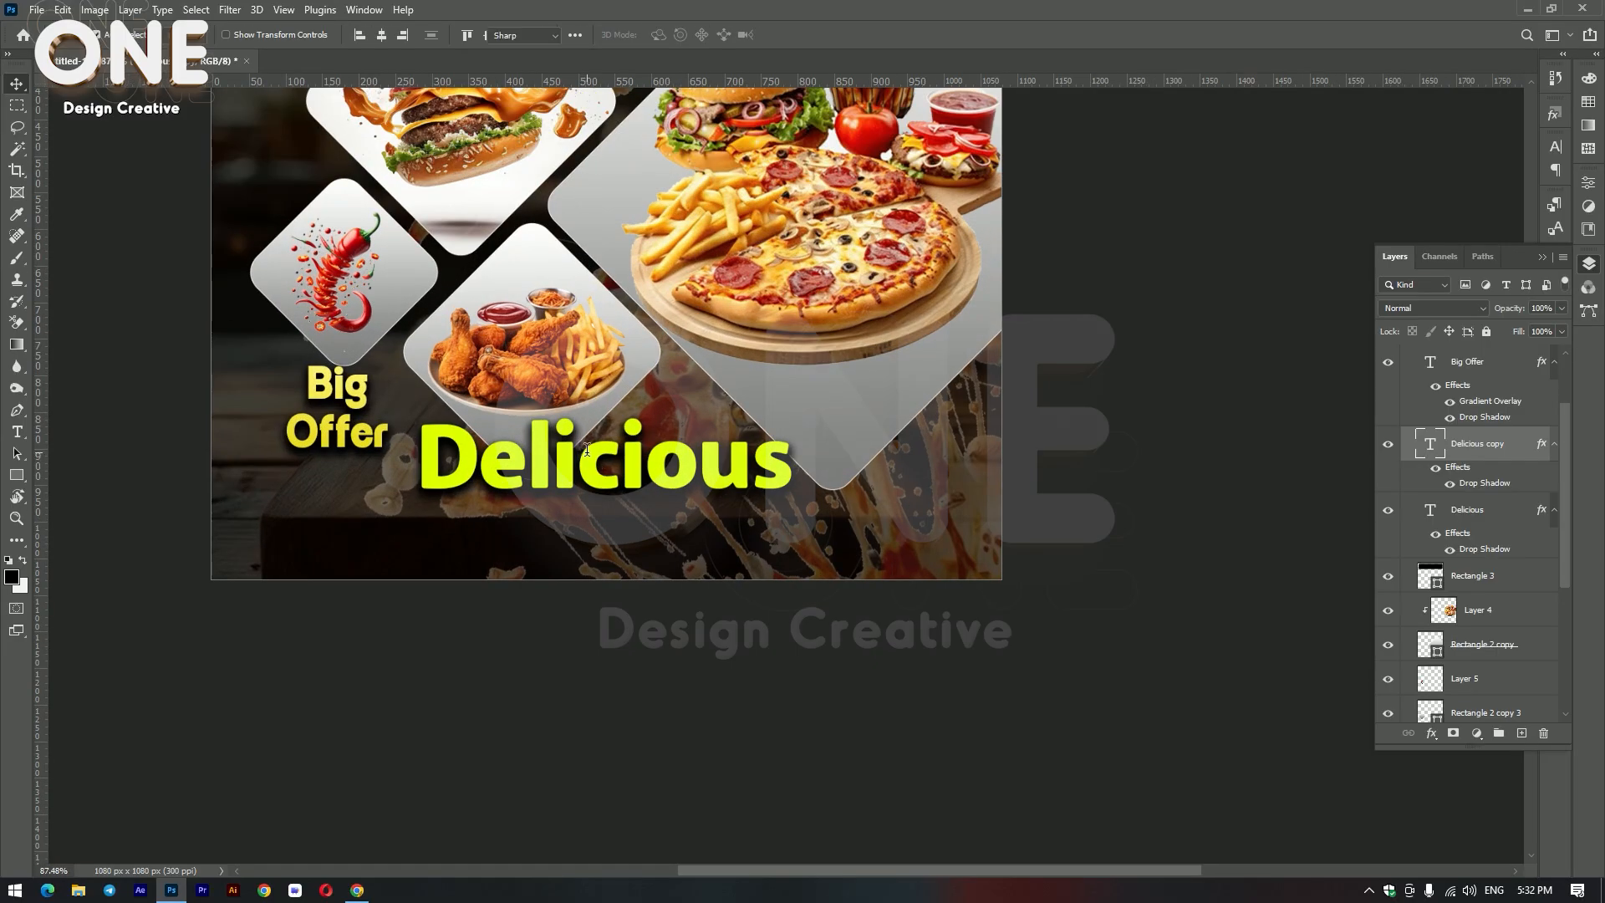
Step: Replace the copied headline's wording with "Special Service"
key(t)
double_click(758, 499)
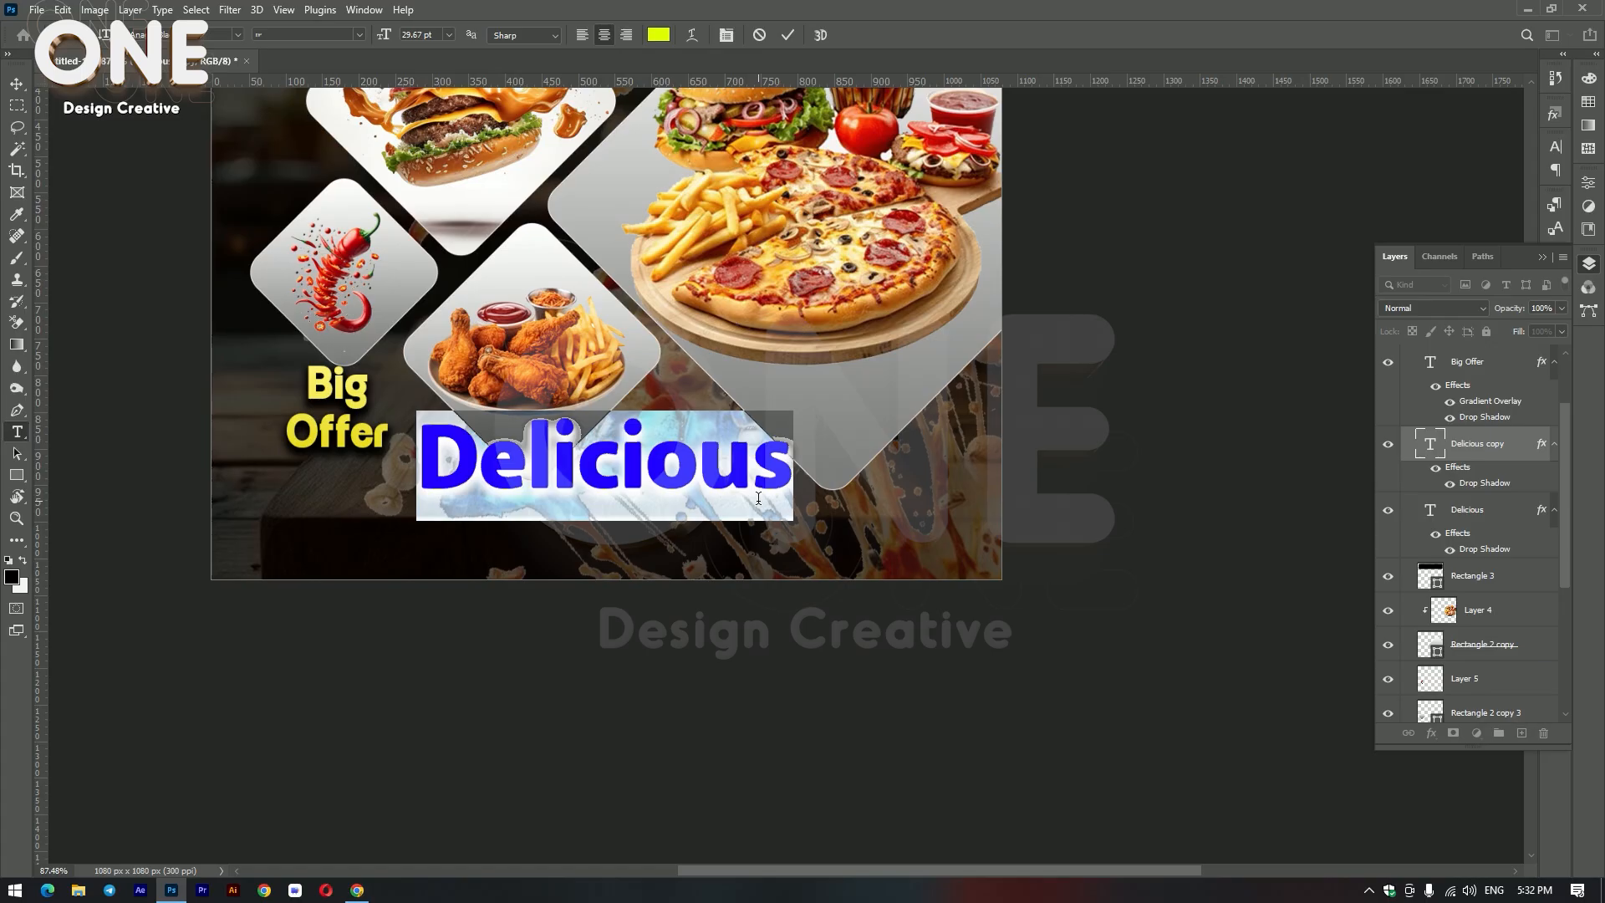
text(Specai)
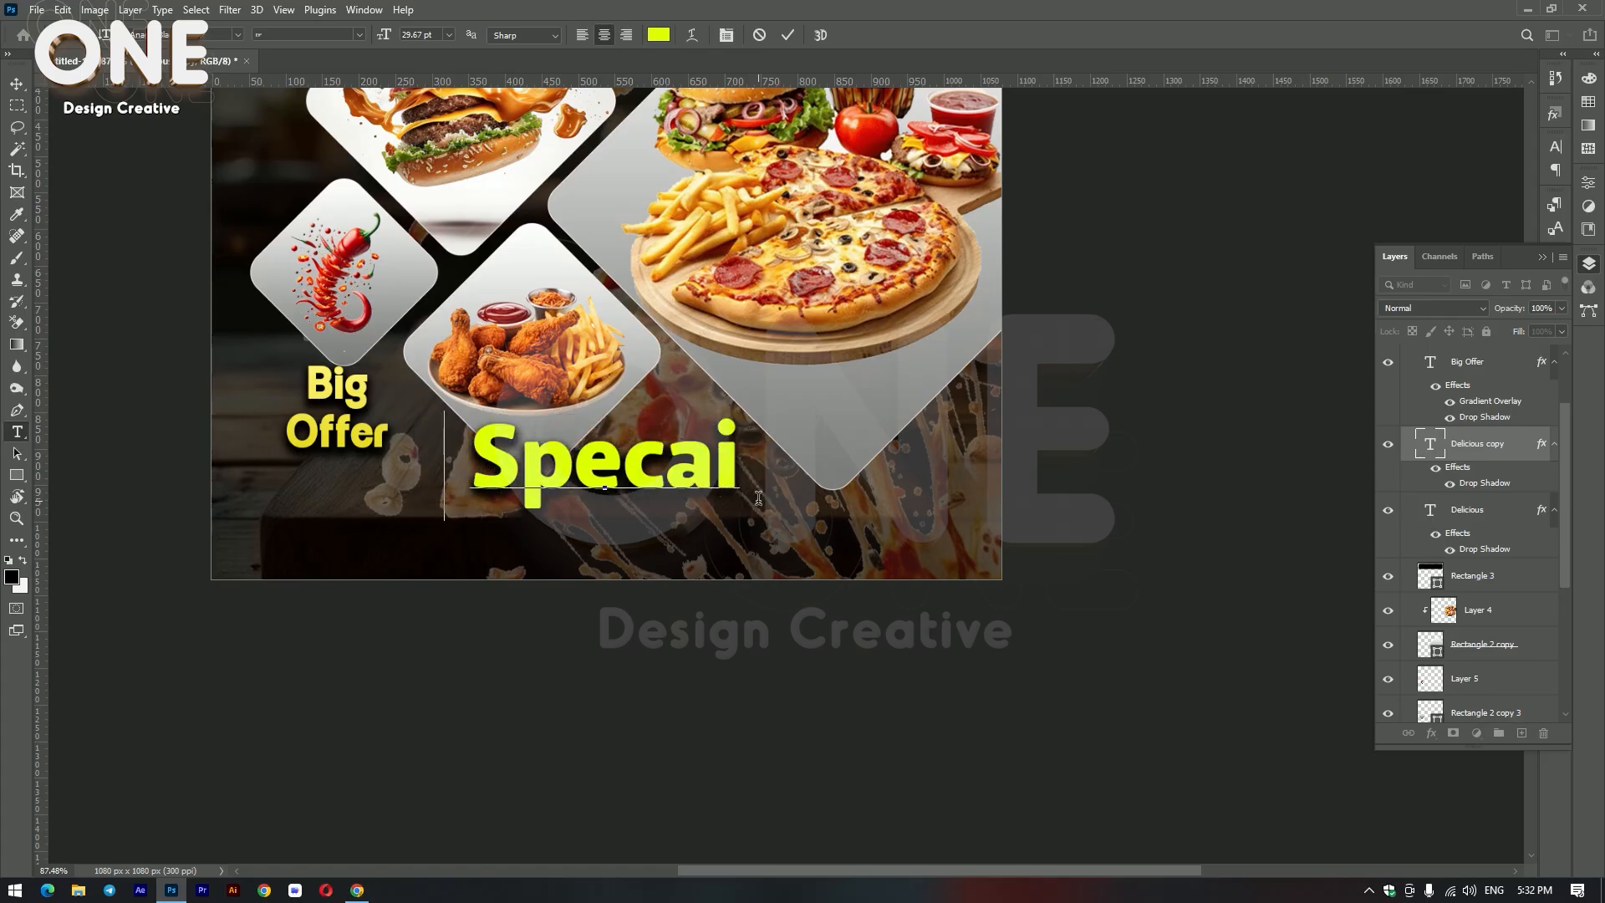
key(BackSpace)
key(BackSpace)
text(ial)
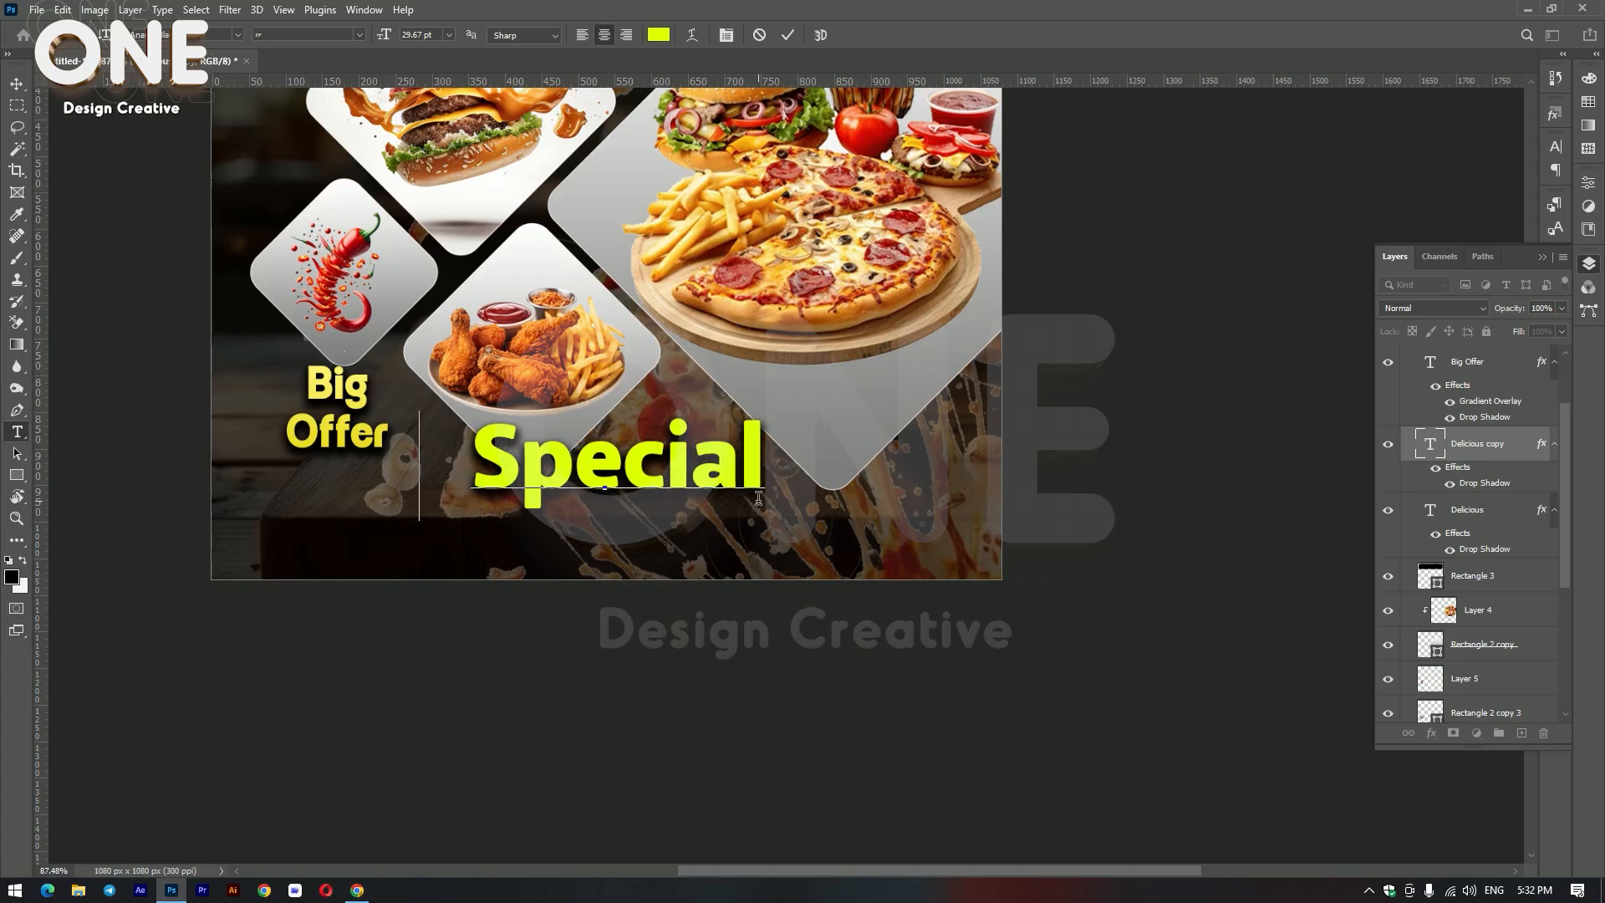
text( Service)
key(ctrl+Return)
Step: Scale the "Special Service" text to 51.47% and move it up over the lower part of the fried chicken diamond
key(ctrl+t)
drag(914, 523, 759, 492)
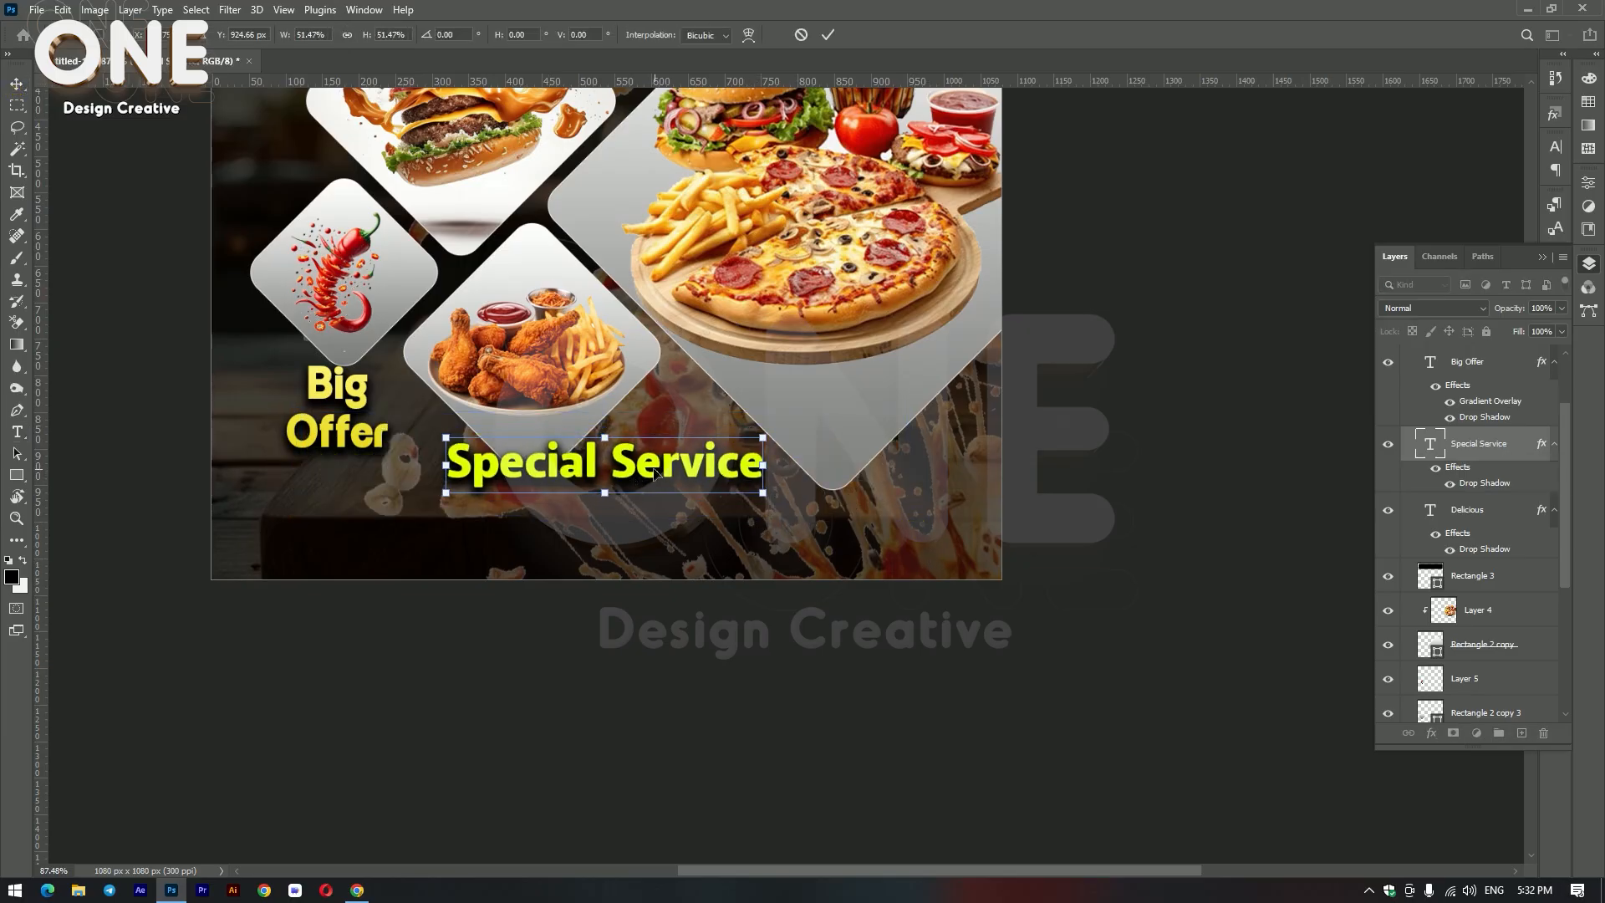
drag(666, 471, 659, 443)
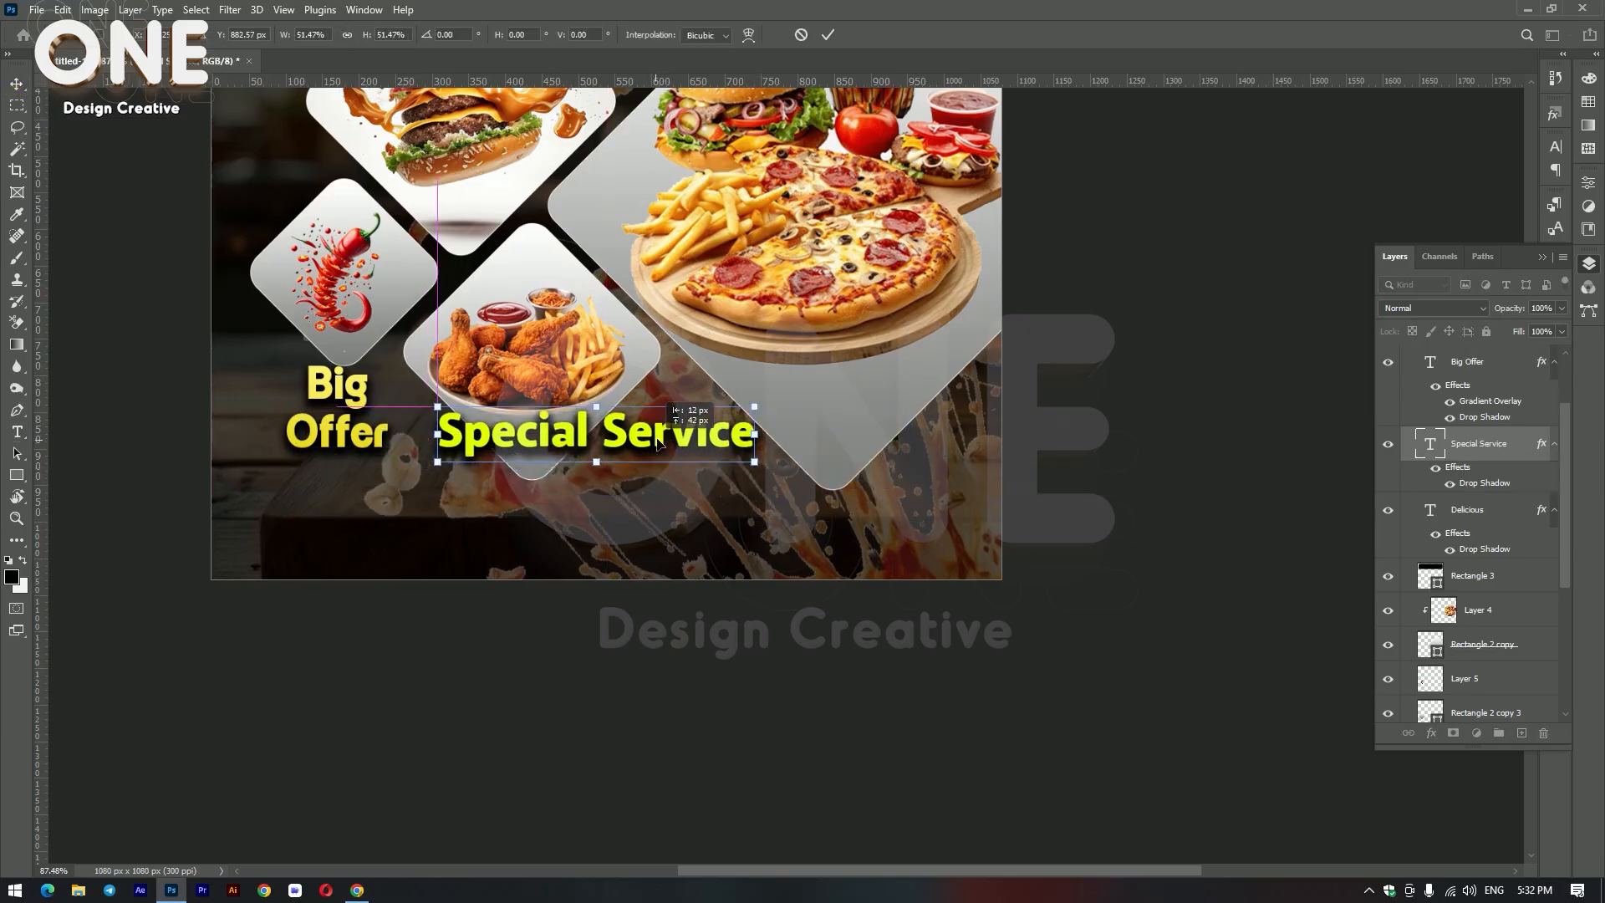
key(Return)
Step: Move the "Big Offer" text up beside the burger diamond, just above the chili diamond
scroll(543, 347, down, 2)
drag(535, 334, 618, 449)
drag(448, 506, 407, 164)
drag(591, 201, 735, 462)
drag(570, 463, 592, 449)
scroll(602, 455, down, 5)
scroll(703, 475, up, 5)
drag(735, 649, 812, 499)
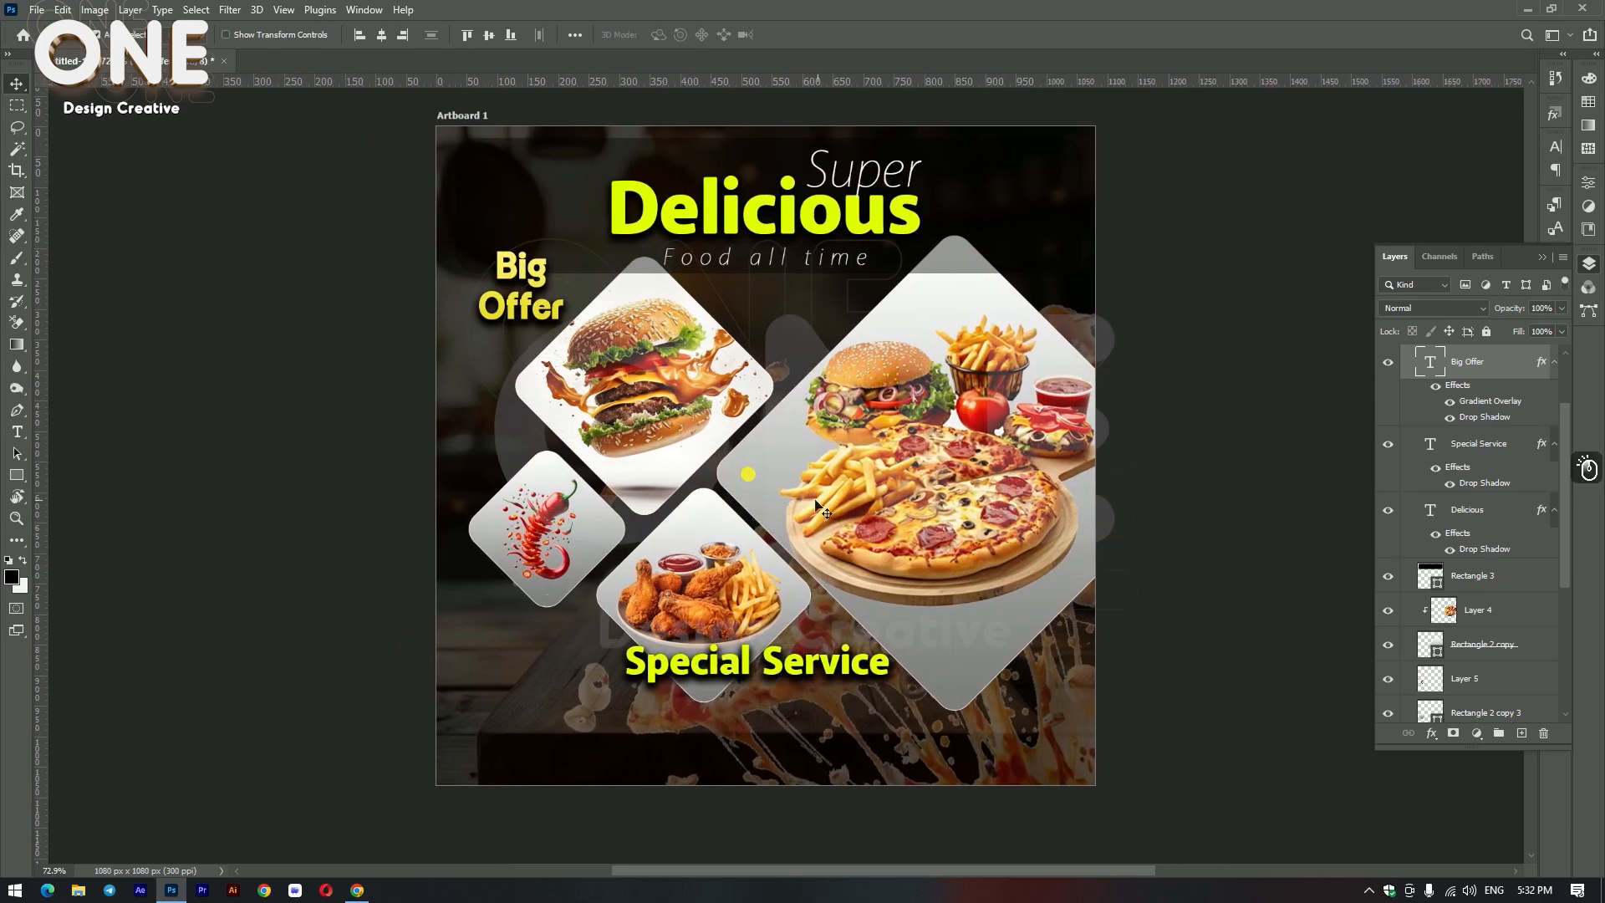
drag(545, 316, 519, 418)
scroll(519, 417, down, 1)
drag(725, 647, 666, 587)
scroll(666, 587, up, 1)
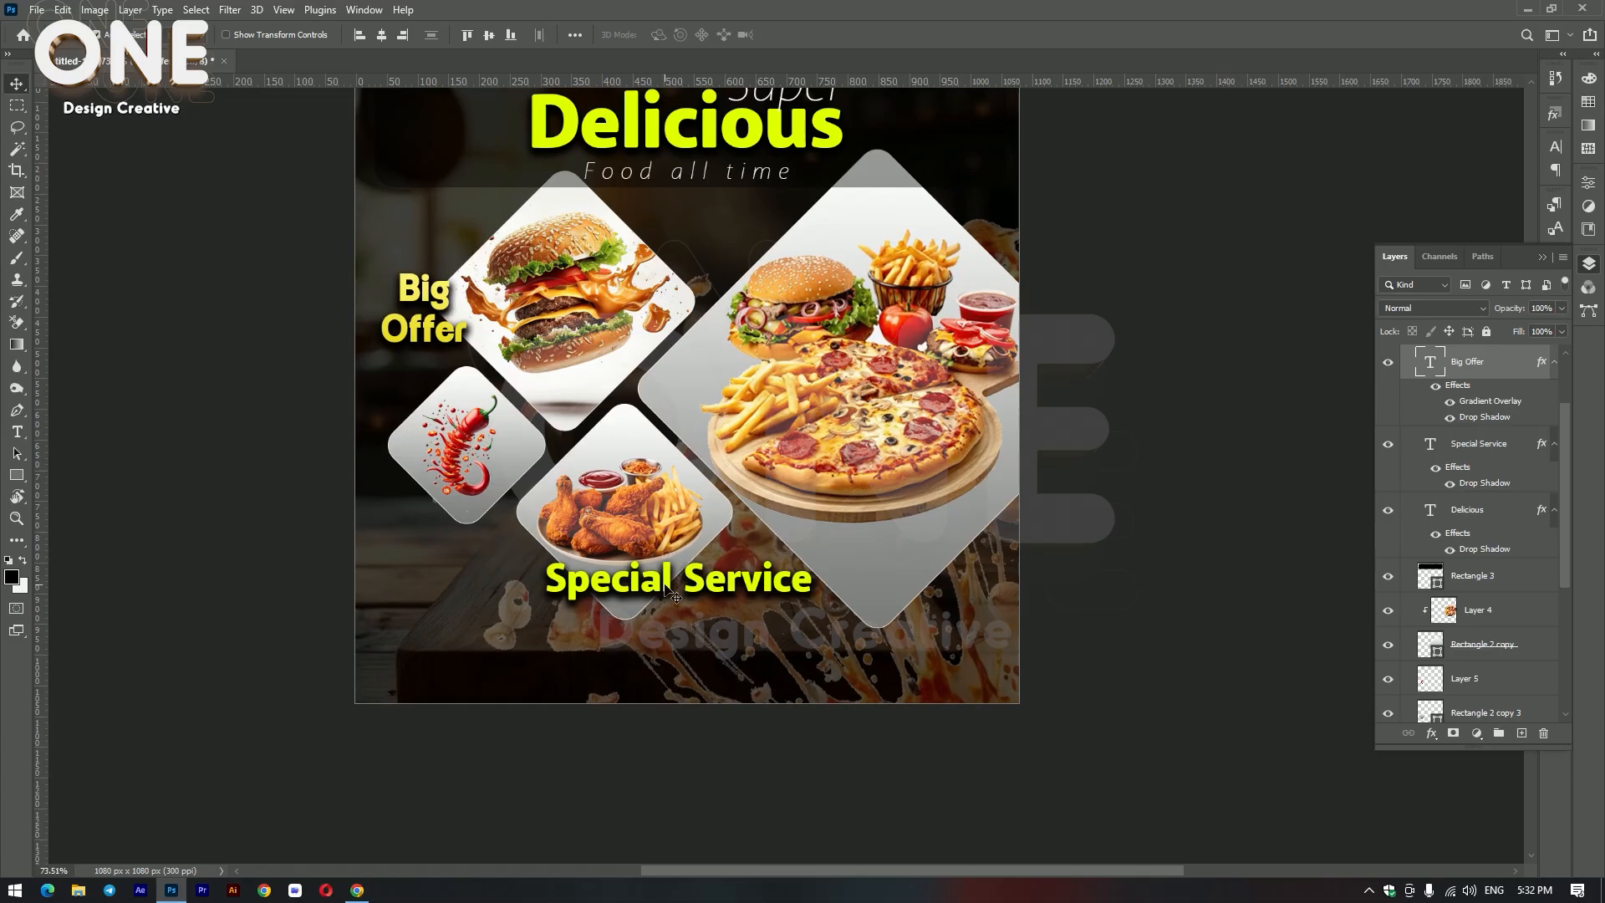
Step: Center the "Special Service" text horizontally on the artboard
click(695, 591)
click(381, 35)
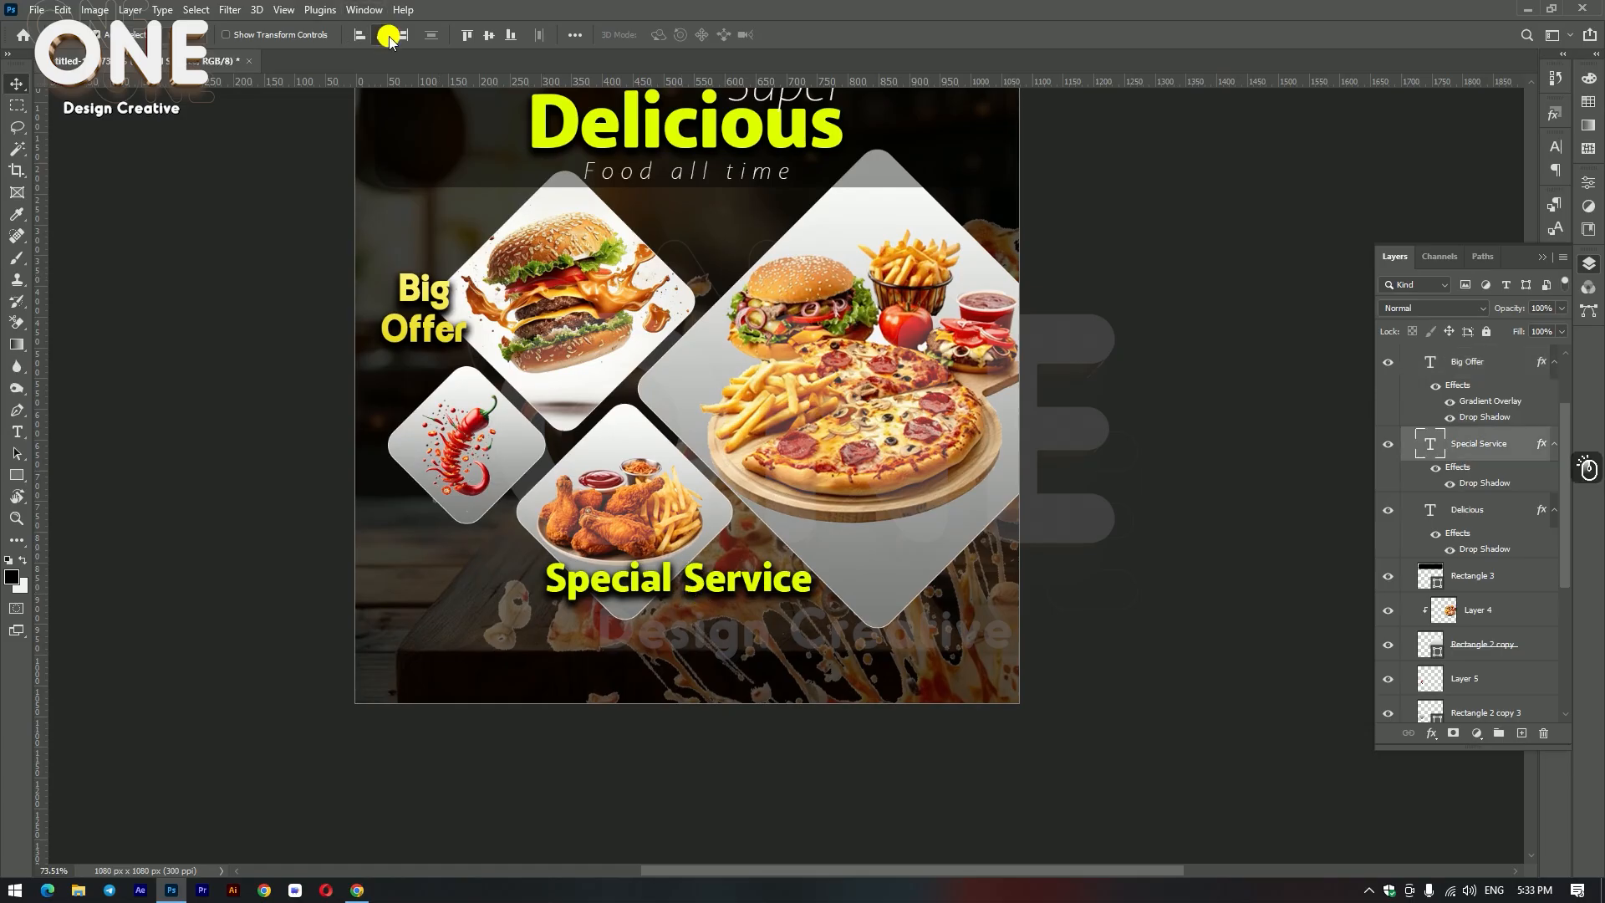
scroll(393, 50, down, 1)
scroll(638, 573, up, 1)
click(698, 655)
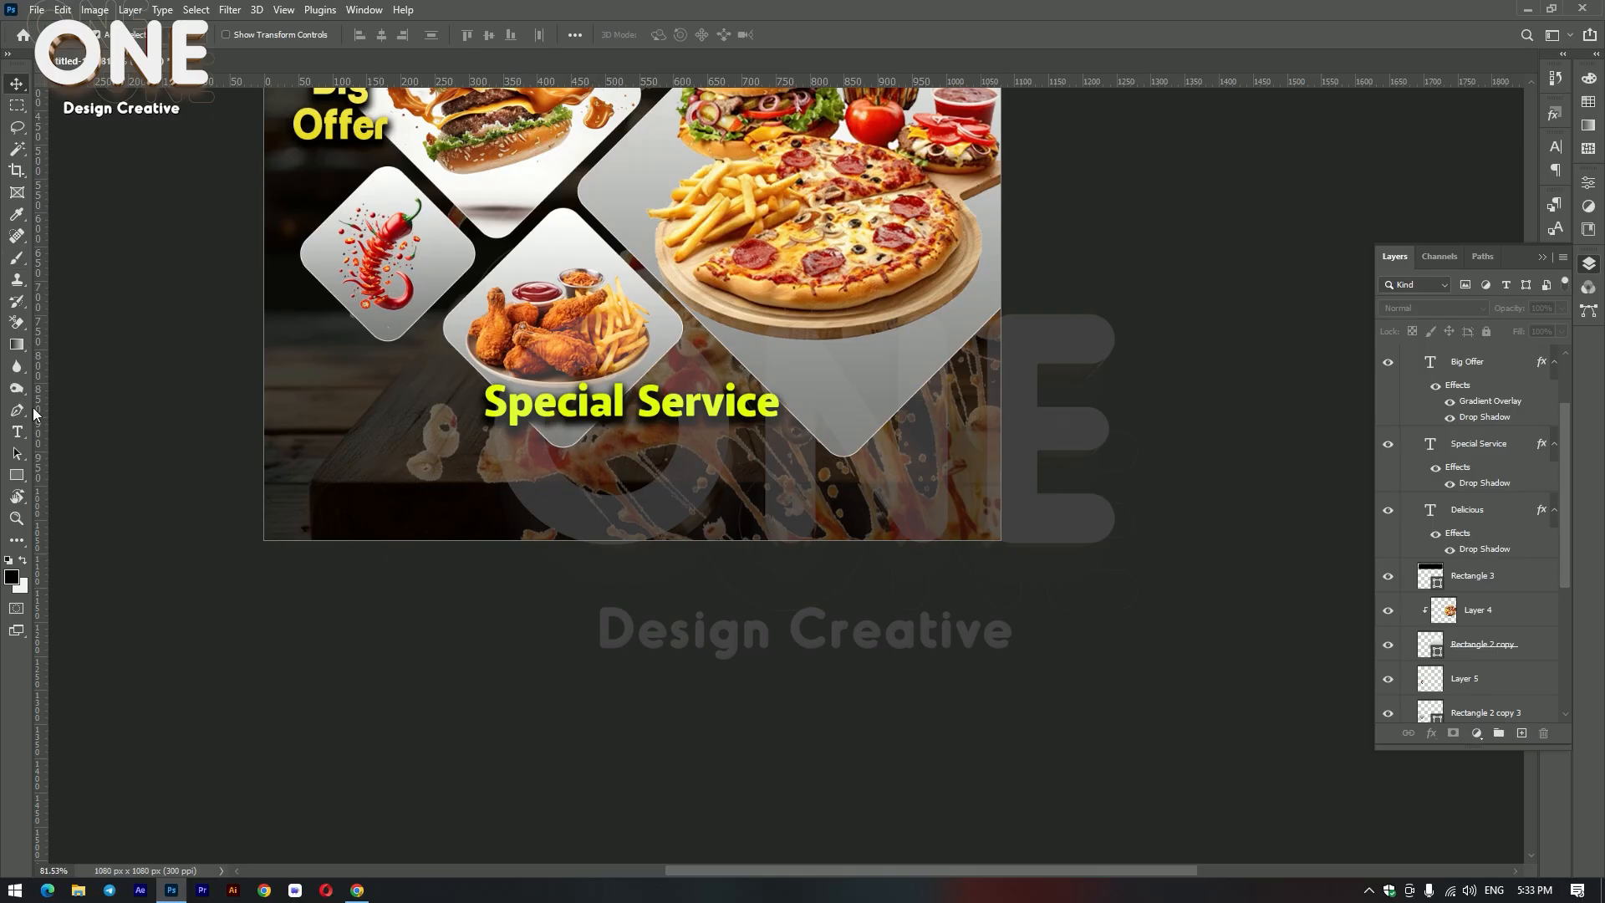
Step: Draw a short straight vertical line with the Pen tool in Shape mode below the start of "Special Service"
click(17, 410)
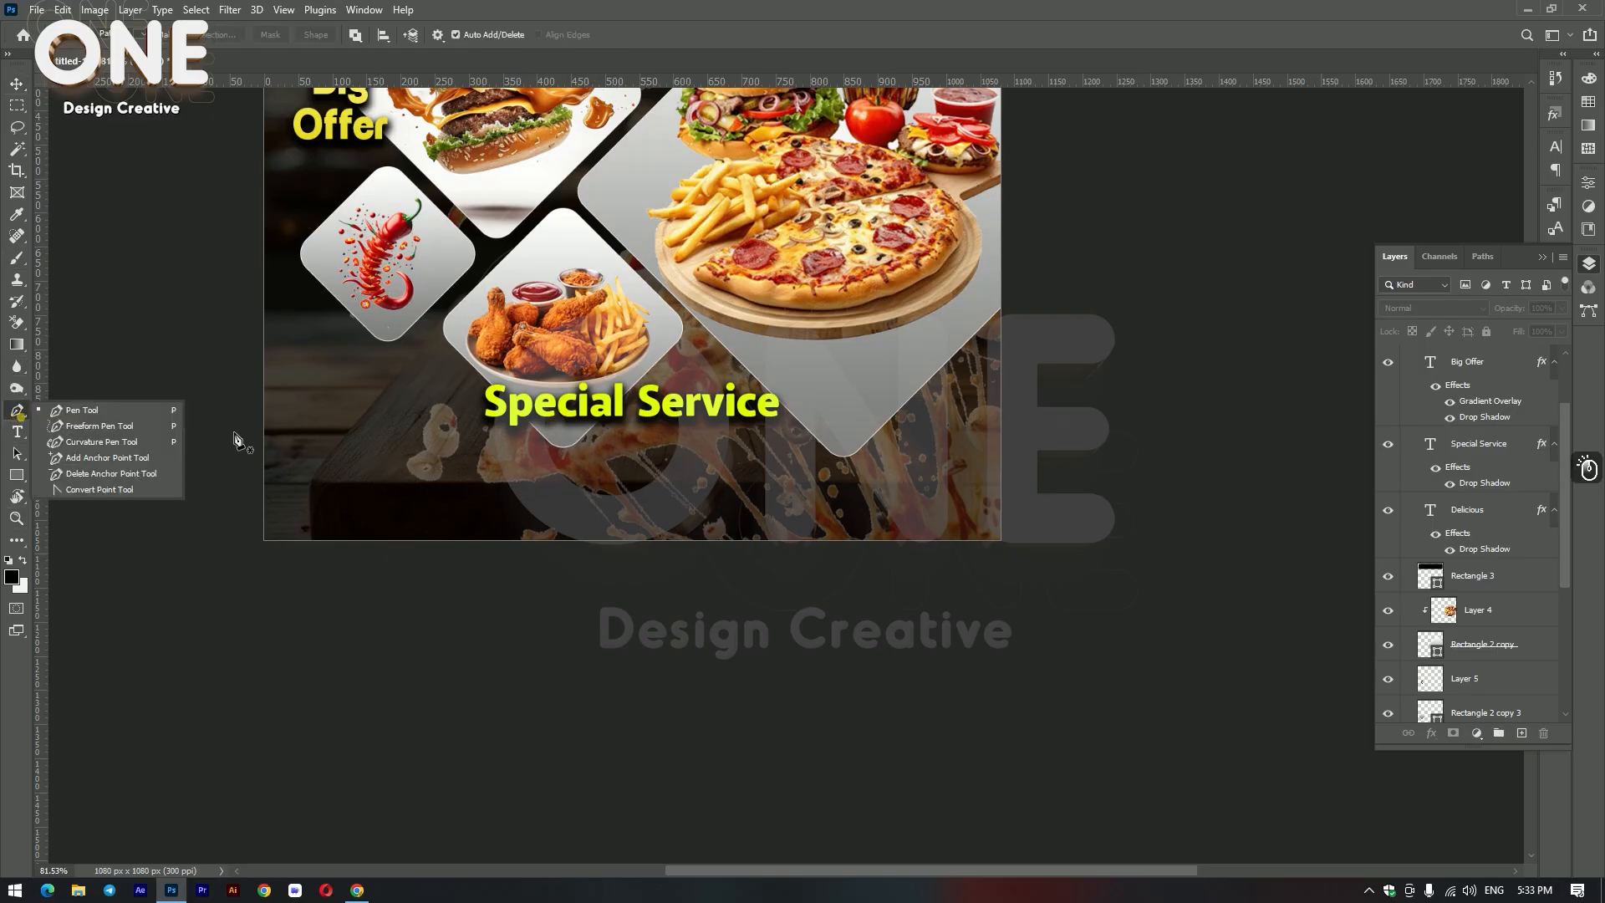
click(93, 410)
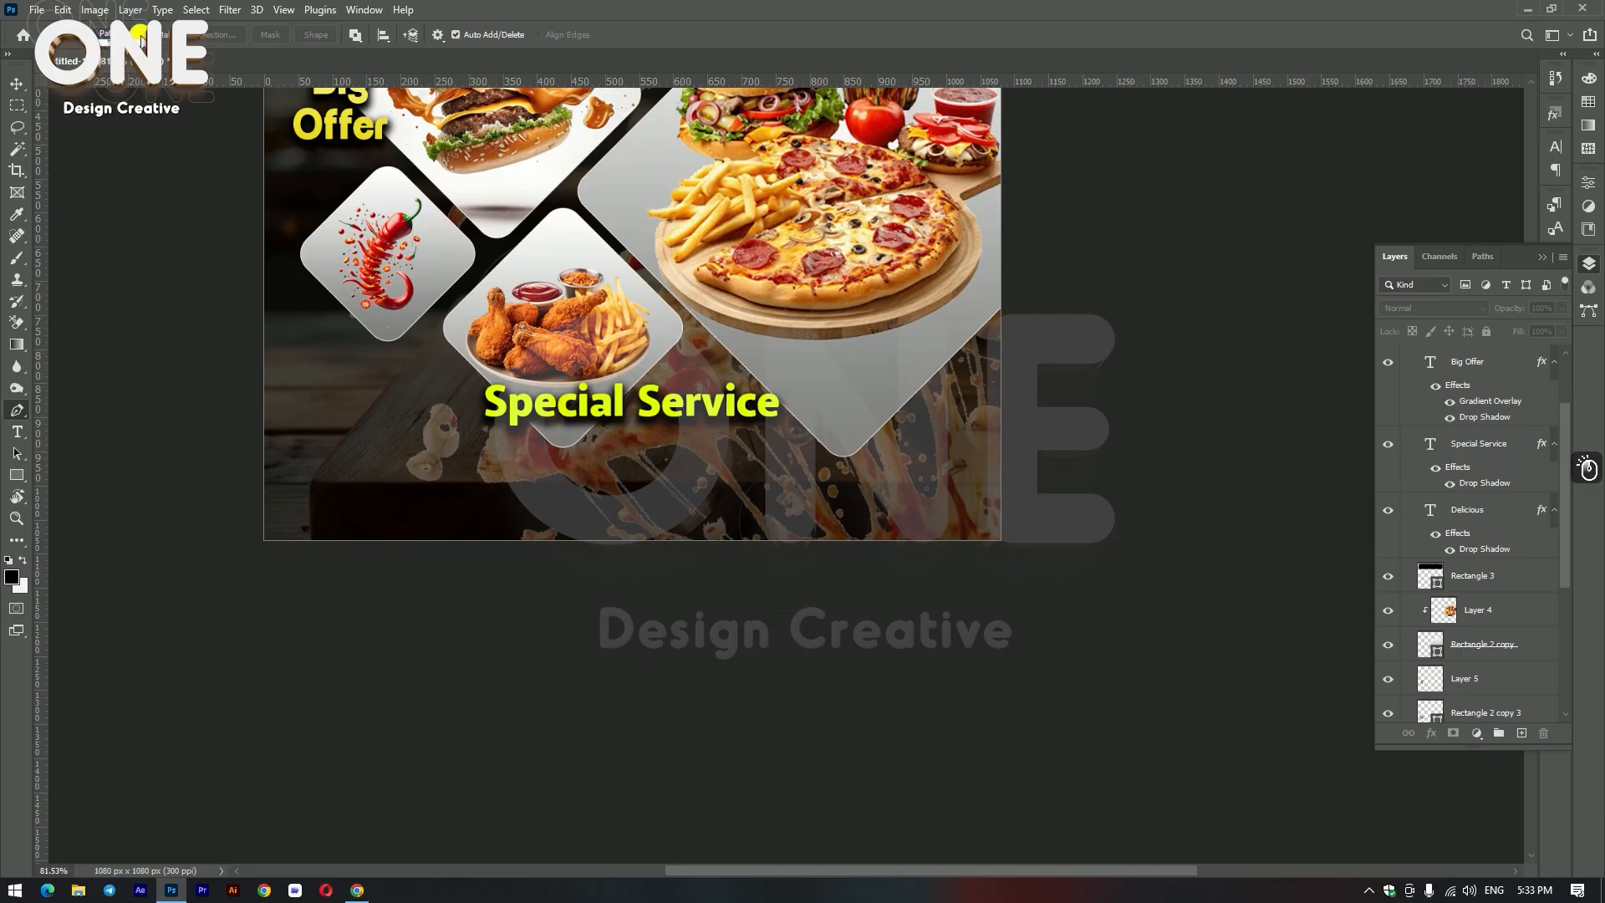
click(113, 47)
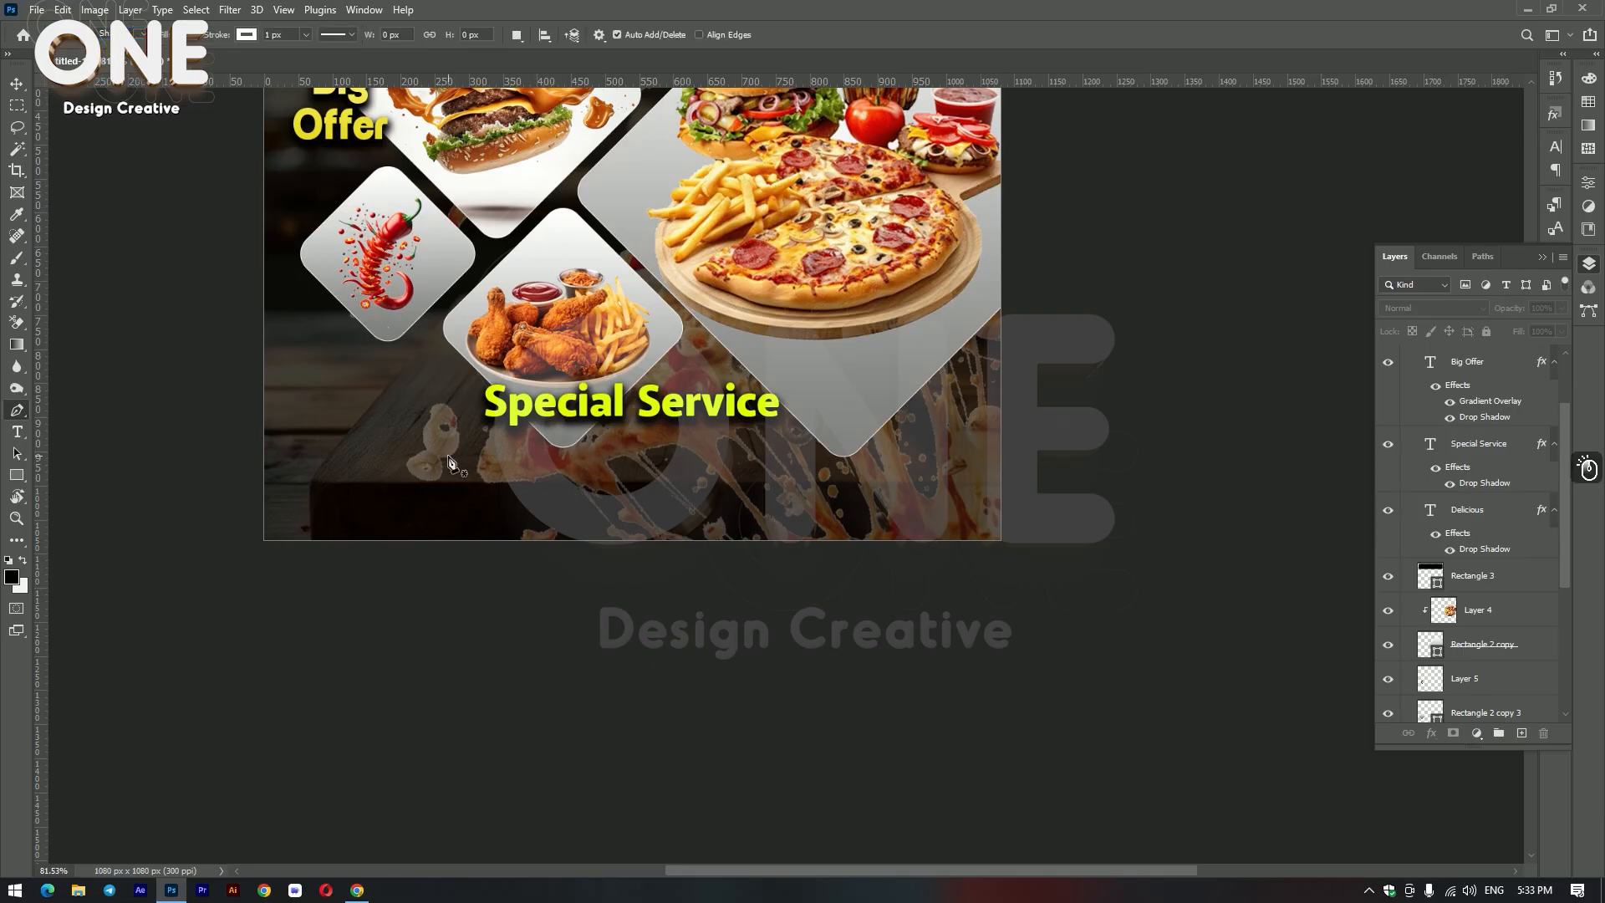
click(478, 445)
shift+click(476, 516)
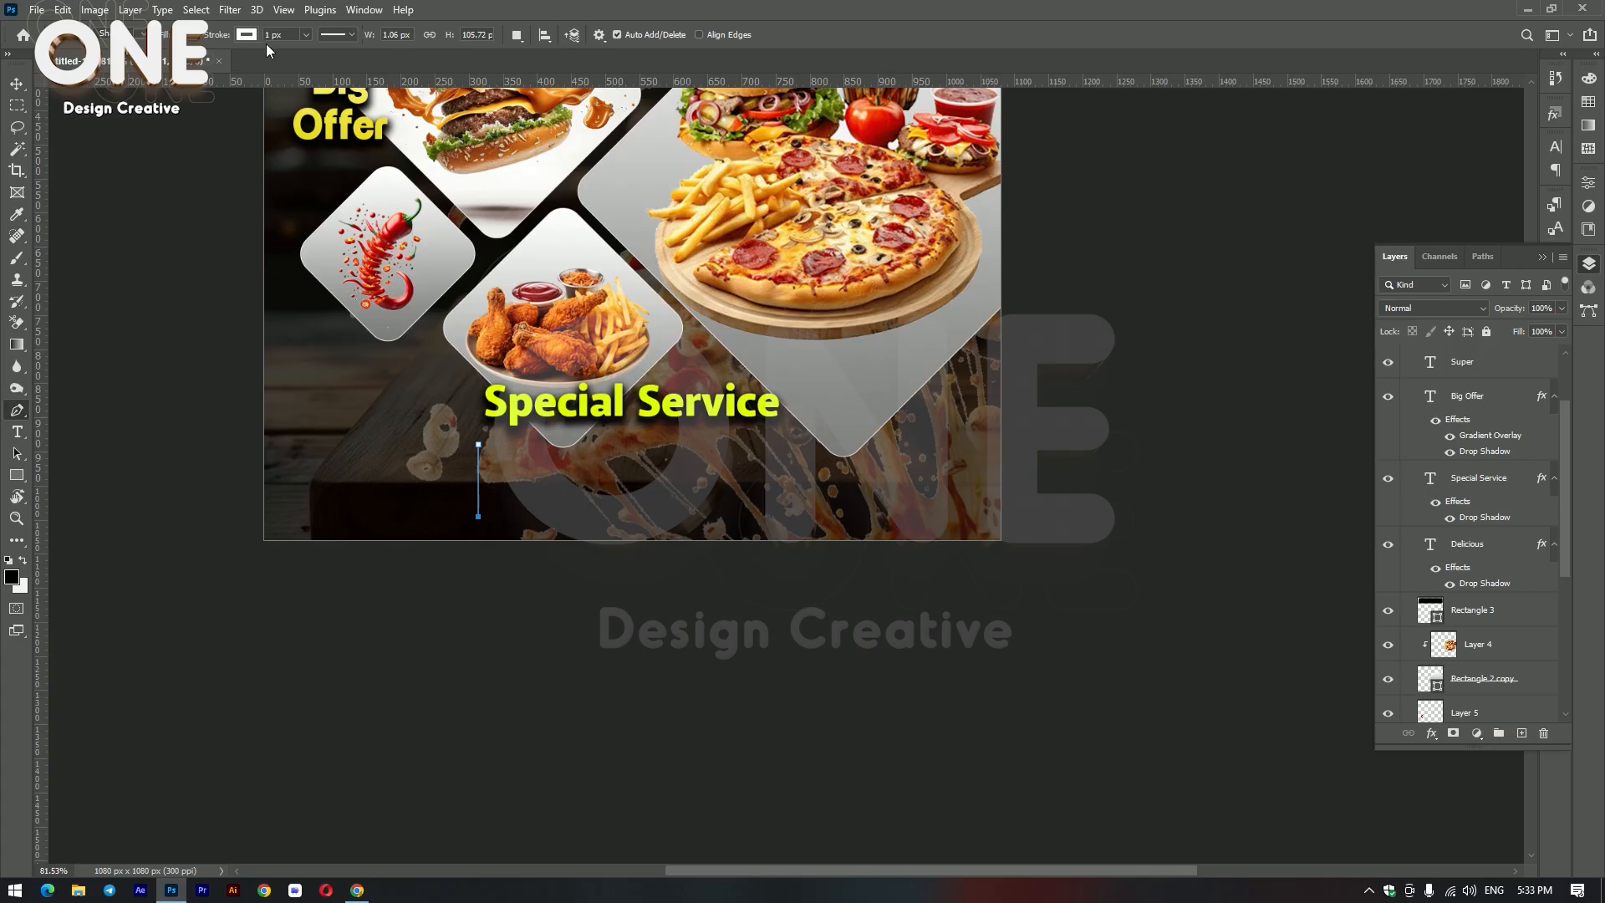
Step: Give the vertical line a 3 px white stroke and no fill
click(292, 34)
click(246, 36)
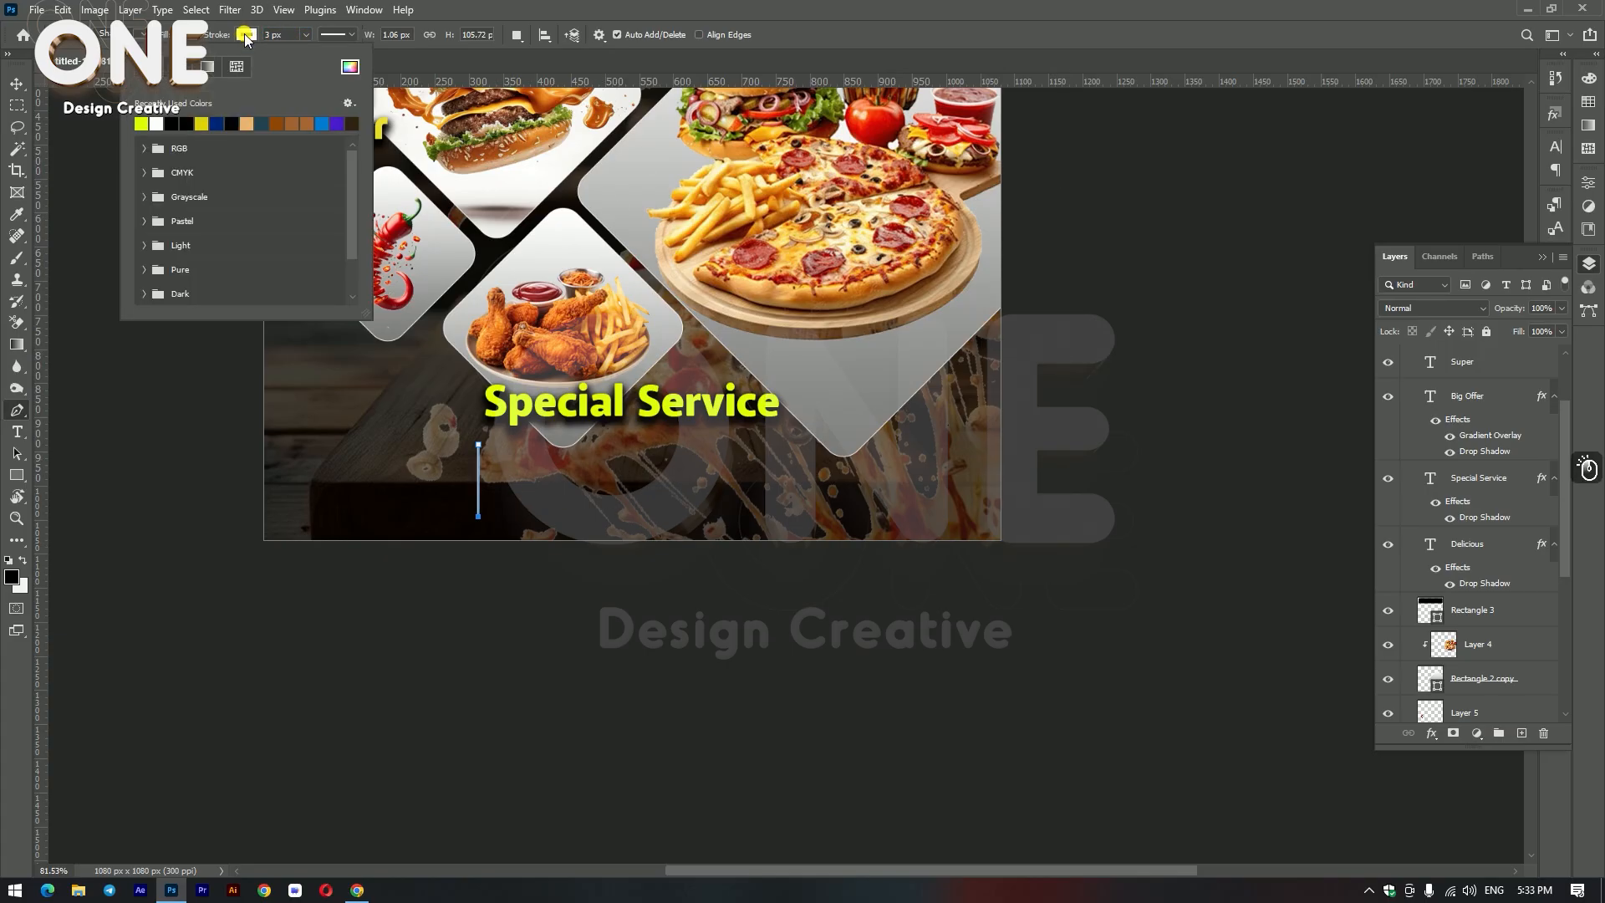
click(156, 124)
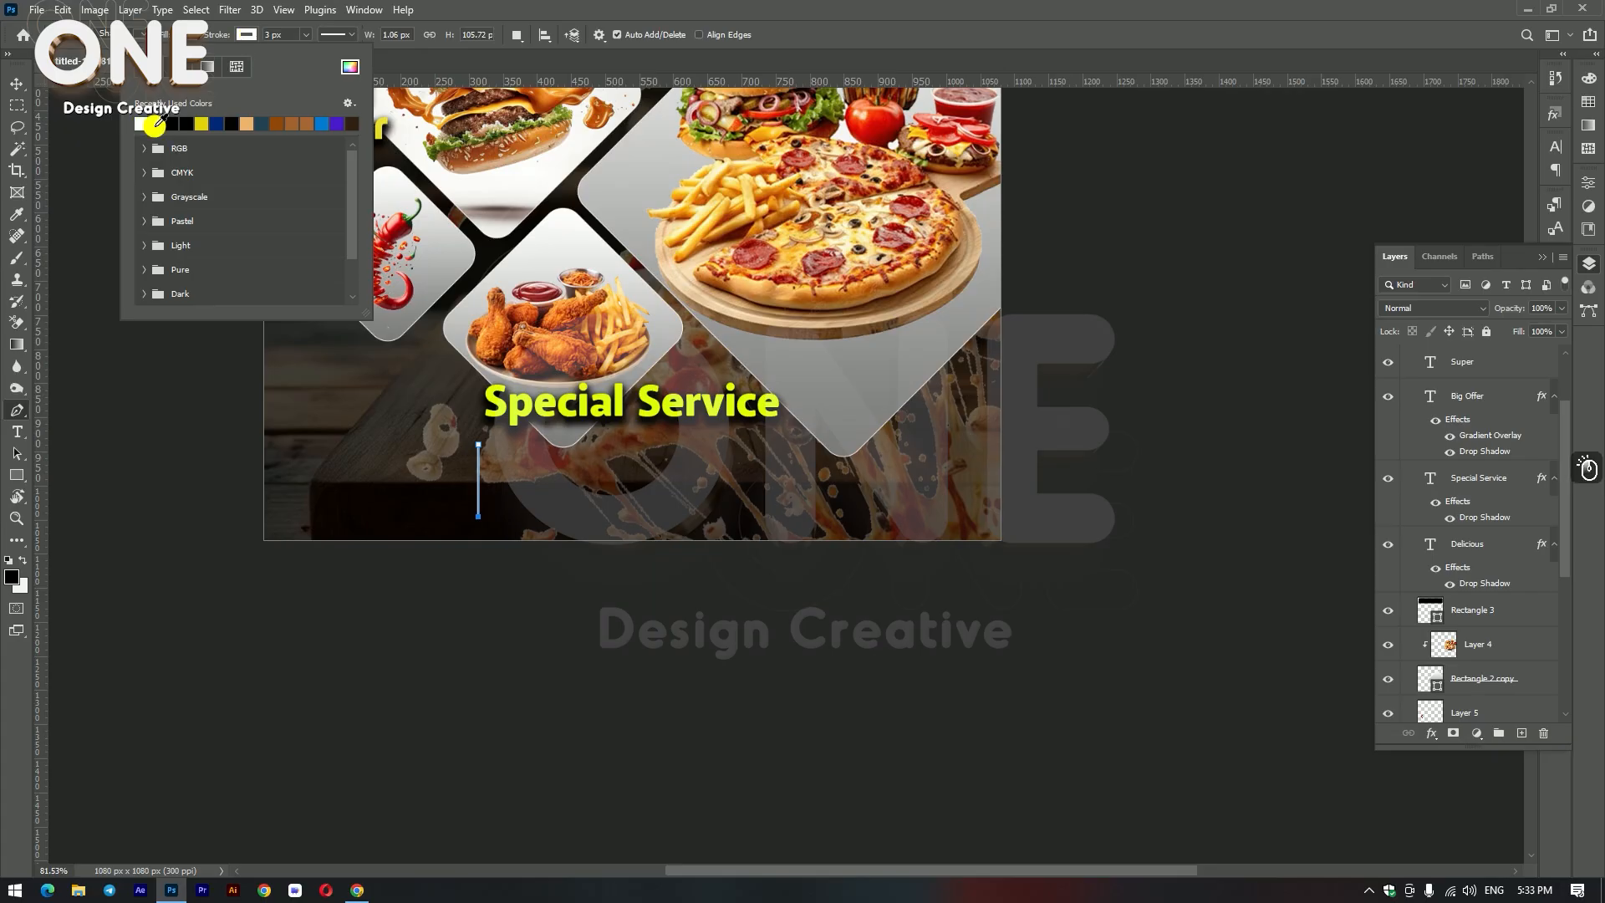
right_click(850, 31)
click(194, 35)
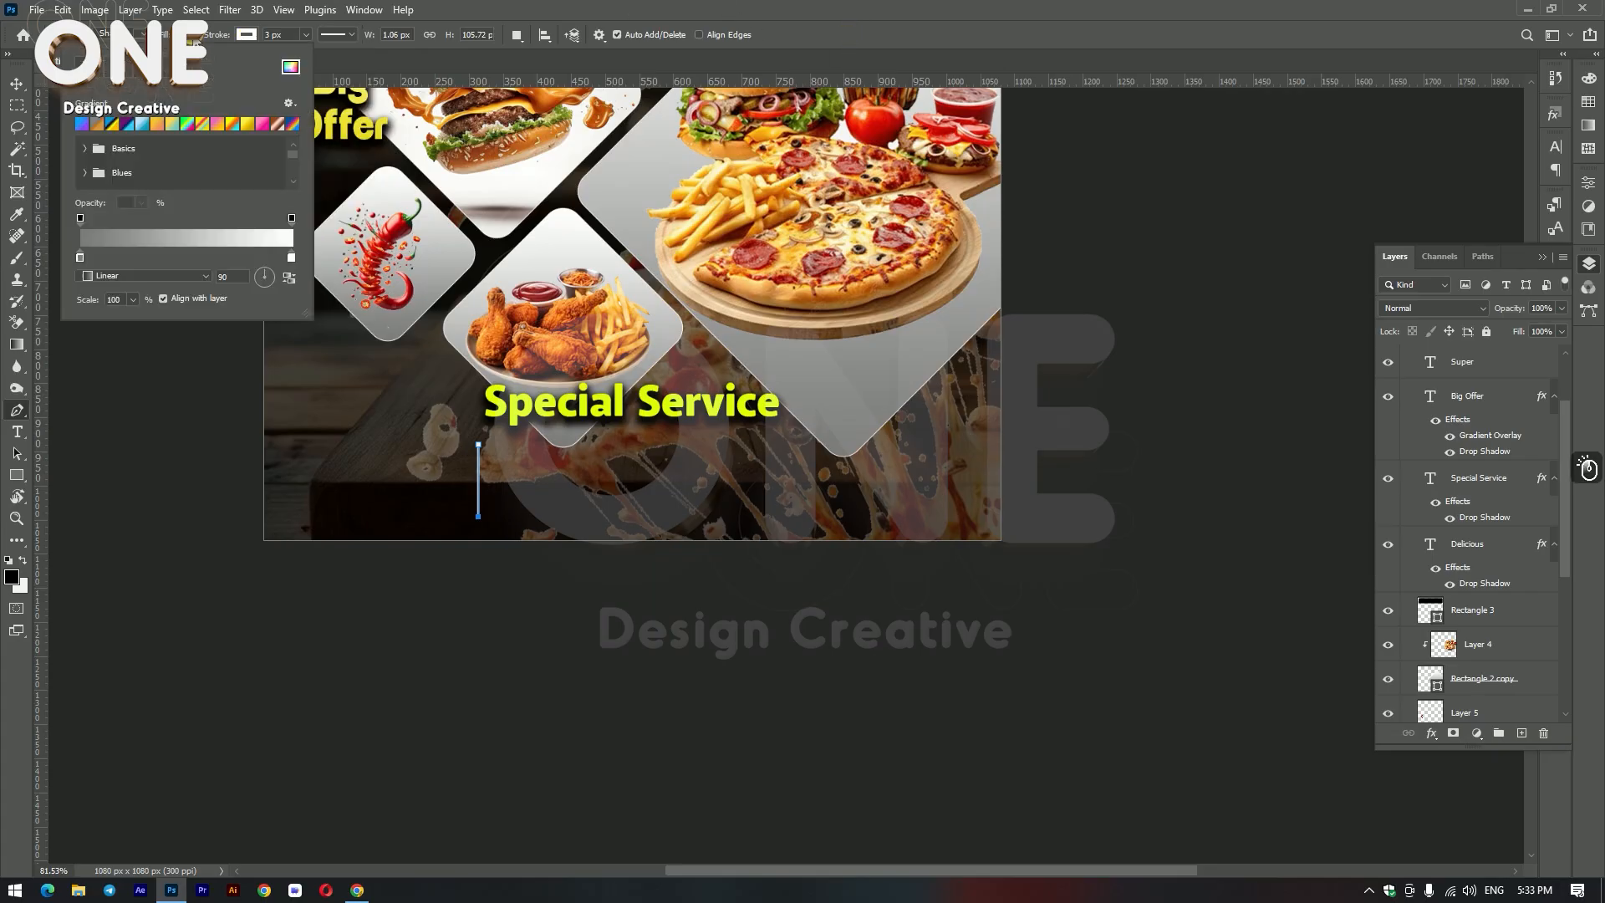
click(93, 72)
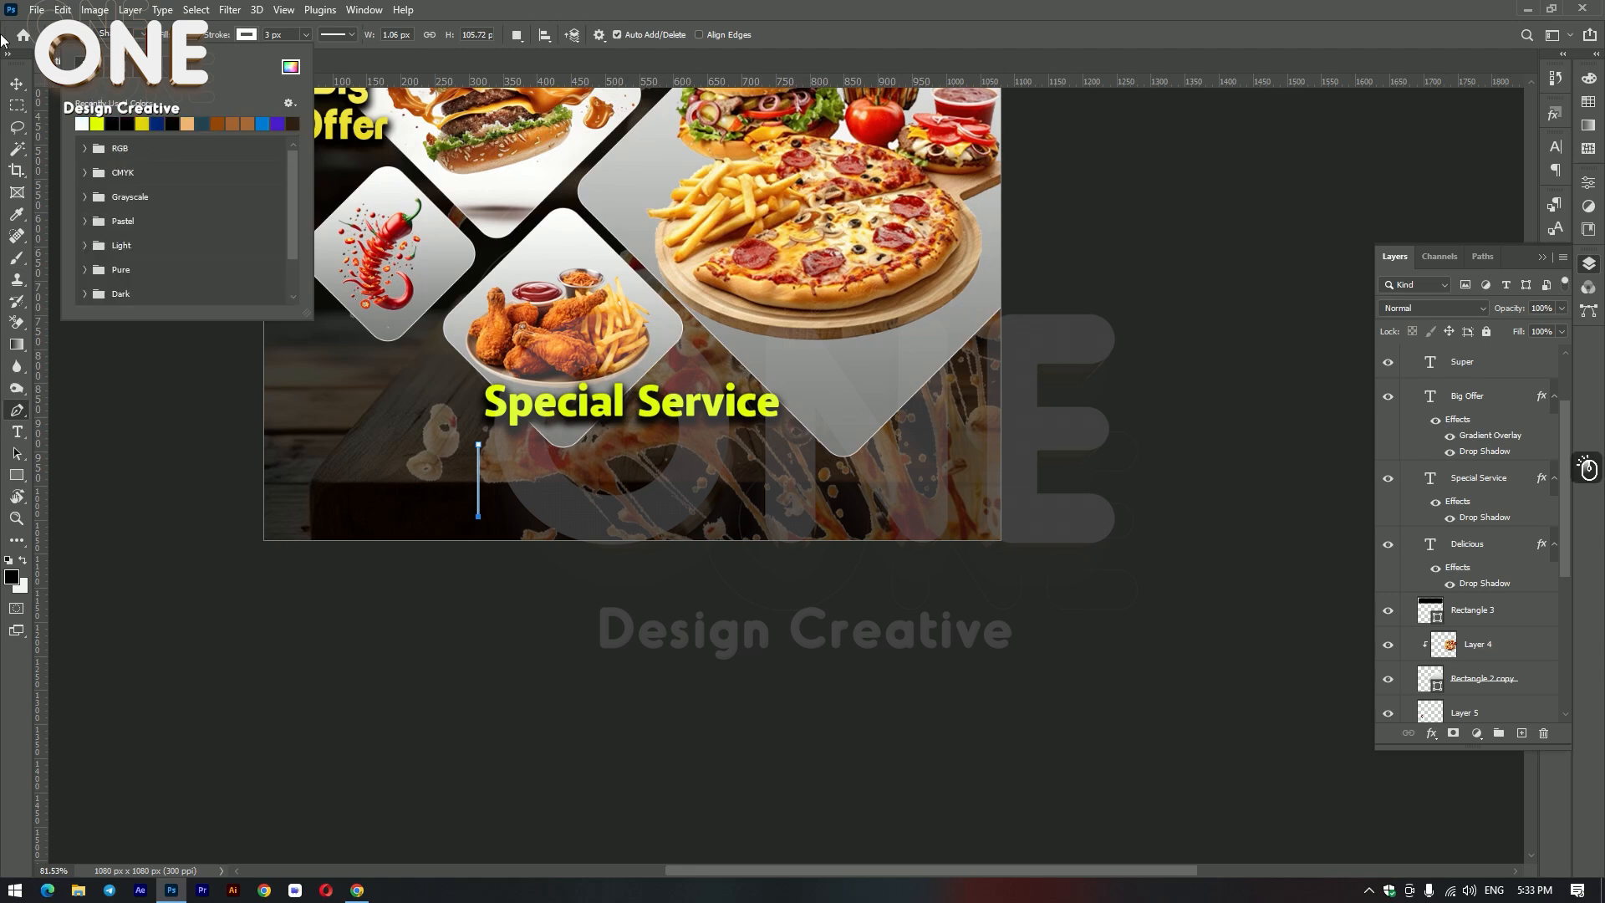
click(16, 84)
click(710, 677)
Step: Duplicate the vertical line at the same height below the end of "Special Service" and nudge the copy into place
scroll(427, 482, up, 3)
click(500, 510)
drag(501, 511, 883, 511)
scroll(852, 409, up, 1)
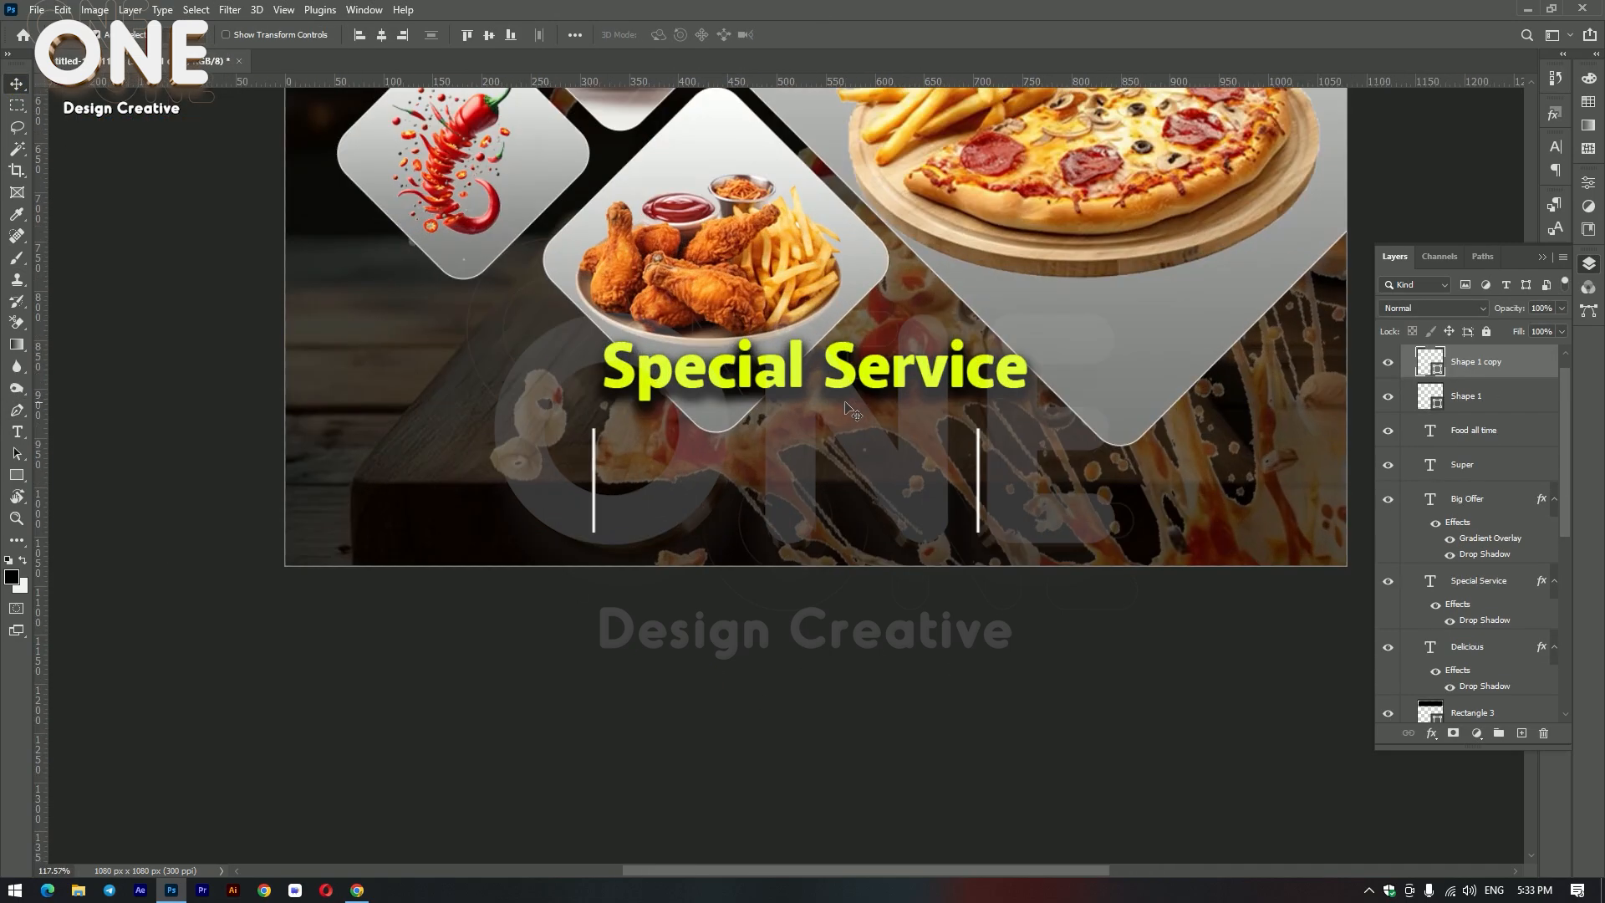
click(982, 501)
scroll(927, 514, down, 3)
mouse_move(926, 507)
mouse_down()
mouse_move(961, 509)
mouse_move(923, 511)
mouse_up()
Step: Shift both vertical lines together and center the pair horizontally beneath "Special Service"
click(1044, 673)
drag(1044, 673, 846, 726)
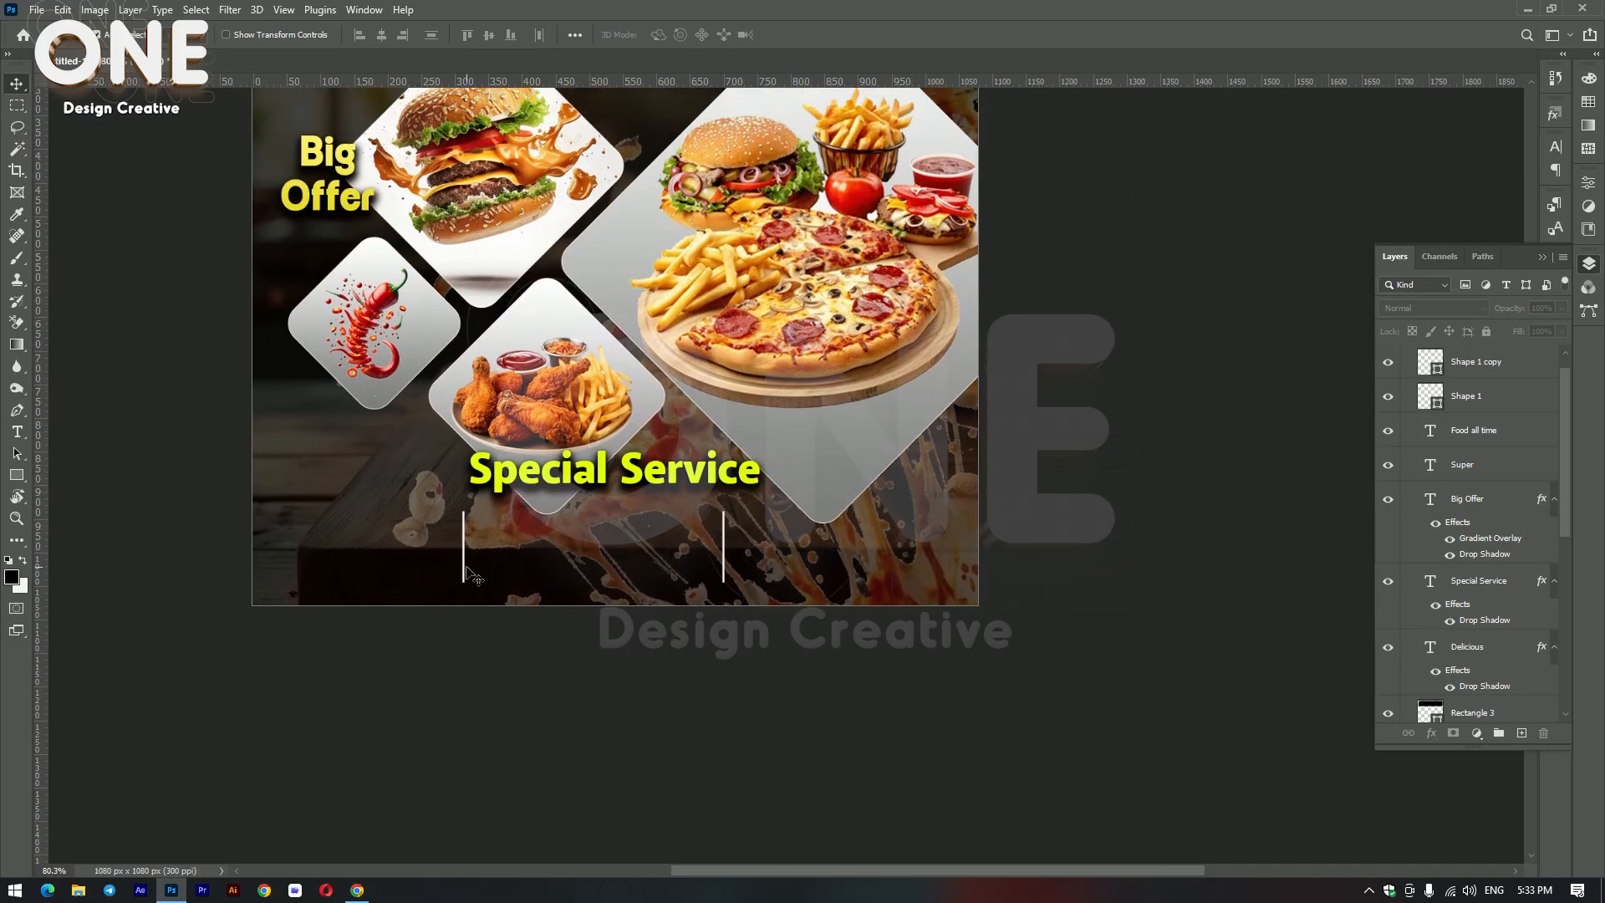
drag(464, 567, 490, 566)
click(741, 601)
drag(788, 680, 862, 710)
click(767, 505)
click(384, 34)
scroll(961, 556, up, 4)
drag(777, 602, 814, 604)
click(733, 751)
scroll(535, 535, down, 4)
scroll(462, 609, up, 3)
click(460, 589)
key(ctrl+t)
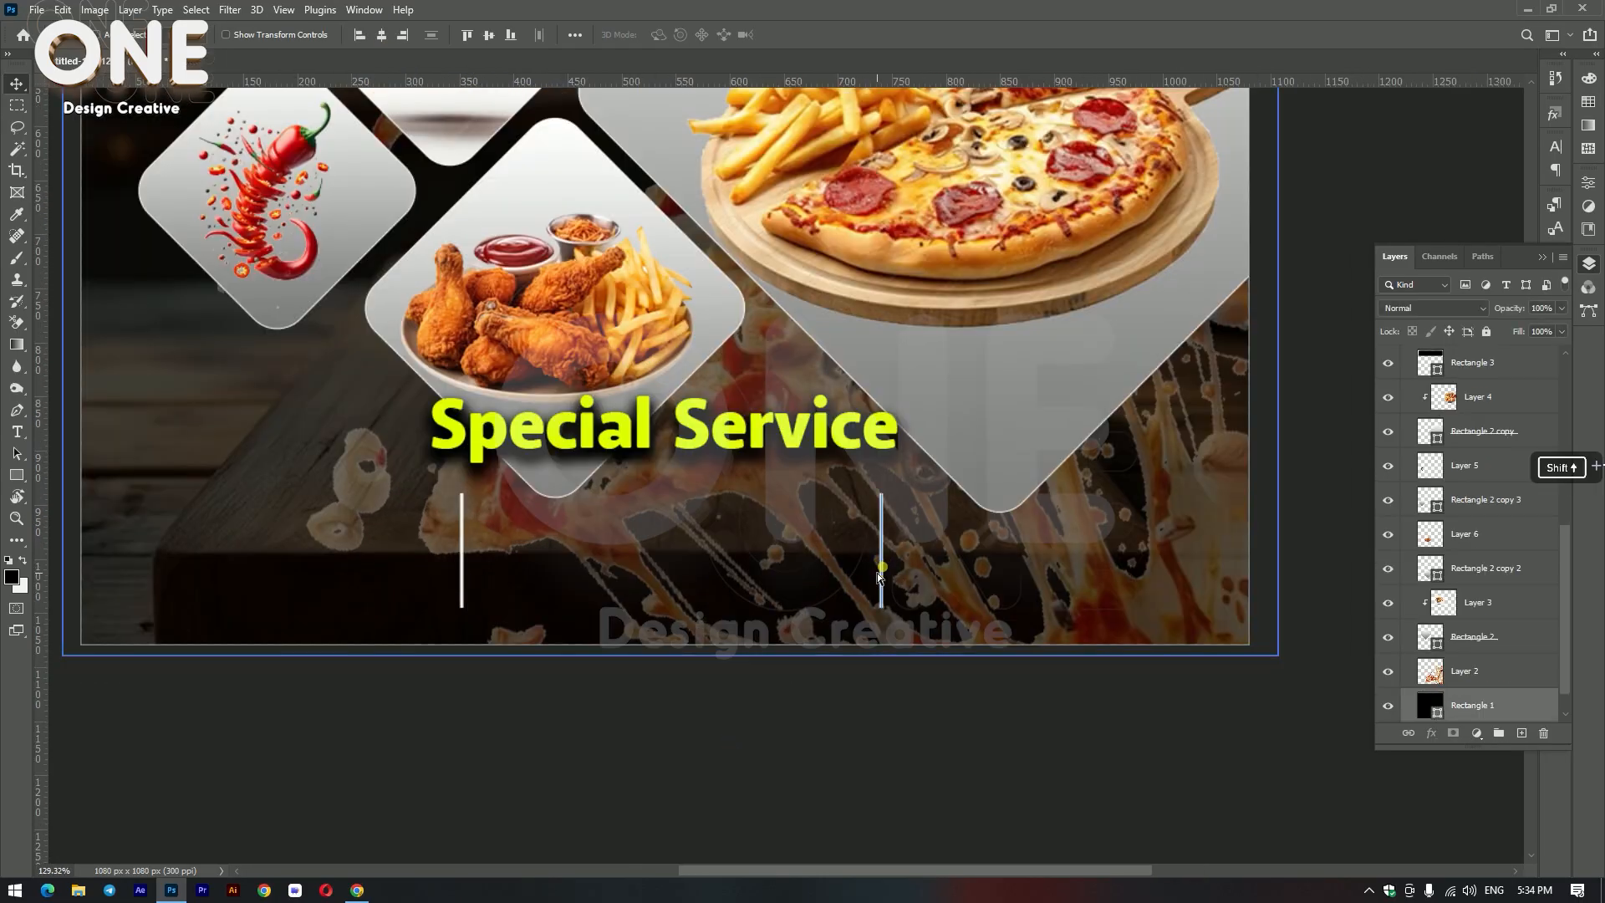
key(Escape)
Step: Stretch both vertical lines downward to 109.43% of their height
click(461, 568)
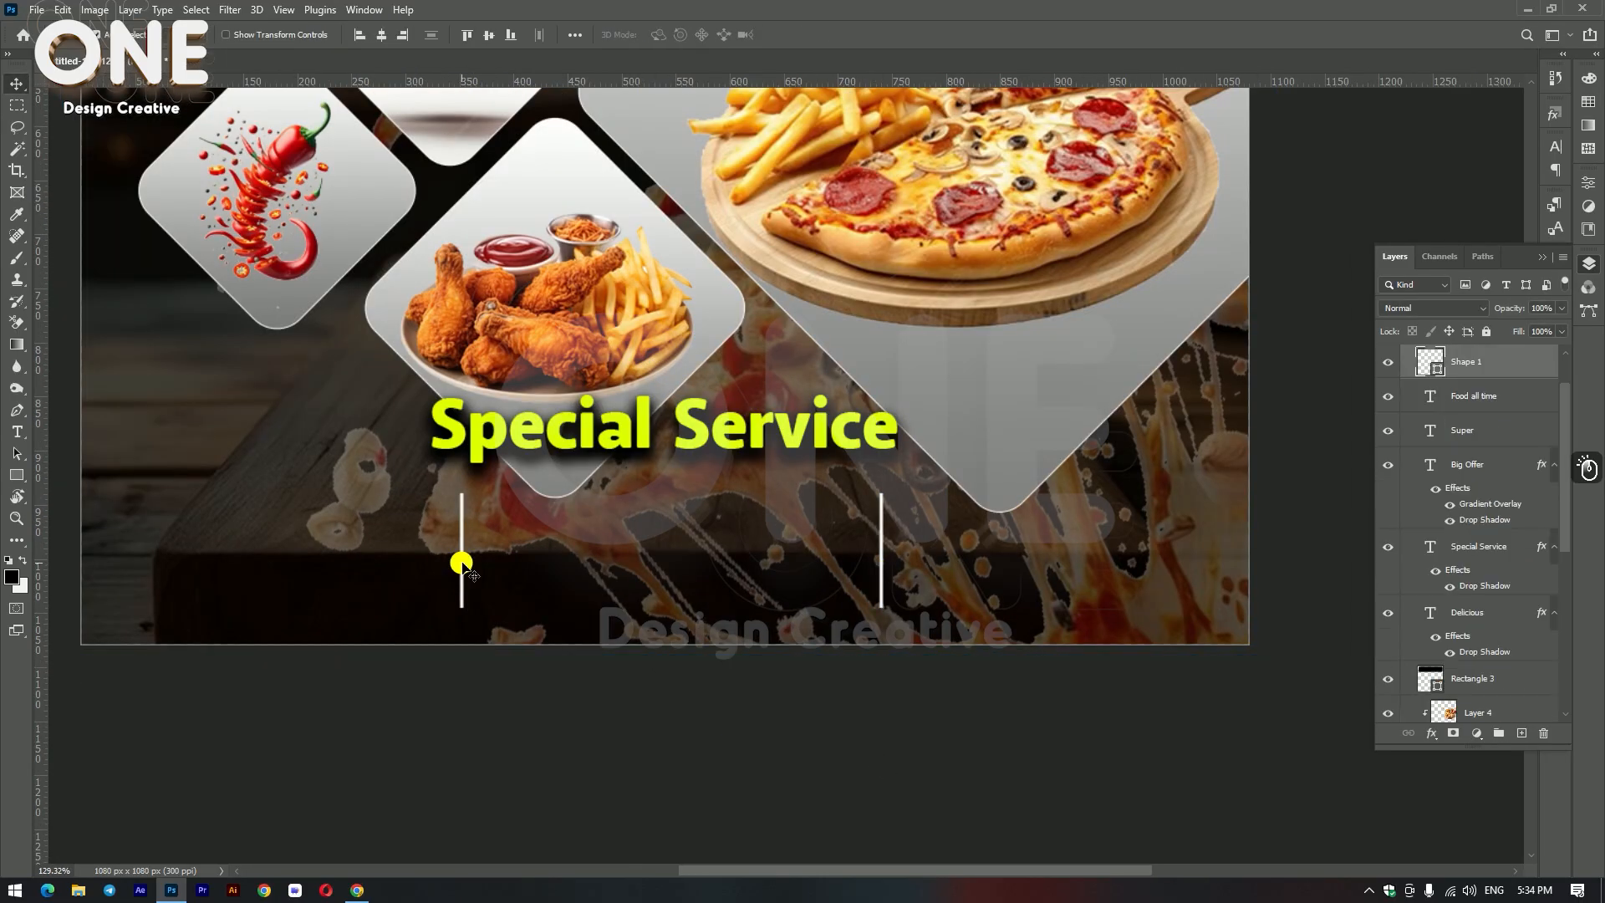
shift+click(880, 541)
key(ctrl+t)
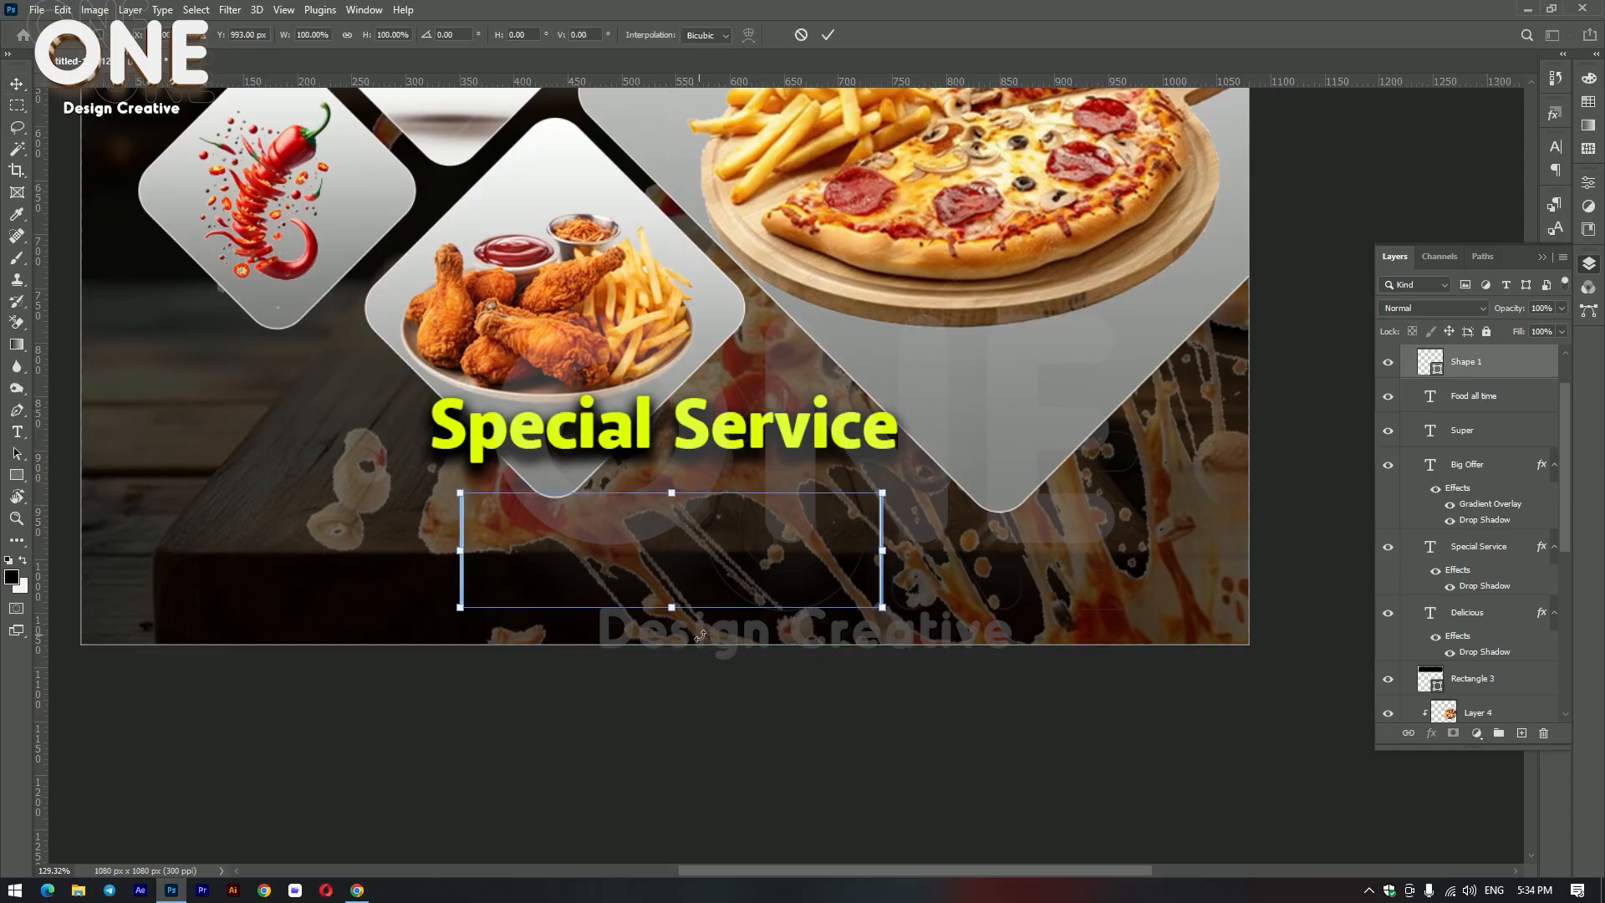
drag(662, 607, 662, 618)
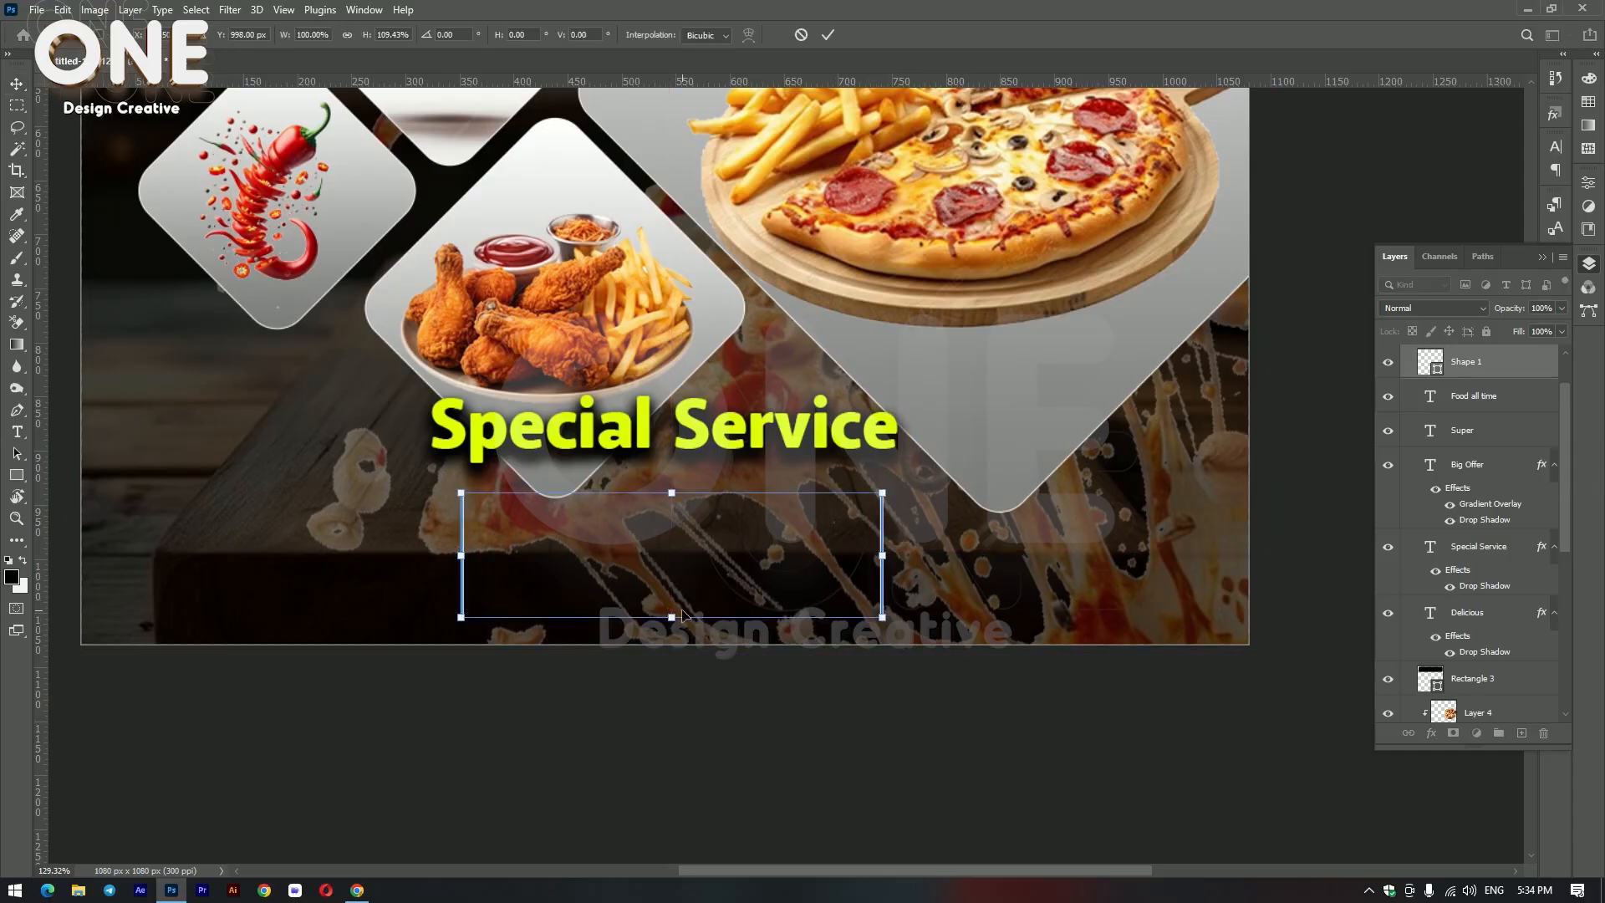
key(Return)
Step: Duplicate the translucent dark rectangle behind the headline to the poster's bottom and adjust its height to back "Special Service" and the lines
scroll(584, 481, down, 5)
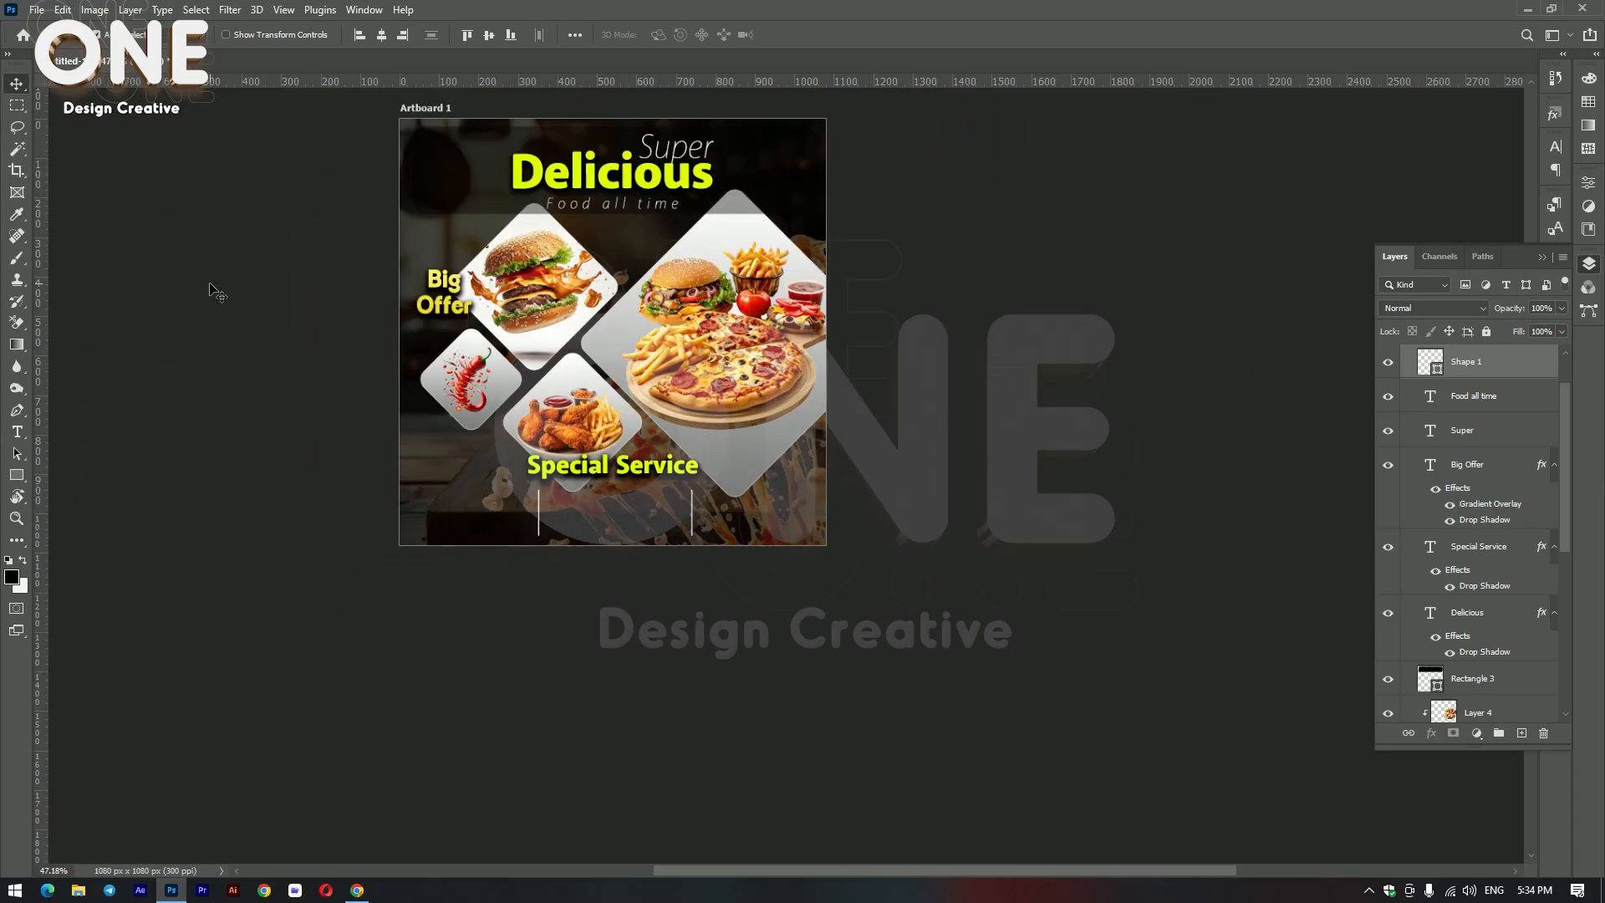
click(758, 179)
alt+drag(777, 193, 775, 524)
key(ctrl+t)
scroll(655, 524, up, 5)
drag(555, 348, 555, 331)
drag(555, 576, 556, 569)
scroll(974, 510, down, 2)
key(Return)
Step: Widen the bottom translucent rectangle slightly on both sides
scroll(643, 501, up, 2)
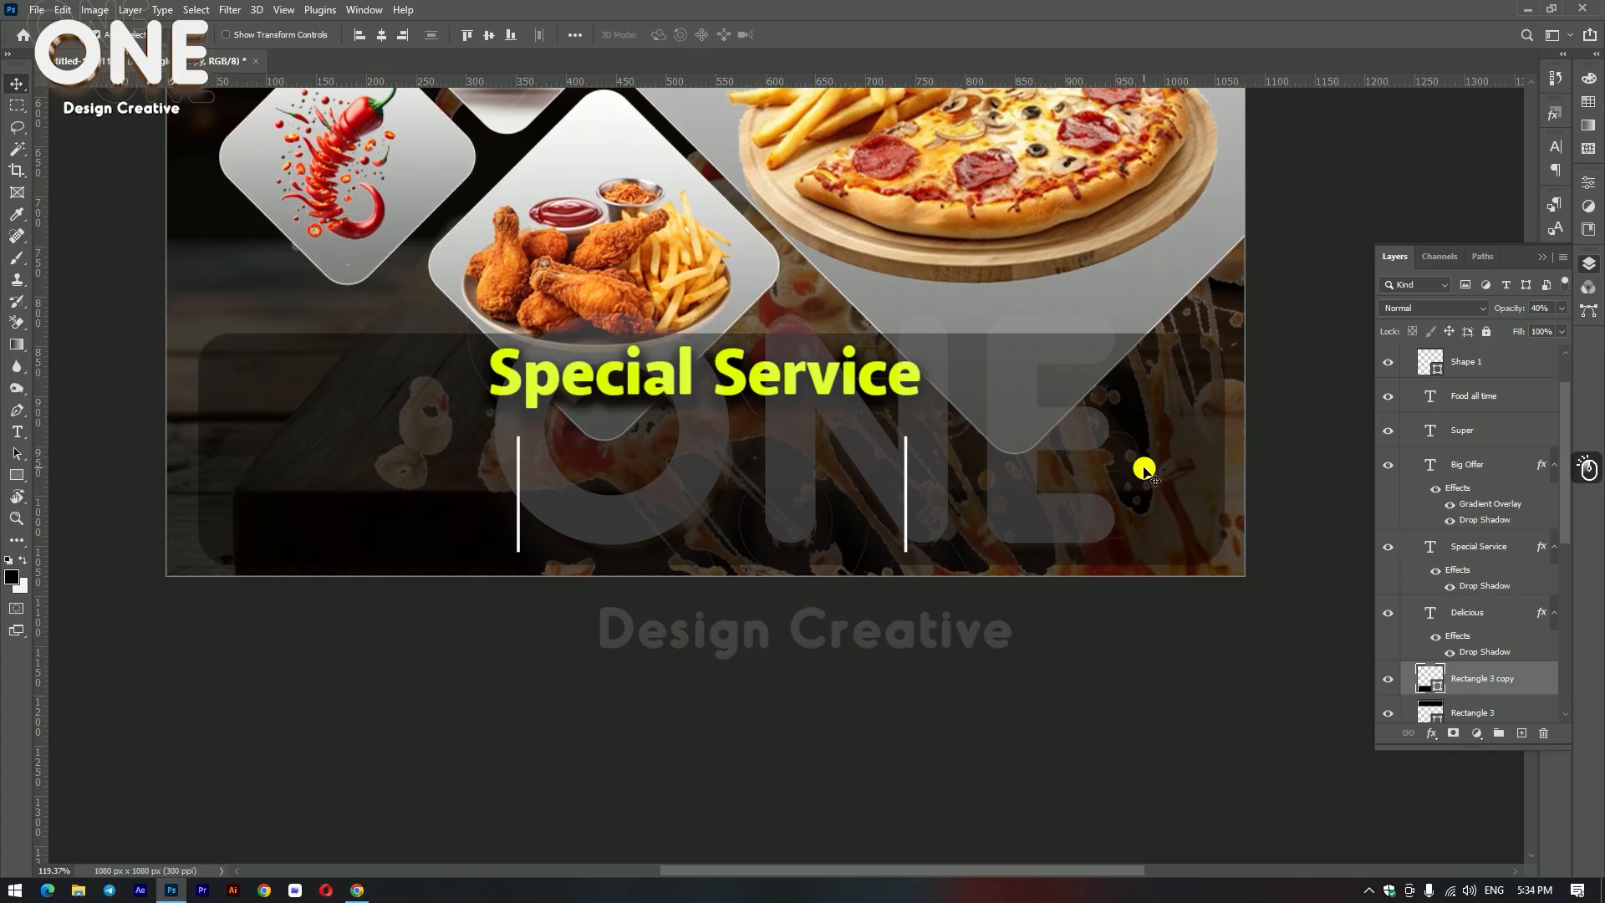
key(ctrl+t)
drag(198, 450, 183, 450)
drag(1224, 450, 1232, 450)
key(Return)
scroll(1229, 453, down, 4)
scroll(922, 416, up, 5)
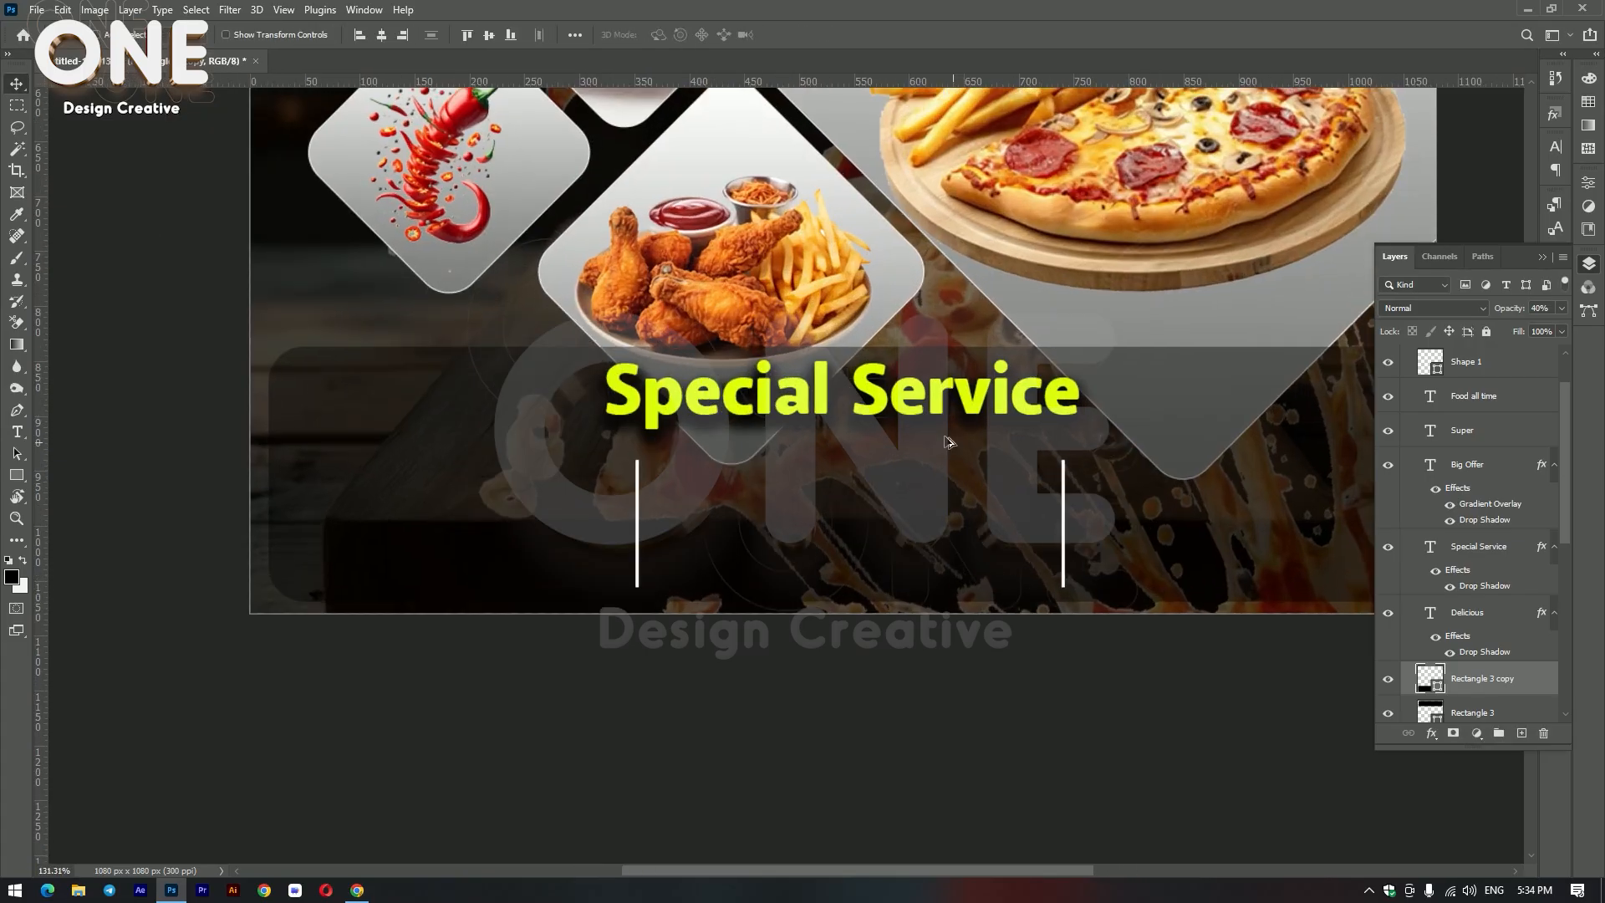
click(496, 667)
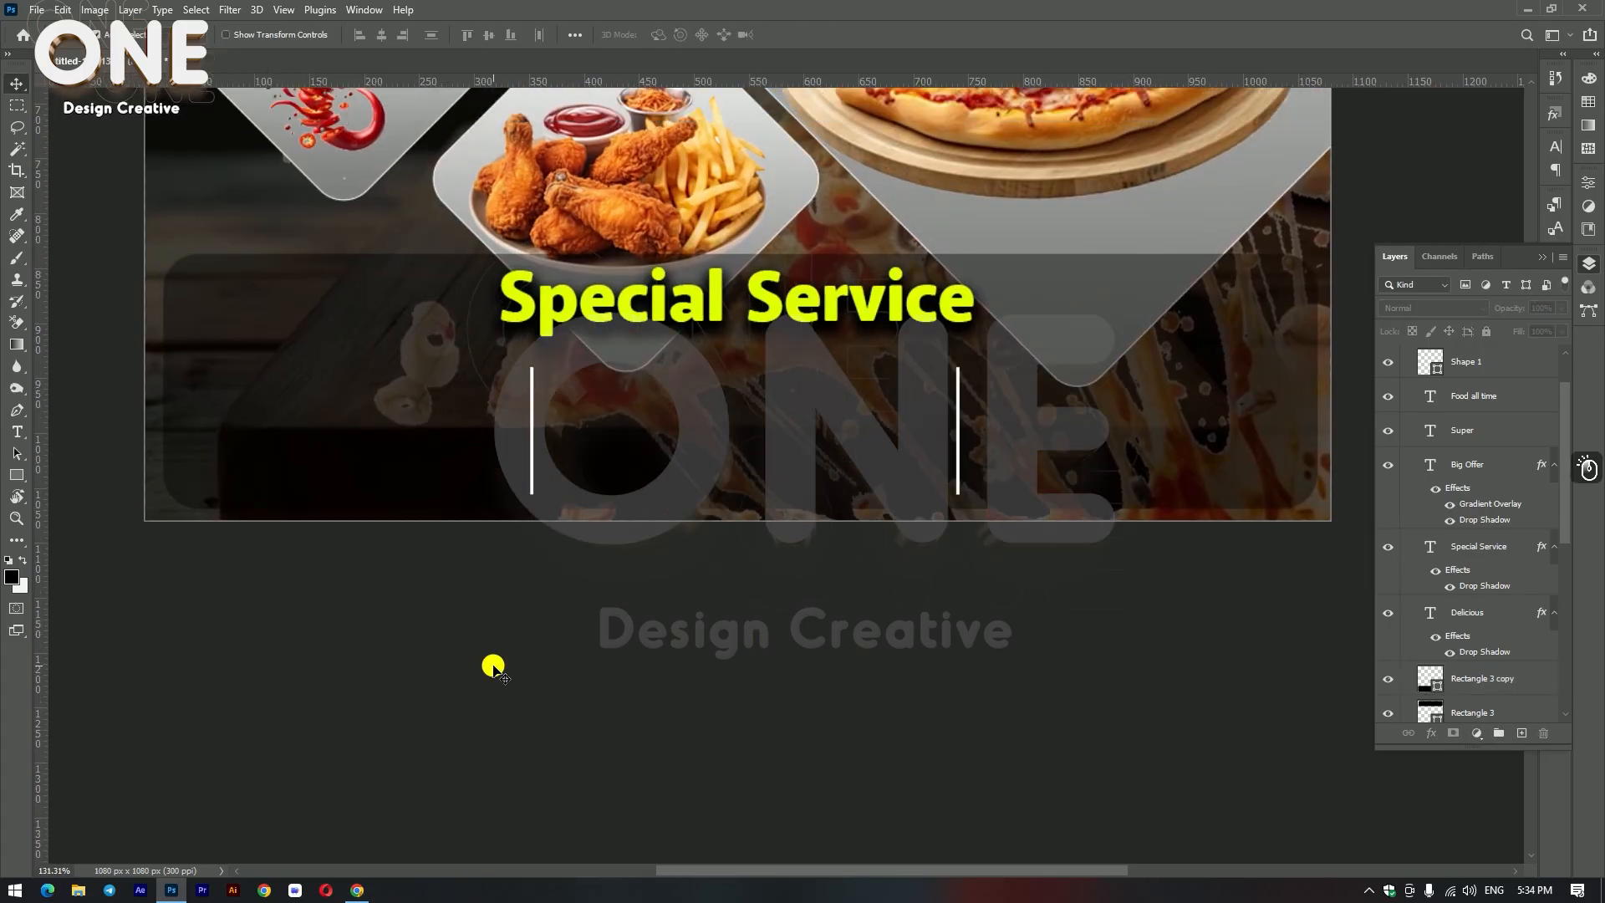
Step: Duplicate the "Special Service" text, scale the copy to 47.63% and place it left of the first vertical line
click(739, 319)
scroll(739, 319, down, 3)
scroll(930, 321, up, 2)
drag(937, 319, 700, 393)
key(ctrl+t)
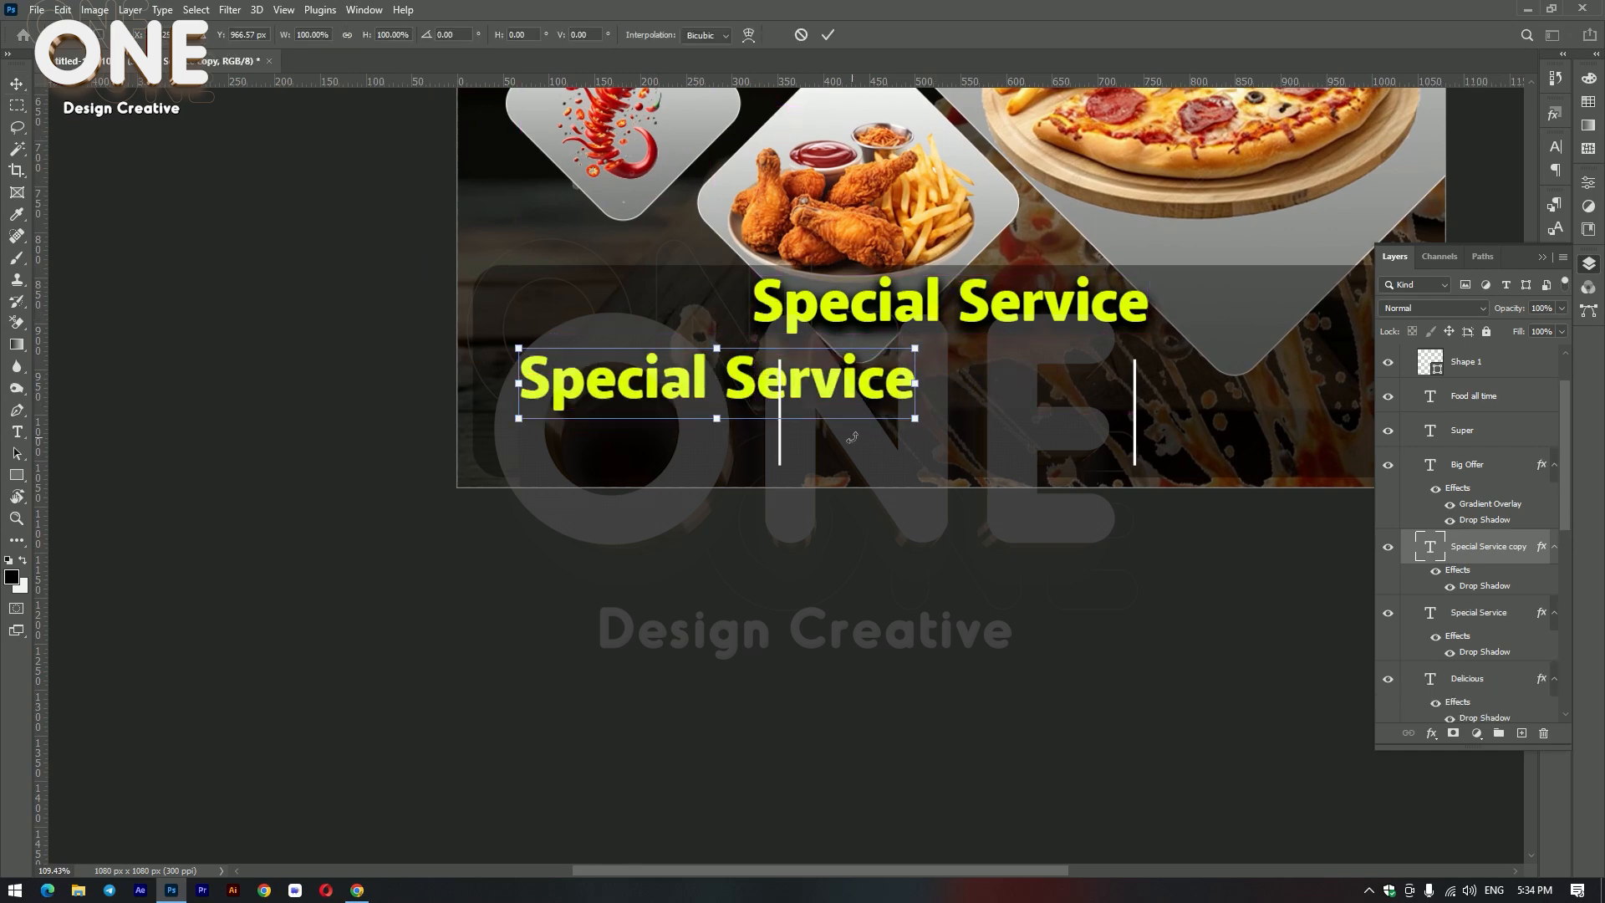
drag(916, 422, 710, 386)
scroll(779, 492, down, 4)
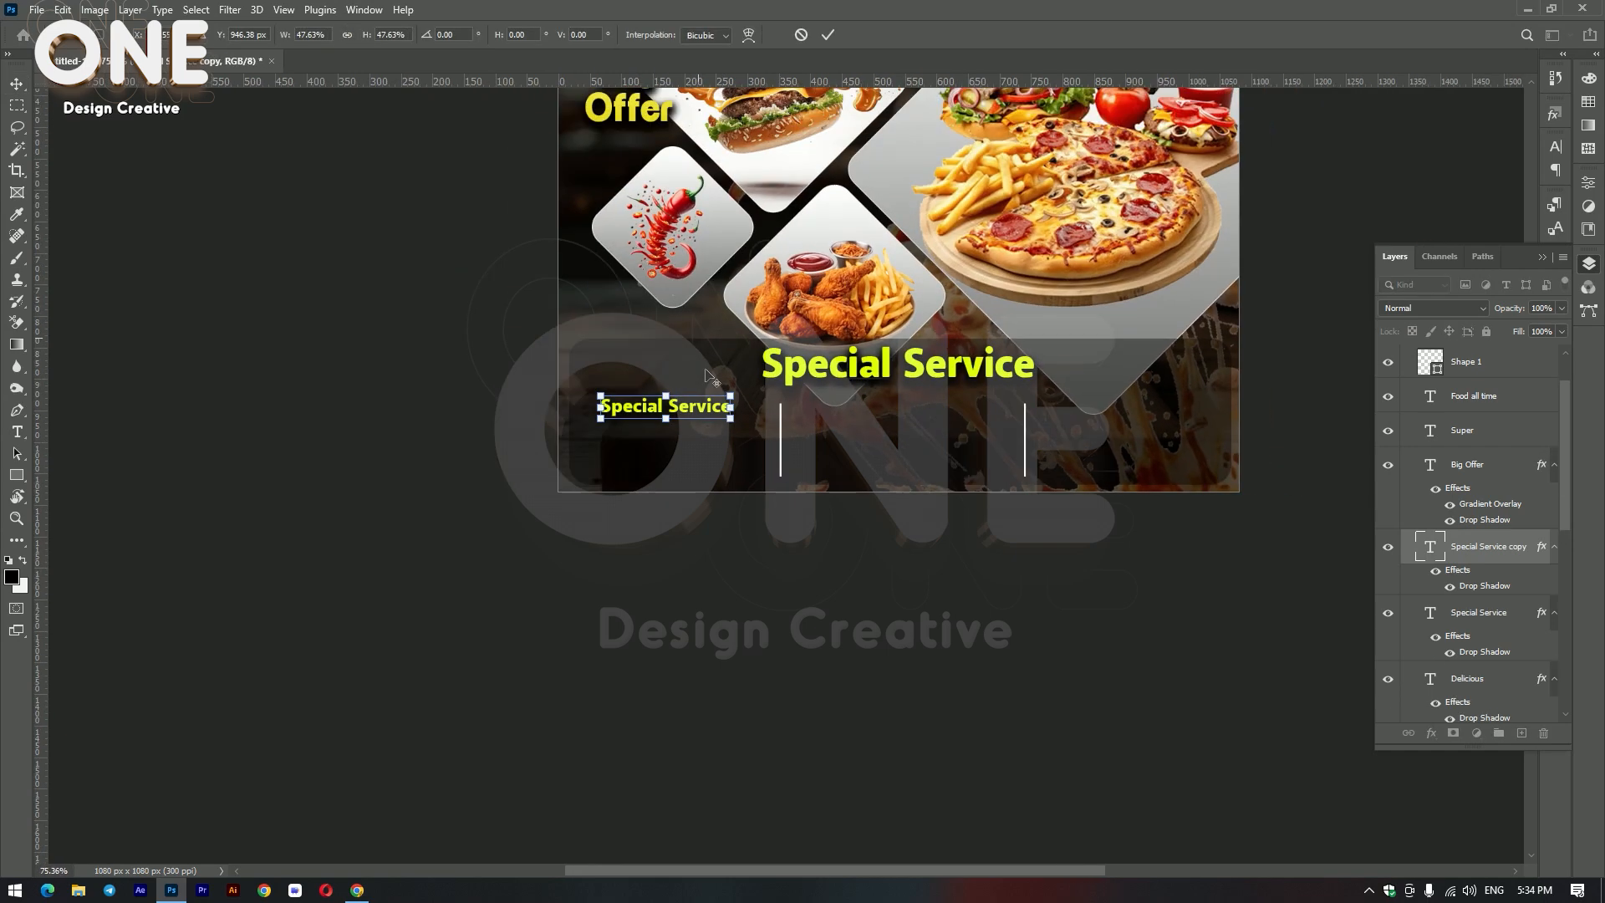
scroll(694, 307, up, 5)
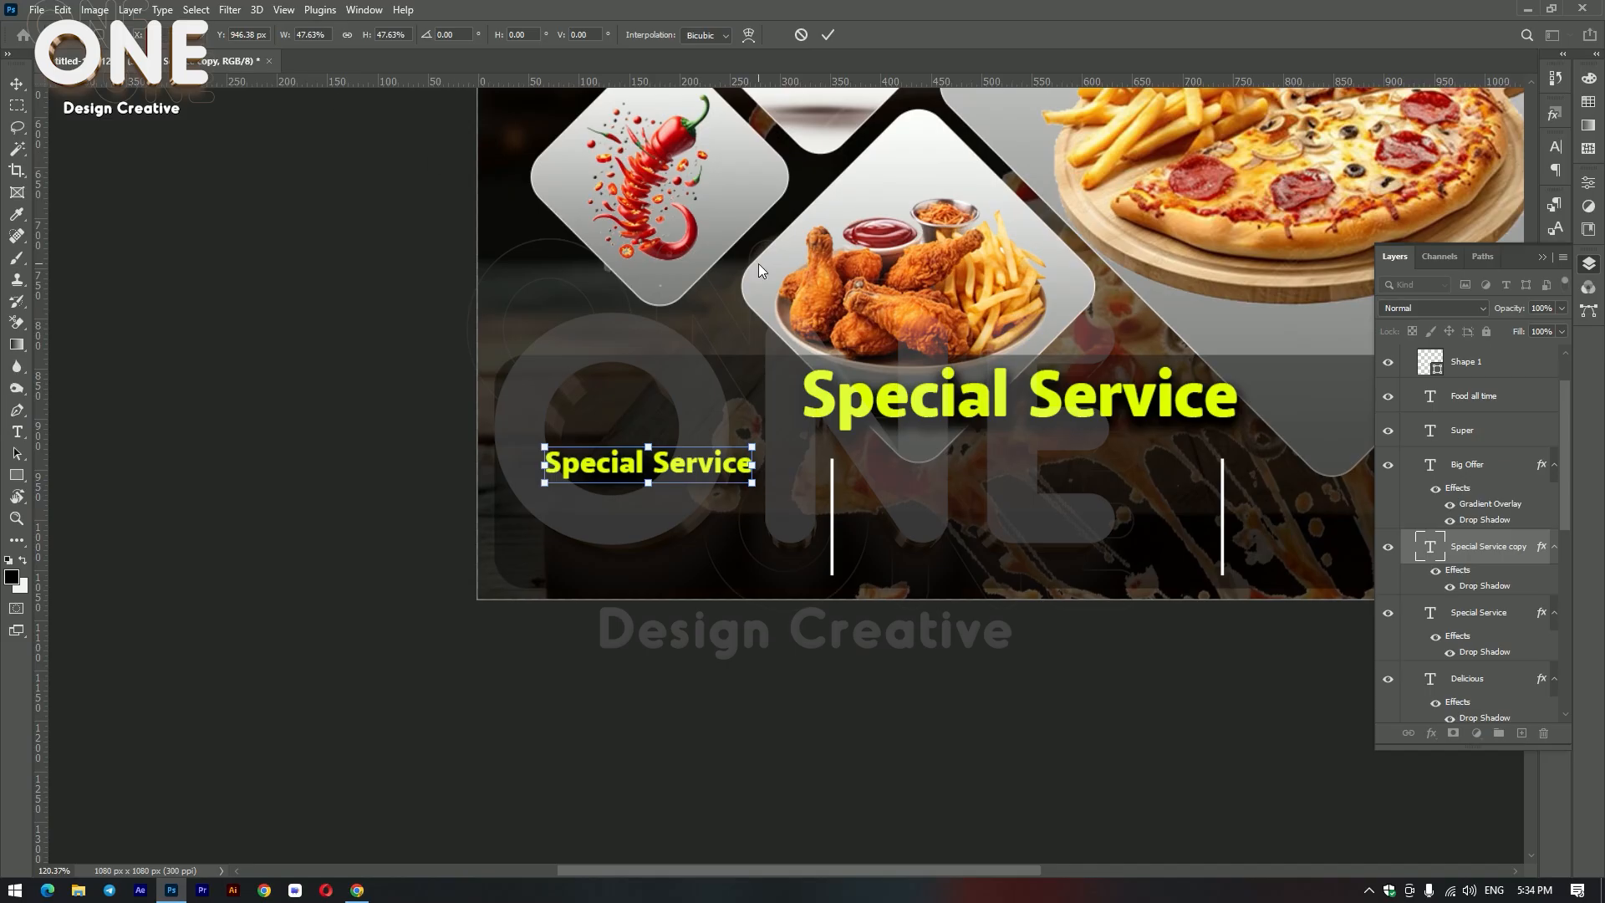
key(Return)
Step: Recolour the small "Special Service" copy beside the first vertical line to white, ffffff
key(t)
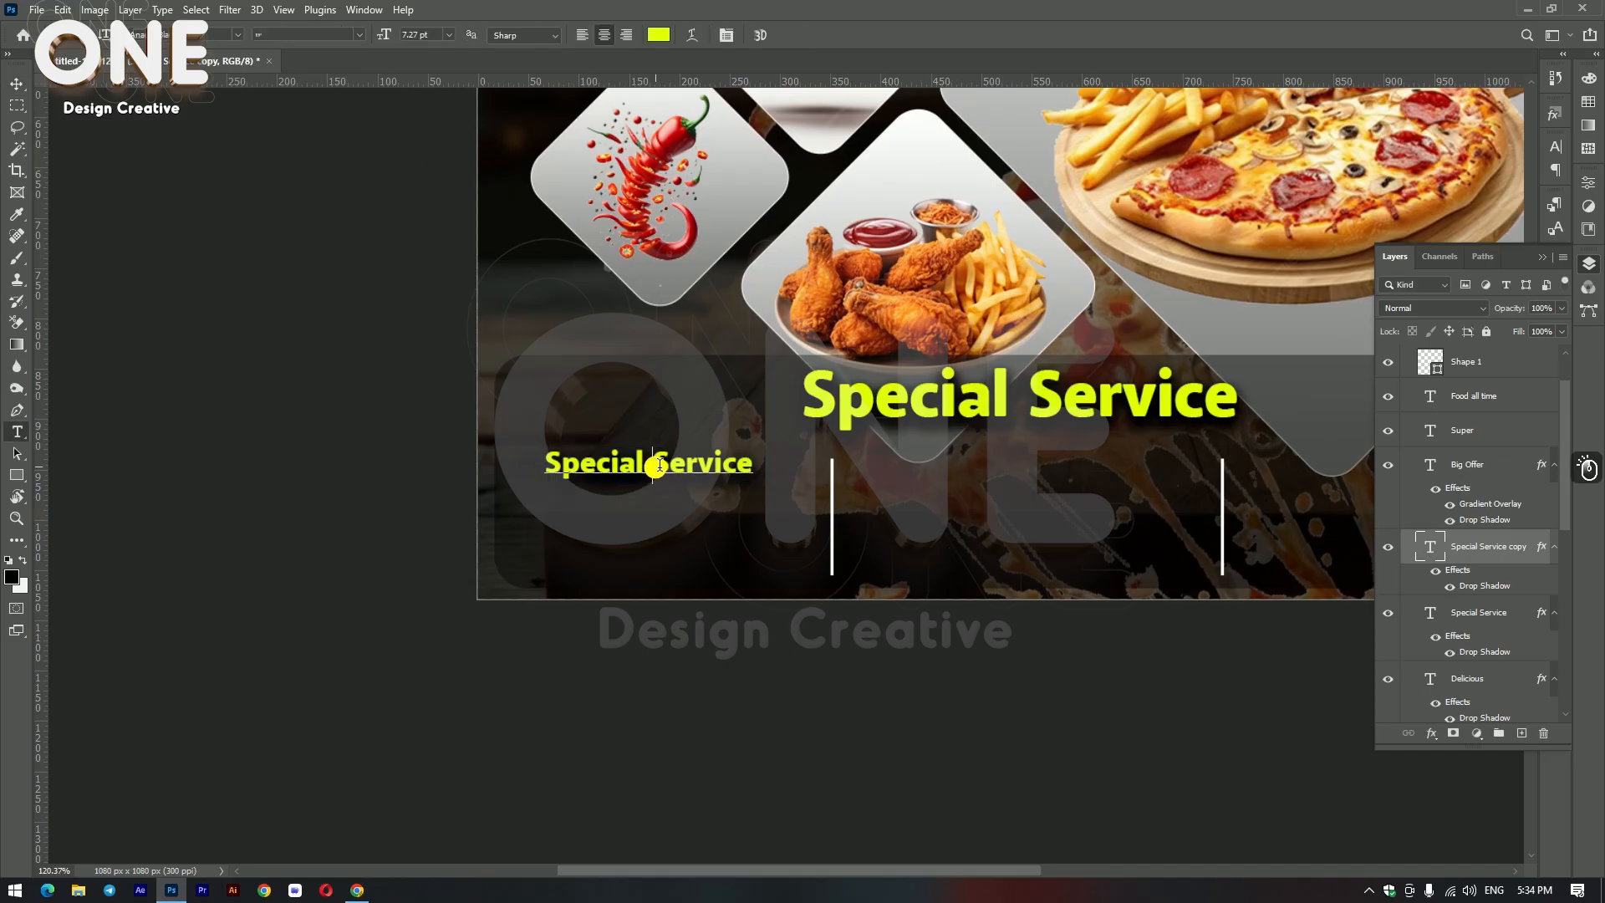
triple_click(655, 457)
click(659, 34)
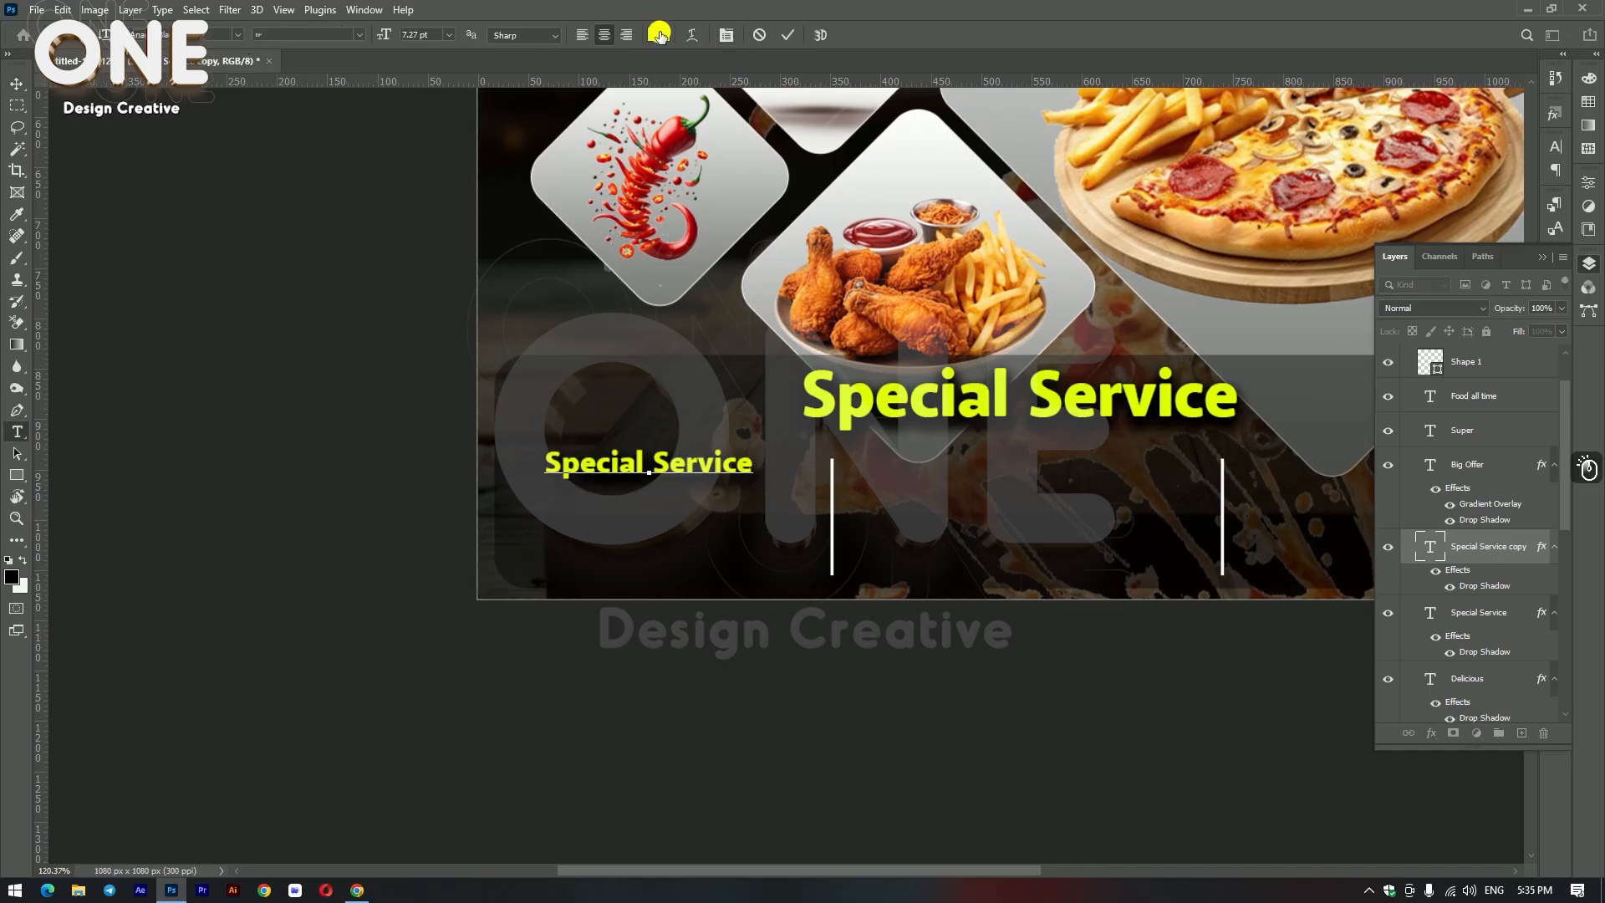
click(1056, 555)
text(ffffff)
click(1384, 465)
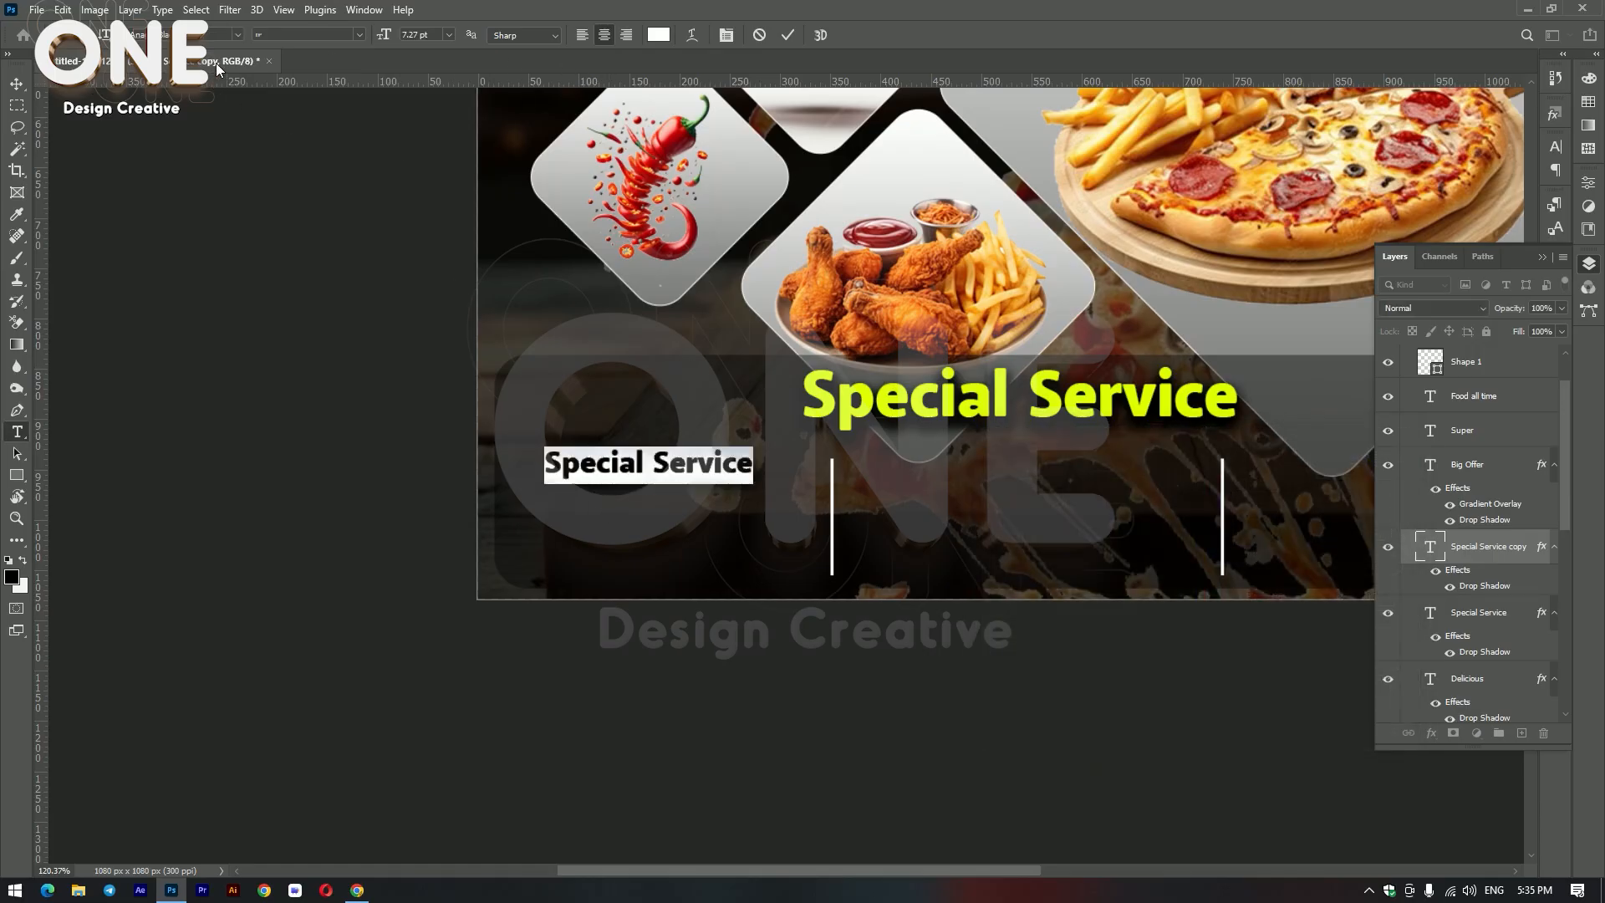
Step: Change the small white "Special Service" text's font to Segoe Print
click(238, 34)
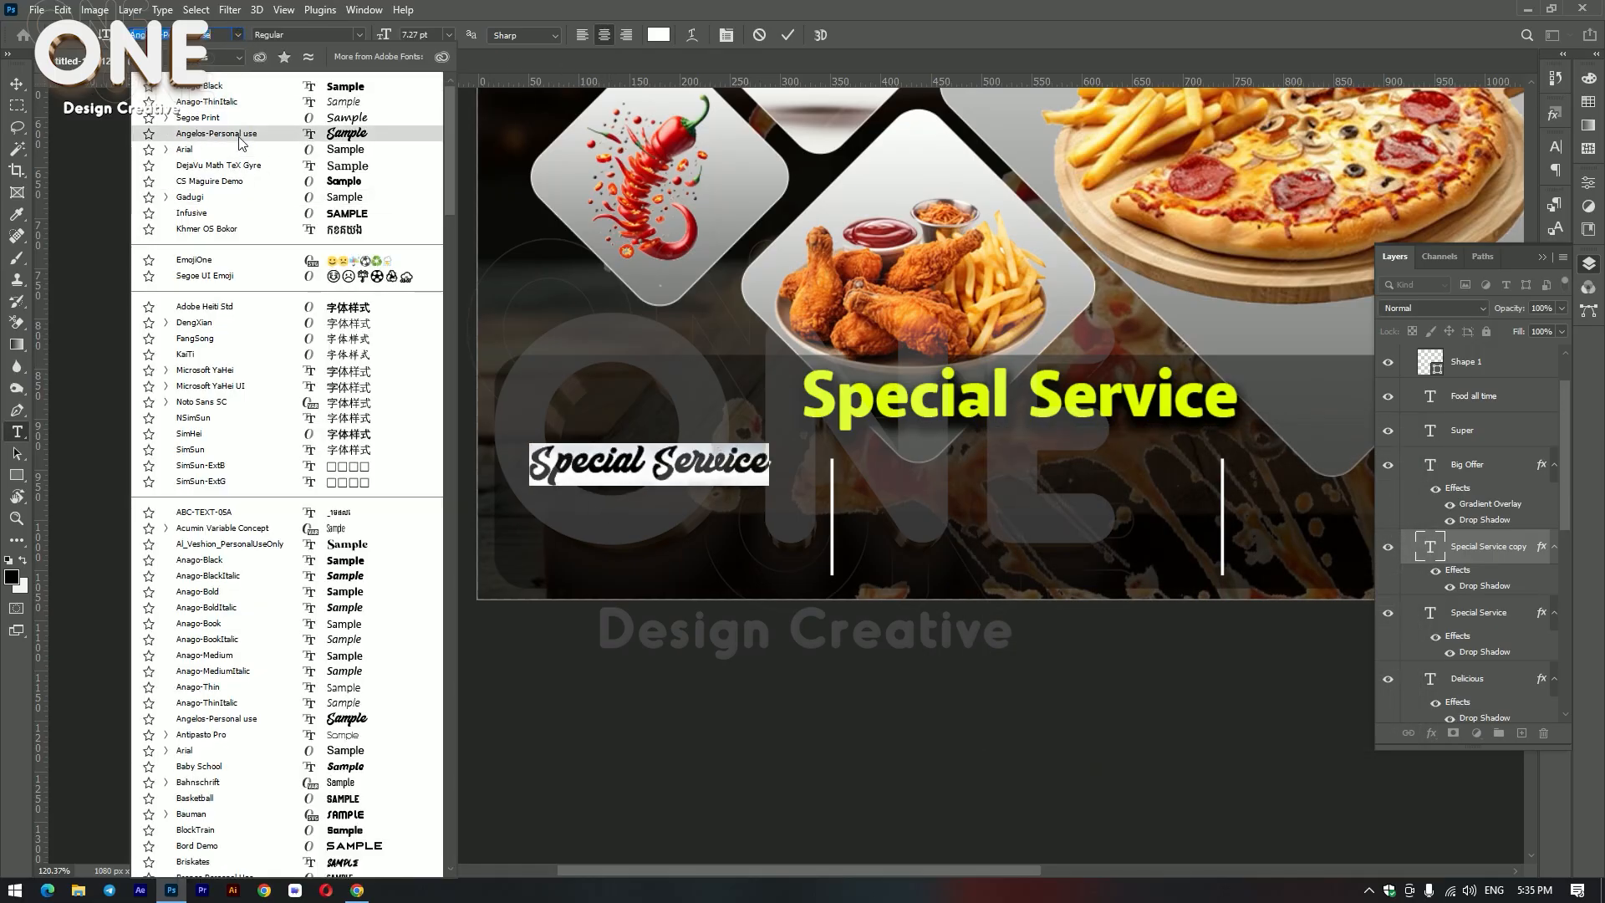
click(237, 118)
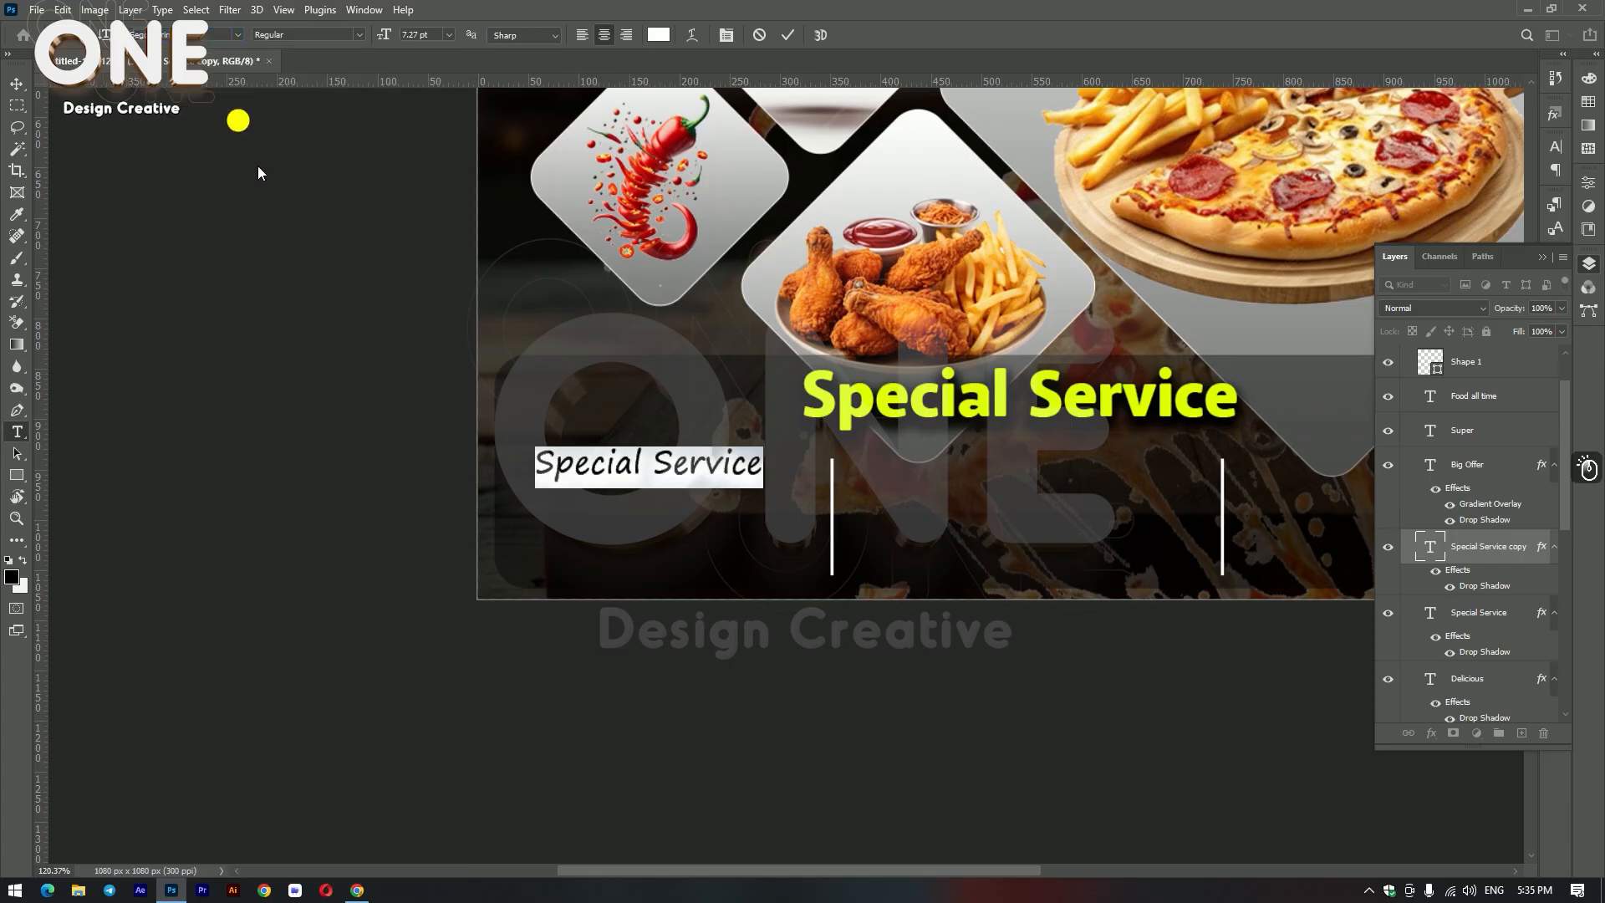
click(17, 84)
scroll(627, 480, up, 3)
click(626, 463)
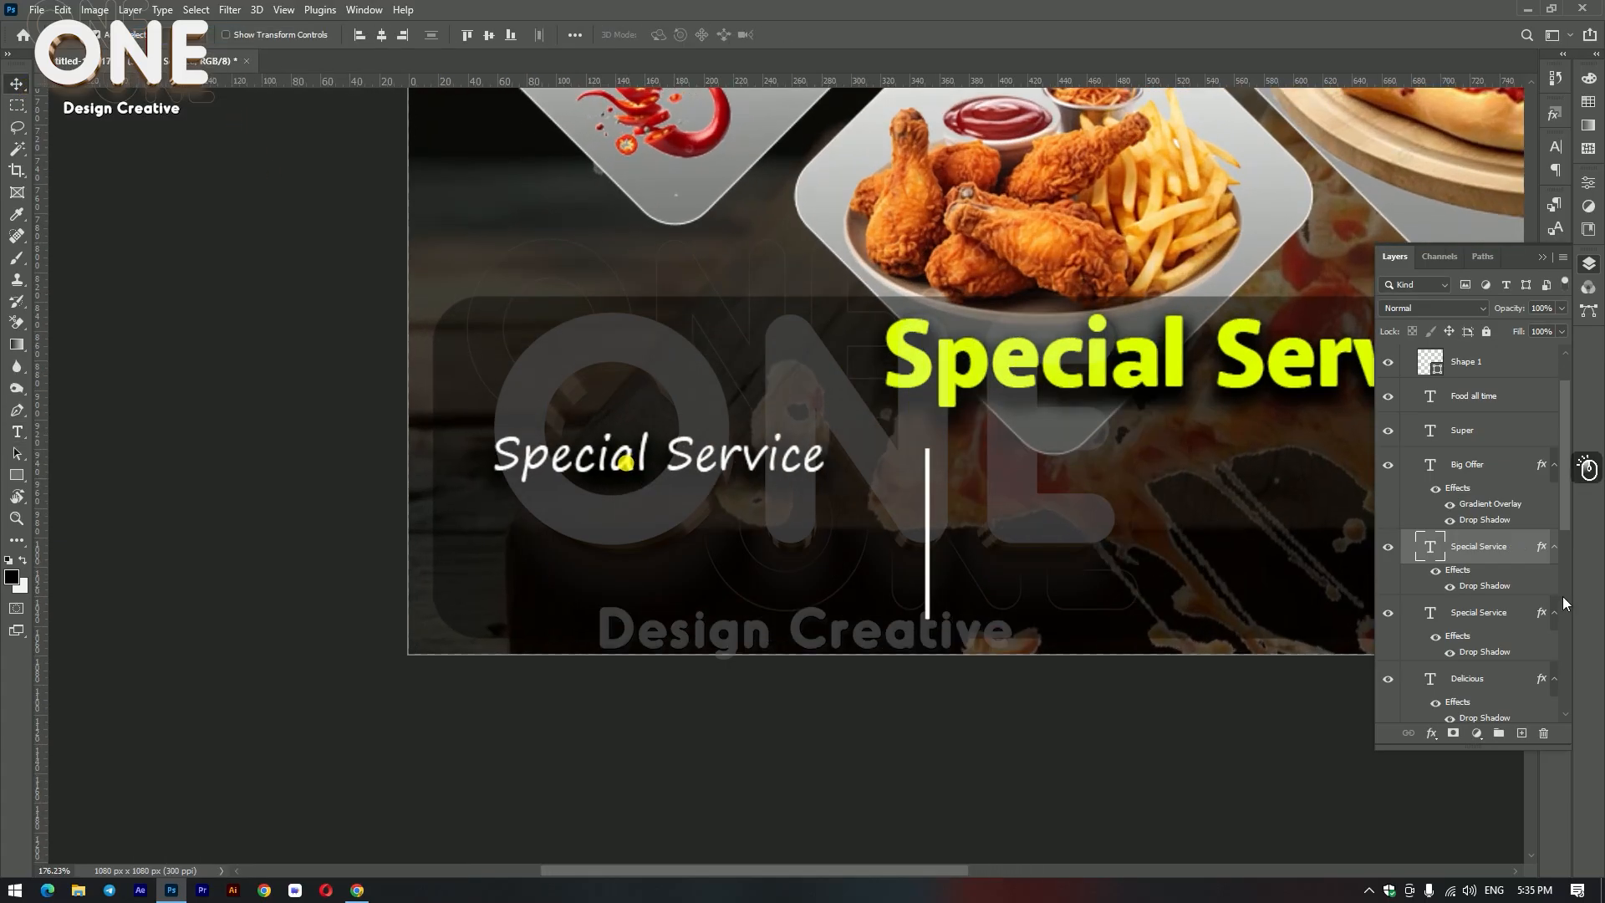
Step: Adjust the drop shadow of the small white "Special Service" text and nudge the text slightly into place
double_click(1477, 587)
mouse_move(1148, 385)
mouse_down()
mouse_move(1135, 393)
mouse_move(1128, 372)
mouse_move(1134, 409)
mouse_up()
click(1421, 262)
scroll(617, 518, down, 2)
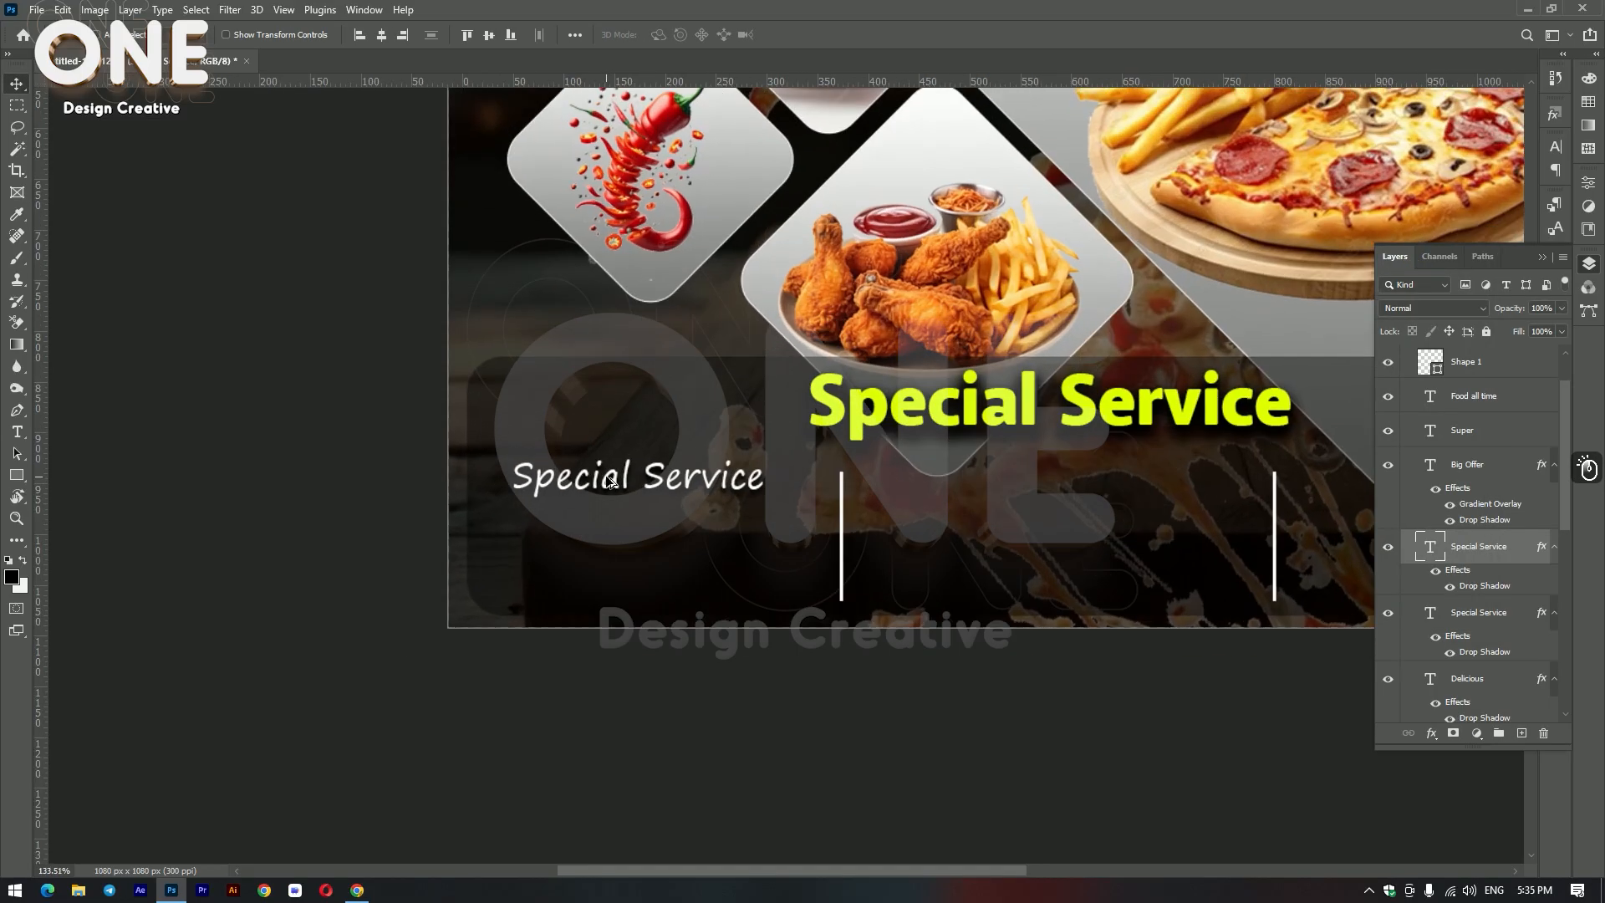
drag(615, 486, 620, 473)
Step: Replace the small "Special Service" copy's wording with "Spicy Burger"
key(t)
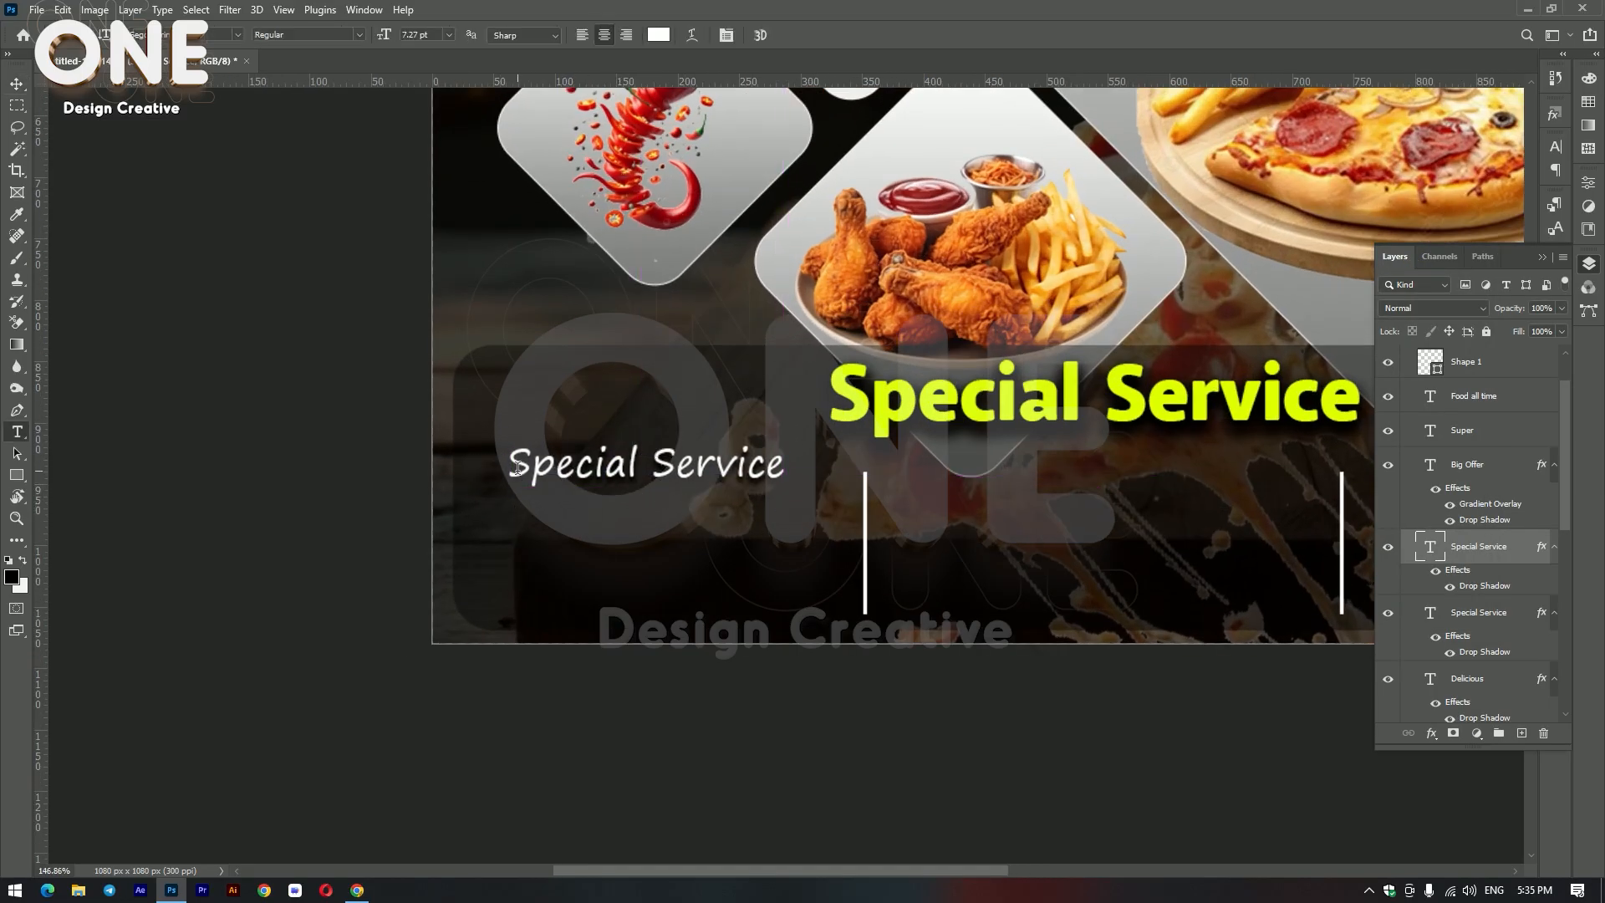
click(515, 466)
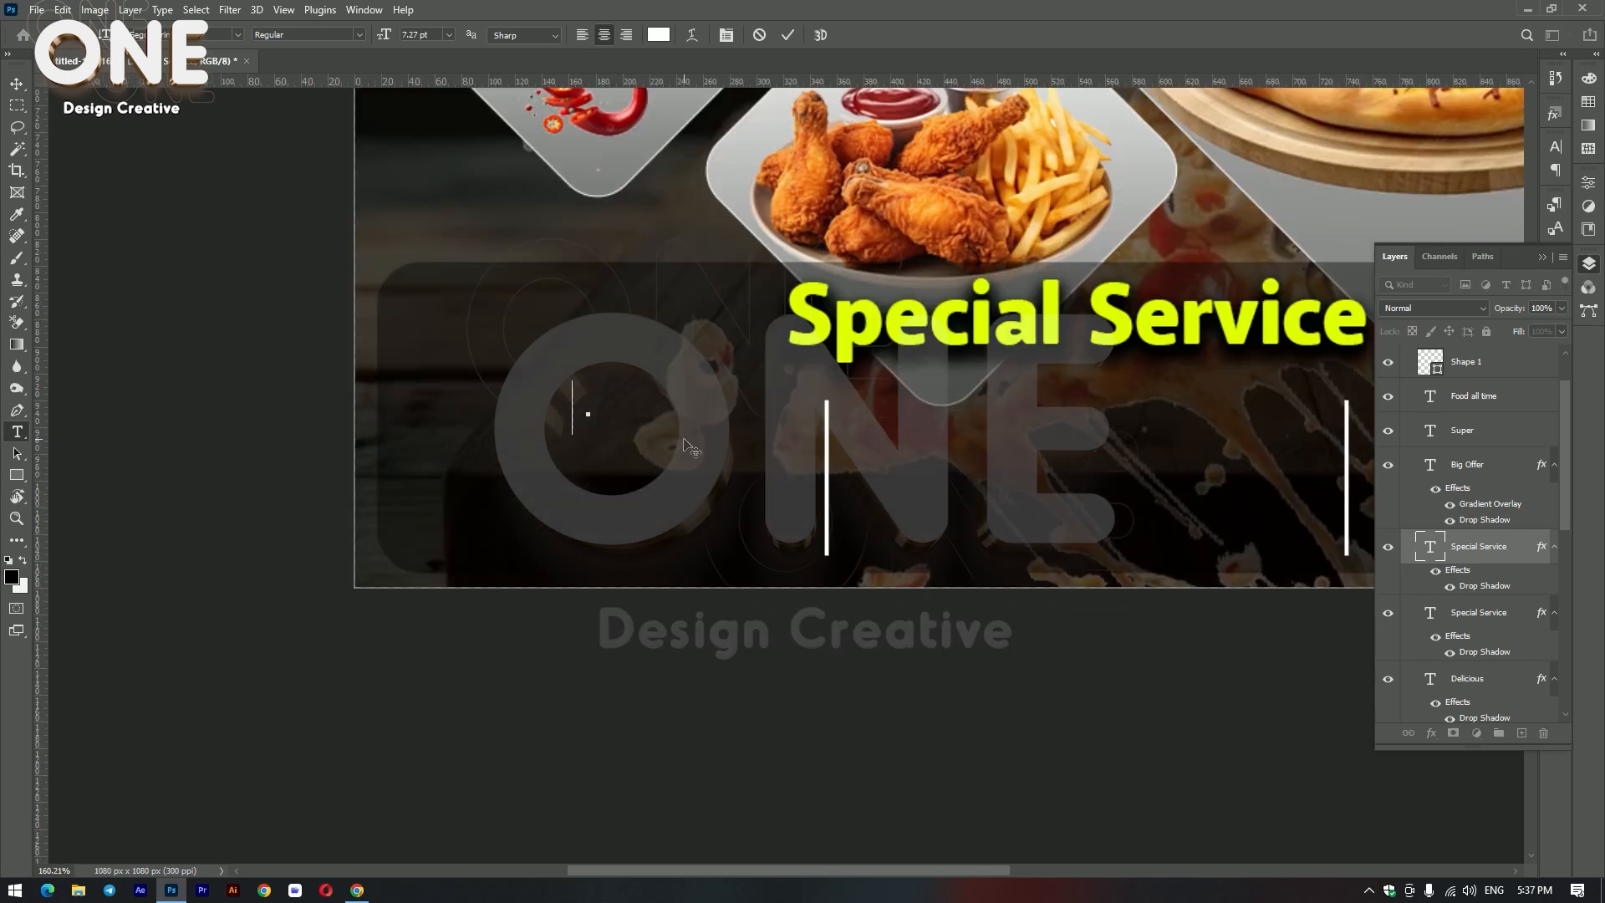
text(Spicy)
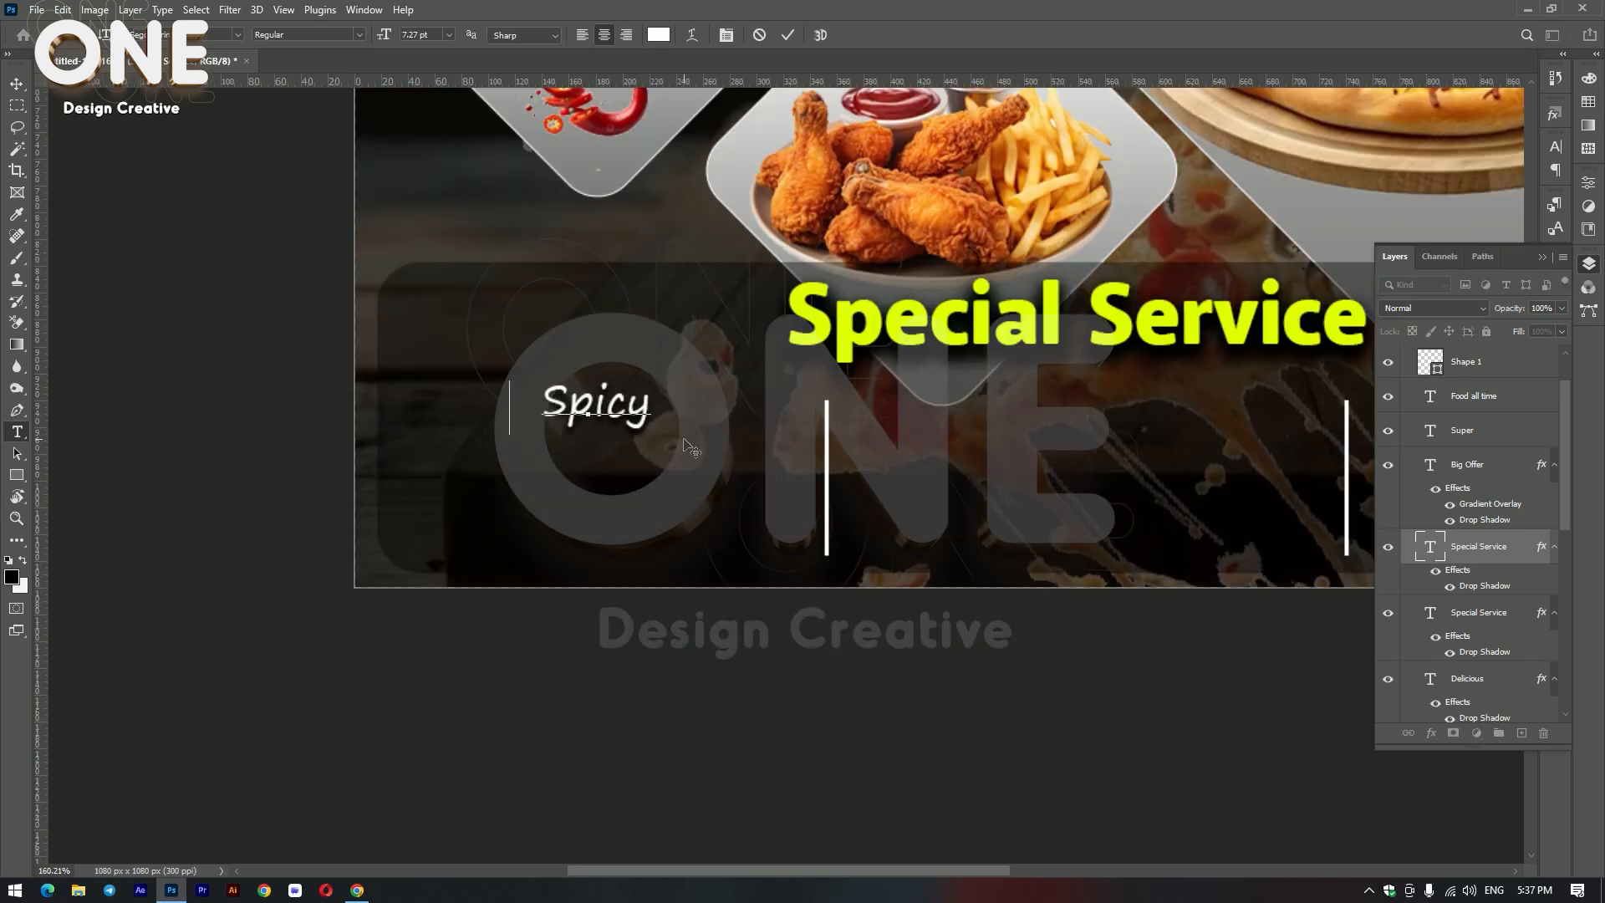
text( Berger)
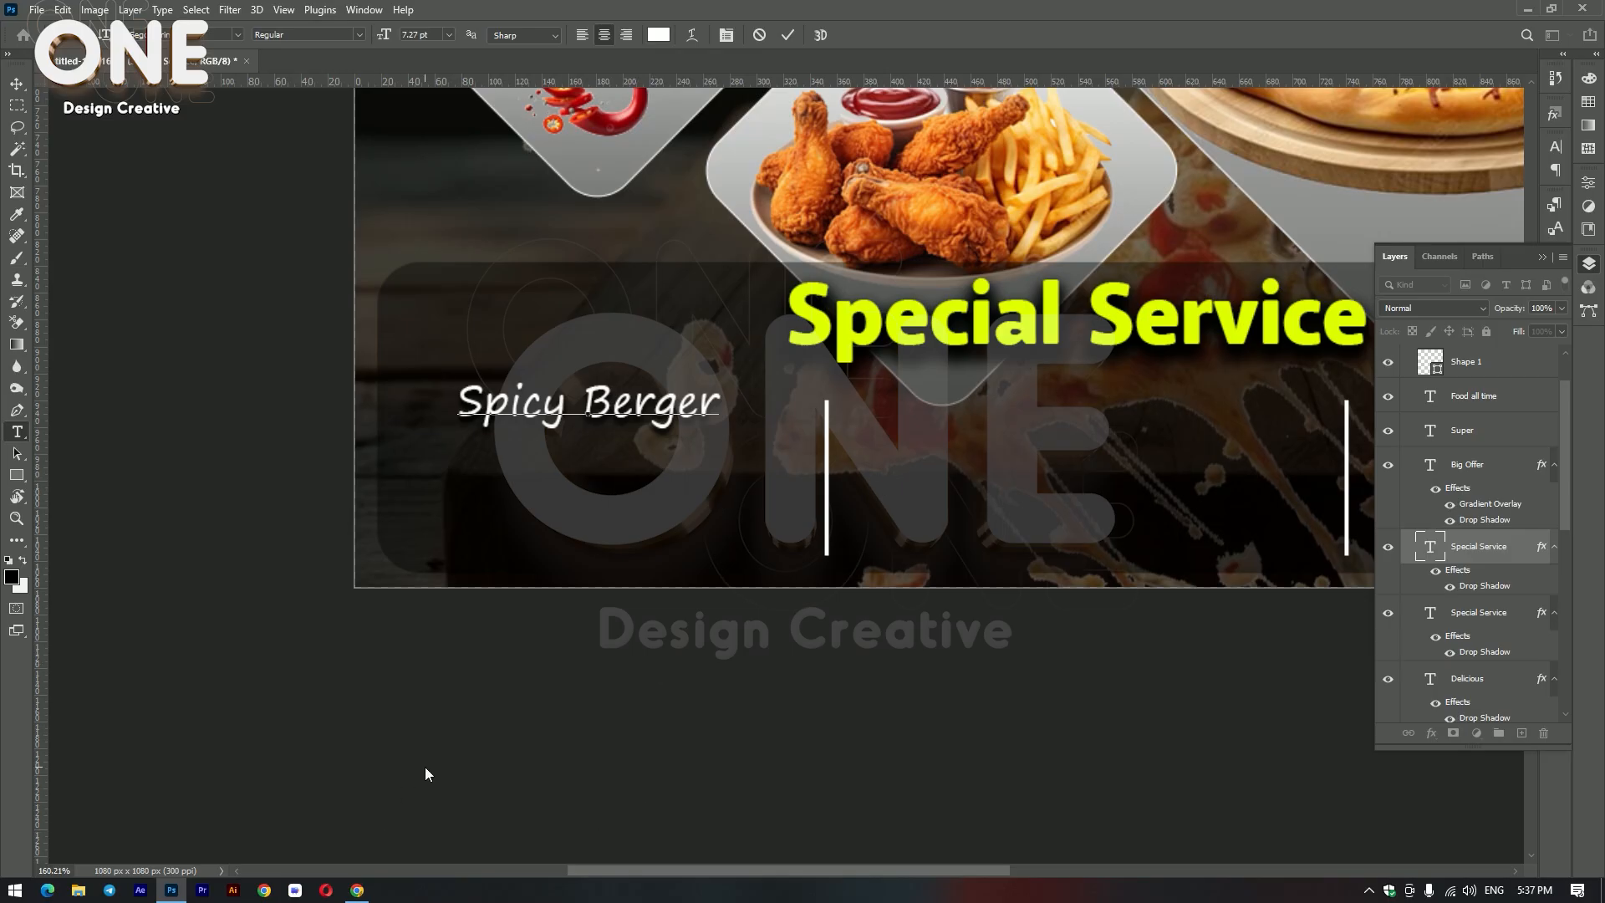
key(shift+Left)
text(u)
key(ctrl+Return)
Step: Add a second line reading "pizza" beneath "Spicy Burger" in the same text
click(688, 400)
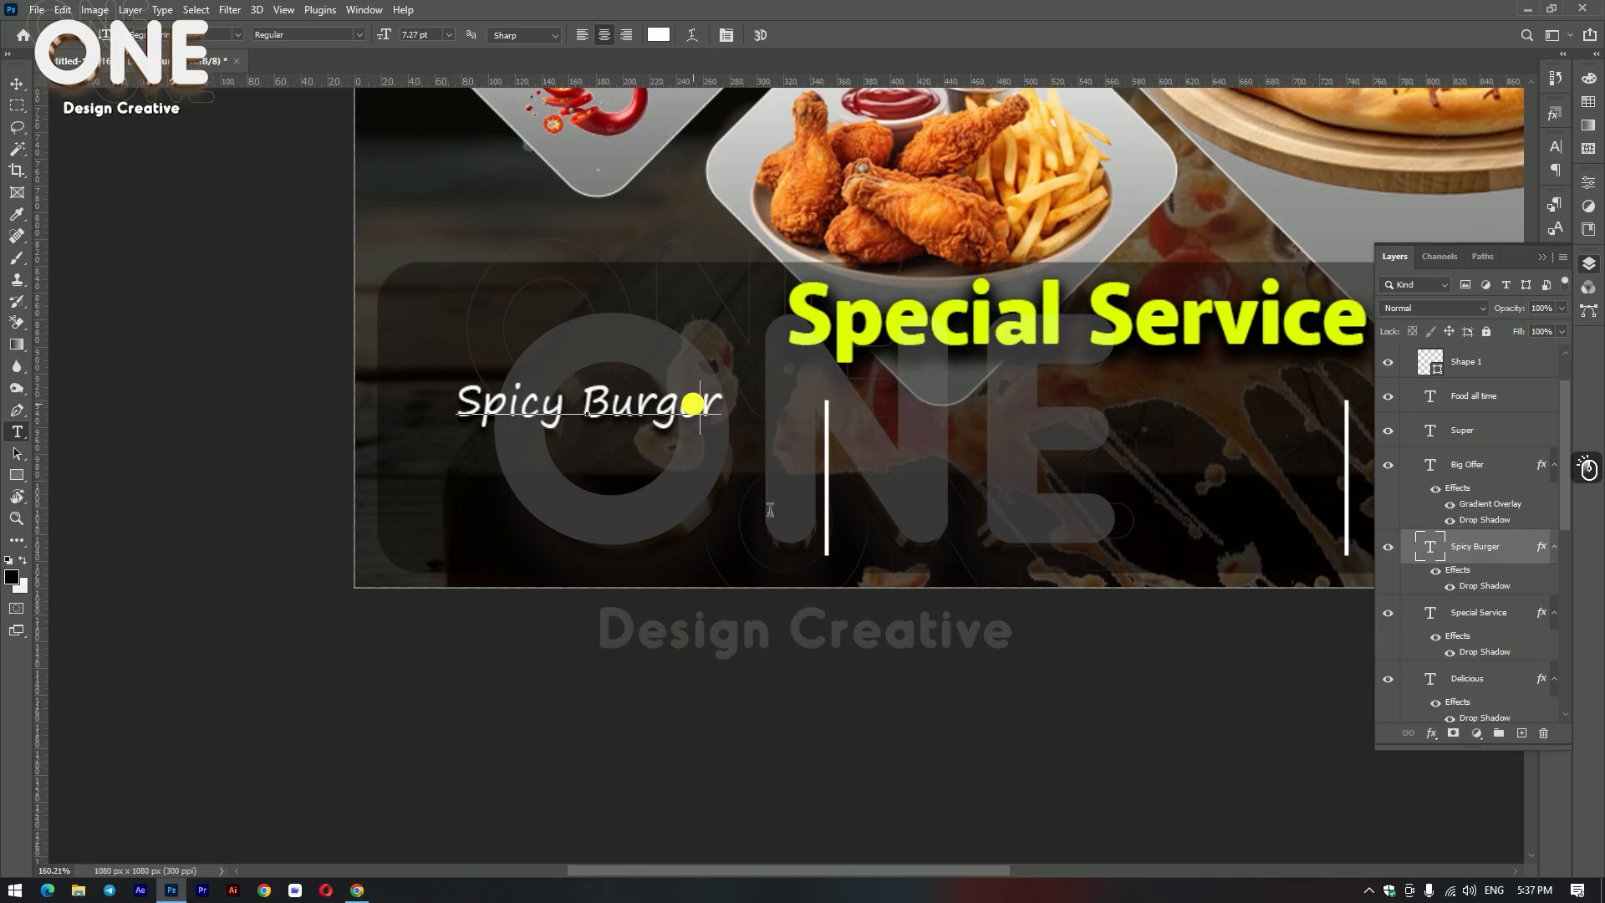
key(Return)
text(pi)
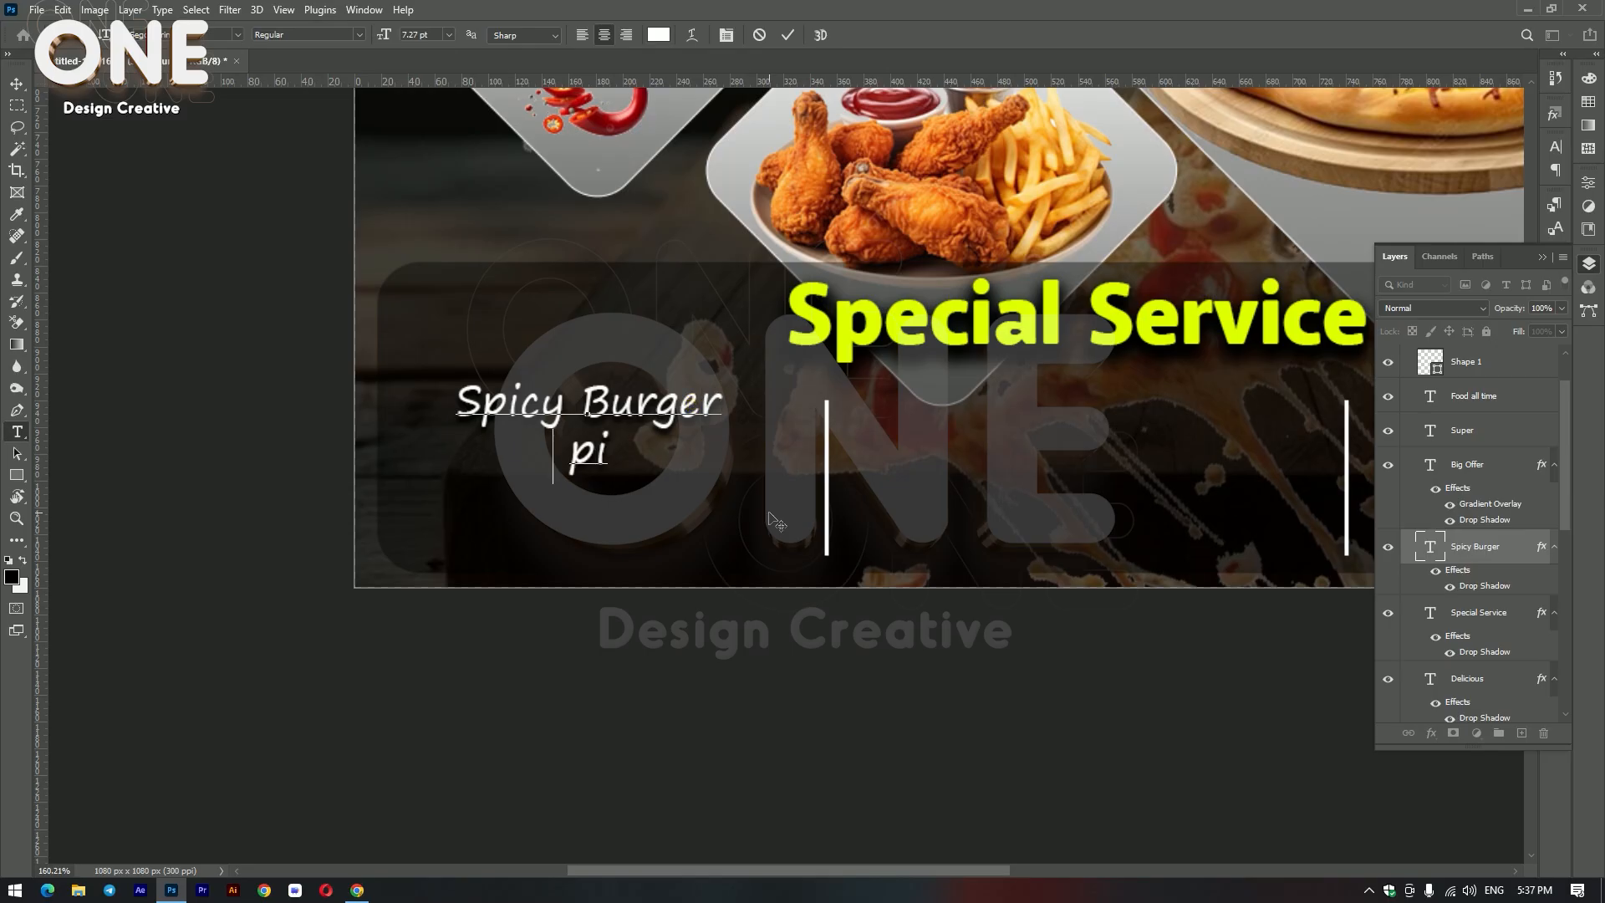
text(za)
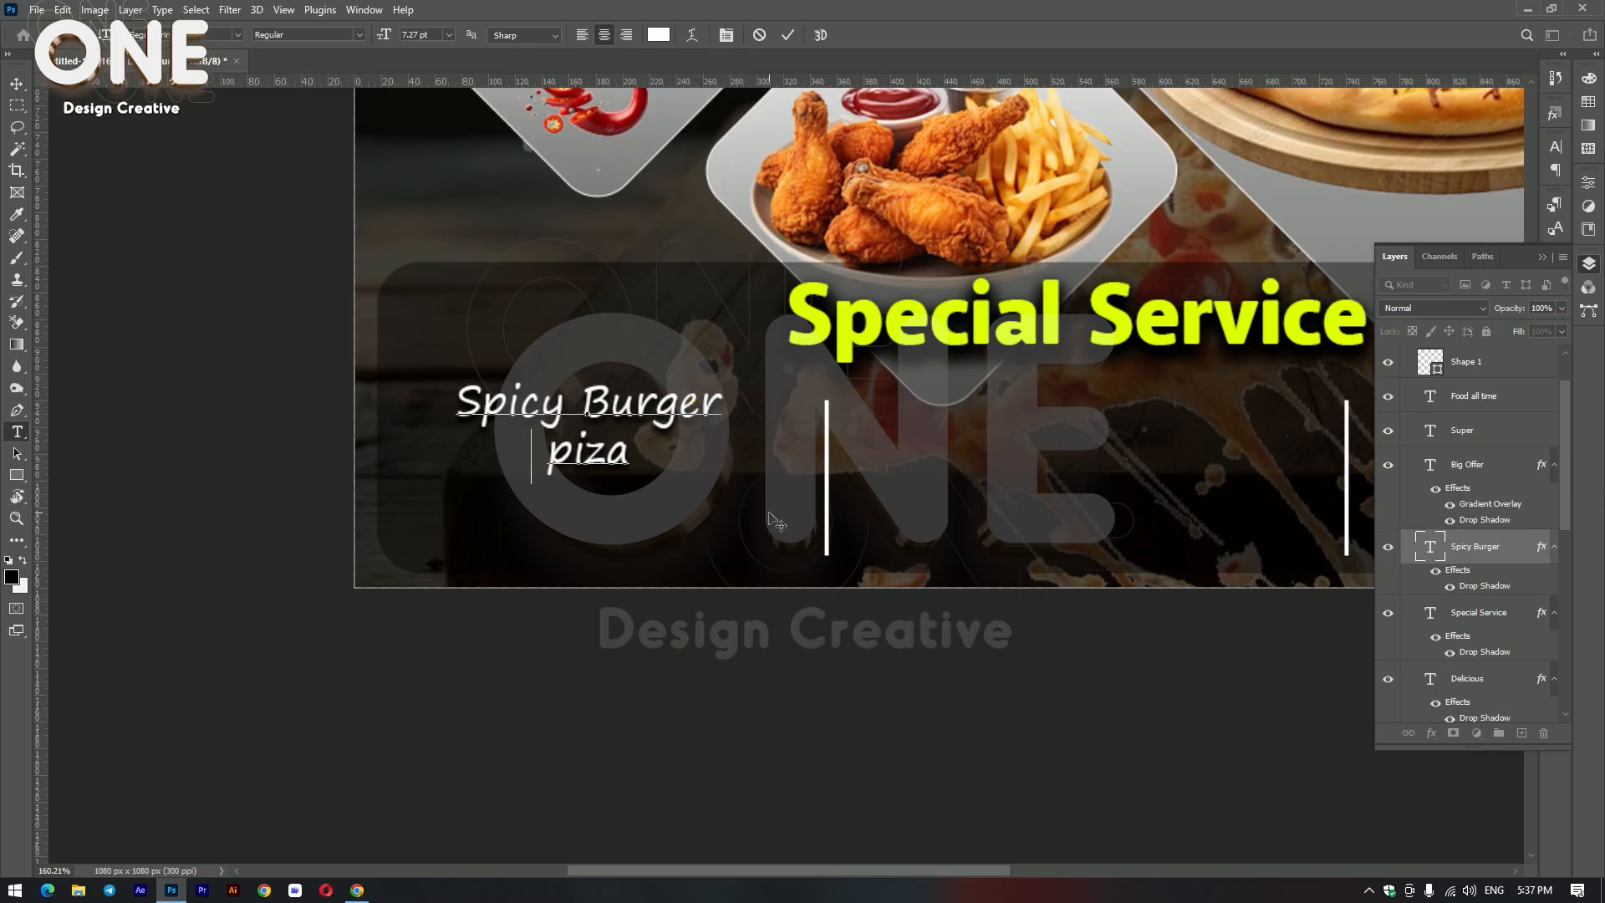
key(BackSpace)
key(BackSpace)
text(zza)
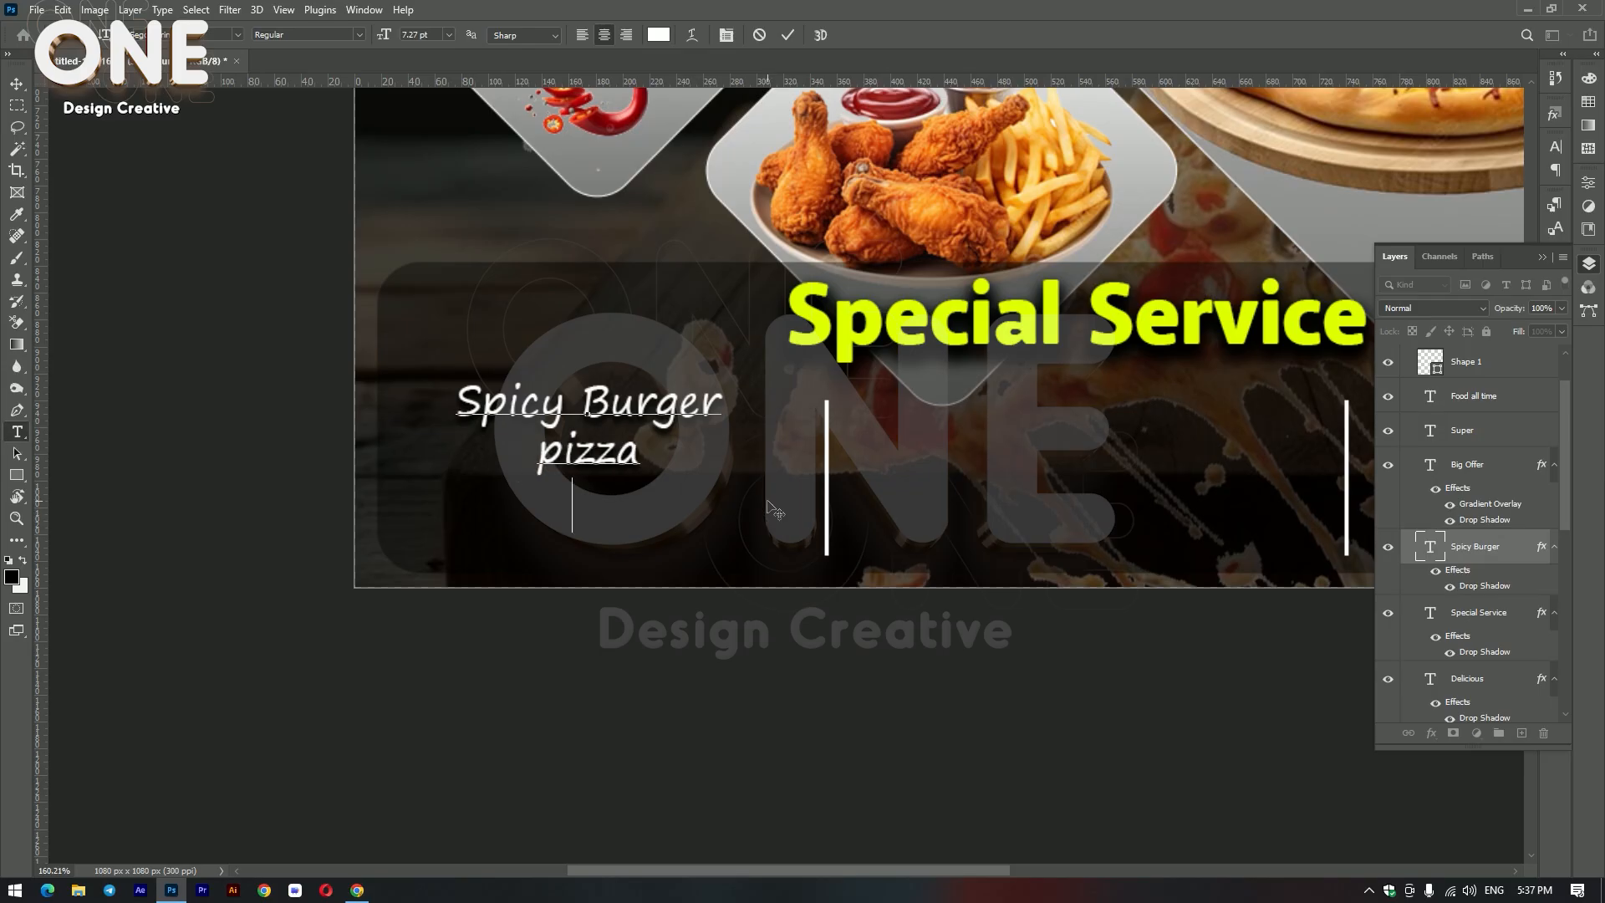
Step: Add a third line reading "coca cola" beneath "pizza"
key(Return)
text(coco)
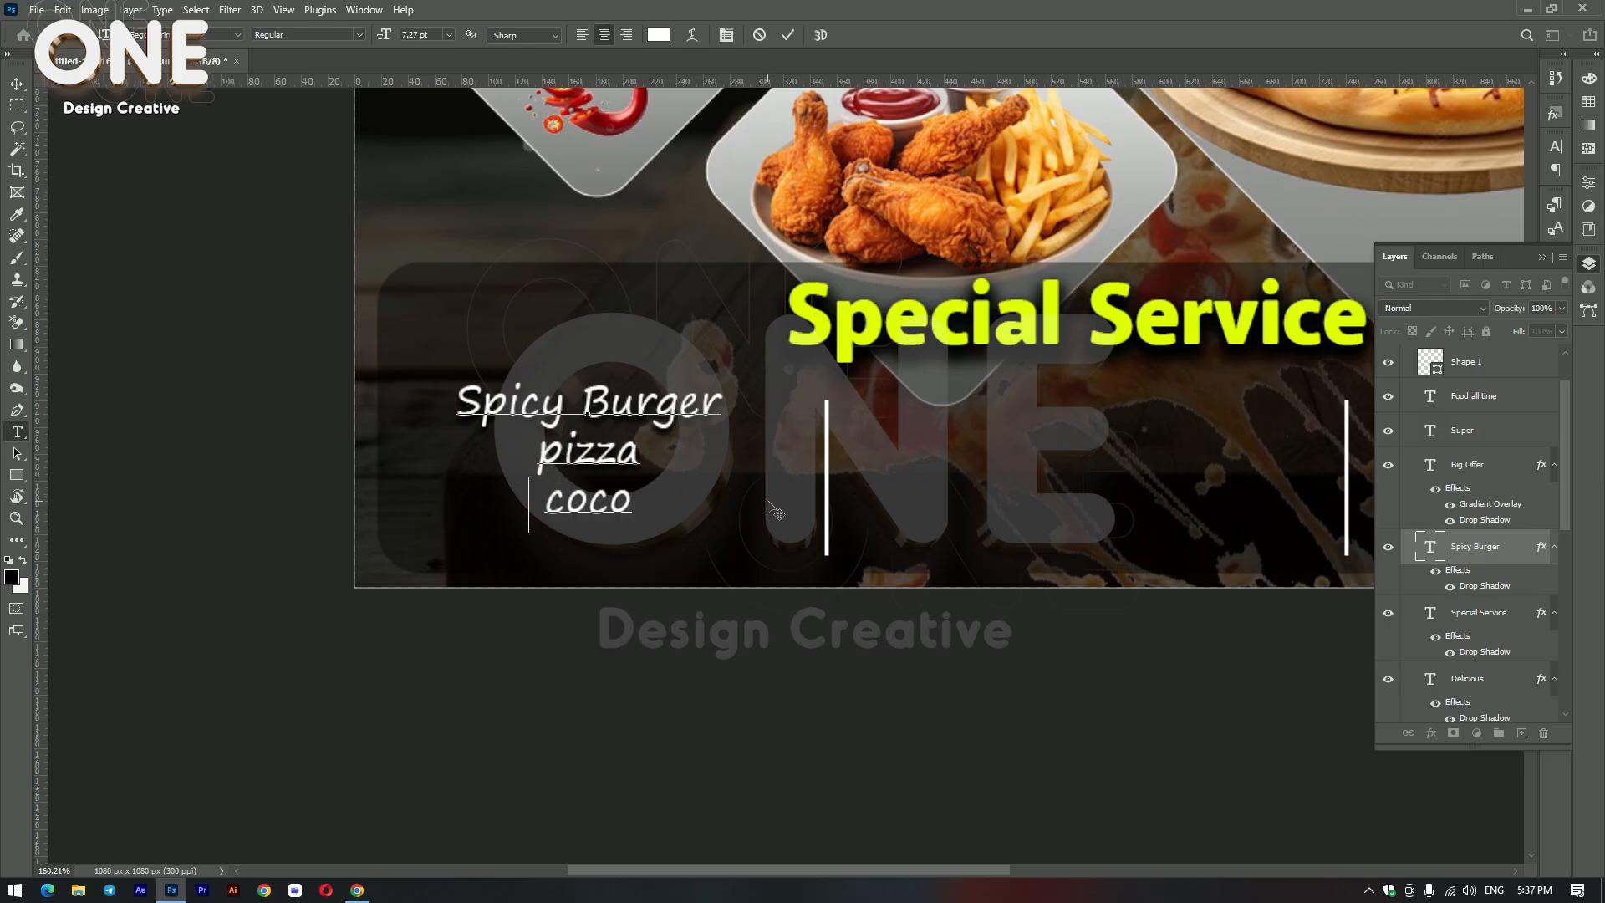
key(BackSpace)
key(BackSpace)
key(BackSpace)
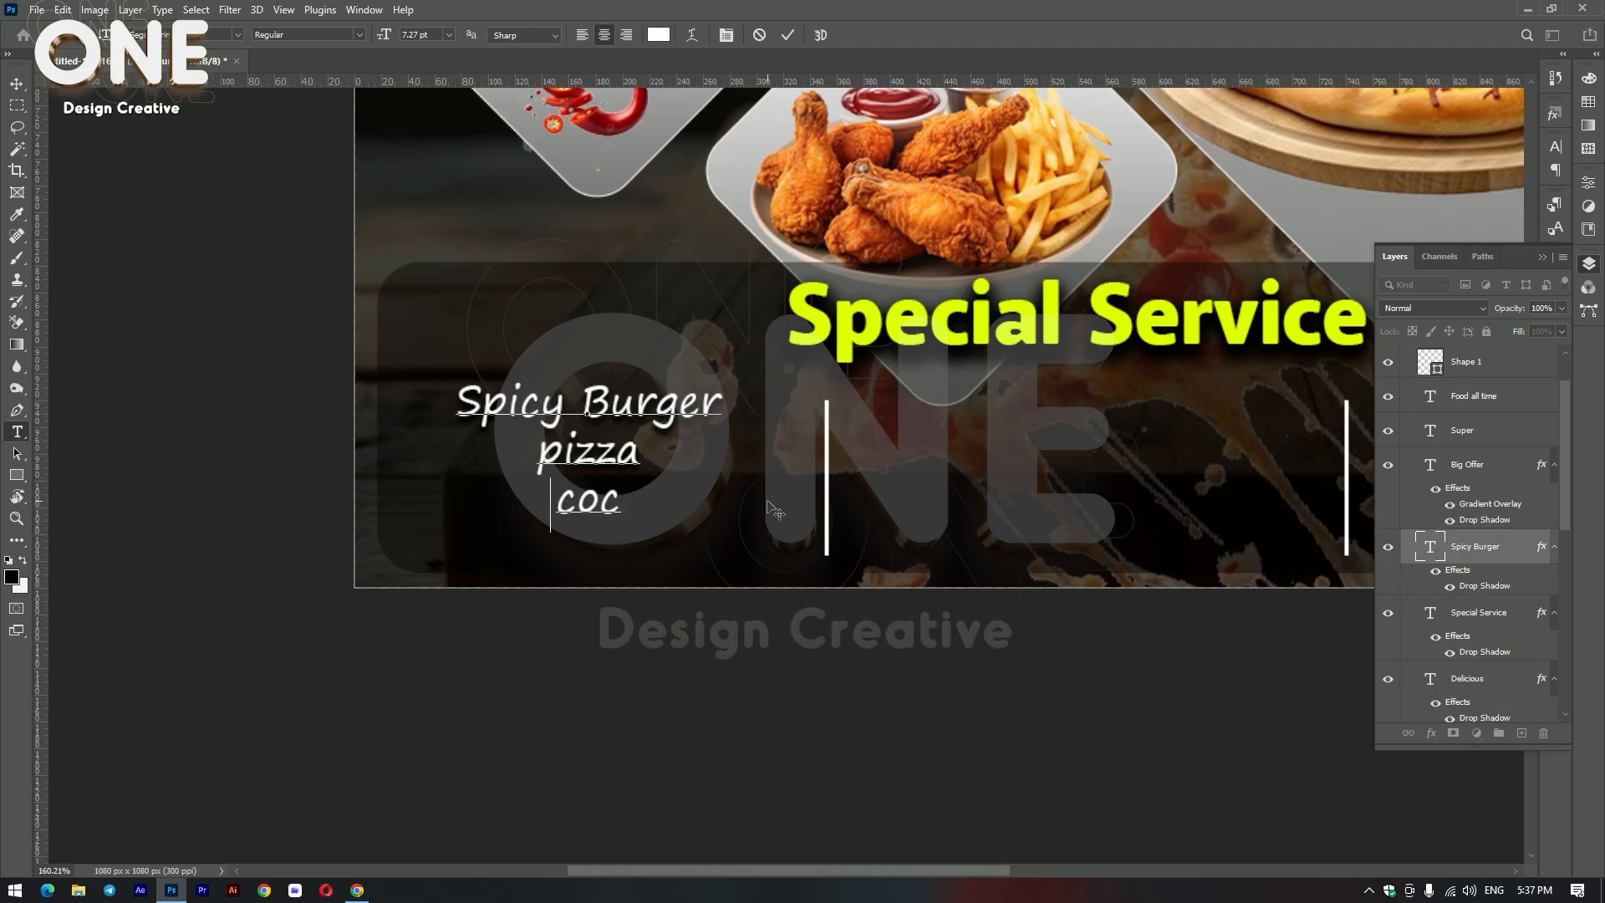
text(ca)
text( co)
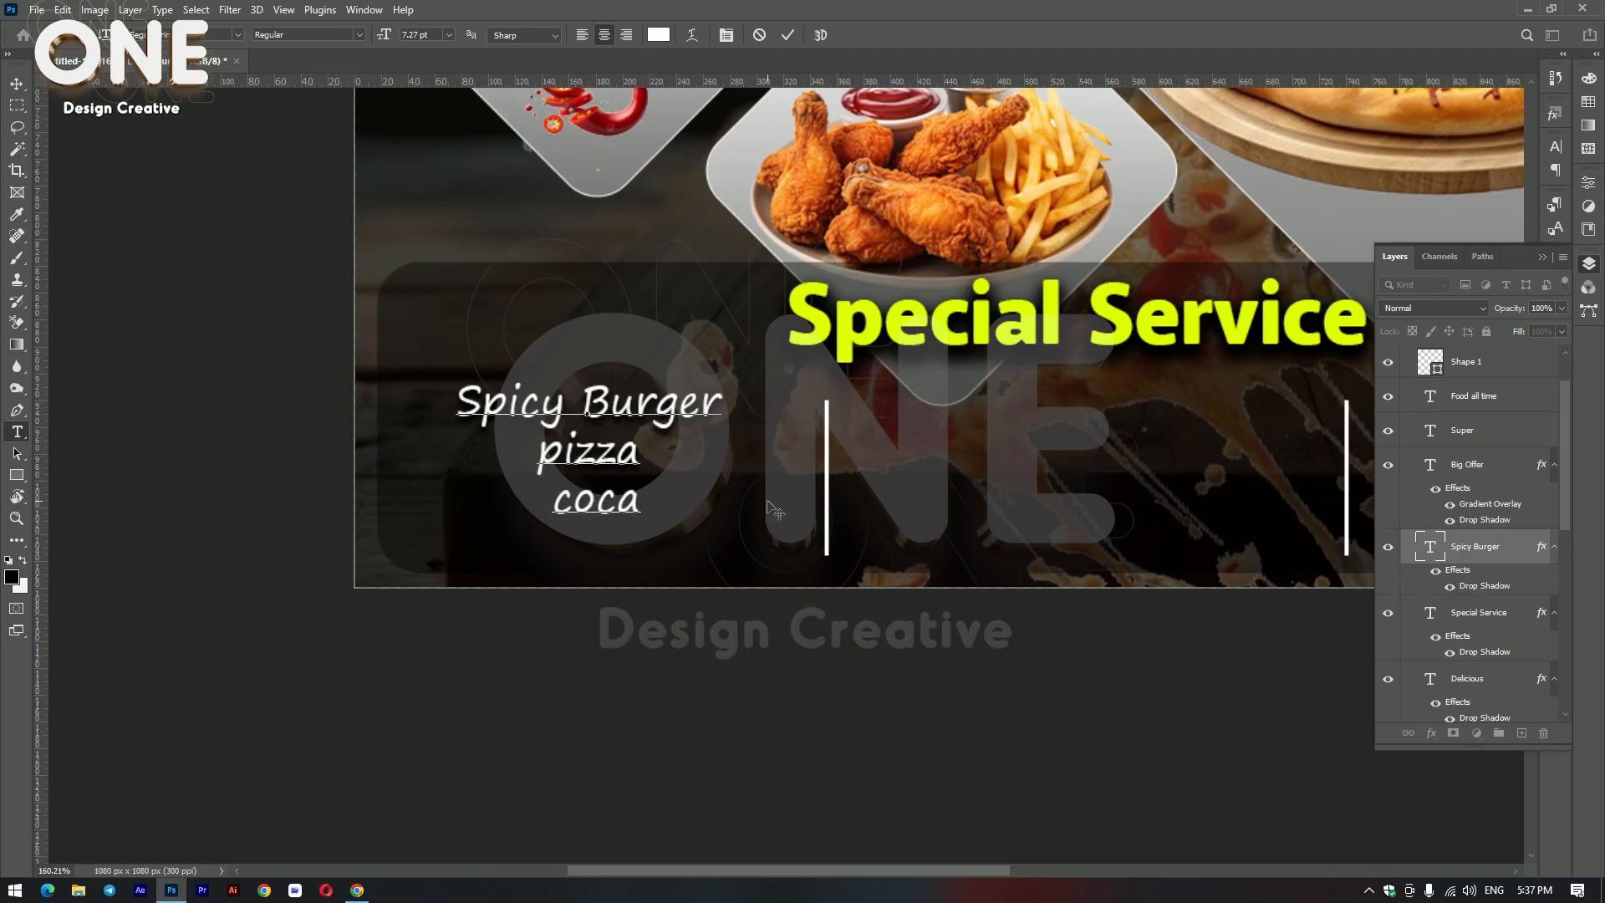
text(la)
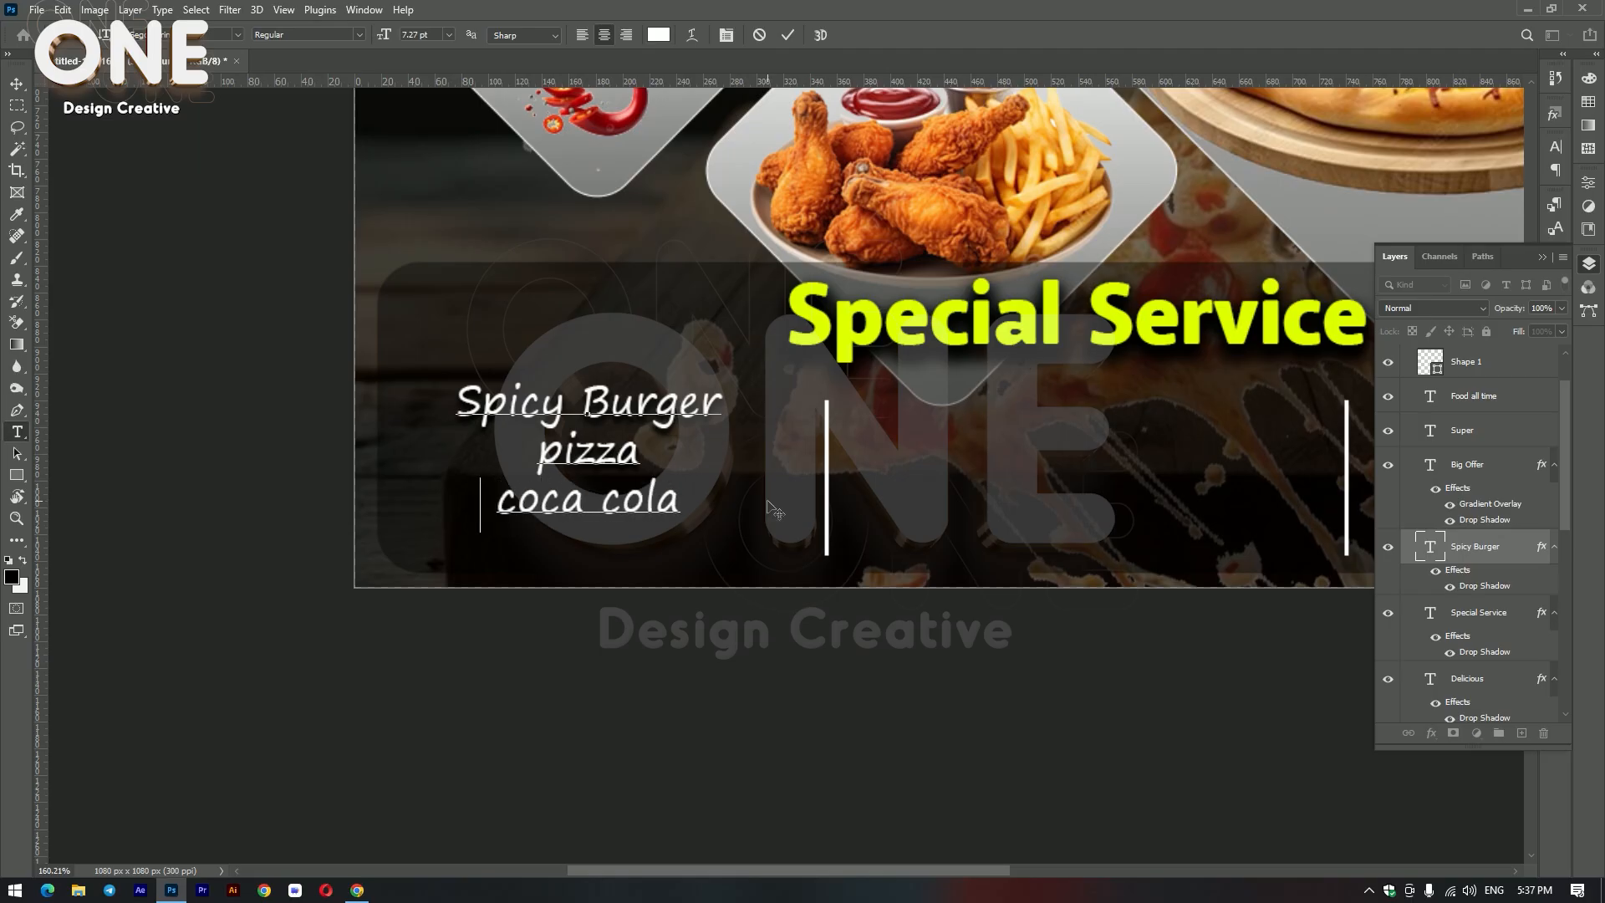
Step: Capitalise both words of the third menu line so it reads "Coca Cola"
key(Left)
key(shift+Left)
text(C)
key(Left)
key(Left)
key(Left)
key(Left)
key(Left)
key(shift+Left)
text(C)
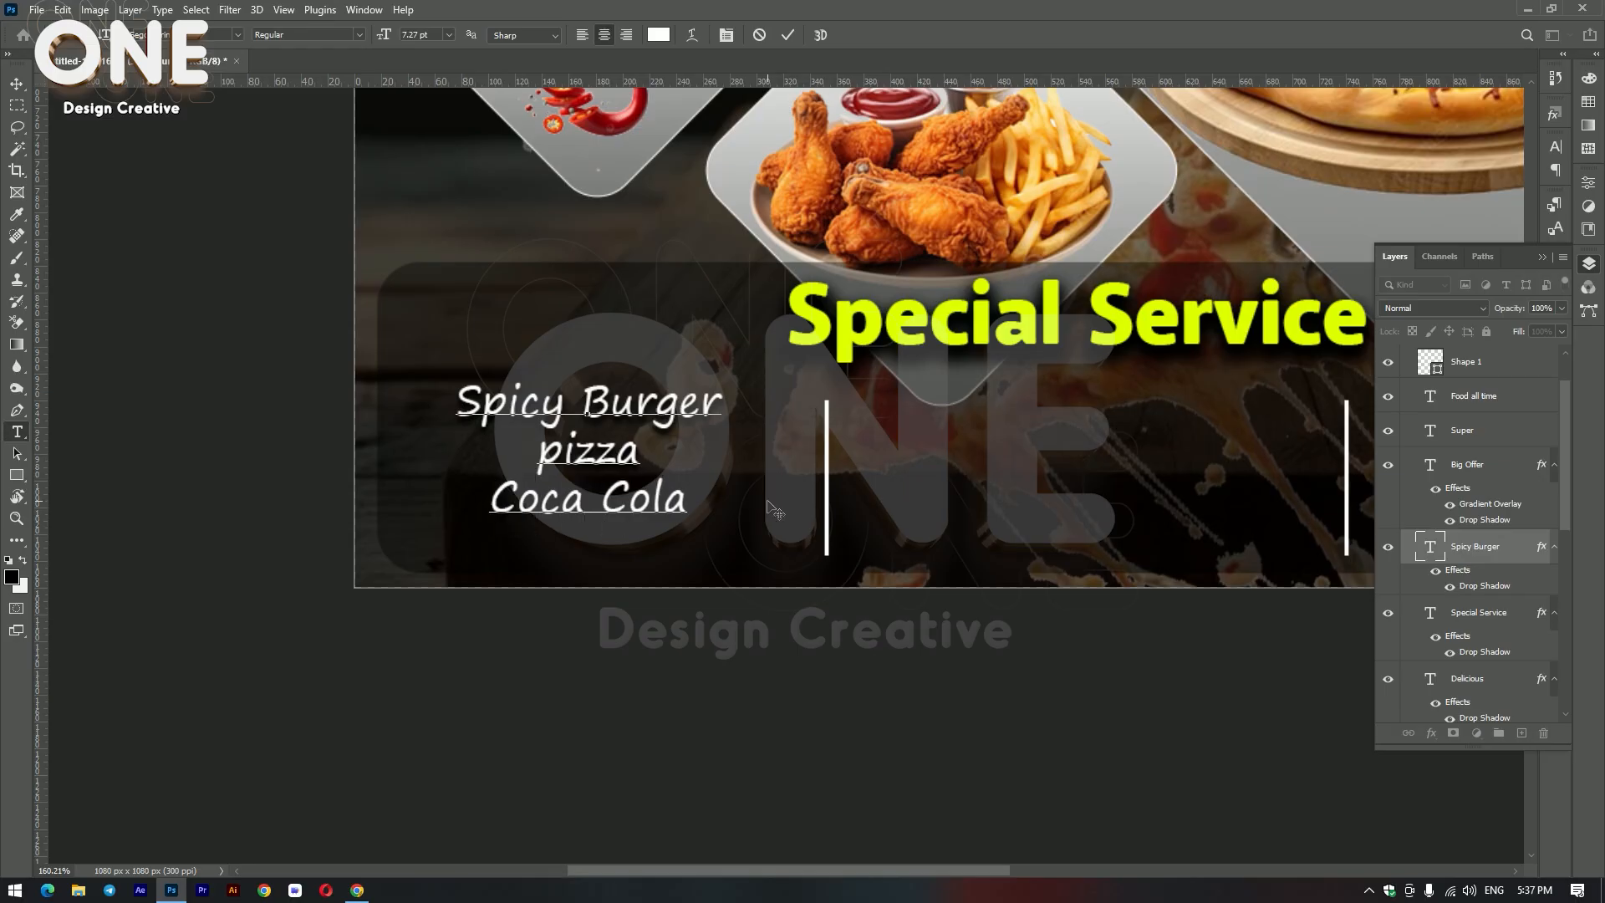
Step: Capitalise the second menu line so it reads "Pizza", and finish editing the text
key(shift+Left)
key(Left)
key(Up)
key(Right)
key(shift+Right)
key(Left)
key(shift+Left)
drag(566, 455, 545, 453)
text(P)
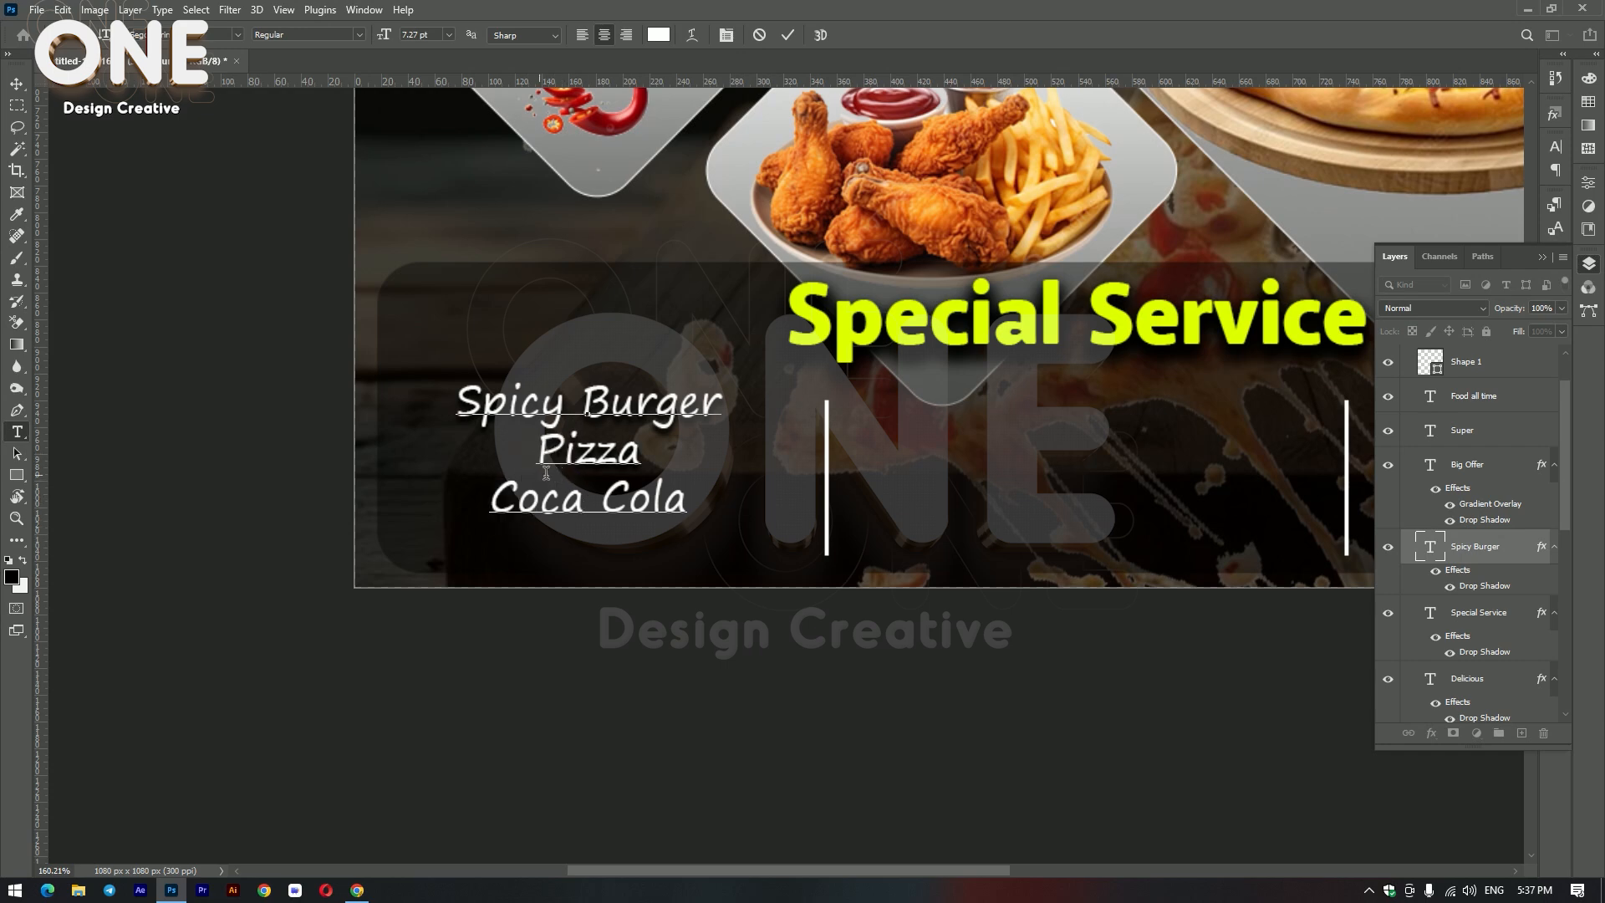
click(16, 83)
Step: Change the stroke colour of both vertical divider lines to the headline's yellow-green
scroll(593, 451, down, 5)
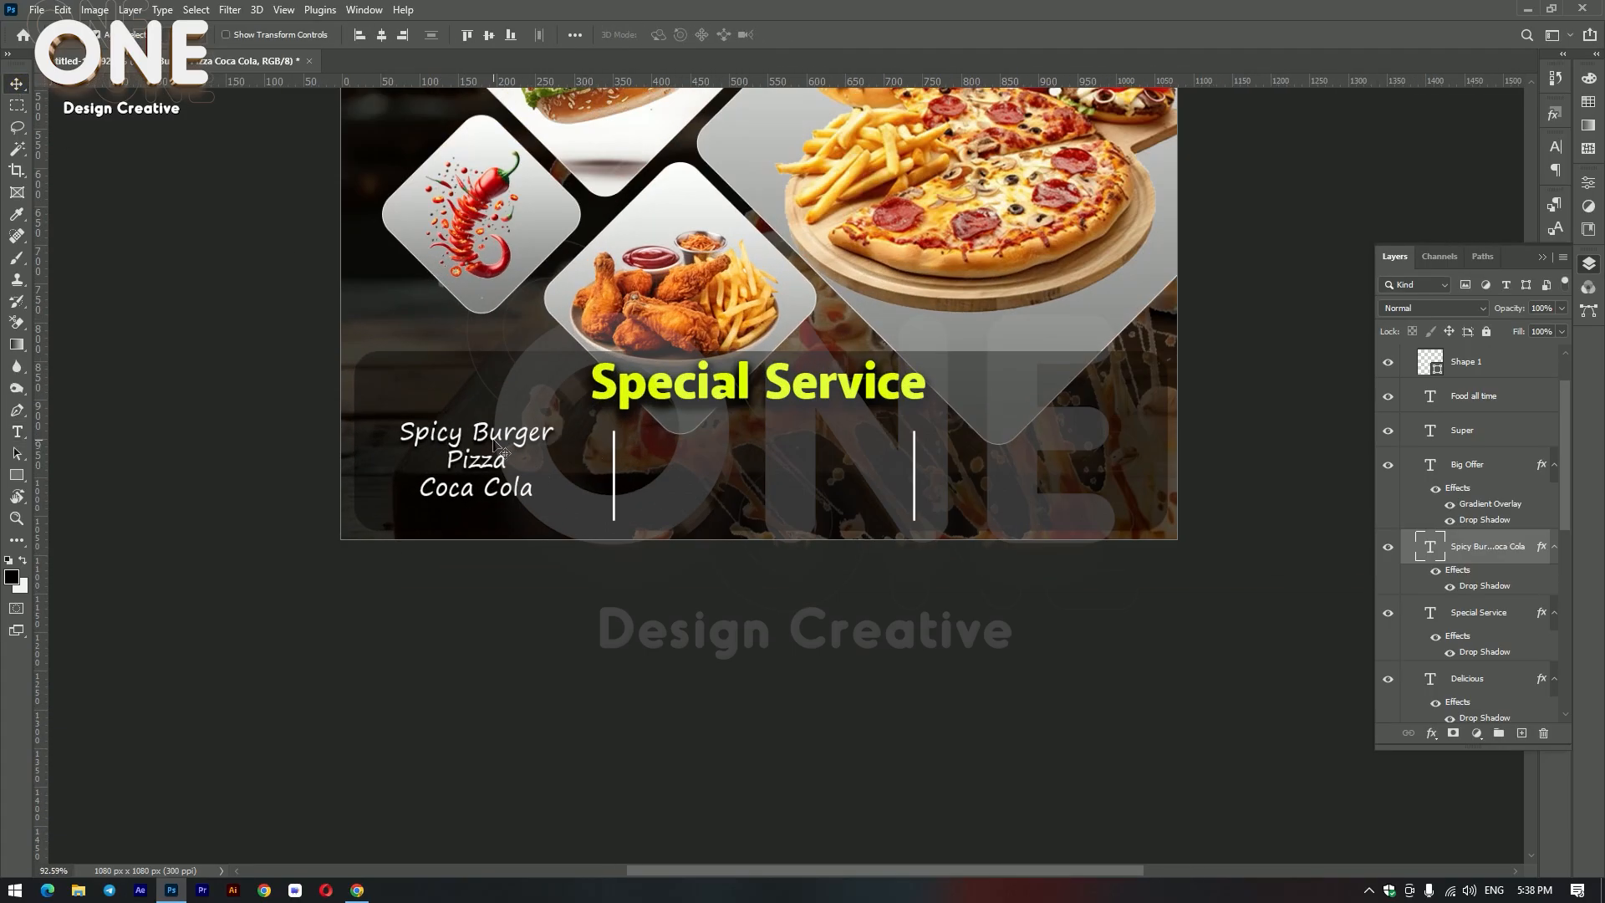
click(616, 484)
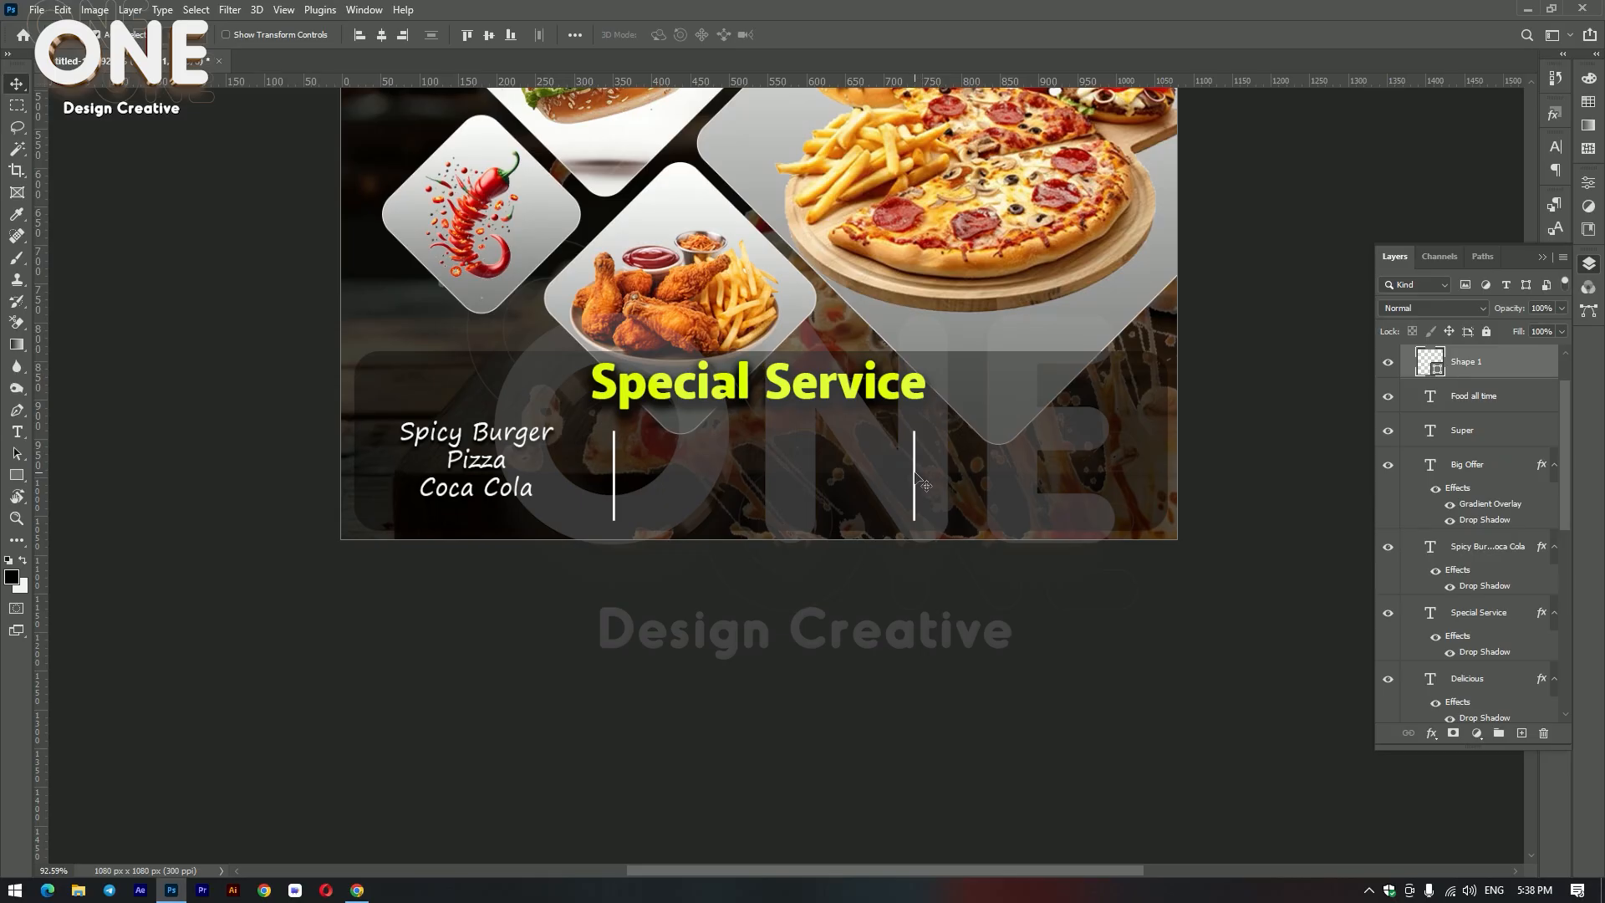
click(915, 468)
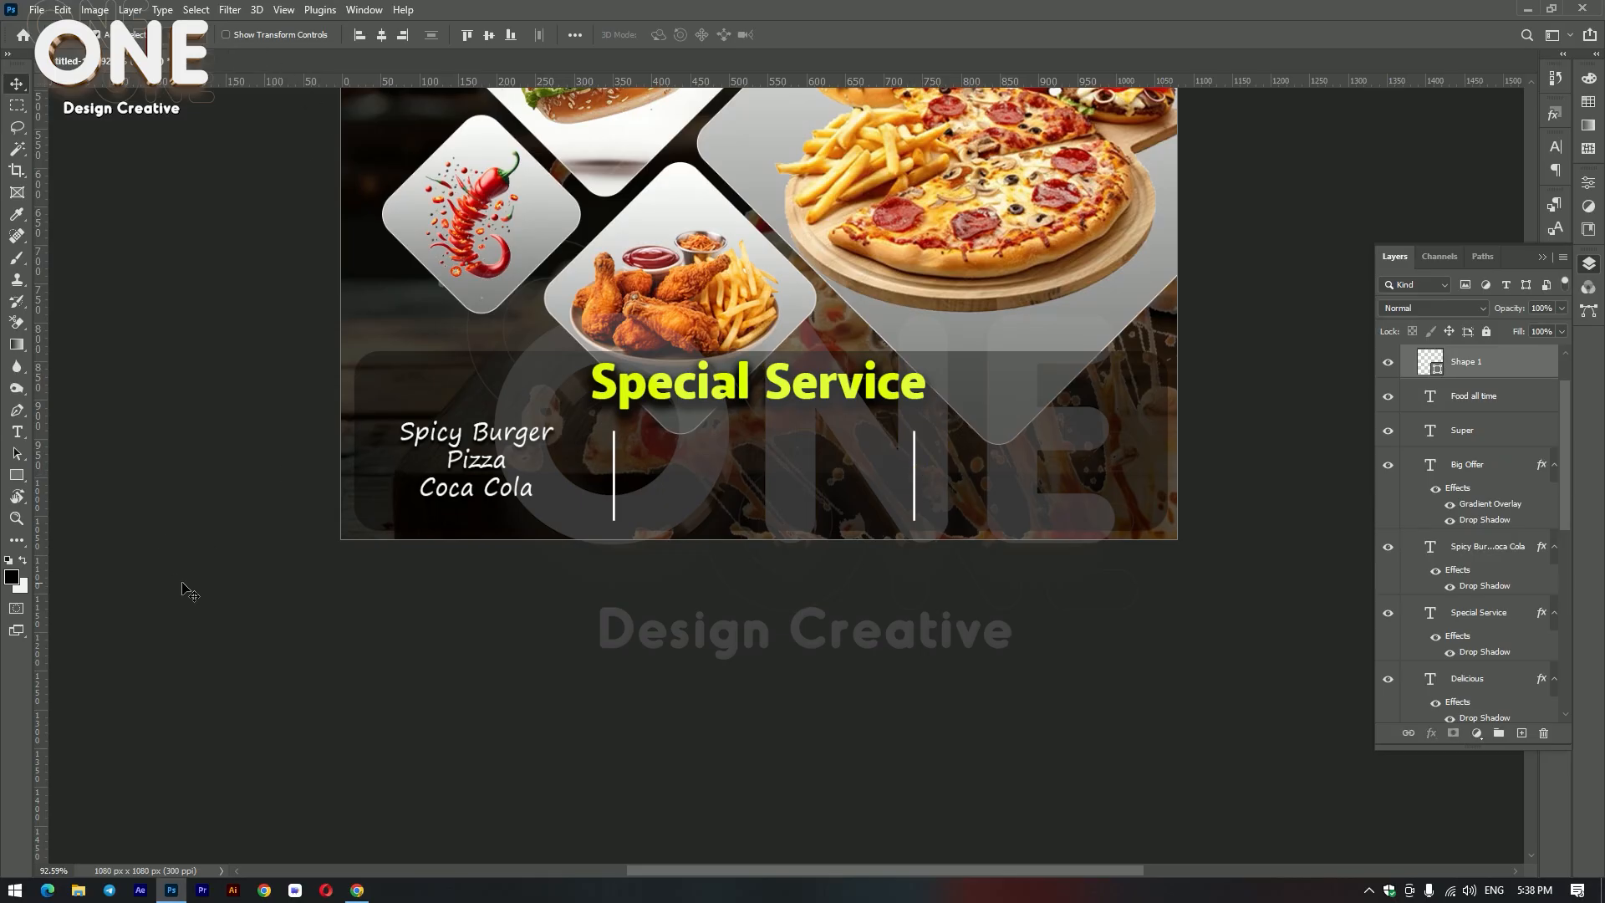
click(16, 472)
click(247, 35)
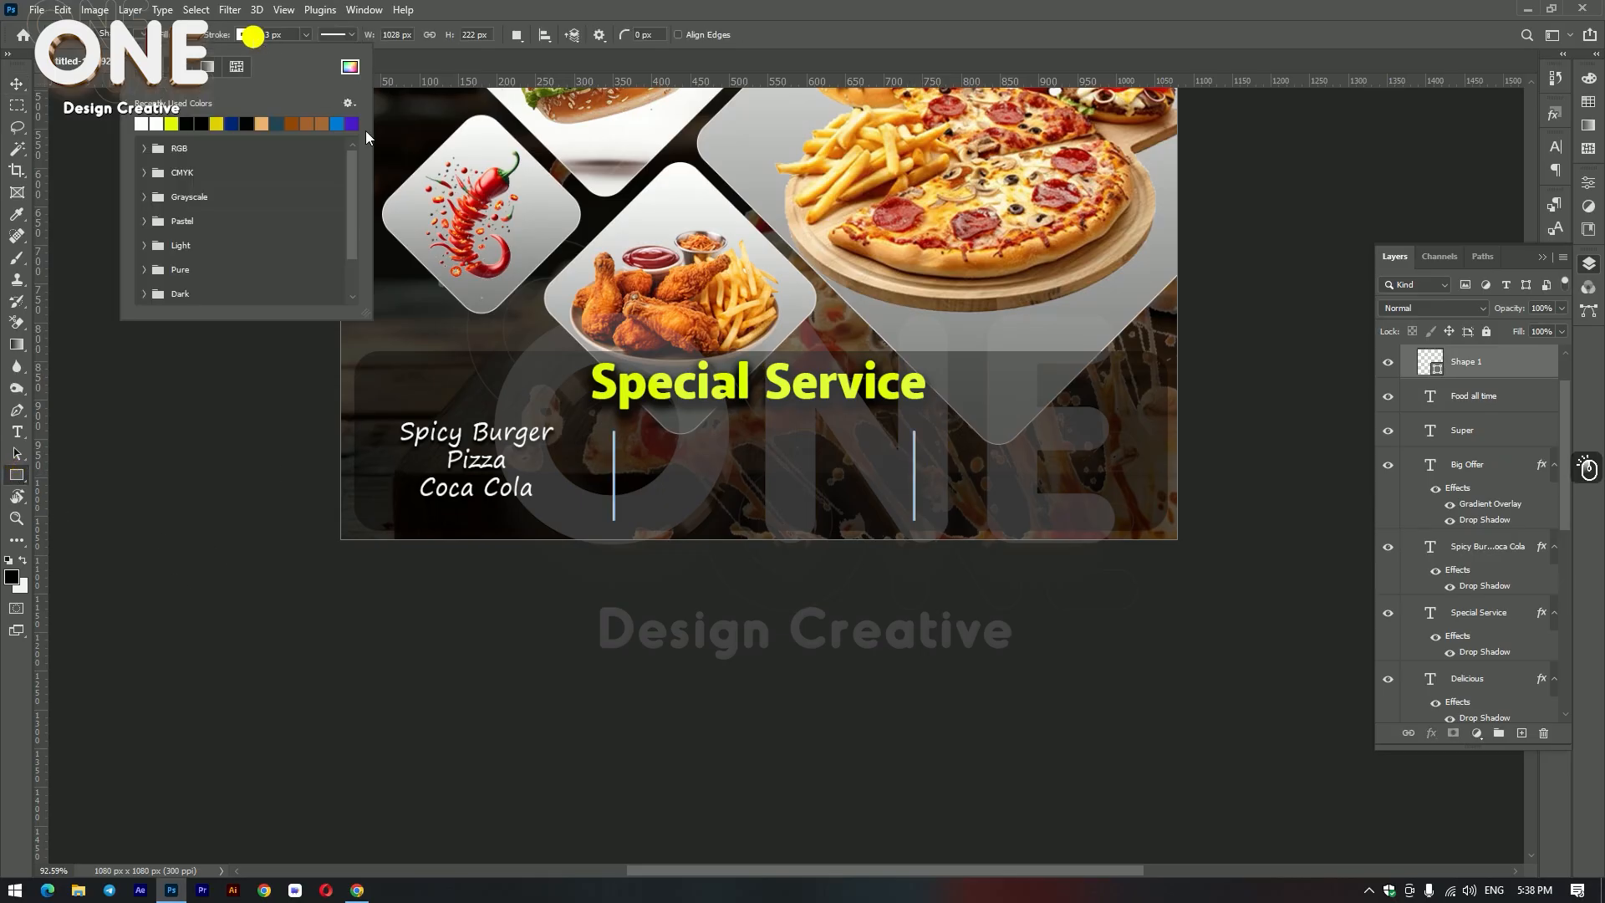
click(171, 124)
click(16, 84)
click(593, 725)
Step: Duplicate the three-line menu text twice, placing one copy between the divider lines and one beyond the second line
alt+scroll(945, 583, up, 3)
scroll(943, 584, down, 2)
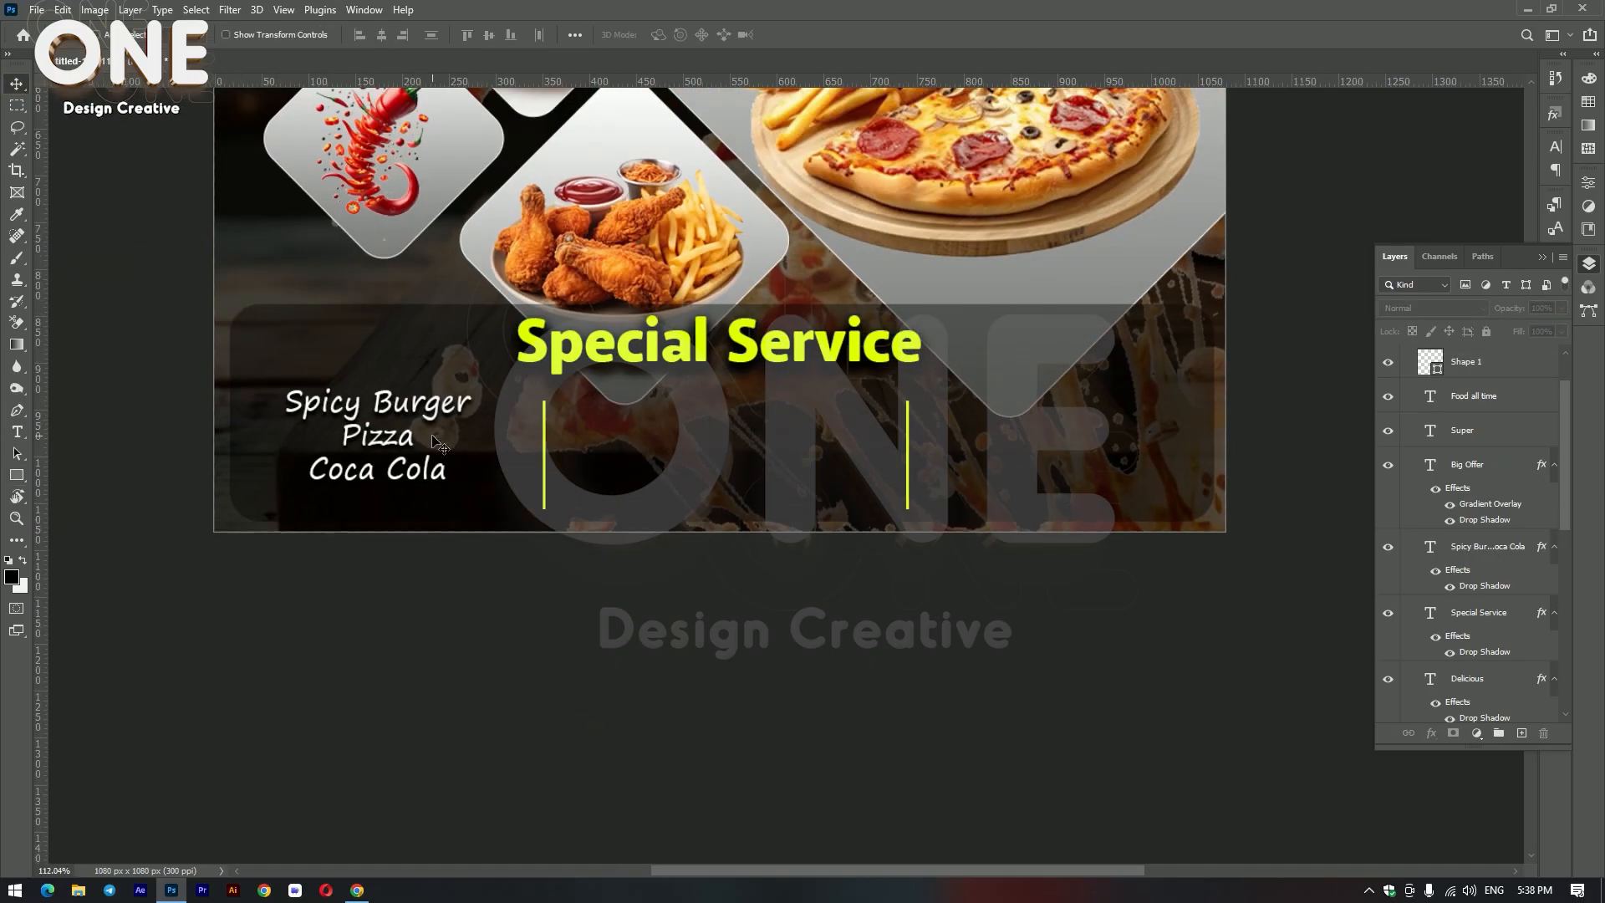
scroll(380, 410, up, 2)
alt+drag(388, 412, 796, 457)
scroll(763, 443, down, 3)
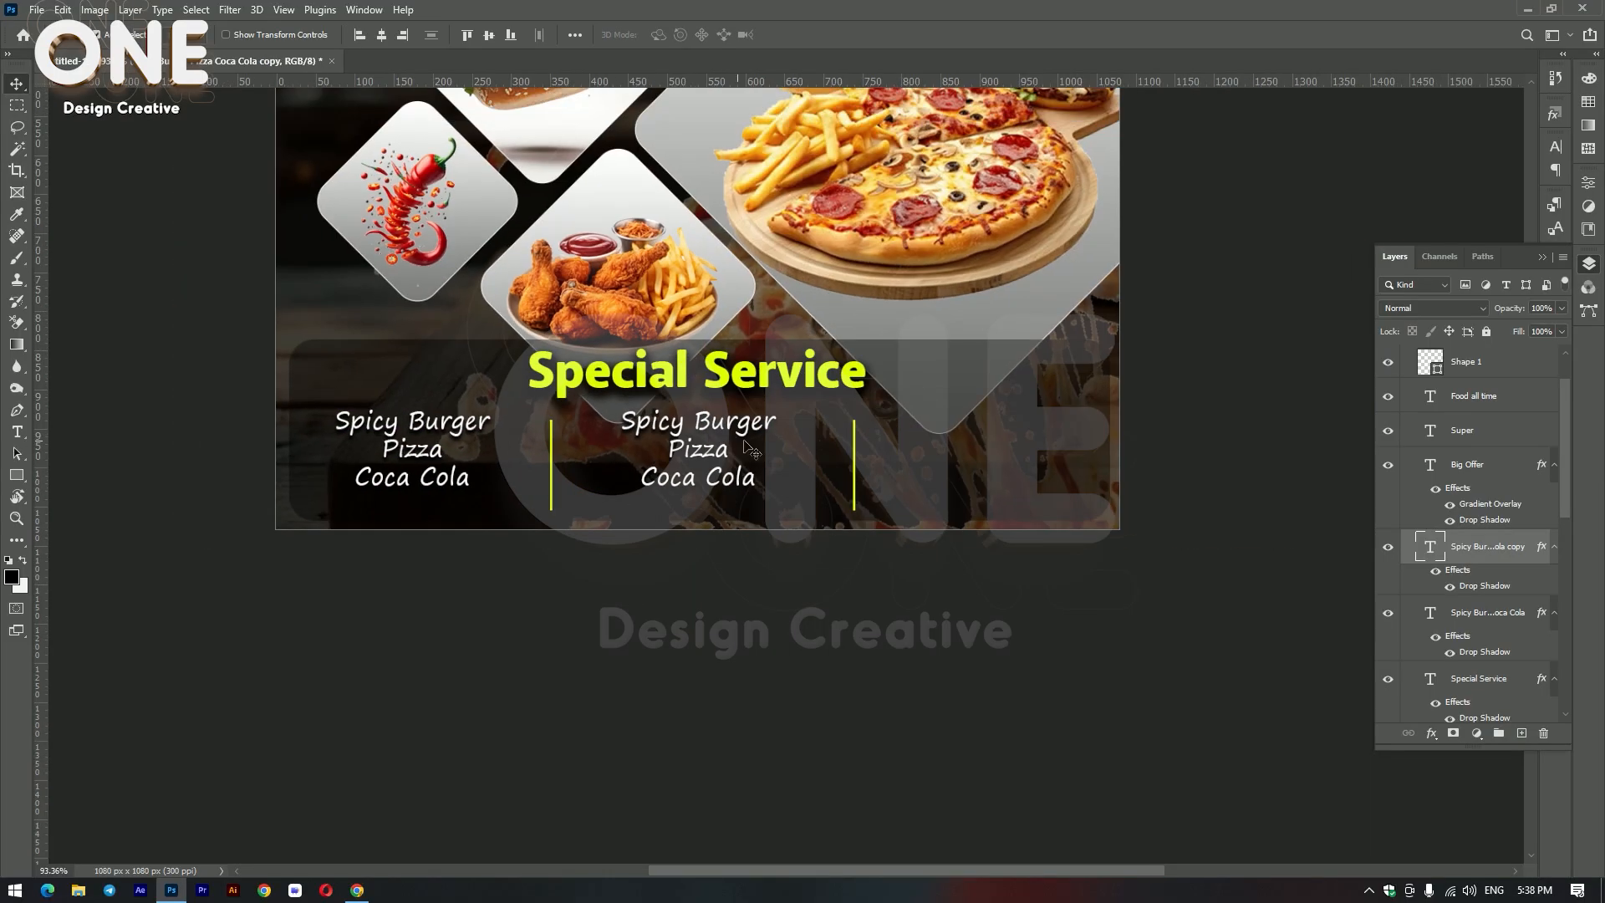
alt+drag(709, 429, 1011, 418)
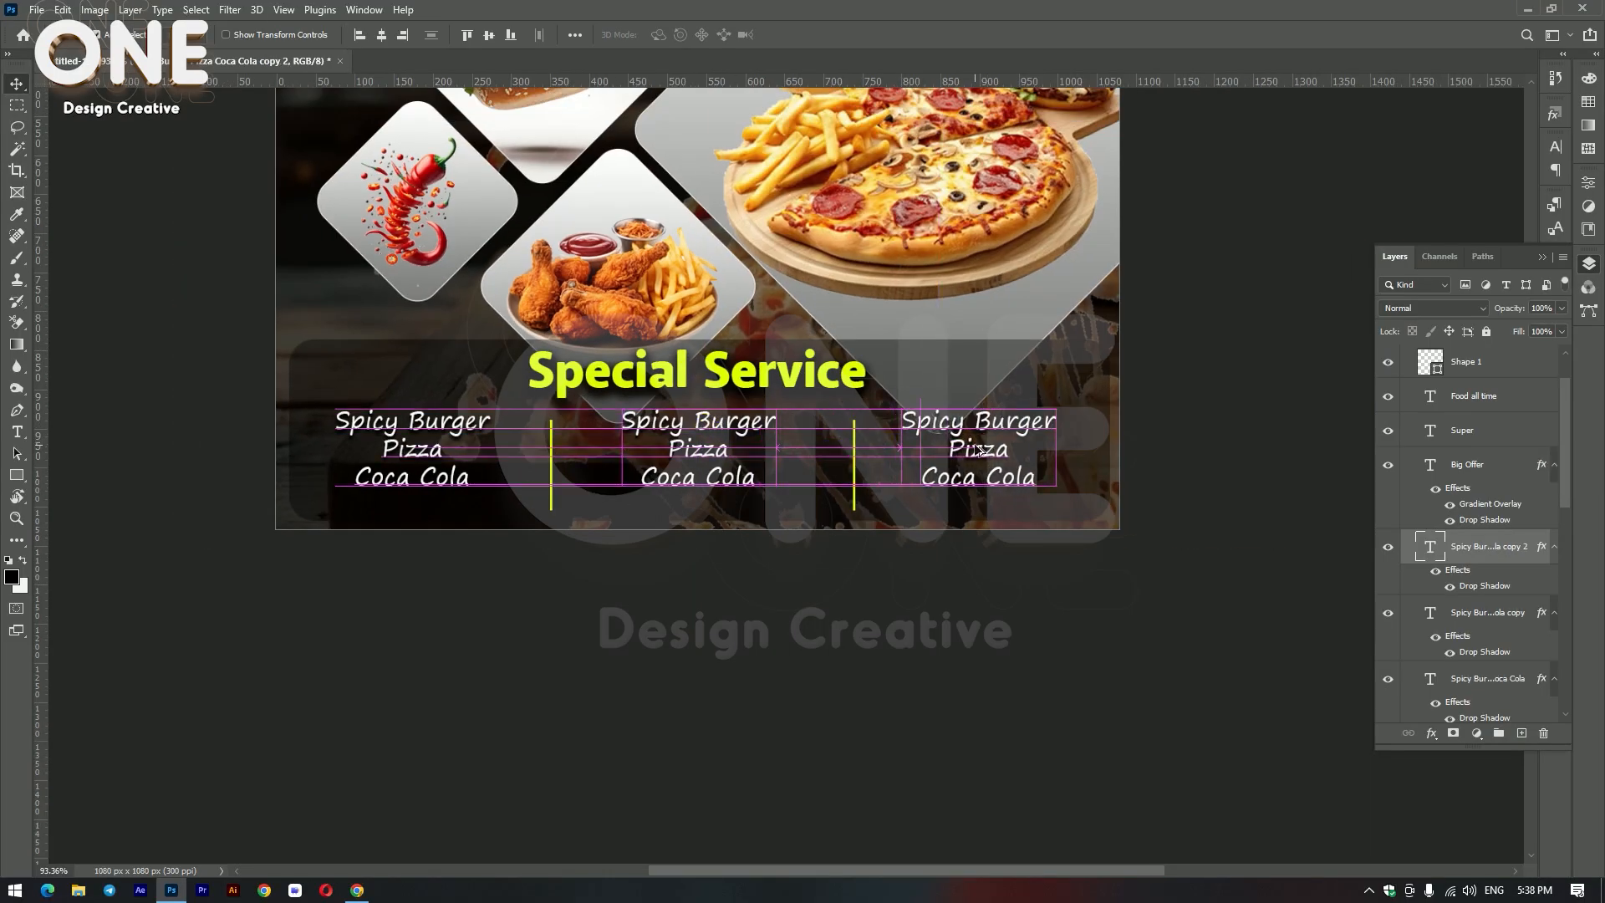
Step: Select all three menu text blocks and move them down slightly together
shift+click(714, 422)
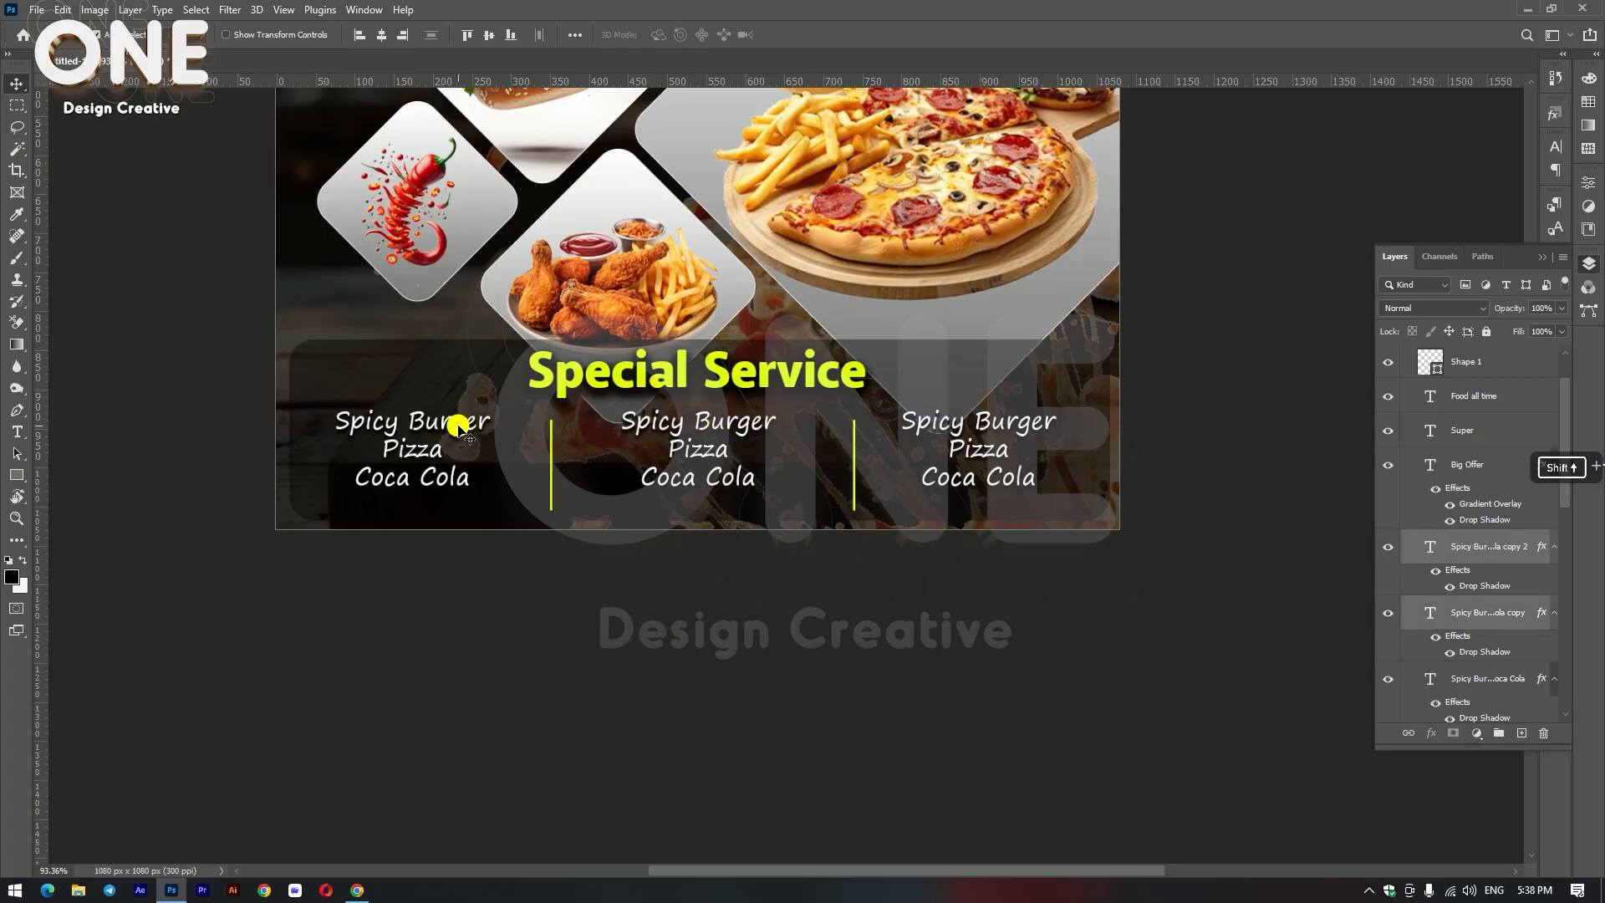
shift+click(460, 428)
drag(459, 428, 461, 446)
Step: Try moving the "Big Offer" text up beside the headline, undo the move and deselect the text
scroll(571, 517, down, 4)
scroll(638, 556, up, 2)
drag(803, 364, 849, 430)
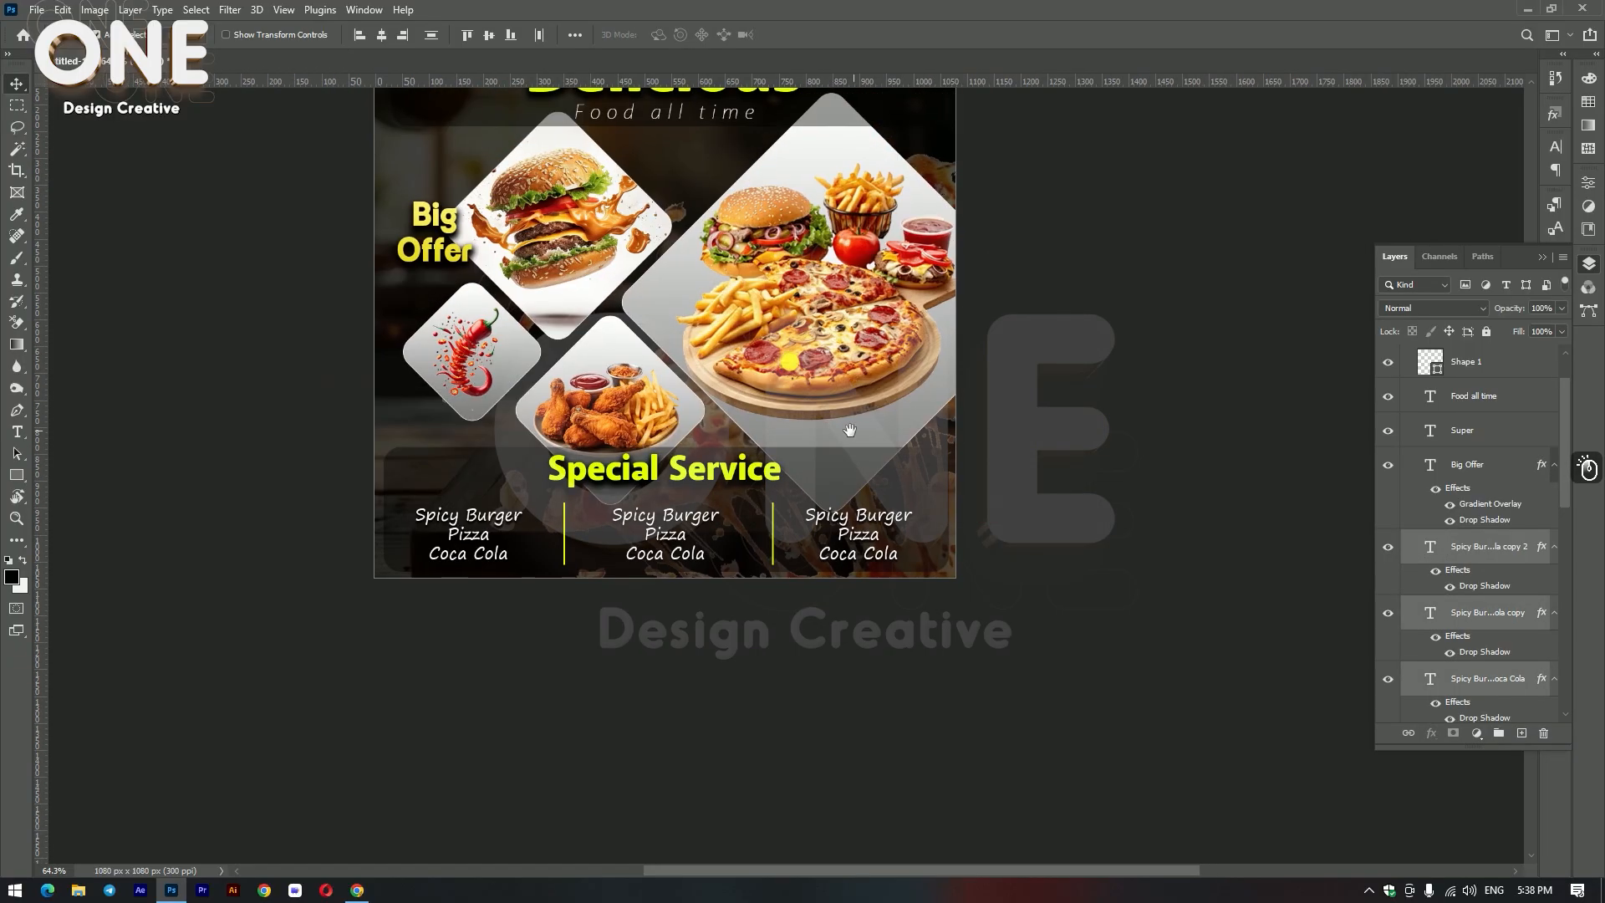
scroll(978, 477, up, 2)
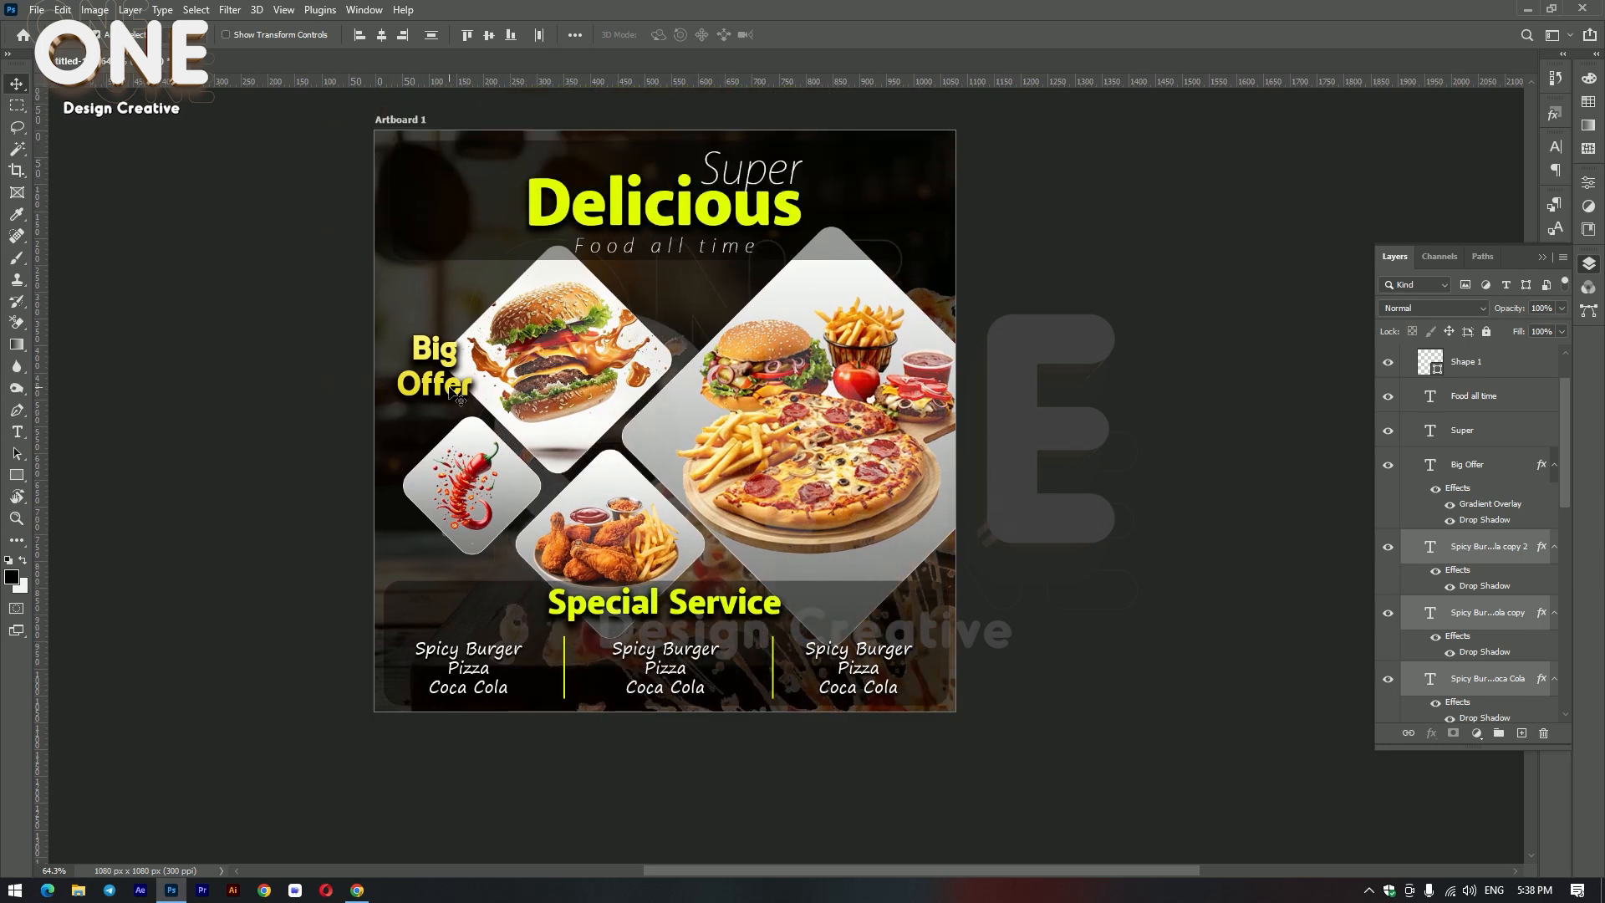
drag(451, 400, 450, 291)
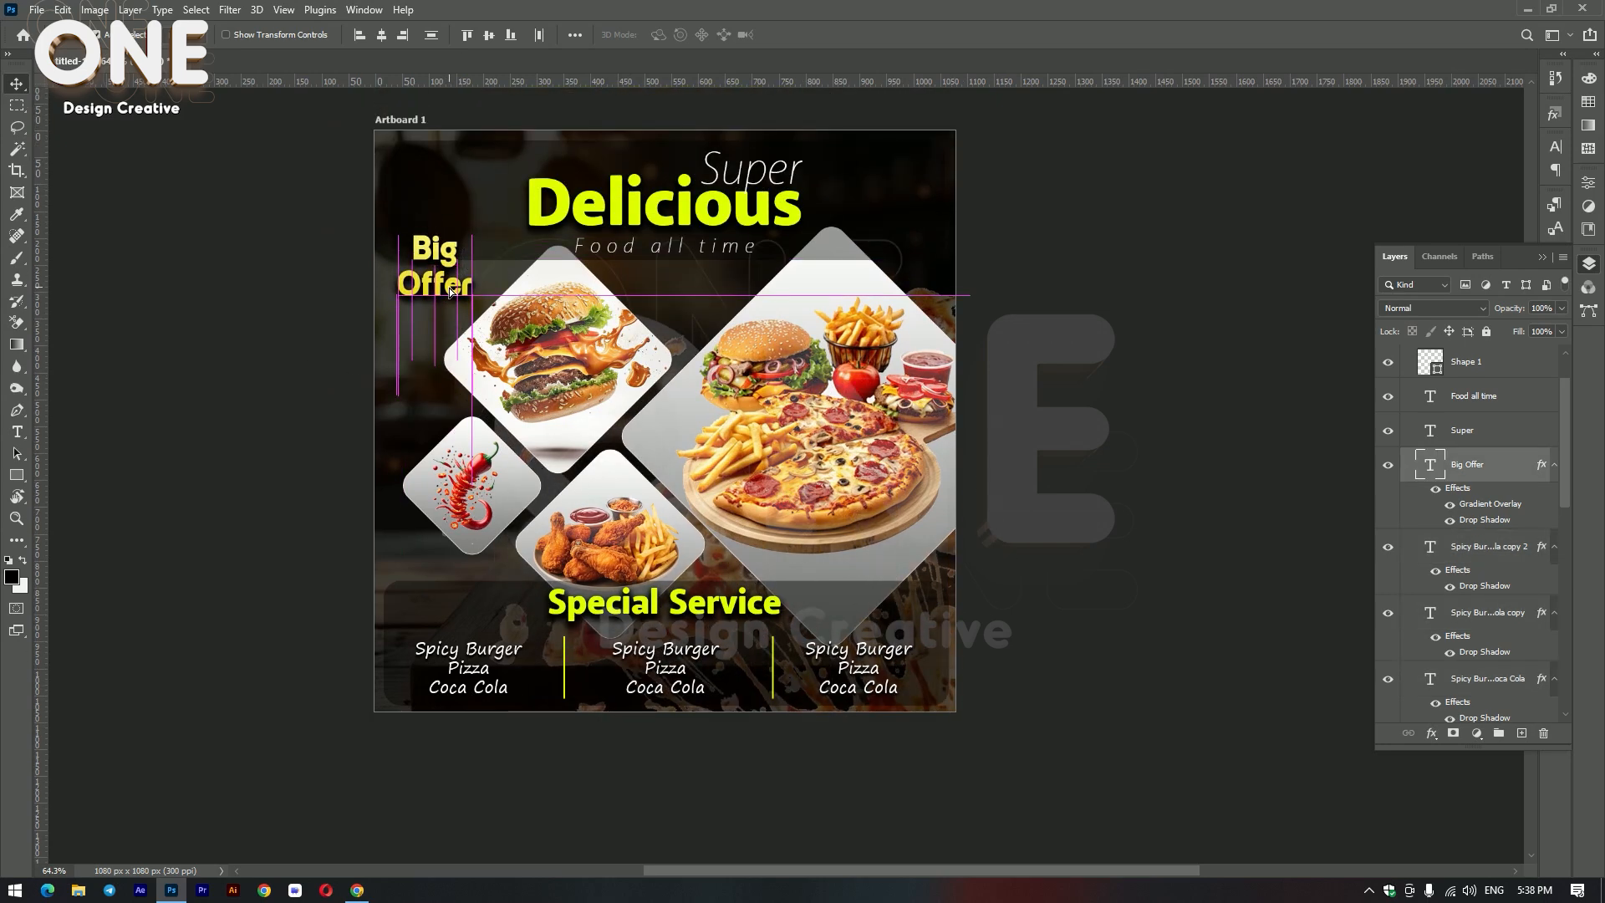
key(ctrl+z)
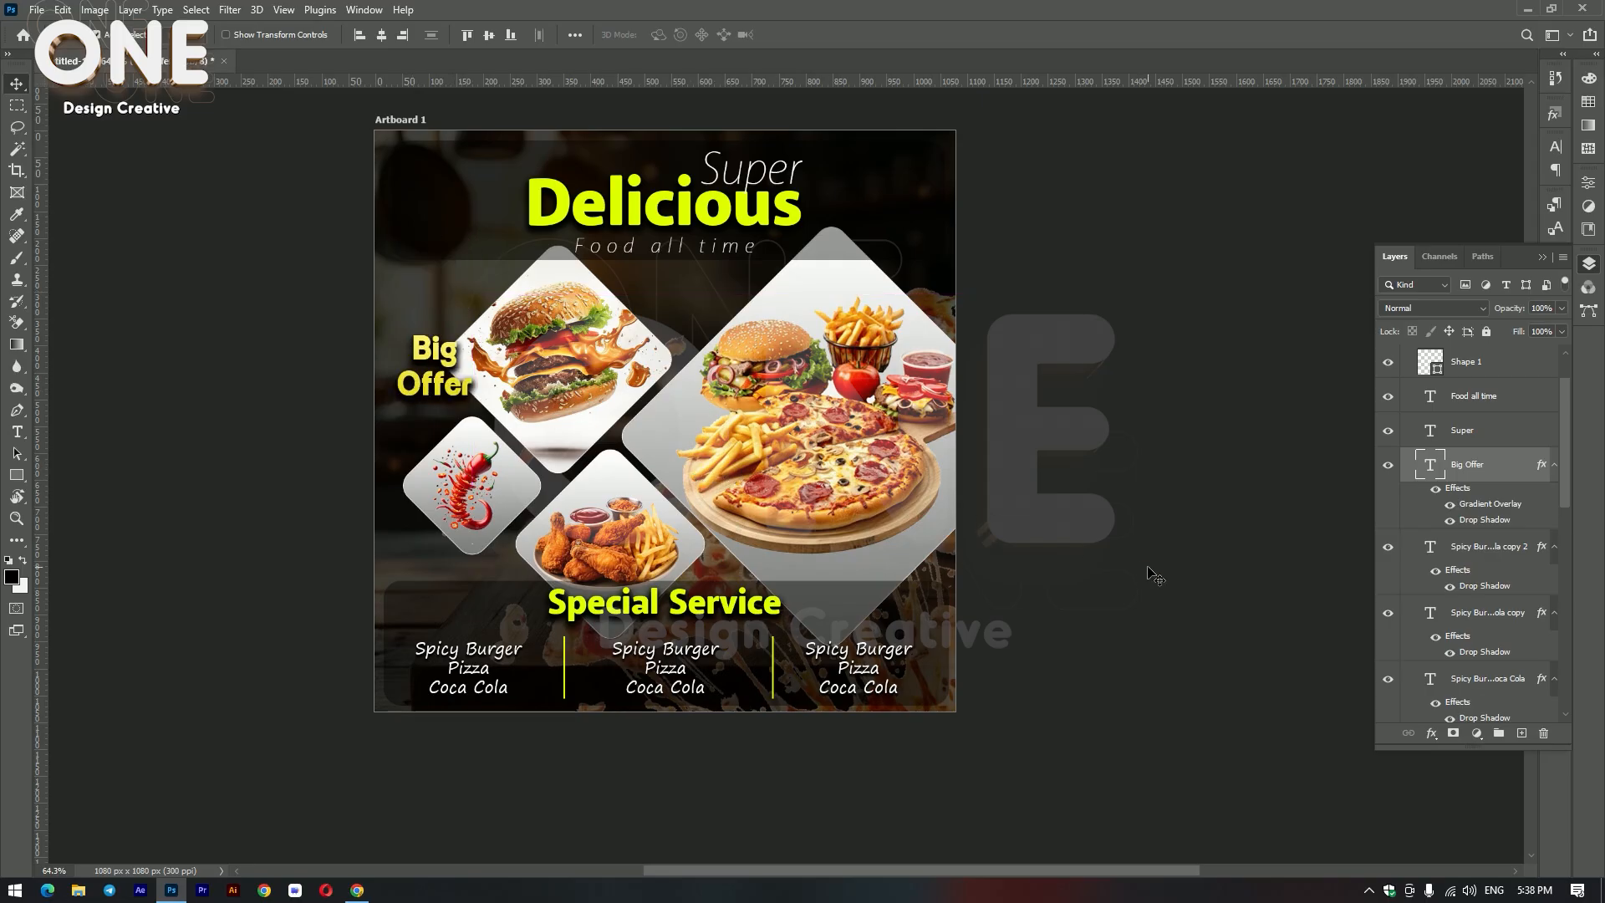
scroll(888, 518, up, 3)
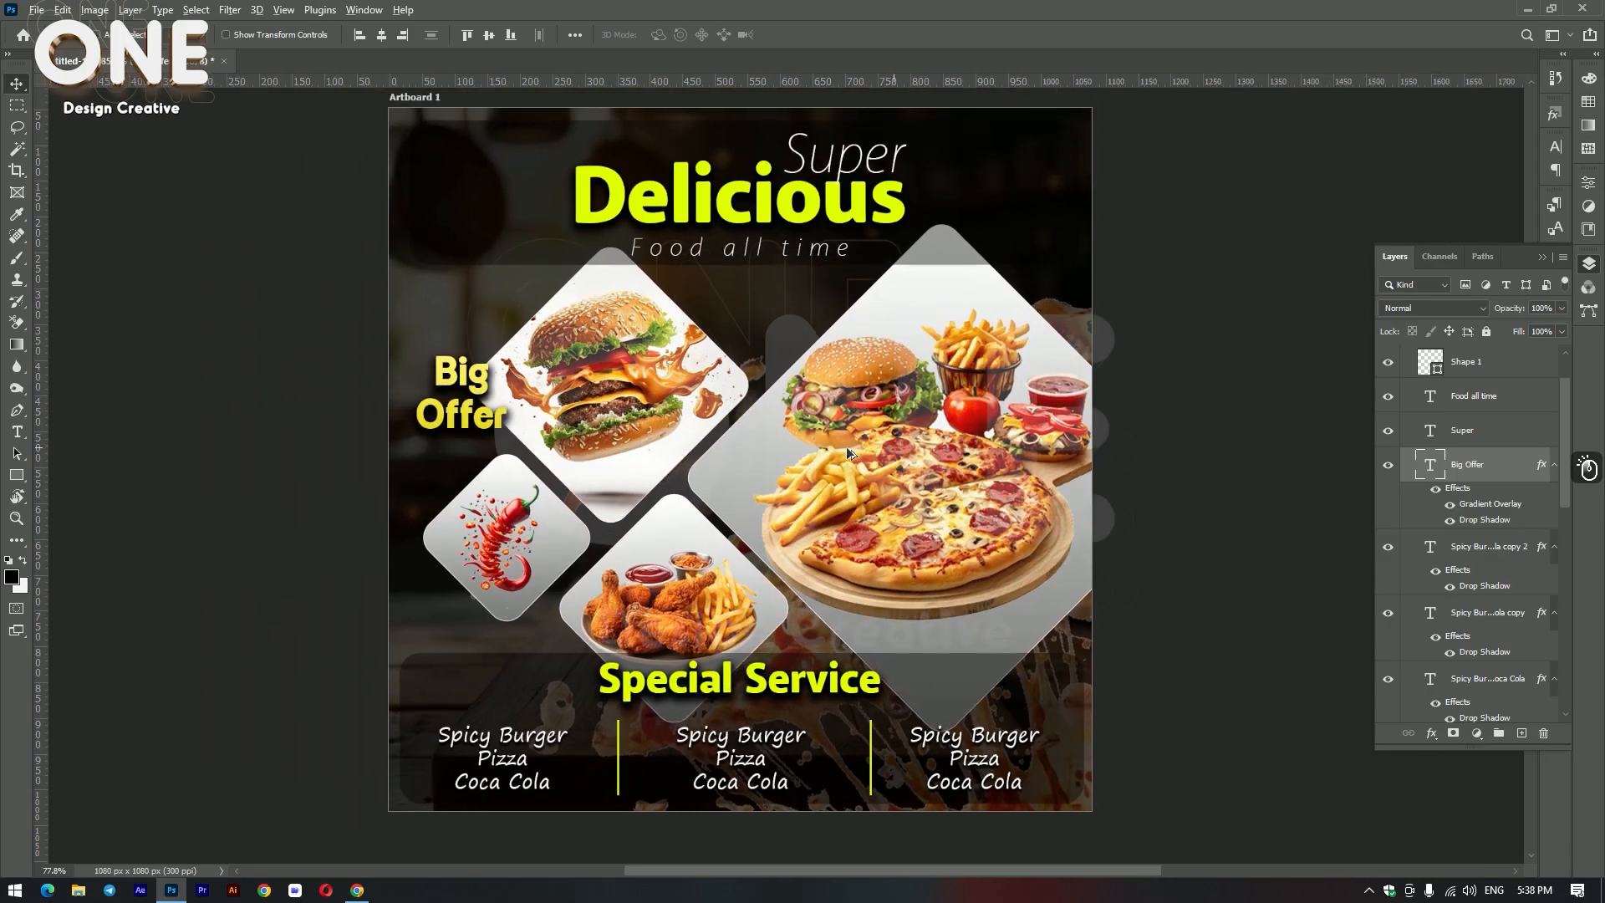
click(1174, 474)
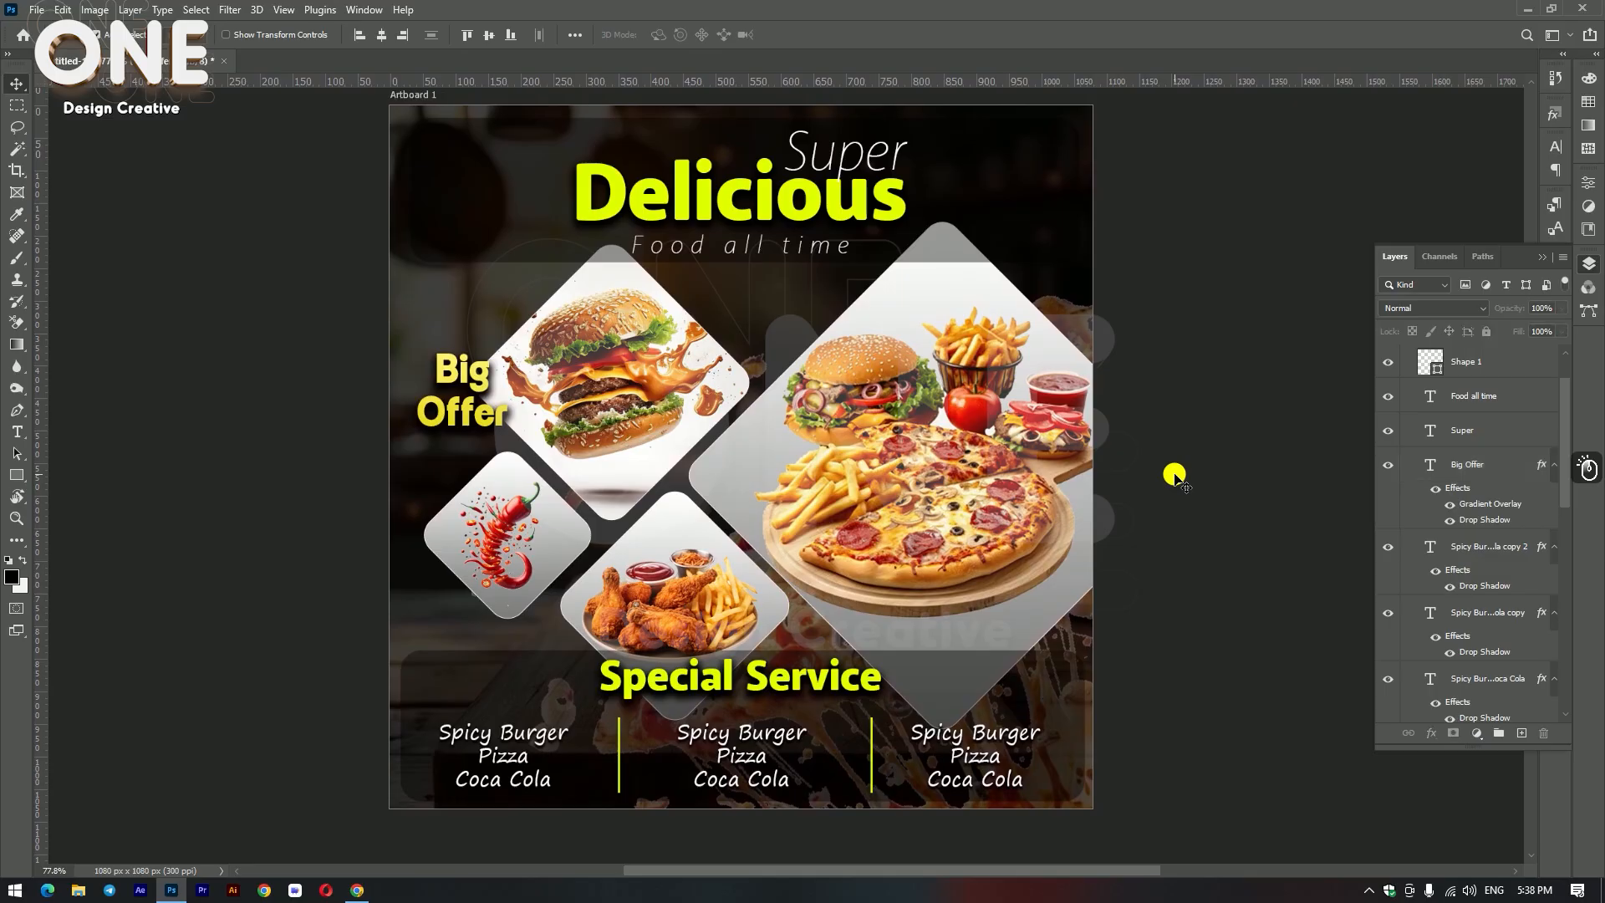